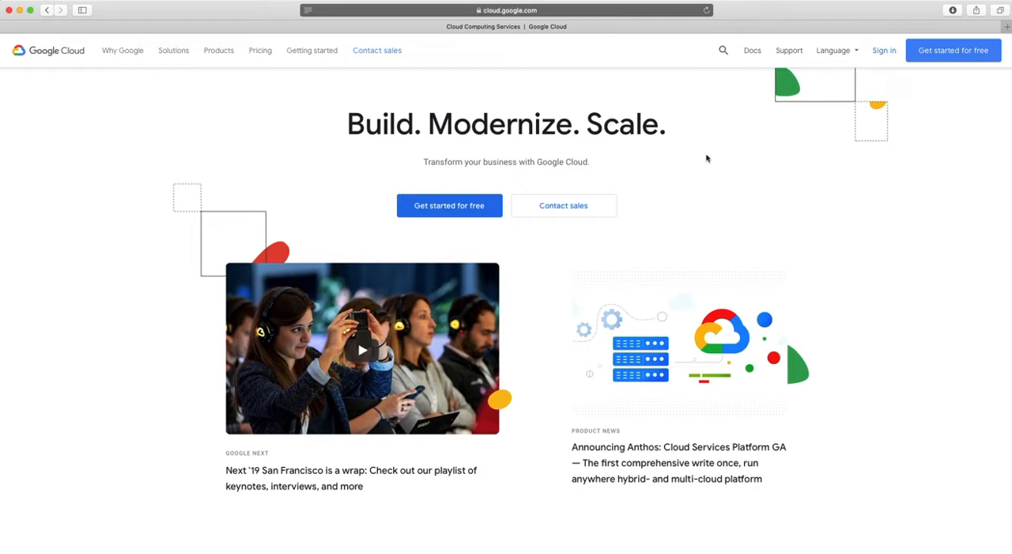
- Start the free Google Cloud sign-up and sign in by entering the Google account's e-mail and password
left_click(944, 55)
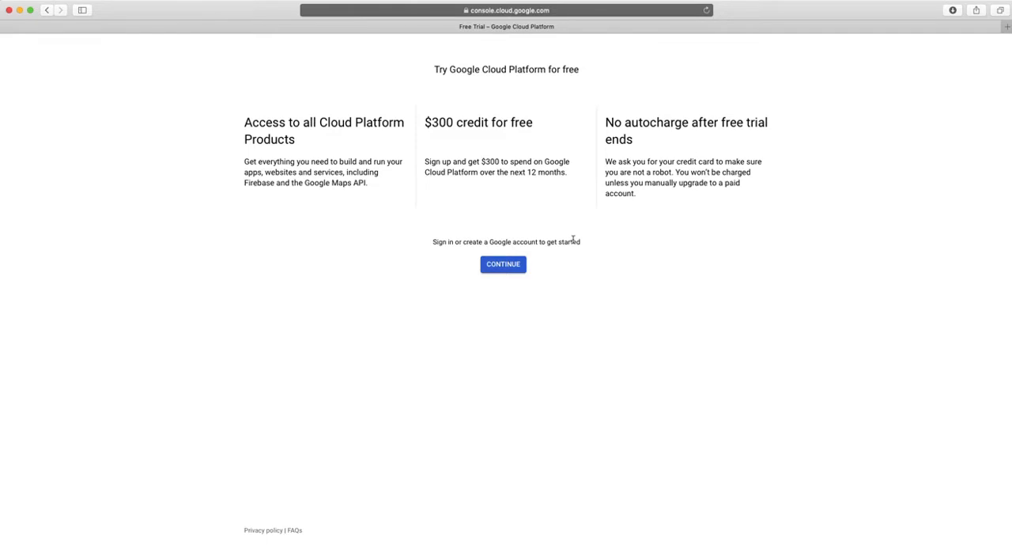
left_click(514, 265)
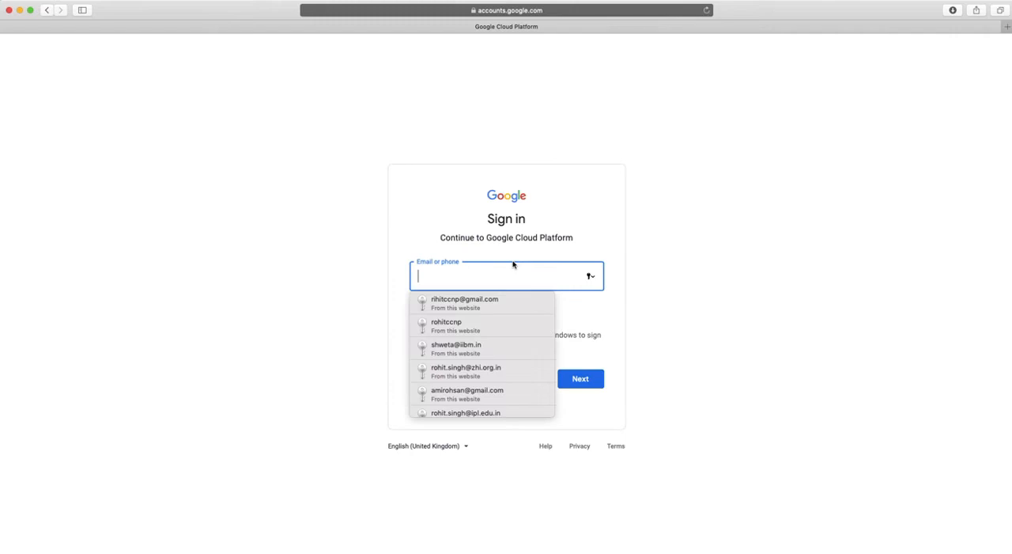
left_click(479, 327)
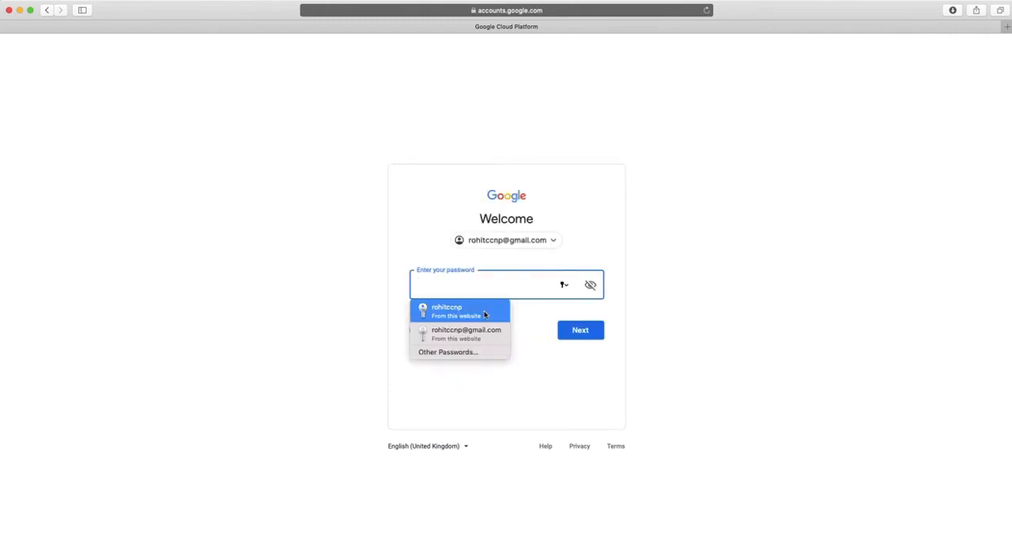
left_click(483, 313)
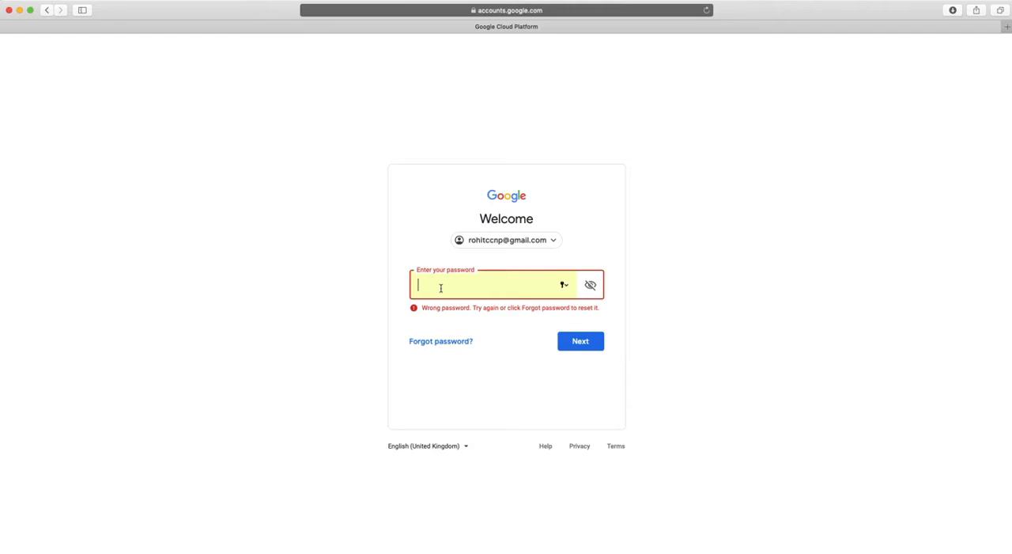
type("••••••••")
key("Return")
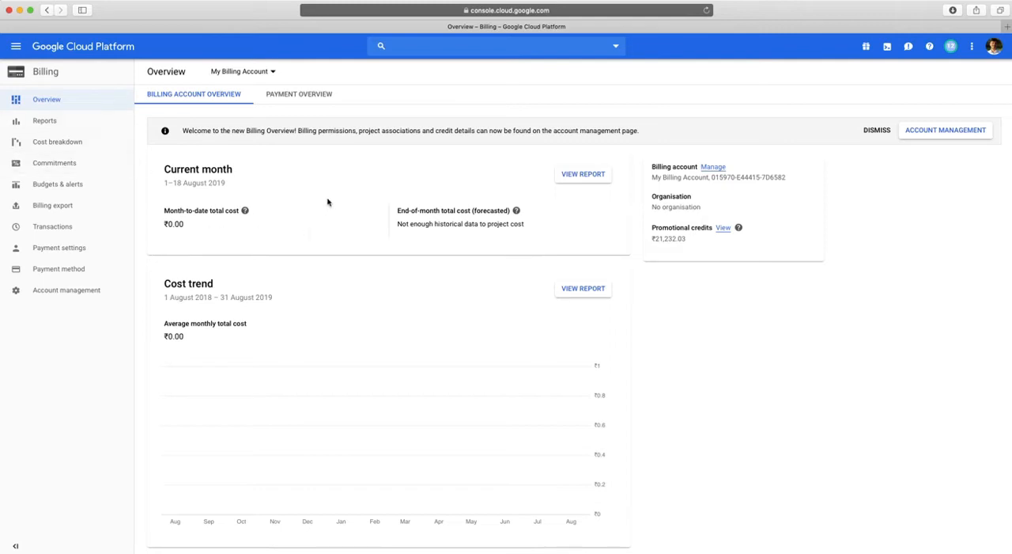
- Go from the billing overview to Compute Engine's VM instances page and start creating a new instance
left_click(105, 47)
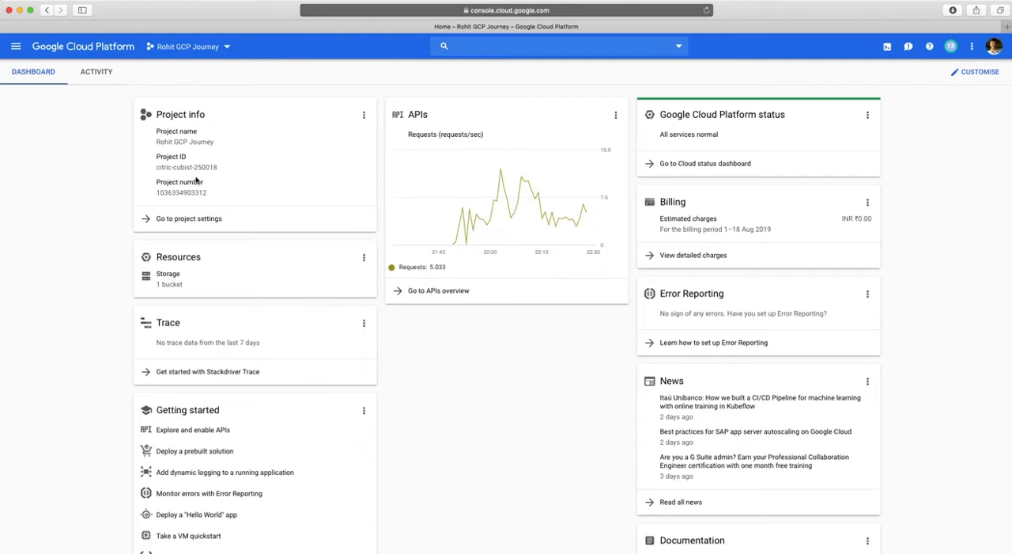
left_click(16, 46)
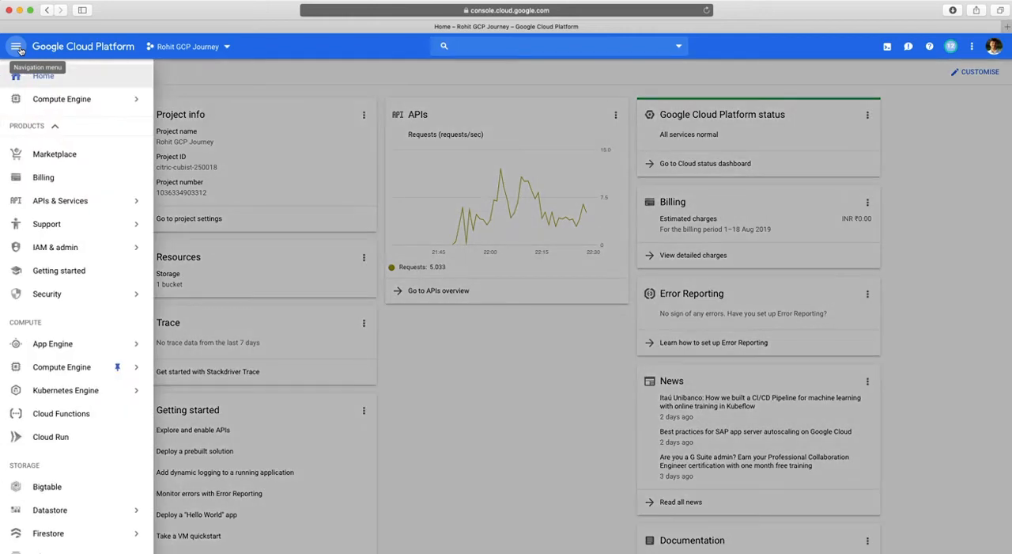
mouse_move(57, 103)
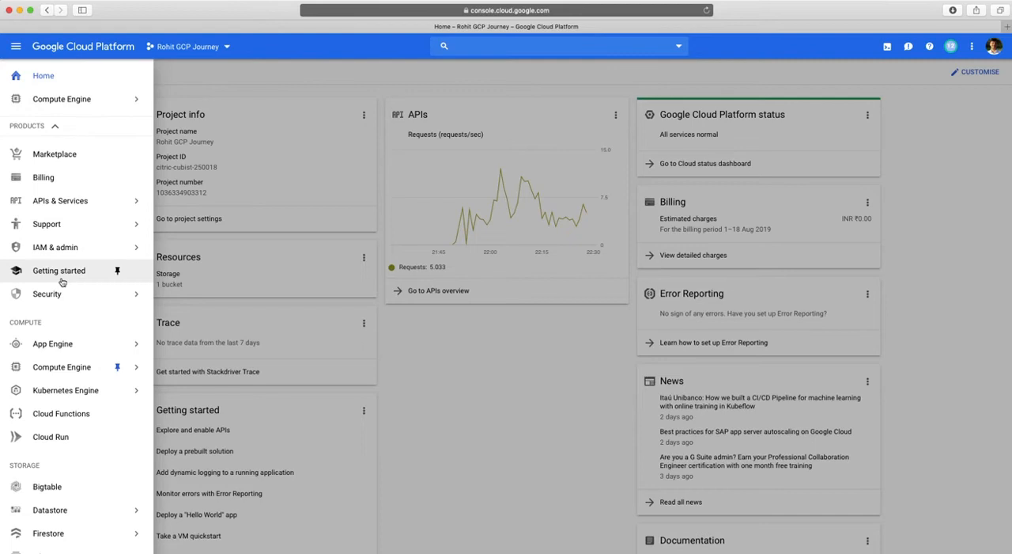
scroll(61, 282, "down", 1)
mouse_move(75, 350)
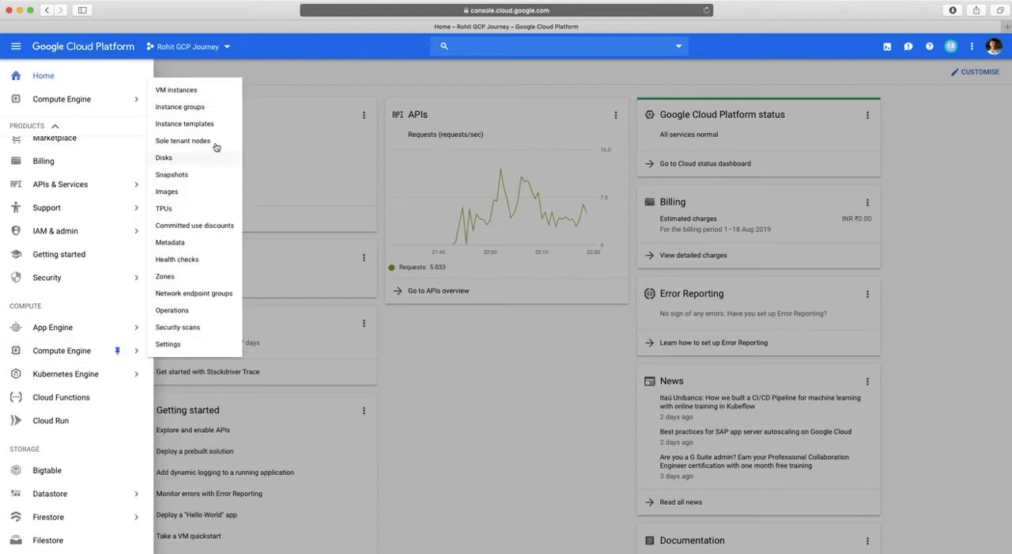
left_click(207, 90)
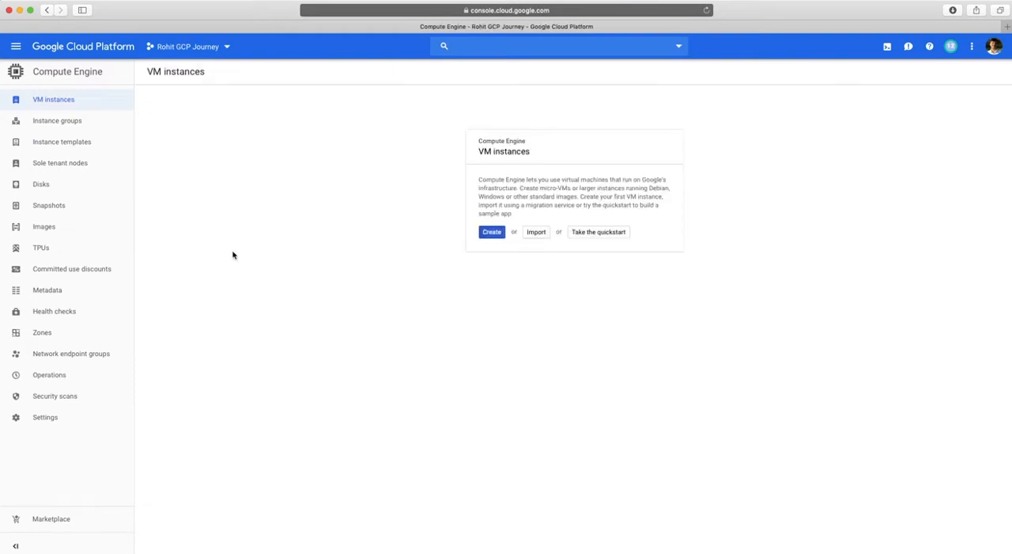
left_click(492, 232)
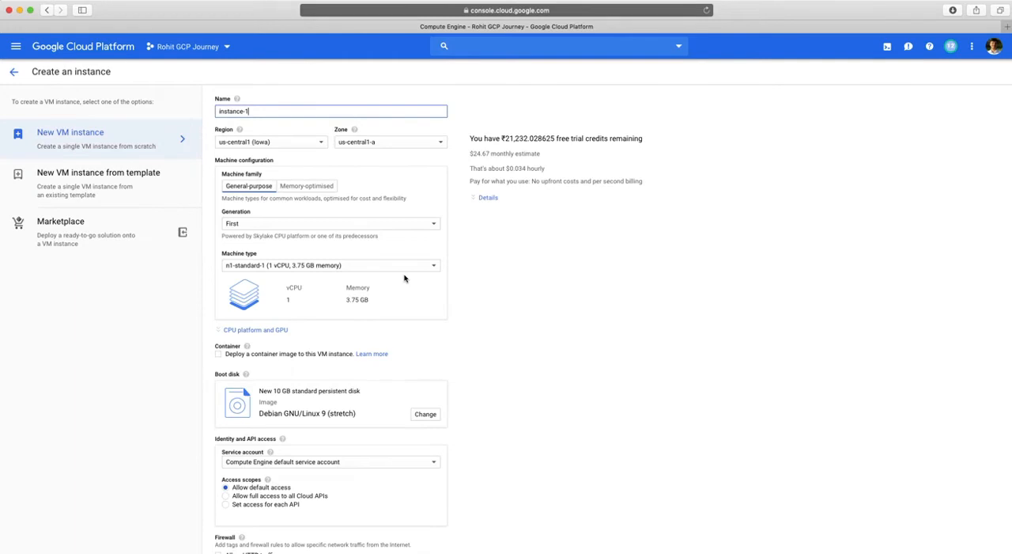
- Try naming the instance with the owner's first name followed by ".click", and clear that entry
double_click(270, 106)
left_click(270, 108)
left_click_drag(260, 111, 185, 109)
type("rohit.click")
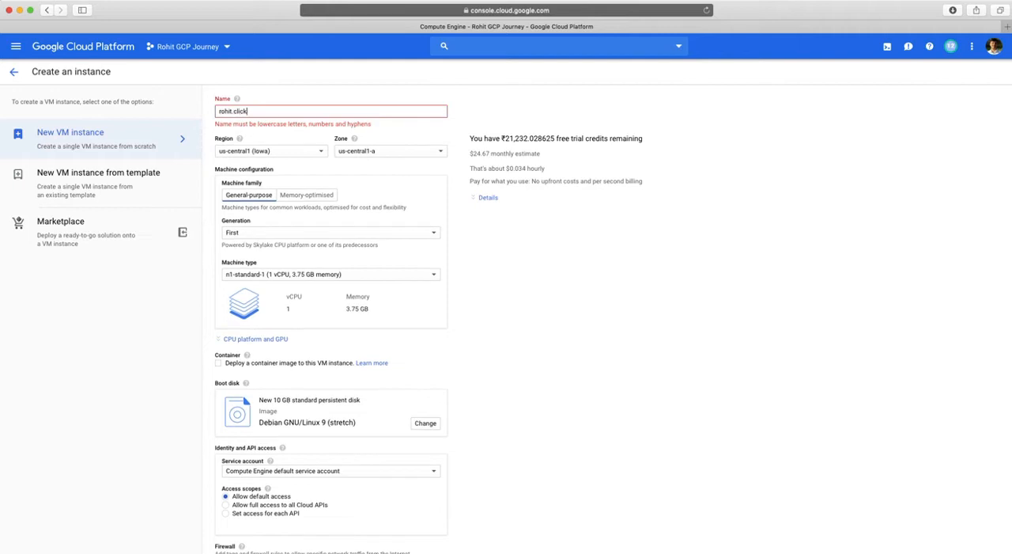
mouse_move(239, 139)
key("BackSpace")
key("BackSpace")
key("BackSpace")
key("BackSpace")
key("BackSpace")
key("BackSpace")
key("BackSpace")
key("BackSpace")
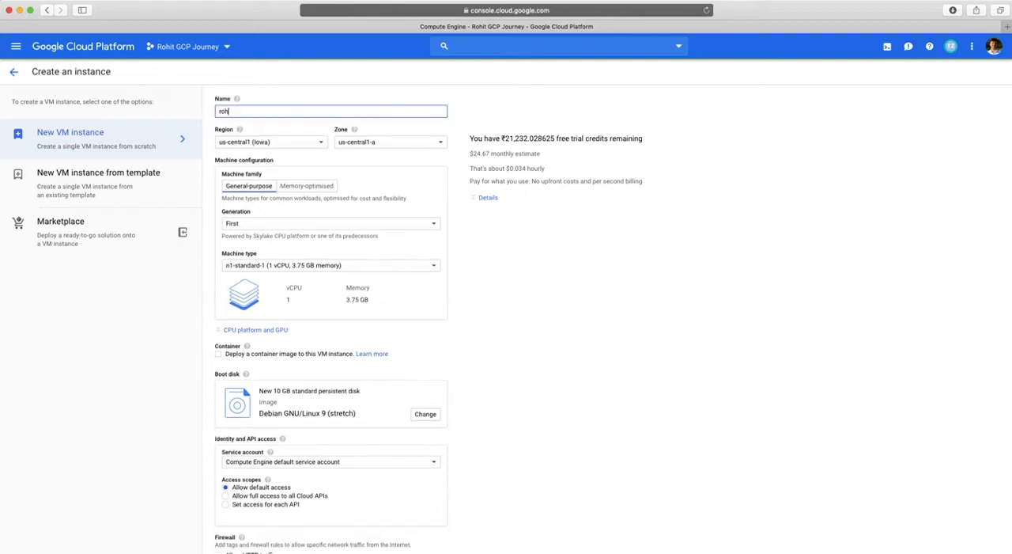
- Name the instance with the owner's first name followed directly by "pmp", and keep the us-central1 (Iowa) region
type("rohit")
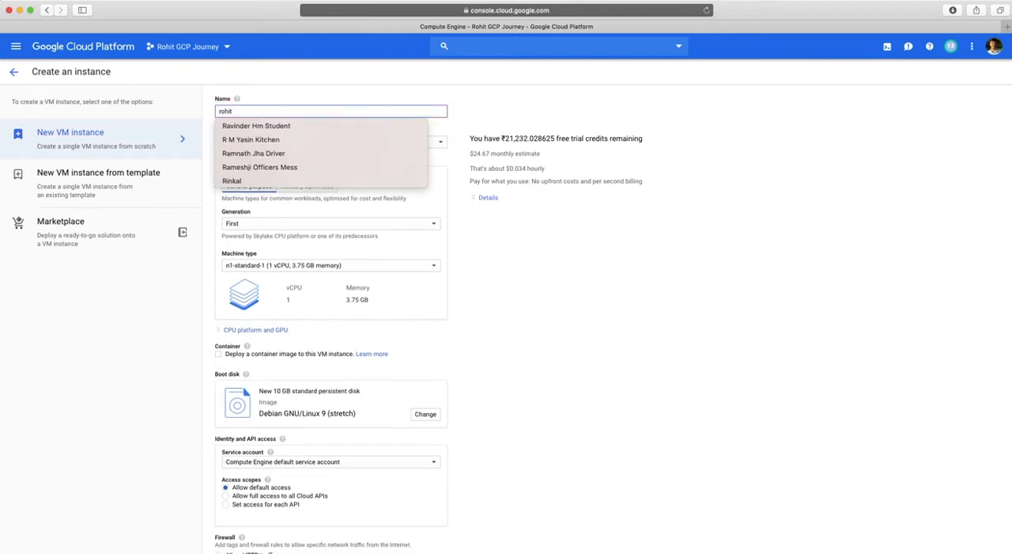
type("pp")
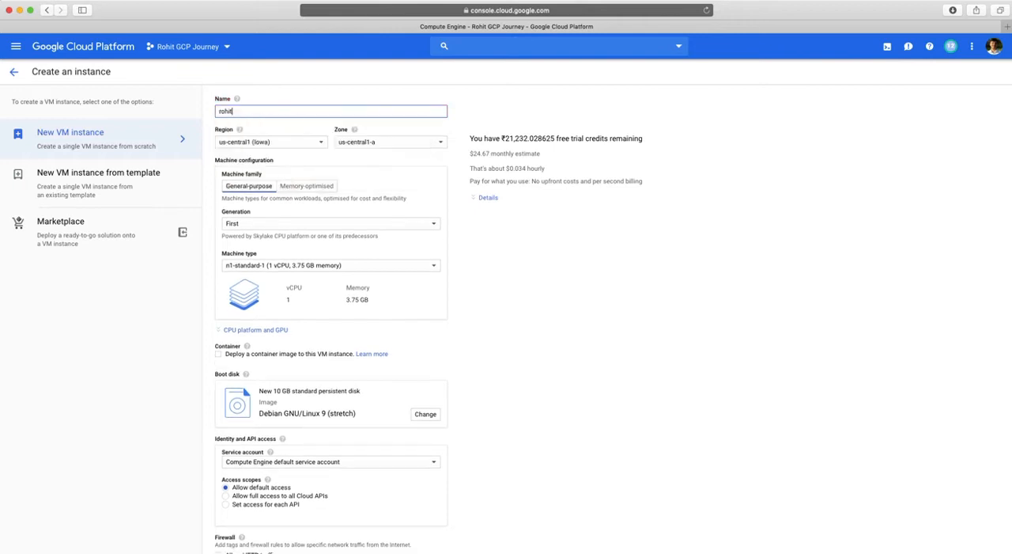
type("mp")
left_click(292, 144)
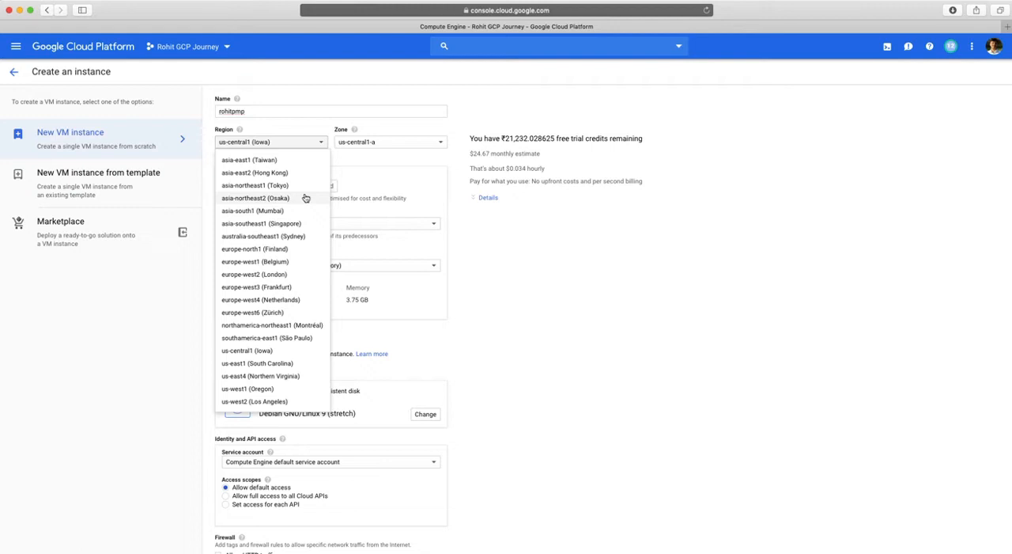
left_click(356, 161)
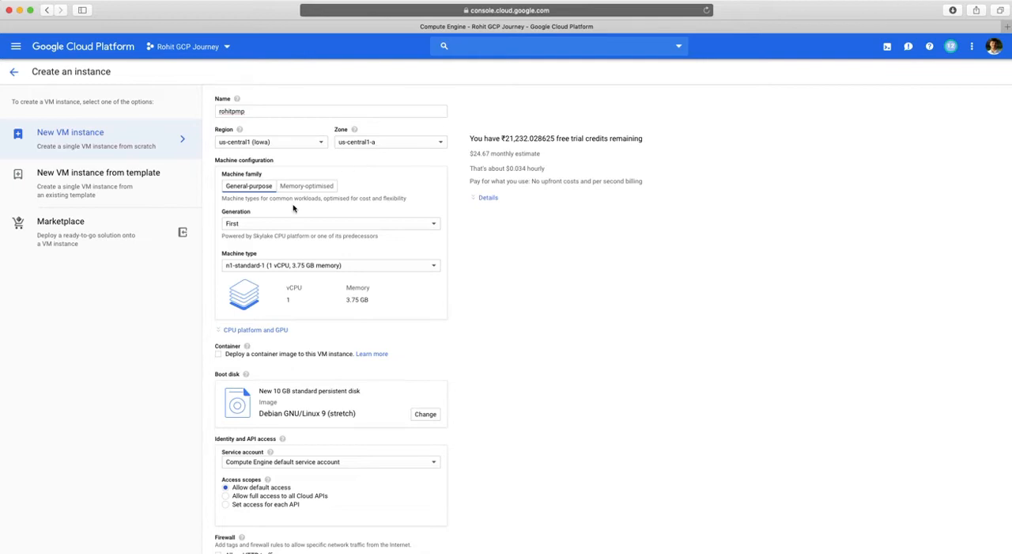
- Set the machine type to f1-micro (1 vCPU, 614 MB memory) and expand the monthly cost details
left_click(293, 267)
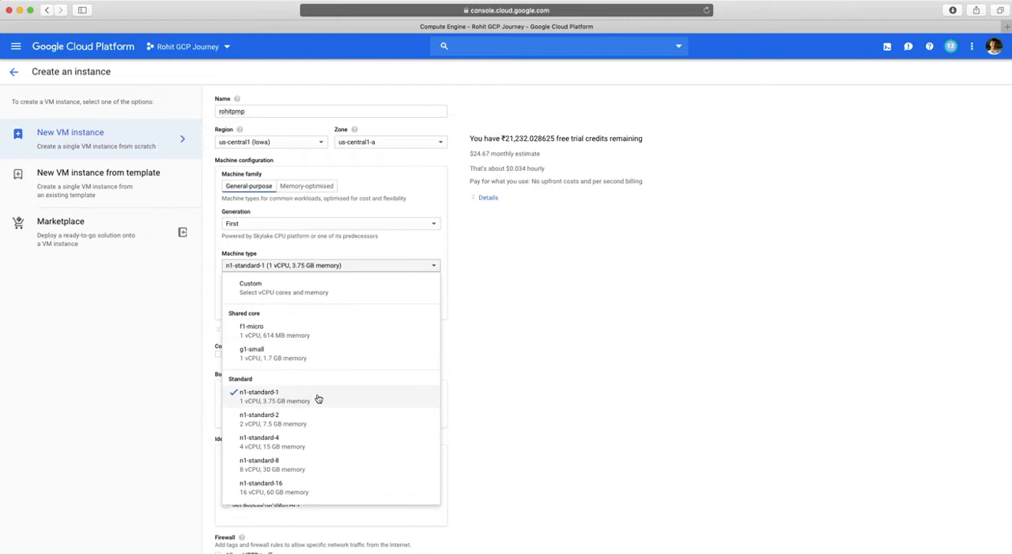
left_click(326, 339)
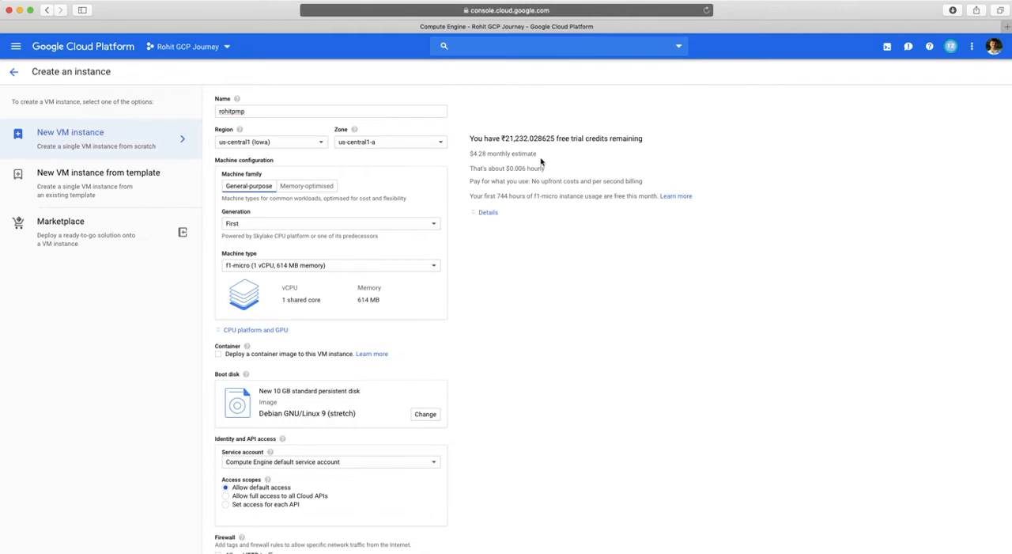
left_click(492, 214)
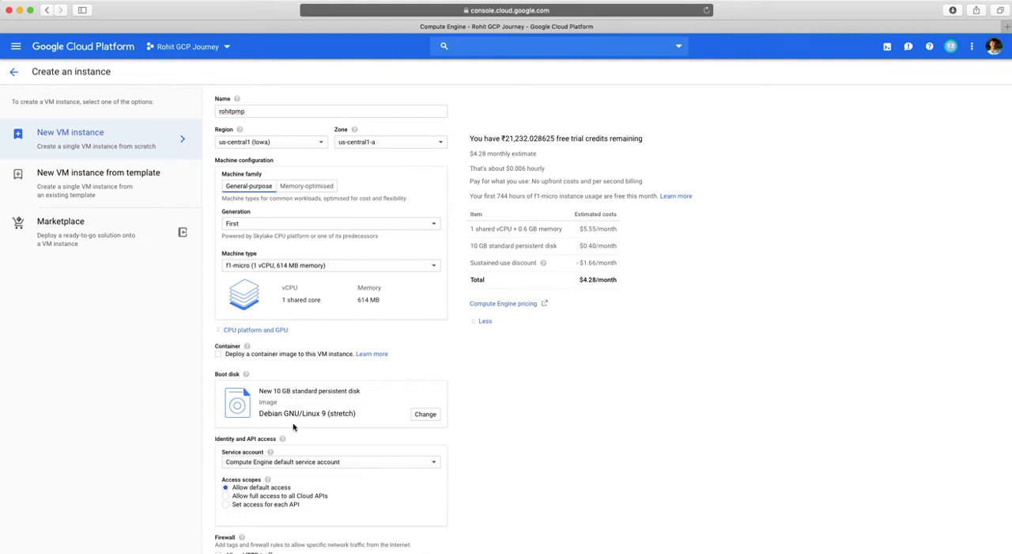
- Change the boot disk to a CentOS 7 image on a 30 GB SSD persistent disk
left_click(425, 414)
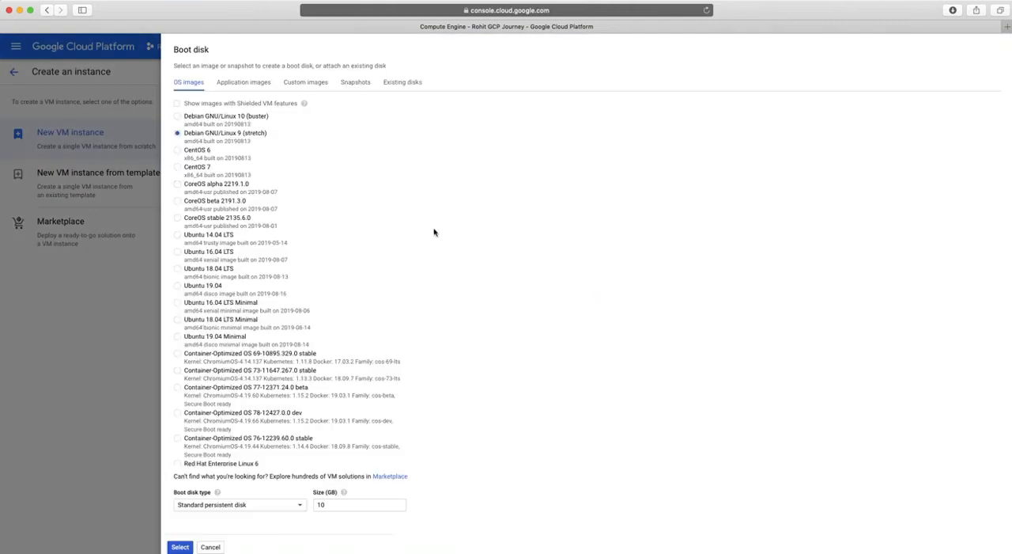
left_click(178, 167)
left_click(229, 506)
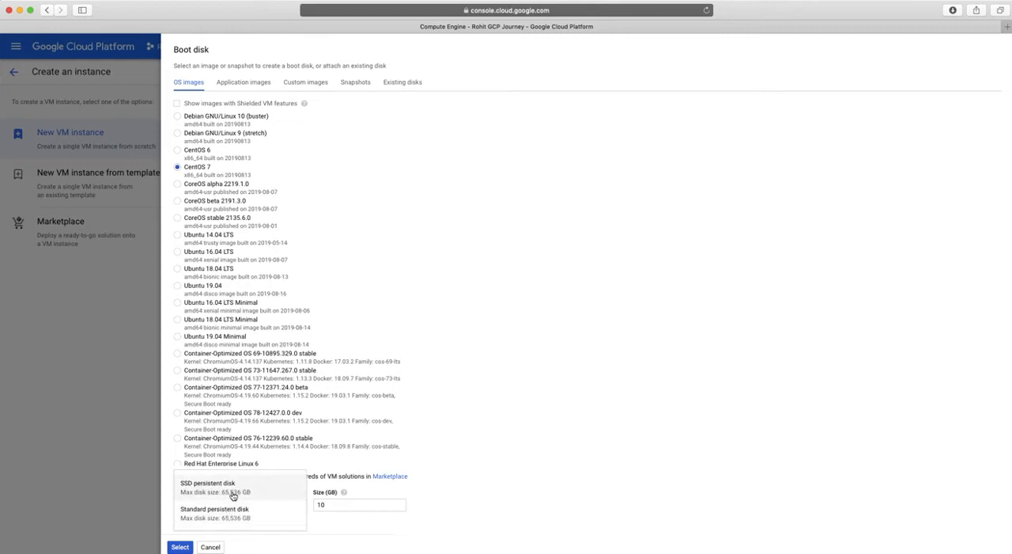
left_click(233, 495)
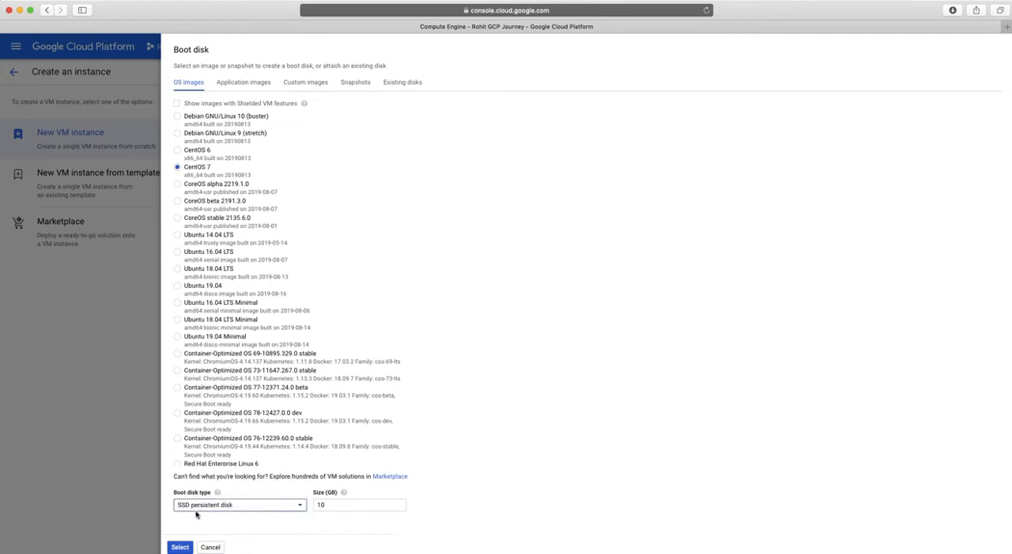
key("Tab")
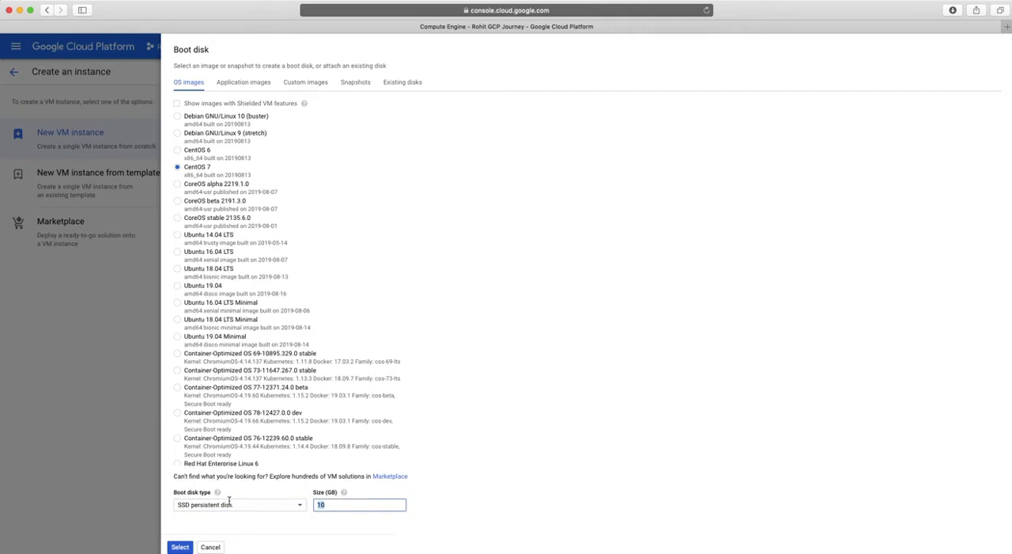
type("30")
left_click(180, 547)
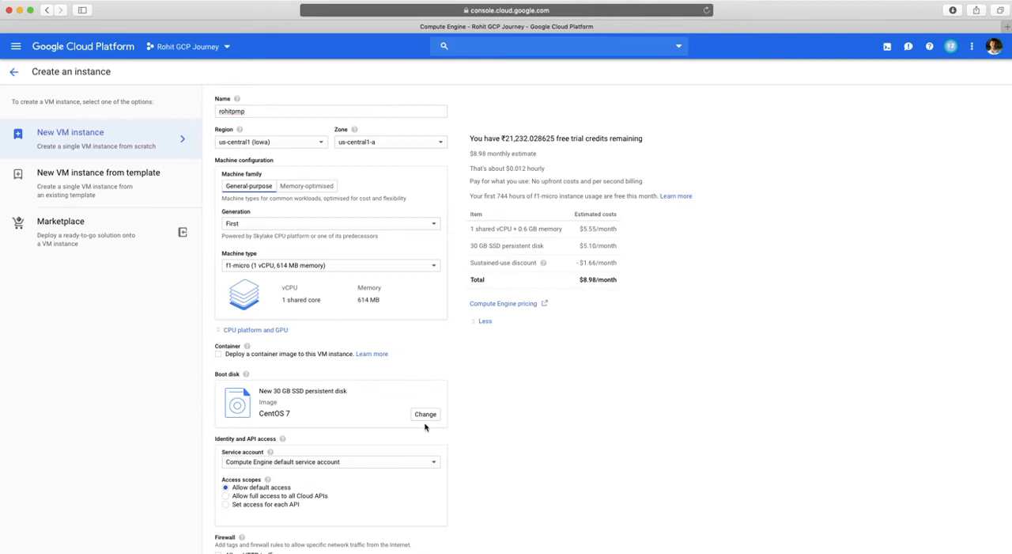
- Allow both HTTP and HTTPS traffic in the instance's firewall settings
scroll(493, 425, "down", 3)
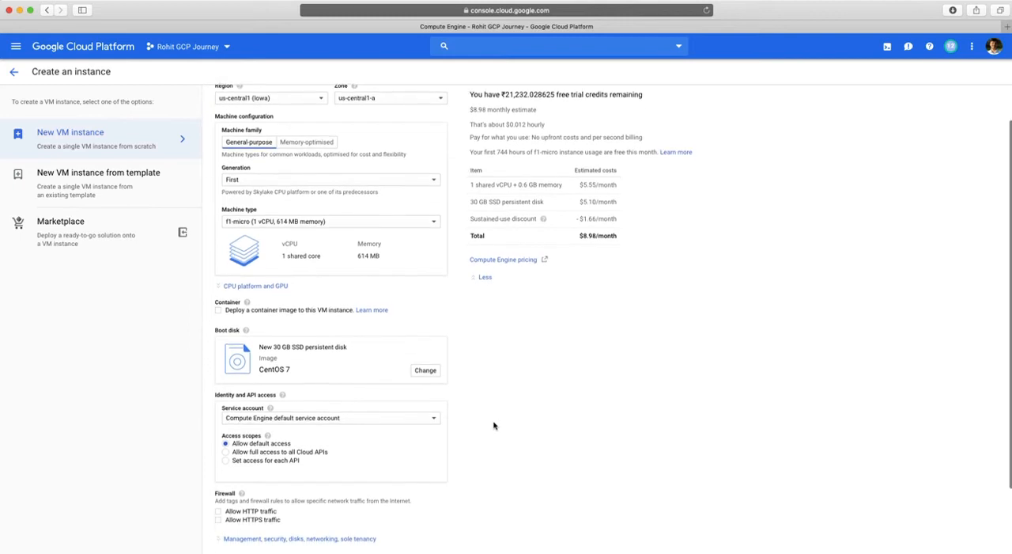
scroll(494, 425, "down", 1)
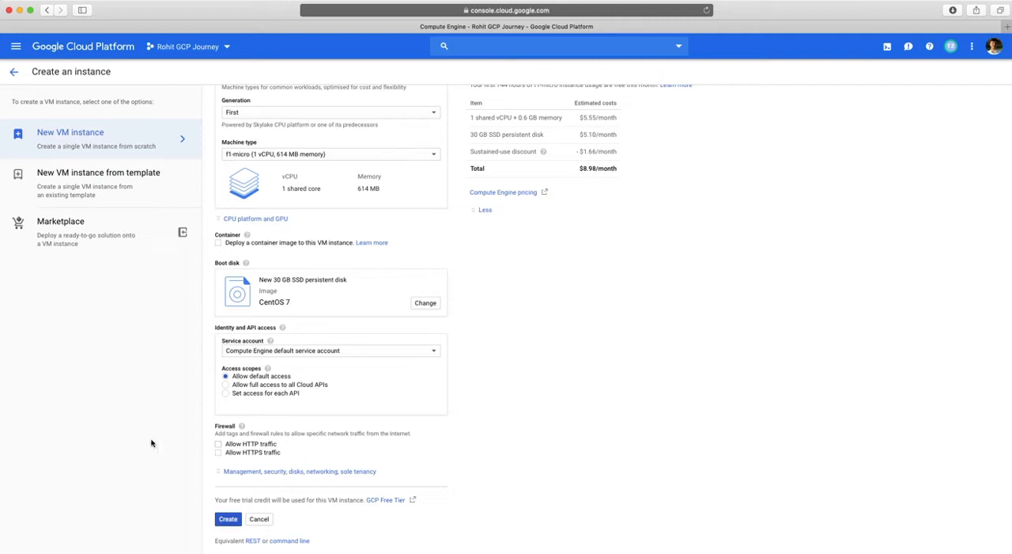
left_click(220, 446)
left_click(220, 453)
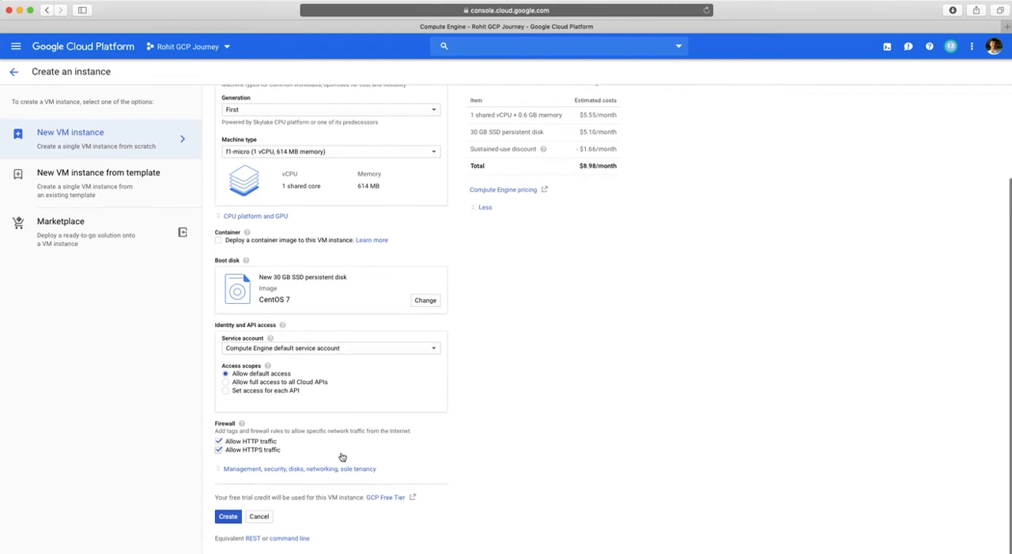
- Show the instance's advanced networking options and open the default network interface for editing
scroll(342, 457, "up", 1)
scroll(342, 457, "up", 2)
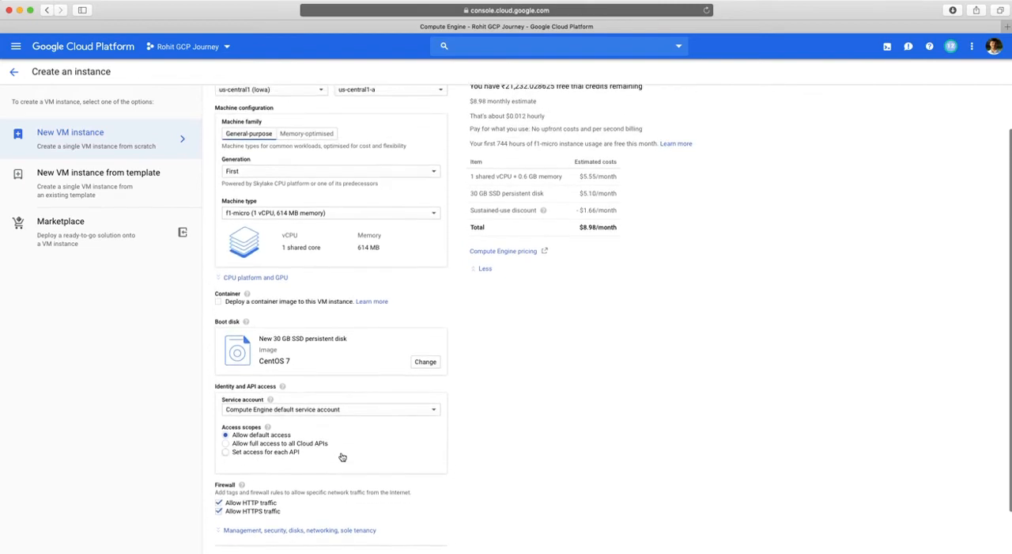
scroll(342, 457, "up", 1)
scroll(343, 457, "down", 3)
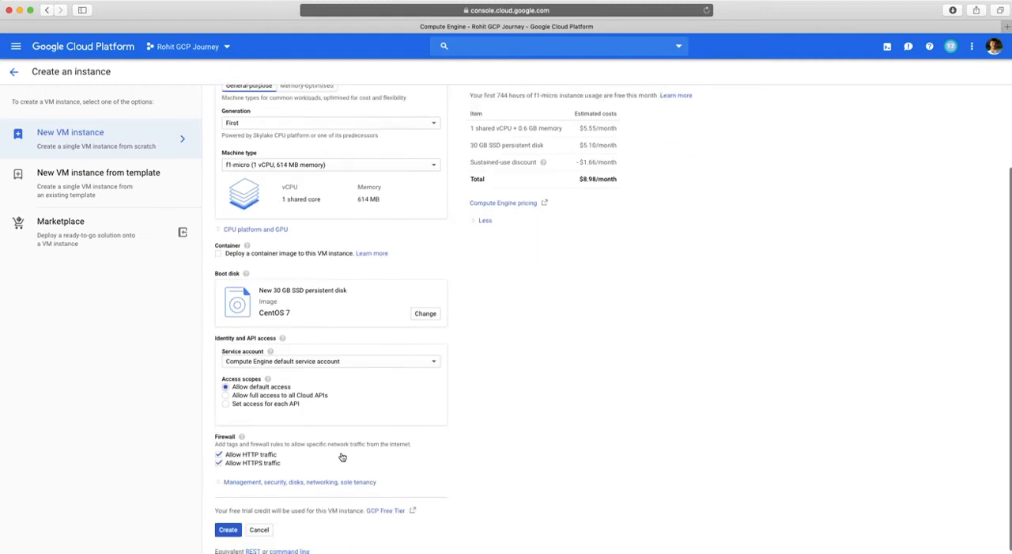
scroll(342, 457, "down", 1)
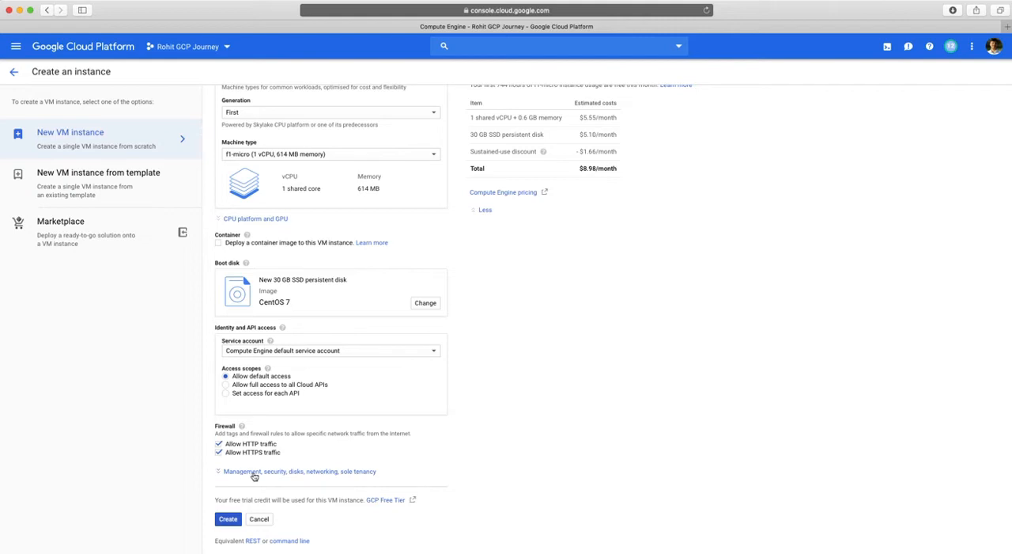
left_click(320, 474)
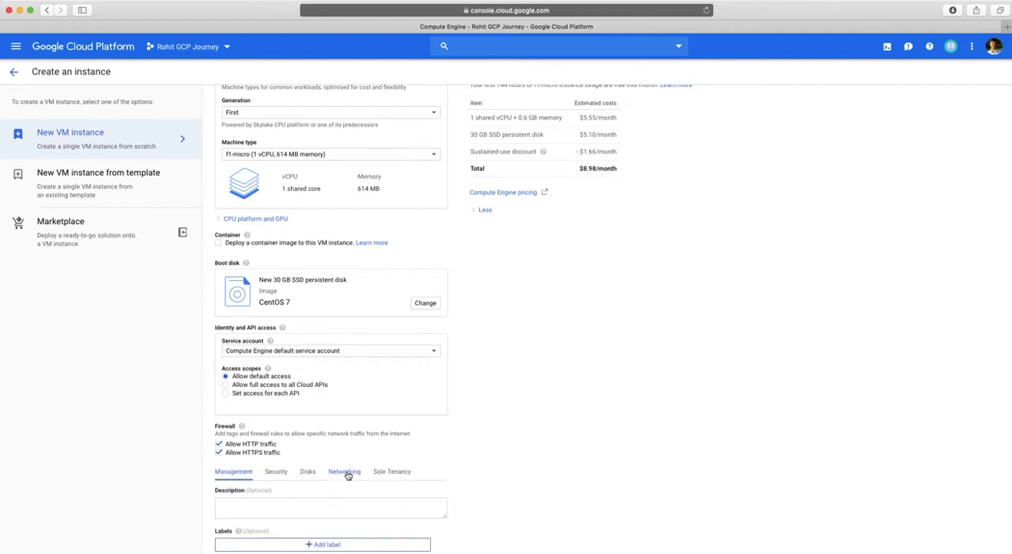
left_click(345, 472)
scroll(347, 475, "down", 5)
scroll(346, 476, "down", 1)
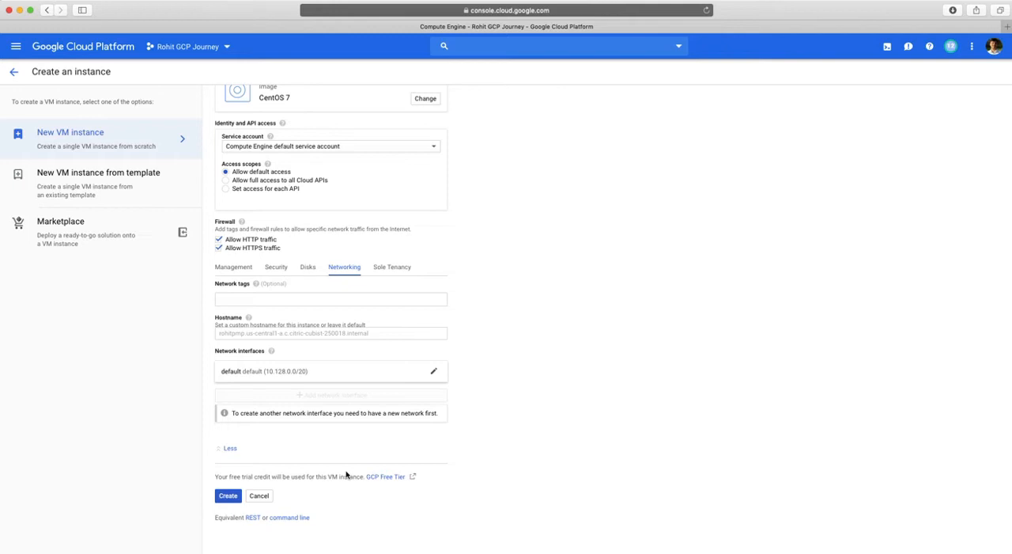
left_click(353, 374)
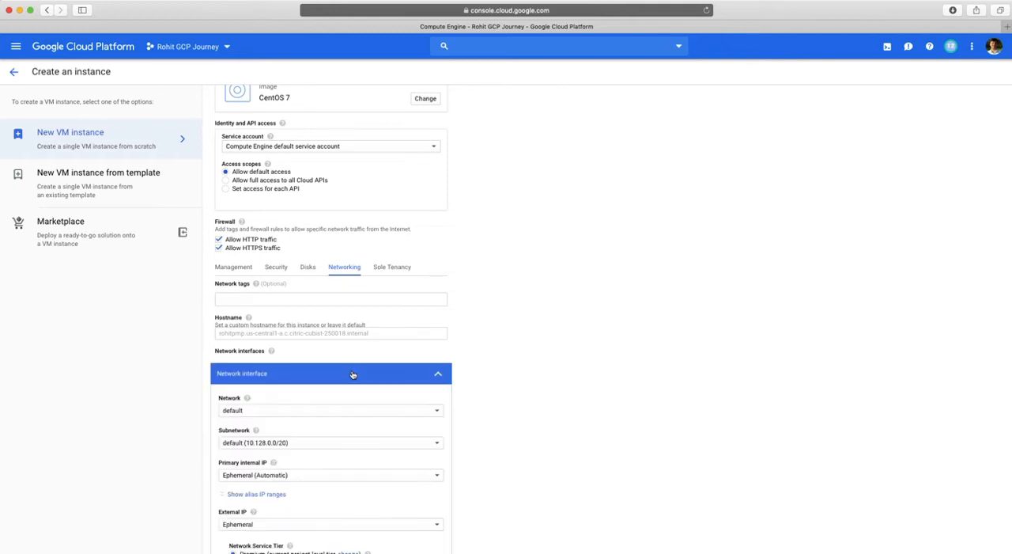
scroll(348, 468, "down", 1)
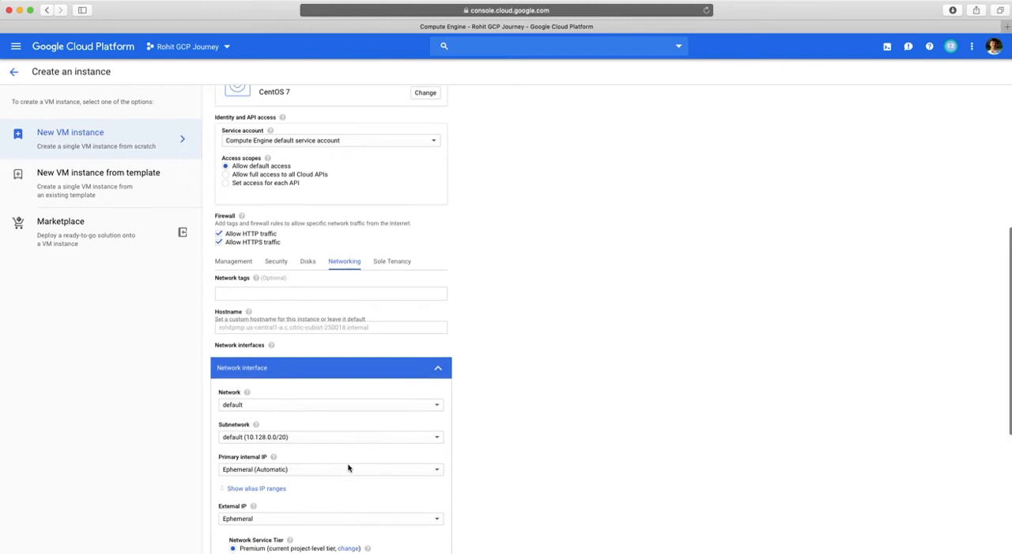
- Set the network interface's primary internal IP to the reserved address rhostprivate (10.128.0.2)
scroll(348, 468, "down", 3)
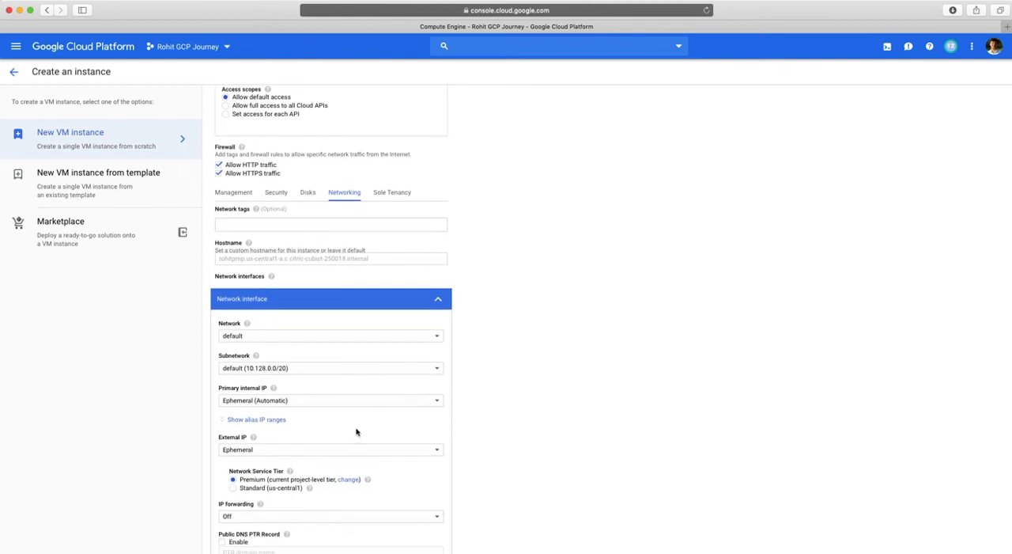
left_click(361, 404)
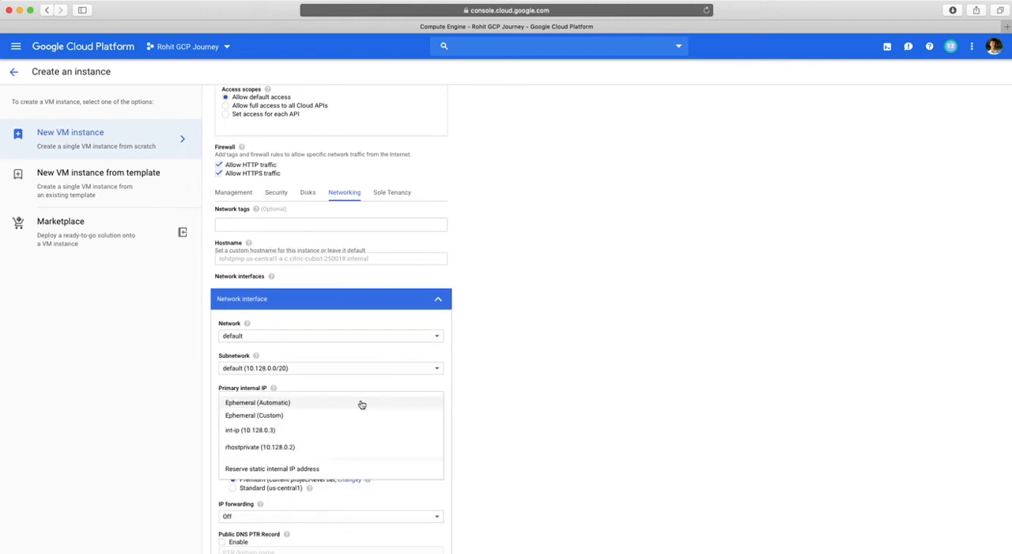
left_click(345, 447)
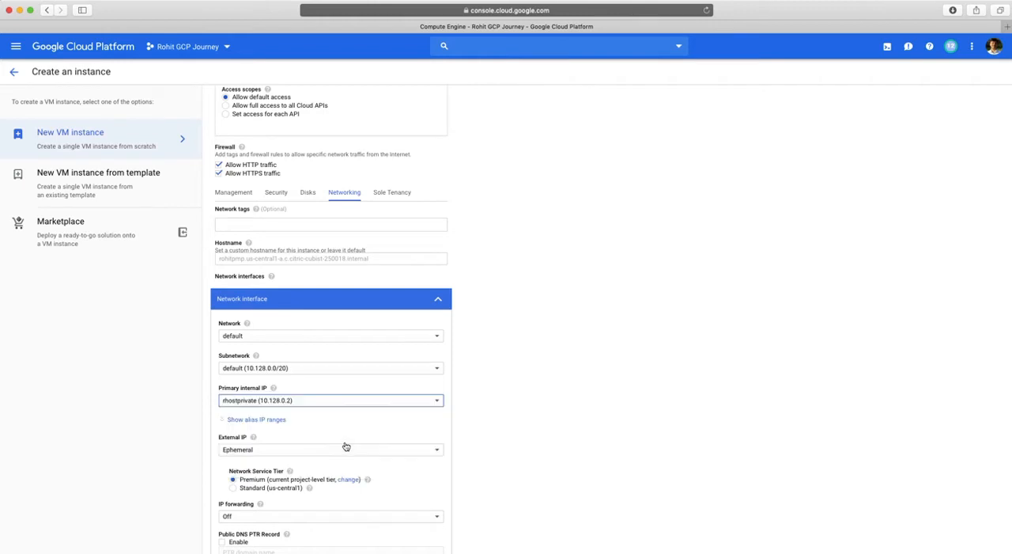
left_click(300, 401)
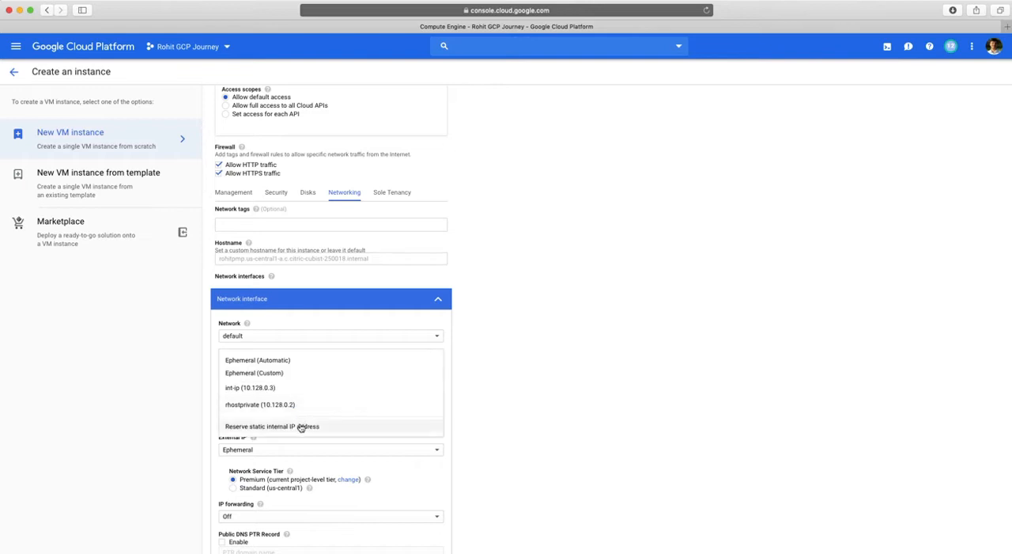
left_click(335, 405)
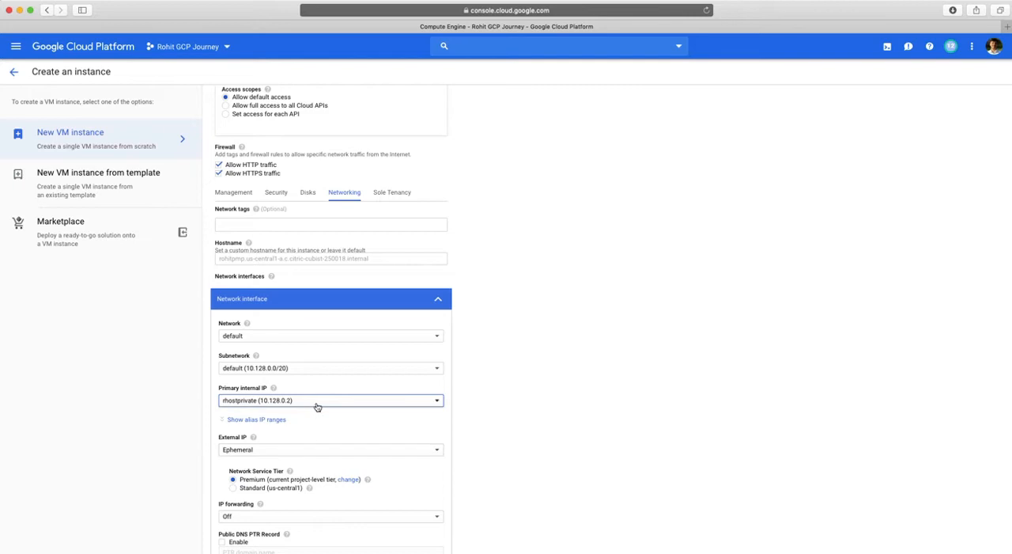
left_click(316, 405)
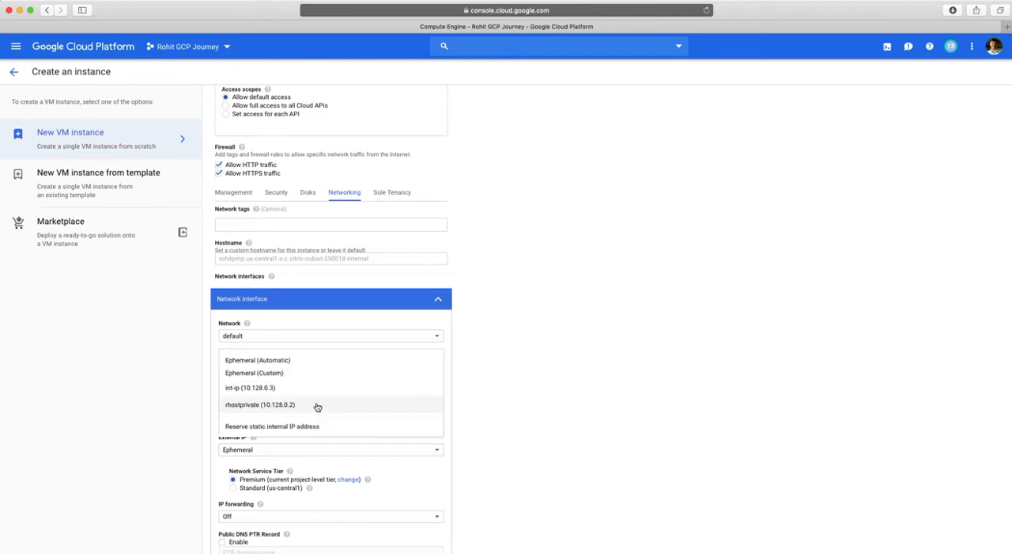
left_click(487, 415)
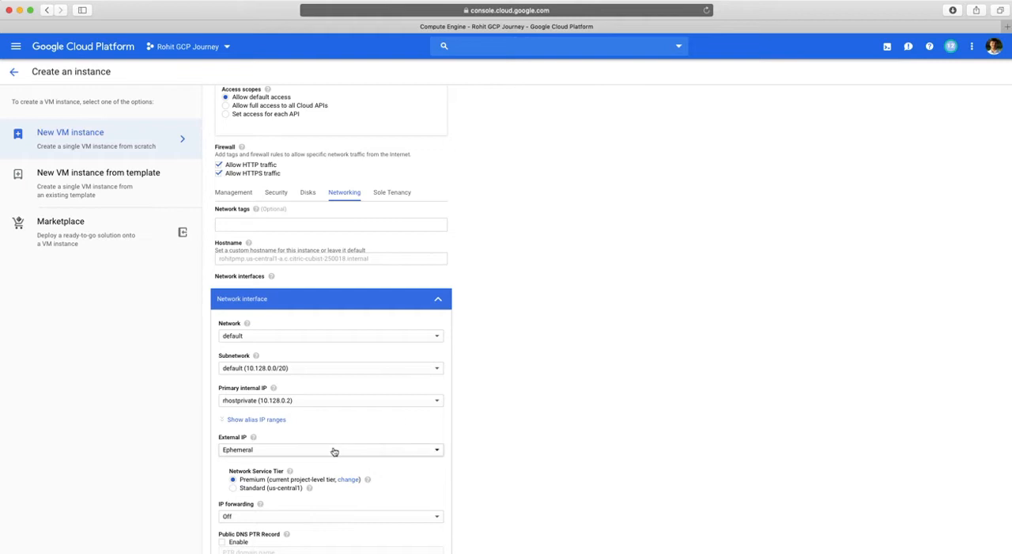
- Assign the reserved external IP ext-ip (35.209.1.46) to the network interface and save the interface settings
scroll(333, 451, "down", 3)
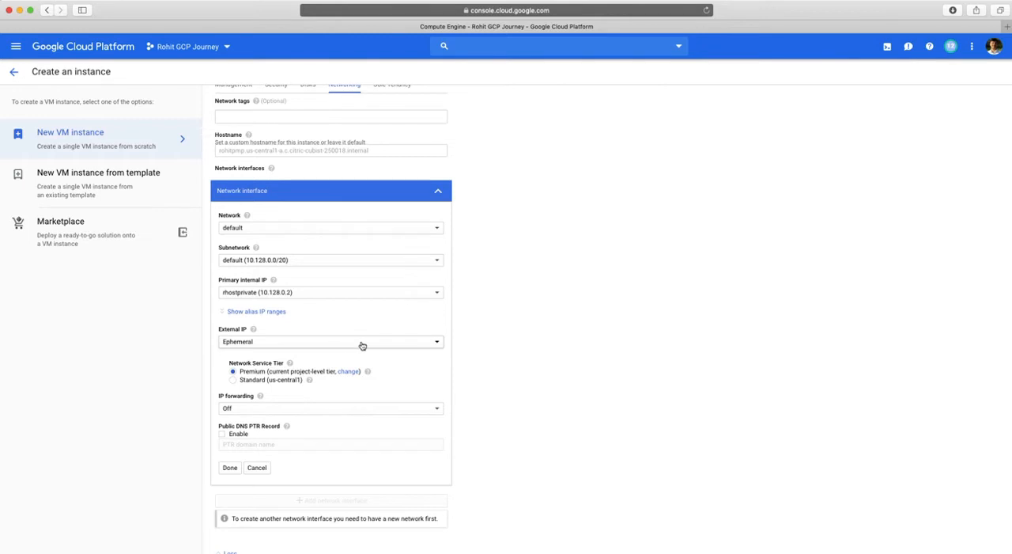
left_click(363, 344)
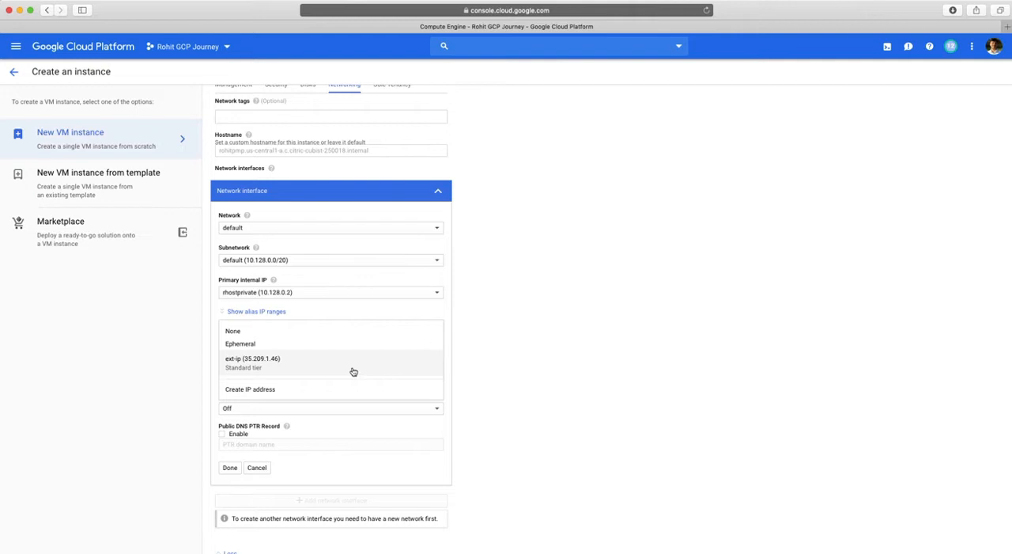
left_click(289, 368)
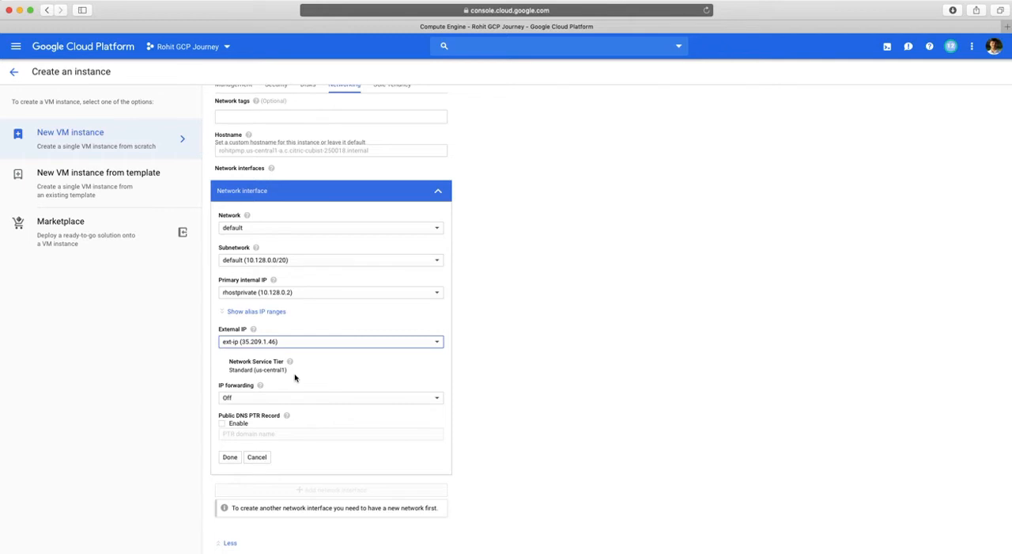
scroll(295, 377, "up", 15)
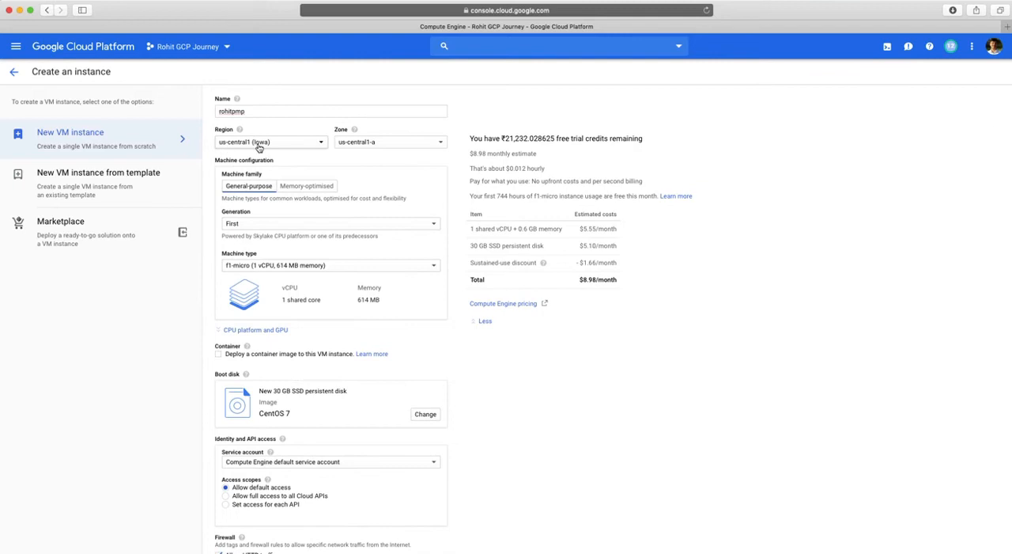
scroll(305, 356, "down", 15)
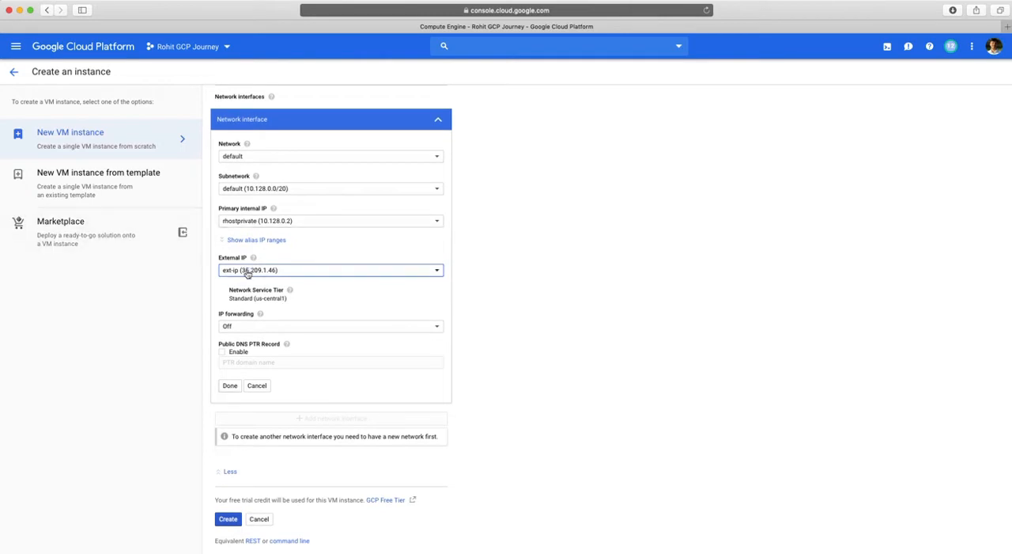
left_click(231, 386)
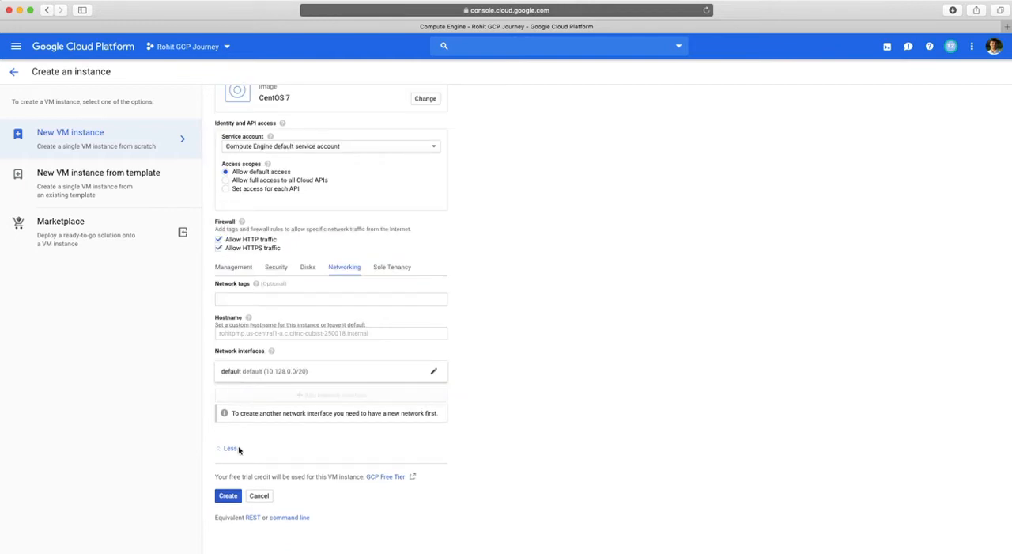
- Create the VM instance and open a browser SSH session to it, with the terminal window placed below the instance list
left_click(231, 498)
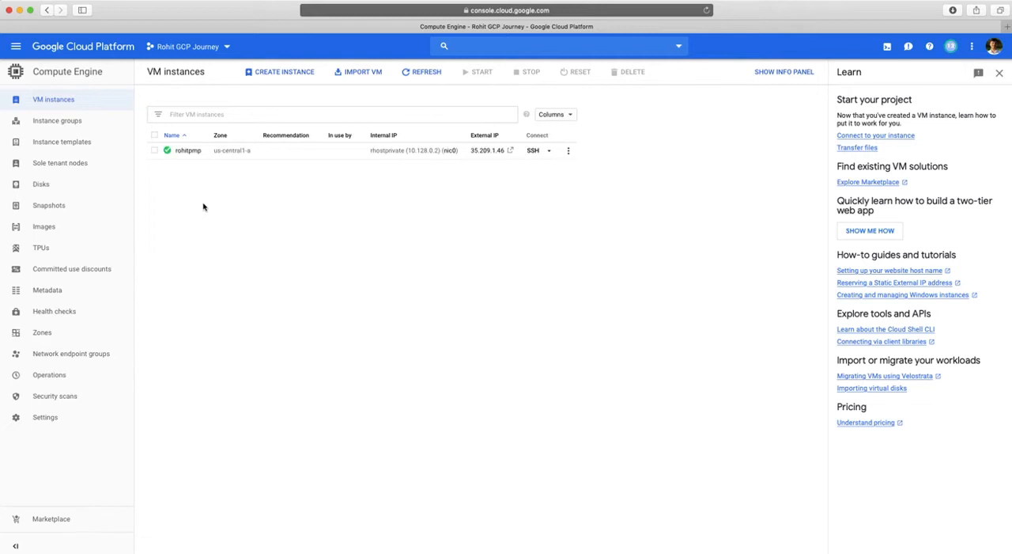
mouse_move(168, 152)
left_click(535, 151)
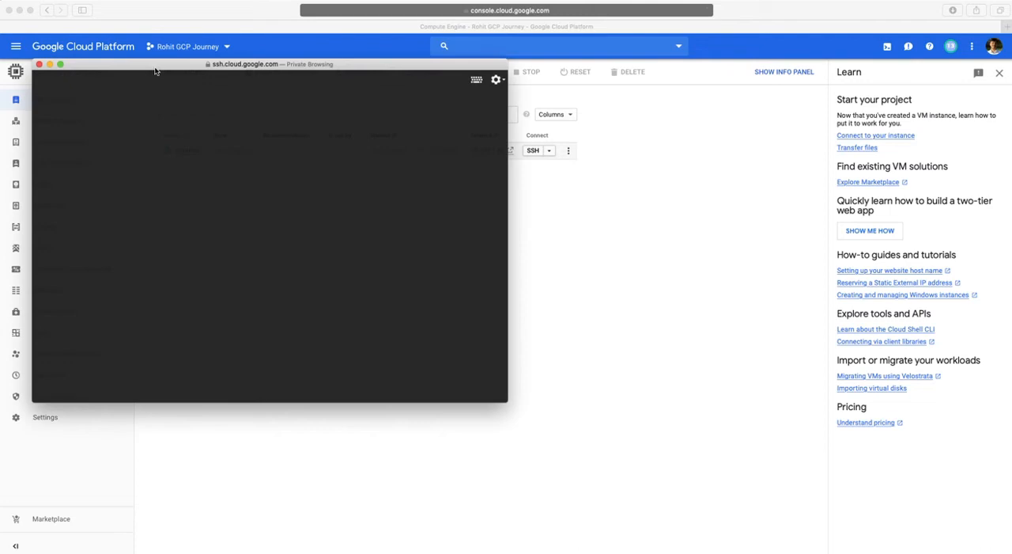
left_click_drag(153, 68, 358, 191)
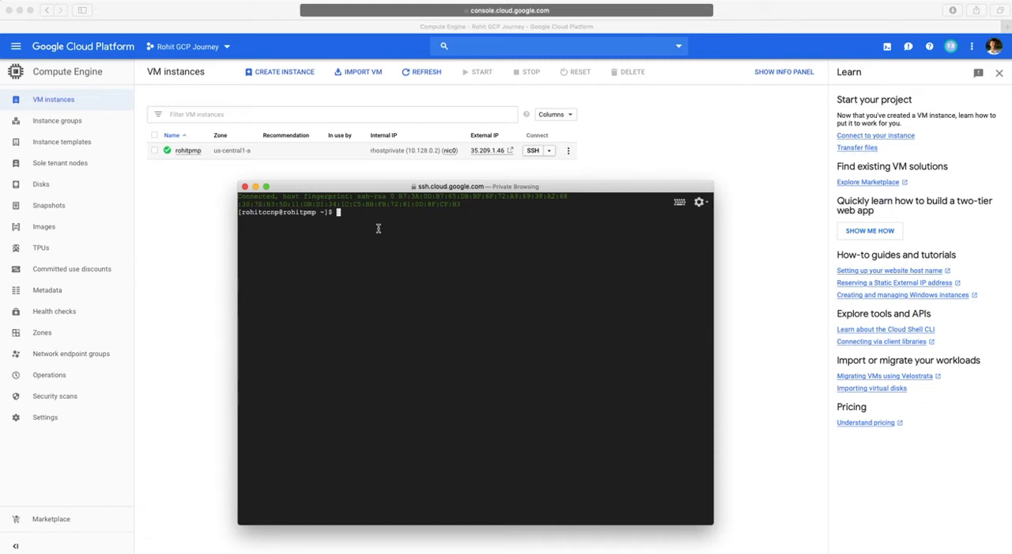
- Switch to a root shell on the instance with sudo -i
type("sudo -i")
key("Return")
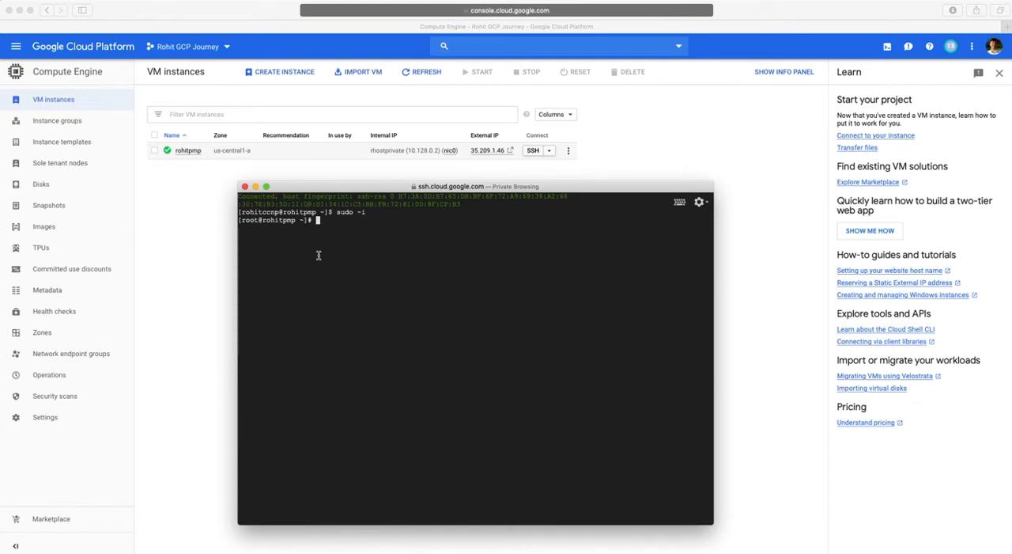
- Update the system packages with yum update and clear the terminal
type("yum update")
key("Return")
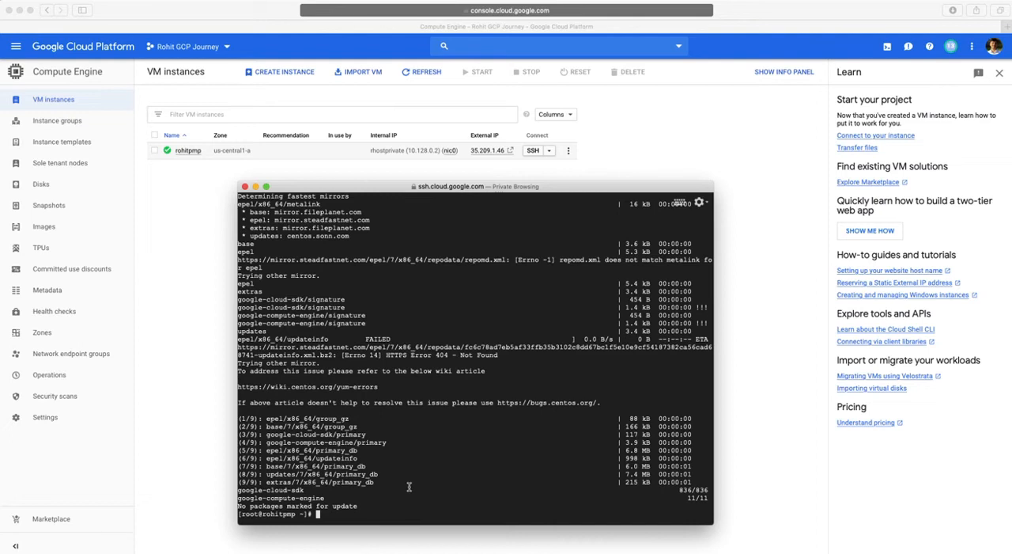
type("clear")
key("Return")
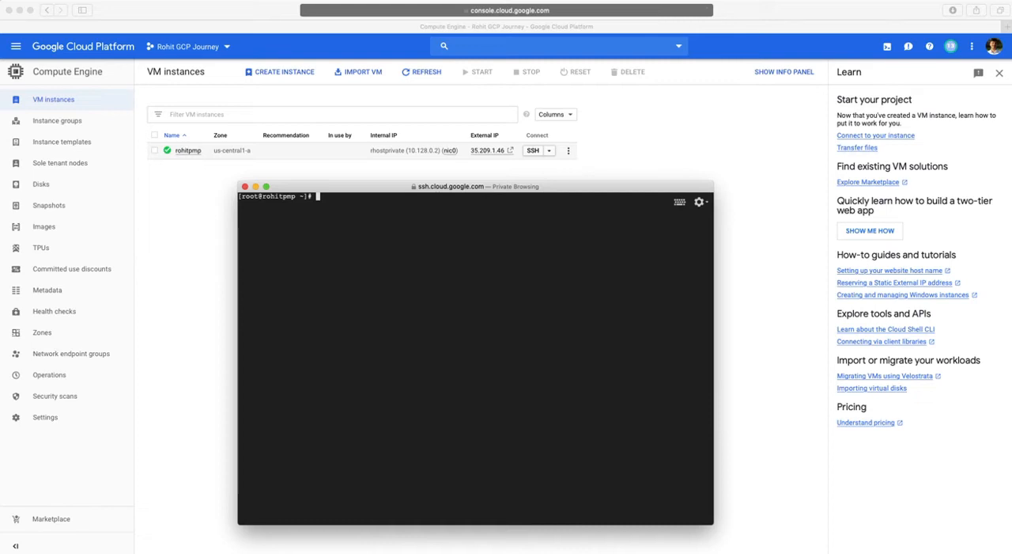
- Check disk usage with df -h and inspect the running processes and memory in top, quitting it when done
type("df -h")
key("Return")
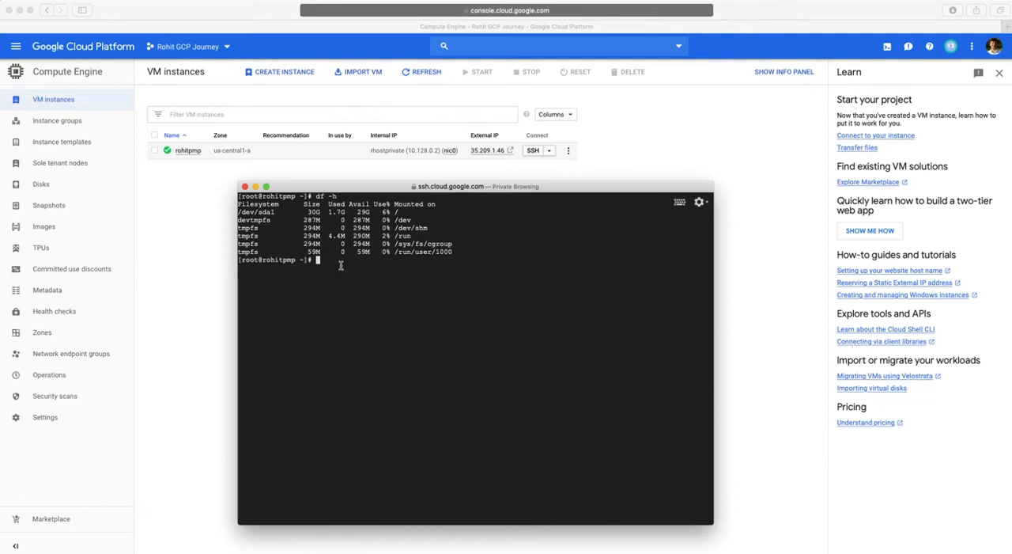
type("top")
key("Return")
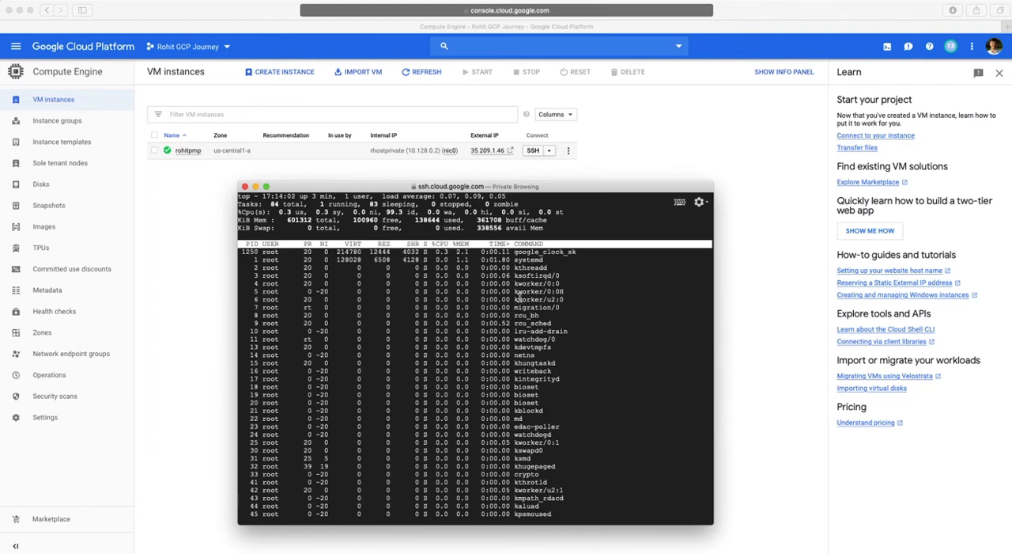
key("q")
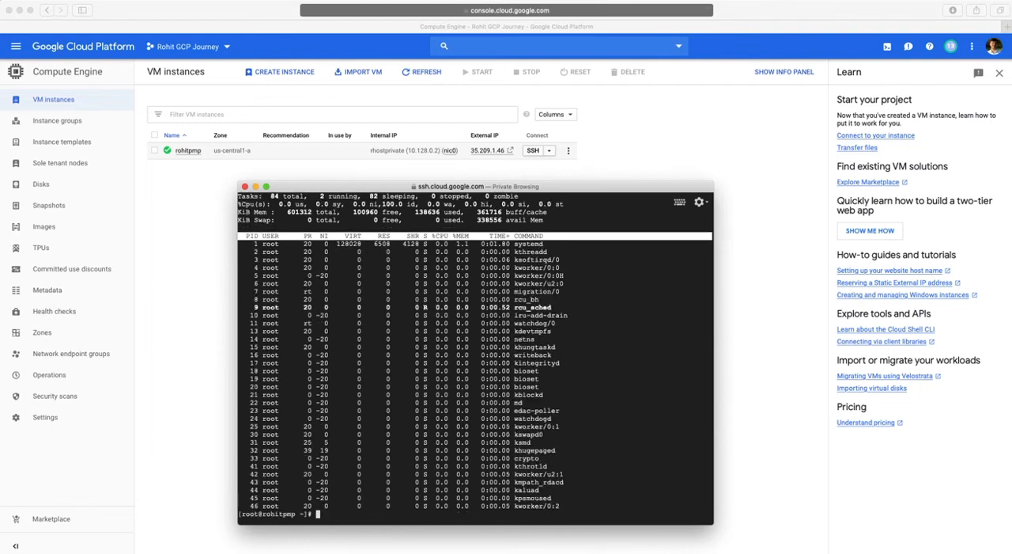
key("Return")
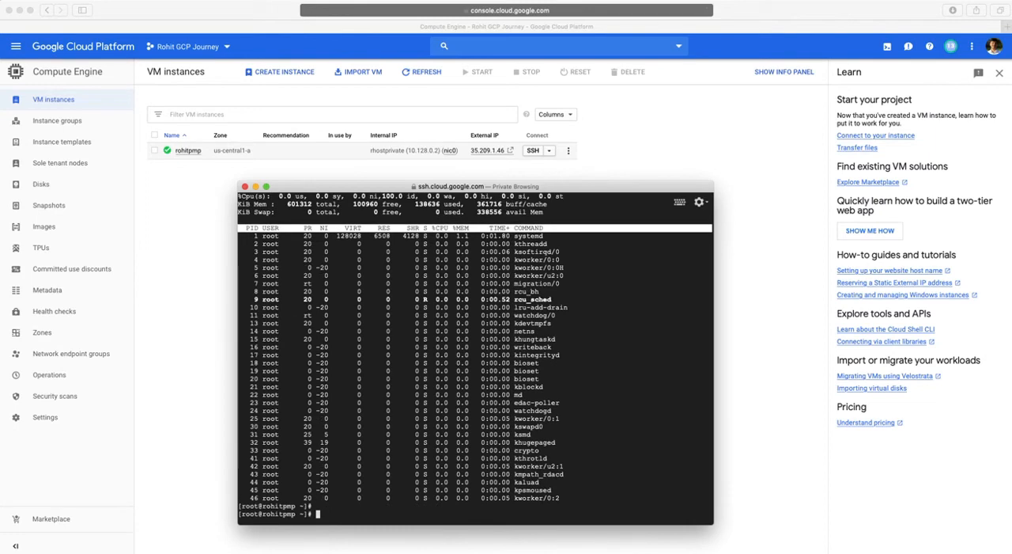
- Try to launch the htop process monitor
type("top")
key("BackSpace")
key("BackSpace")
key("BackSpace")
key("BackSpace")
type("htop")
key("Return")
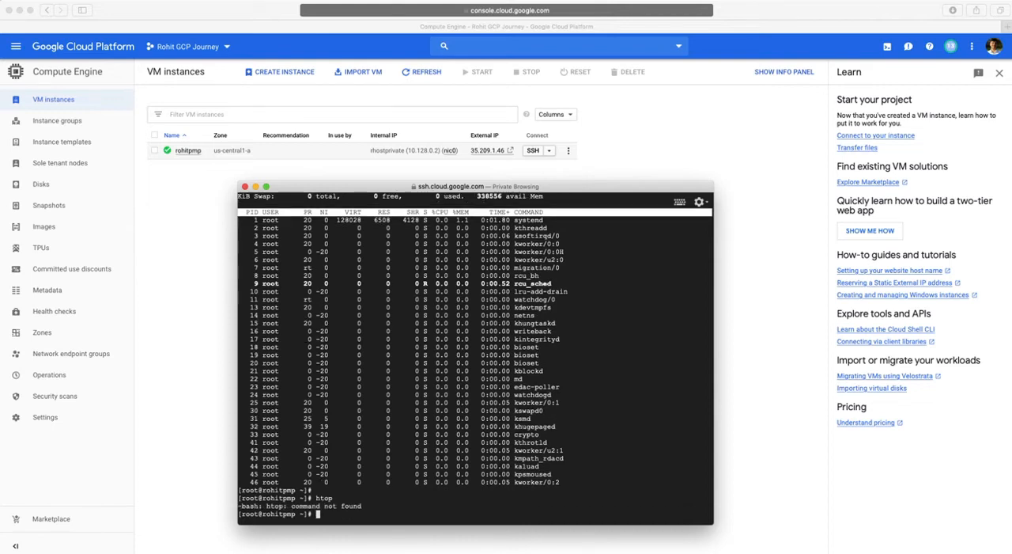
- Install the htop package with yum and accept the installation
type("yum")
type("install htop")
key("Return")
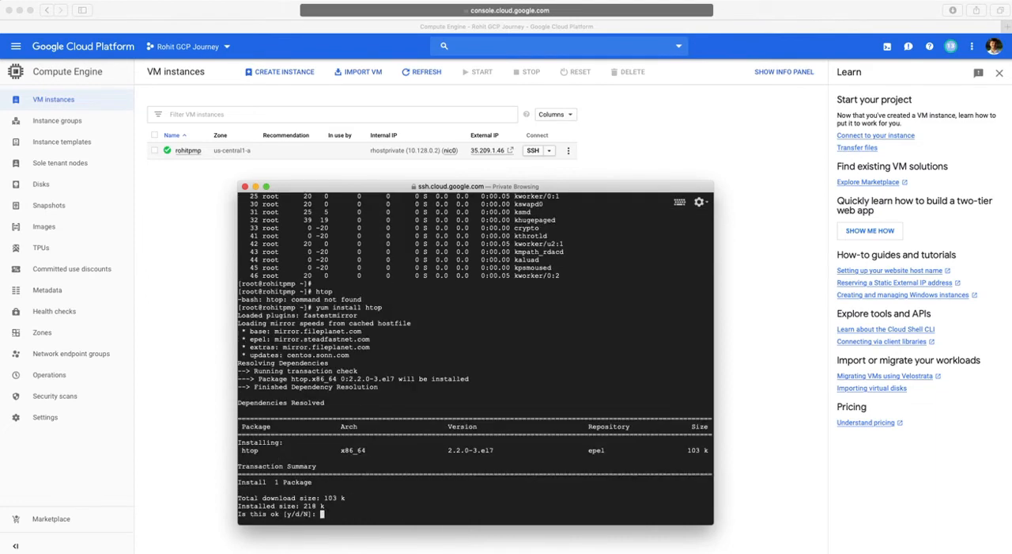
type("y")
key("Return")
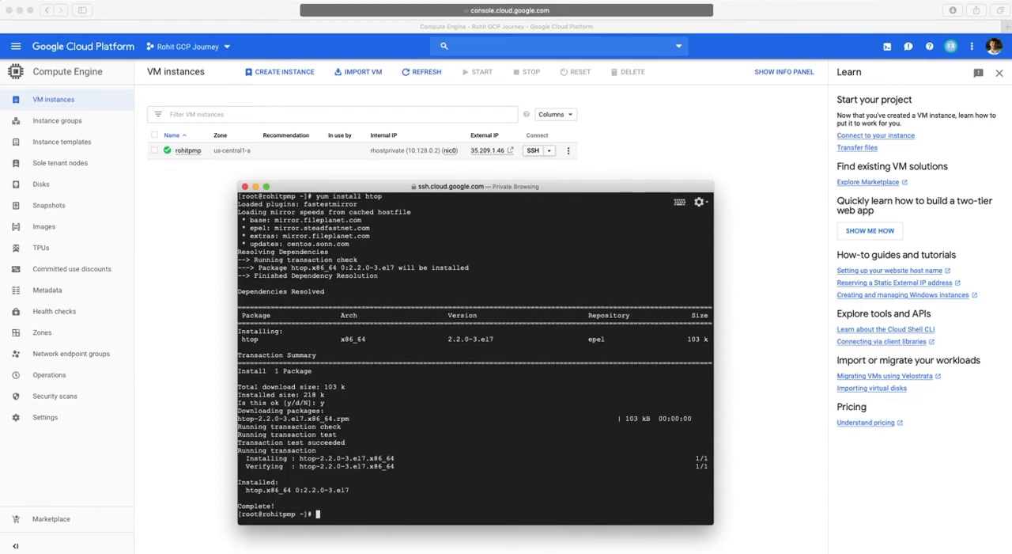
- Run htop to examine CPU, memory and swap usage, and return to the shell
type("htop")
key("Return")
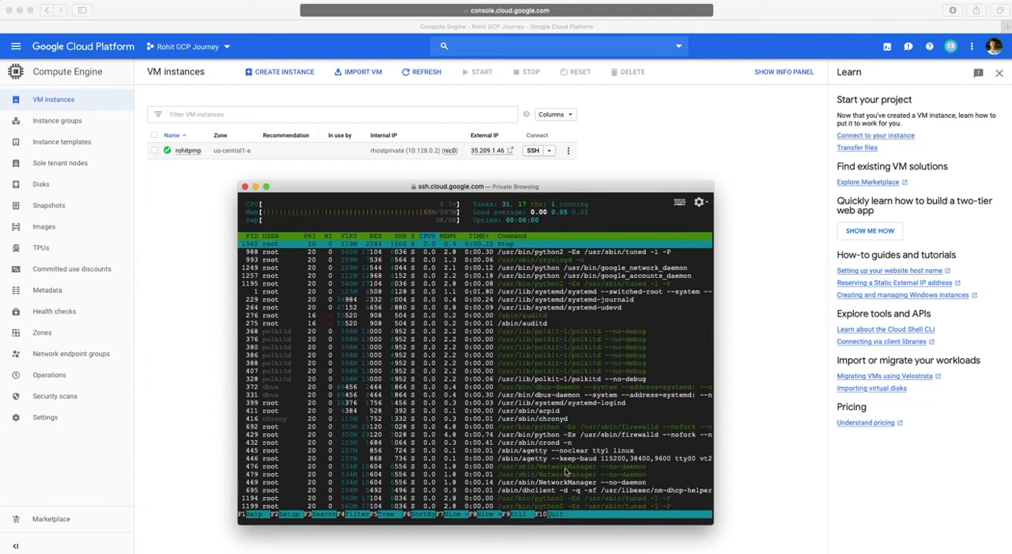
key("q")
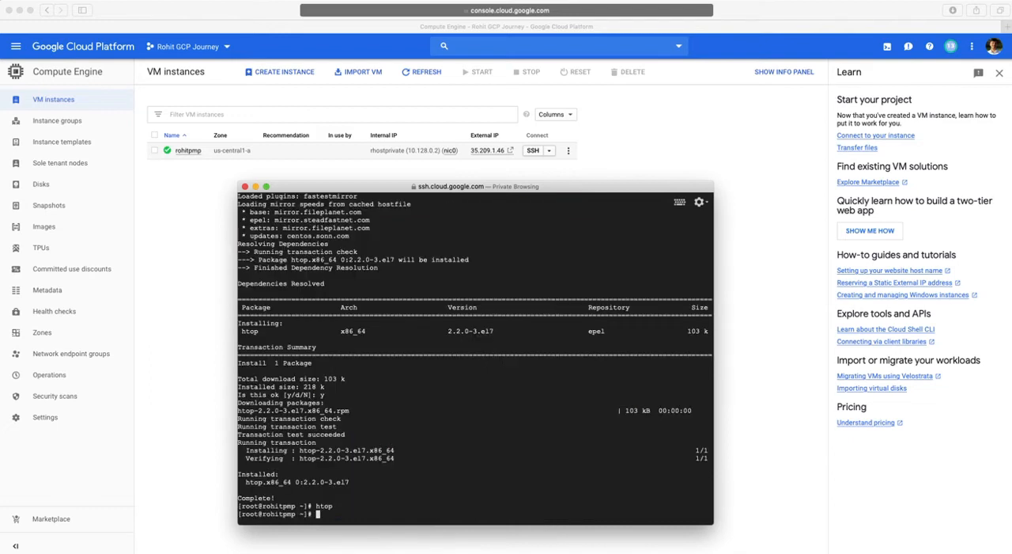
key("Return")
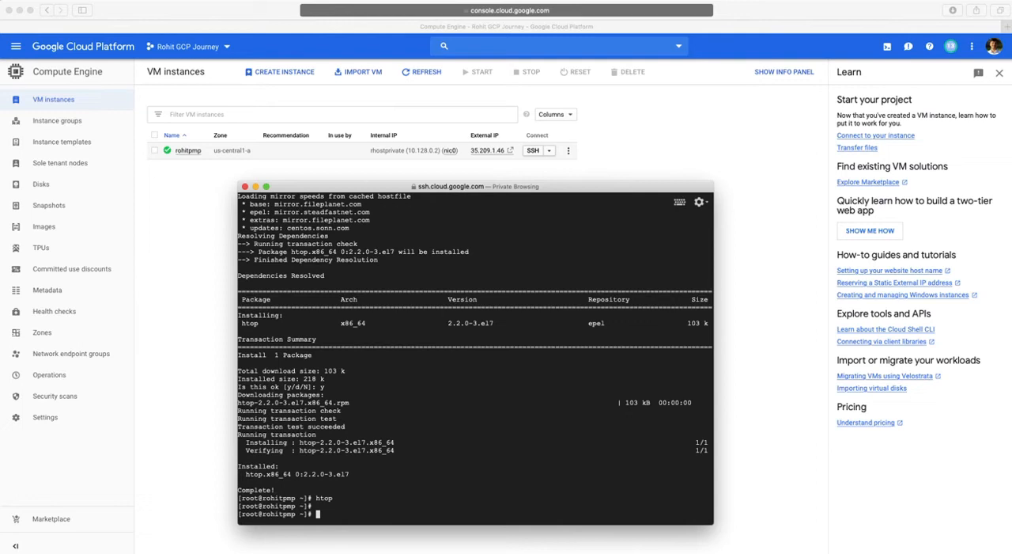
- Check whether any swap space is active with swapon --show
type("swapon --show")
key("Return")
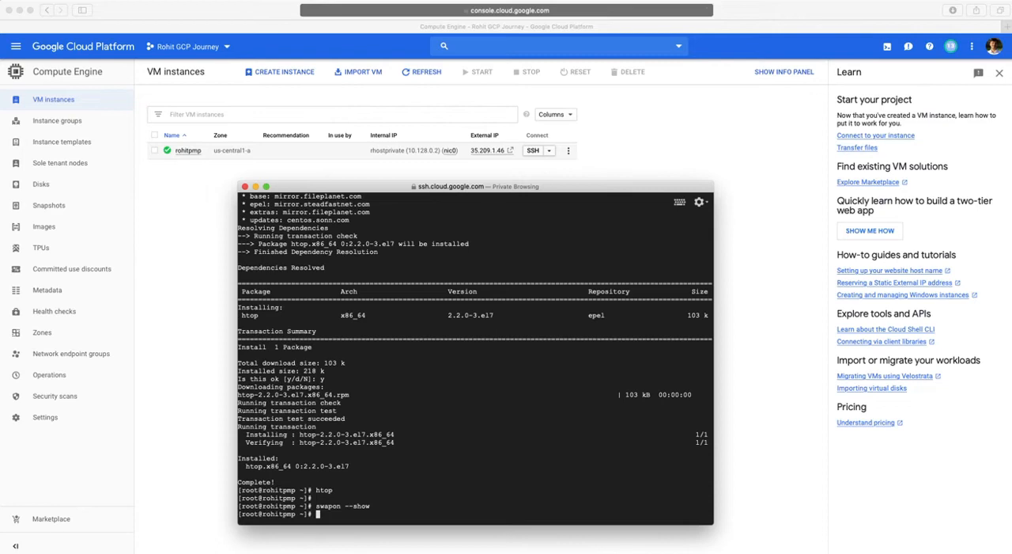
key("Return")
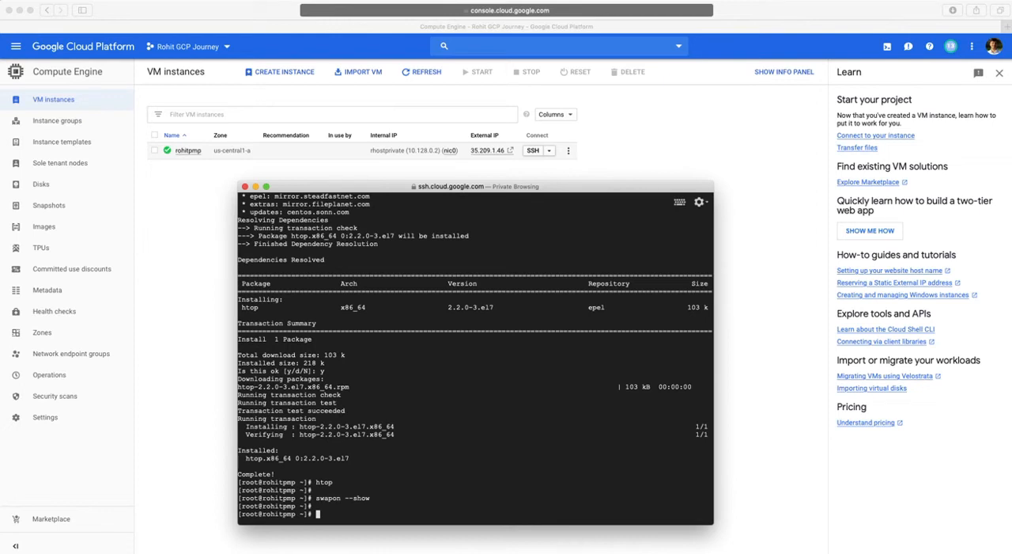
- Create a zero-filled swap file at /swapfile by running dd if=/dev/zero of=/swapfile bs=1MiB count=2048
type("dd if")
key("BackSpace")
type("=/dev/zero of=/swapfile ")
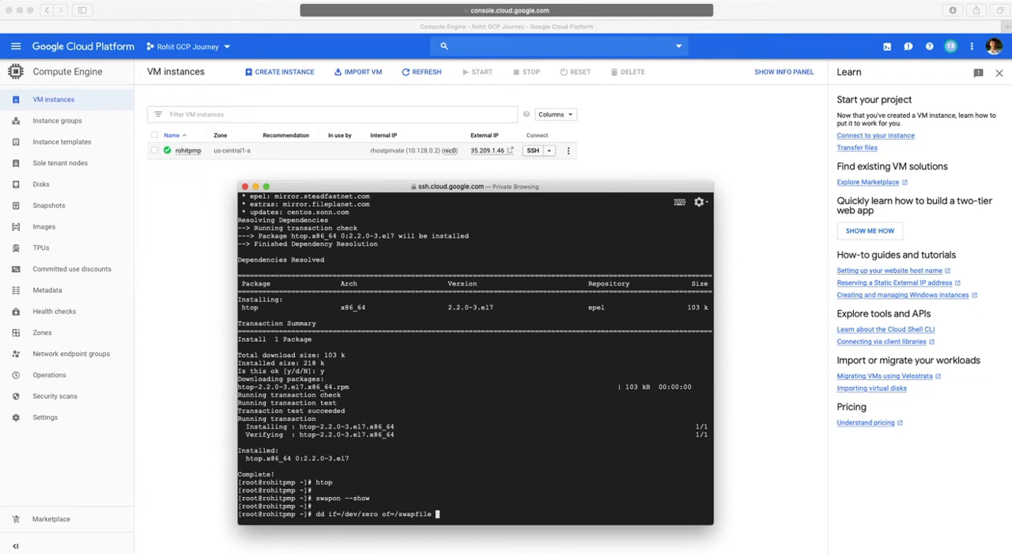
type("bs=")
type("1MiB")
type(" count")
type("=")
type("4096")
key("BackSpace")
key("BackSpace")
key("BackSpace")
key("BackSpace")
type("2048")
key("Return")
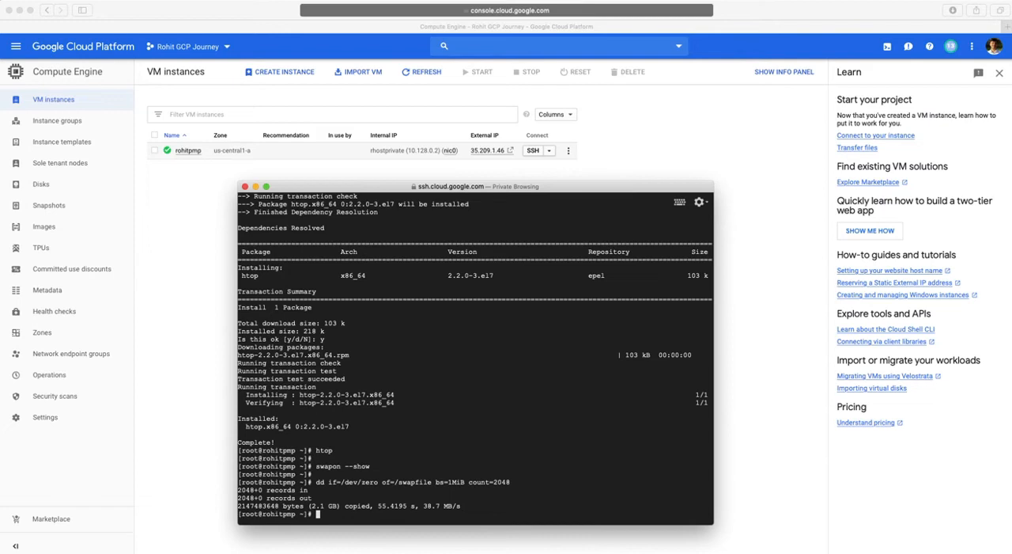
- Set the permissions of /swapfile to 600
type("chmod 600 /")
type("swapfile")
key("Return")
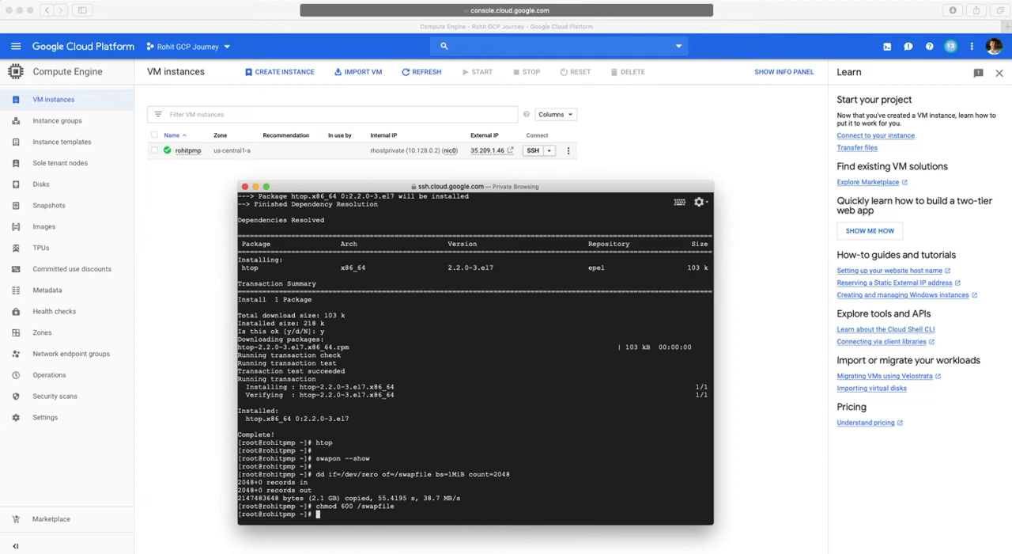
- Format /swapfile as swap space with mkswap
type("mkswap /swapfile")
key("Return")
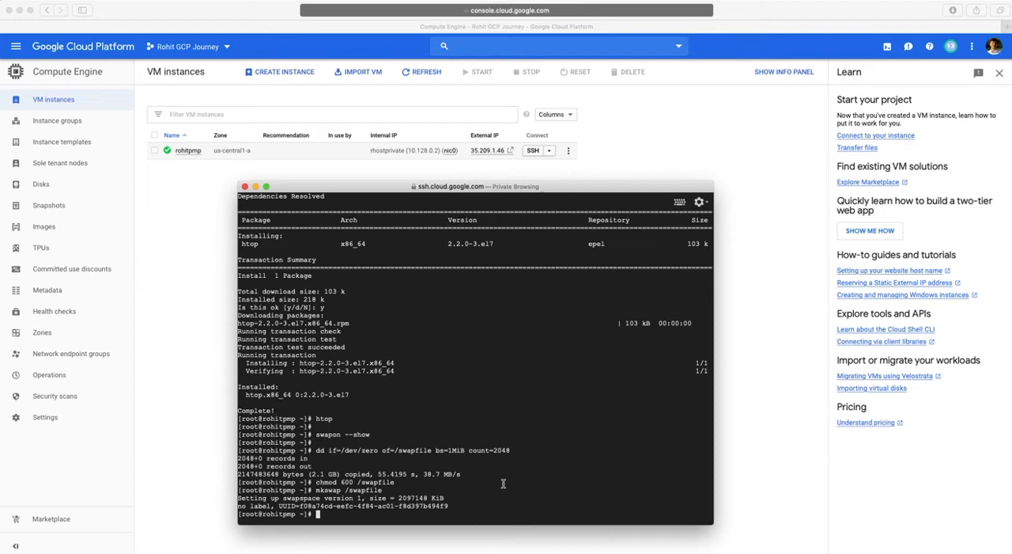
- Activate /swapfile as swap space with swapon
type("swapon /swapfile")
key("Return")
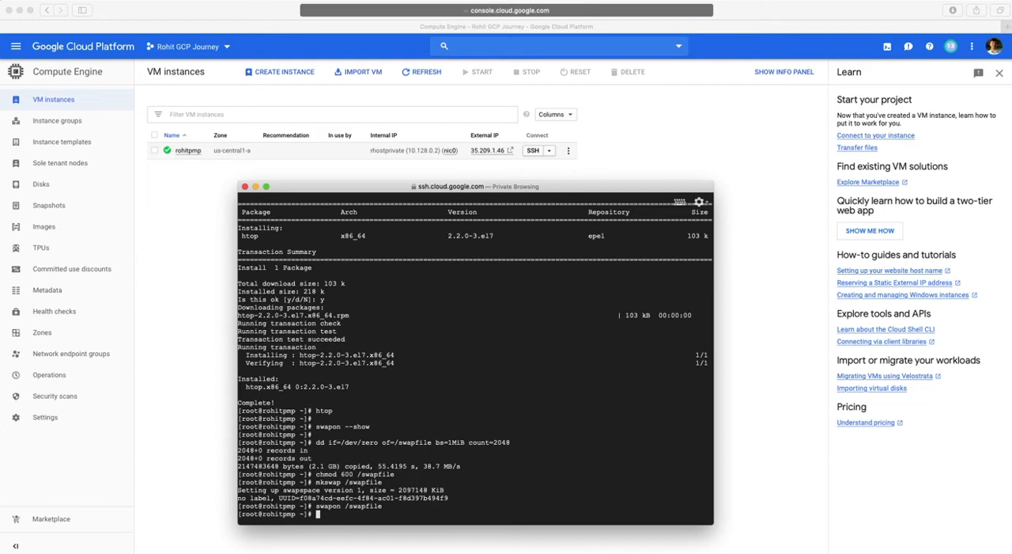
- List the active swap areas again to verify the new swap file
type("swapon --show")
key("Return")
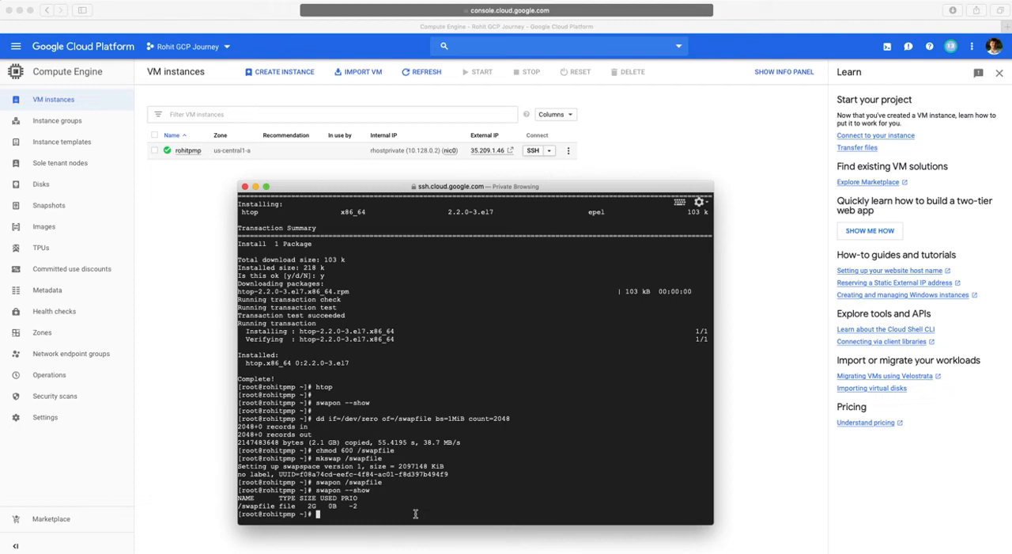
- Open /etc/fstab in the vi editor
type("vi /etc/")
type("fstab")
key("Return")
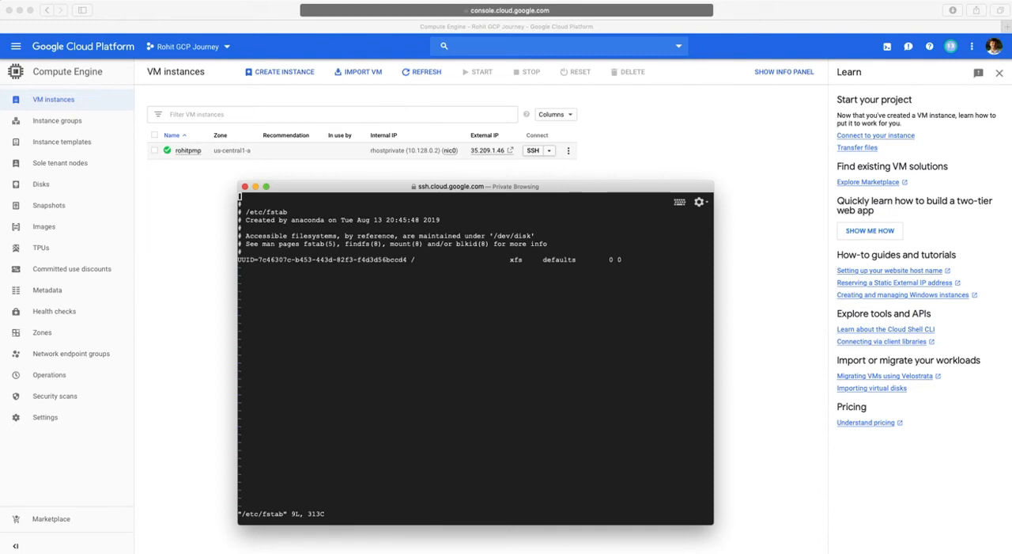
- Append the line "/swapfile swap swap defaults 0 0" below the UUID entry at the end of /etc/fstab
key("shift+g")
key("shift+a")
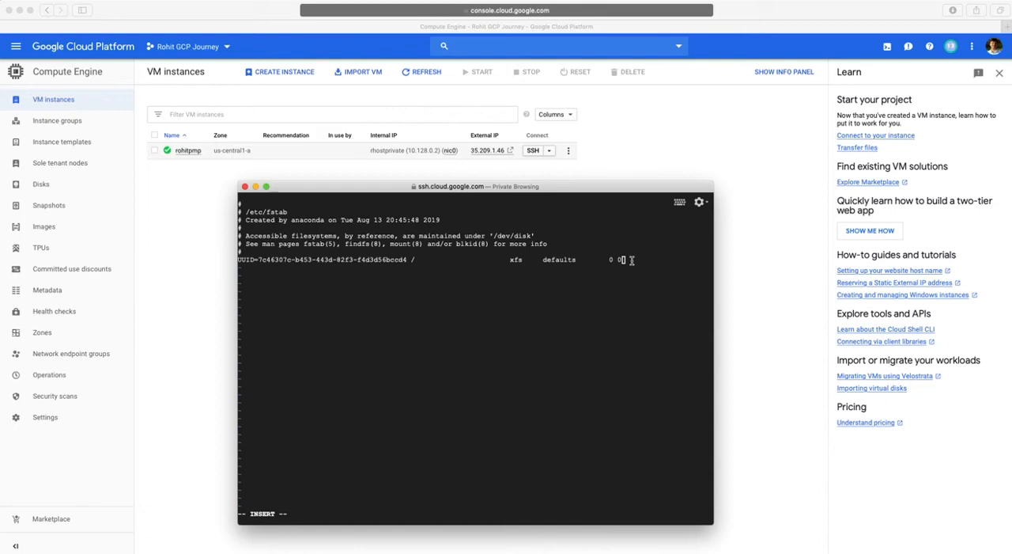
type("1")
key("BackSpace")
key("Return")
scroll(547, 276, "up", 2)
scroll(546, 276, "down", 1)
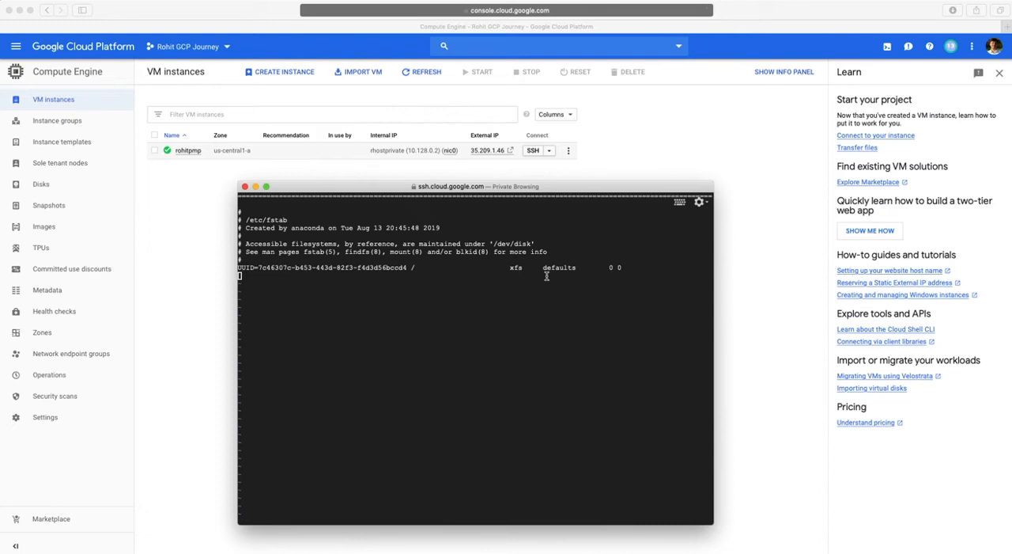
type("i/swapfile swap swap defaults 0 0")
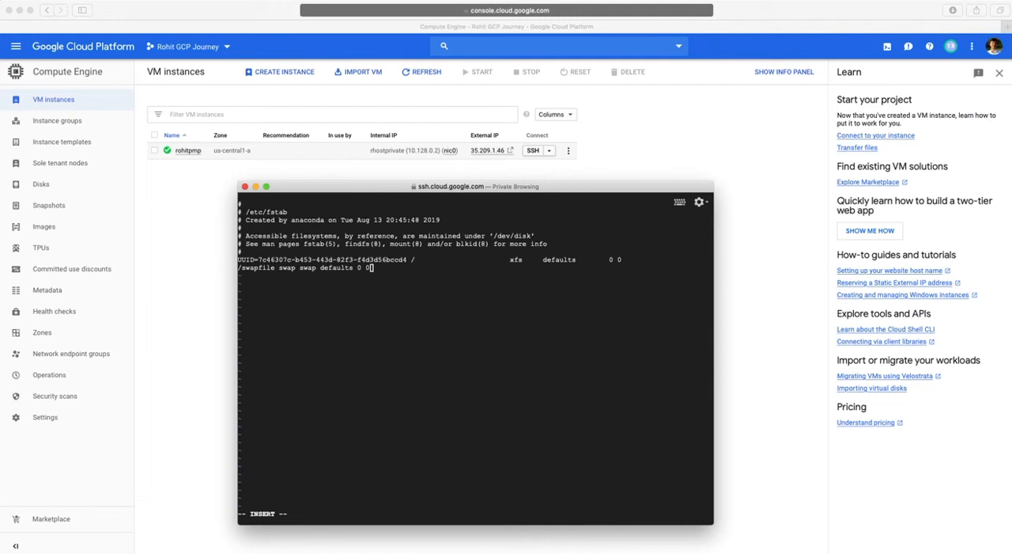
- Save the changes to /etc/fstab and quit vi
key("Escape")
type(":wq")
key("Return")
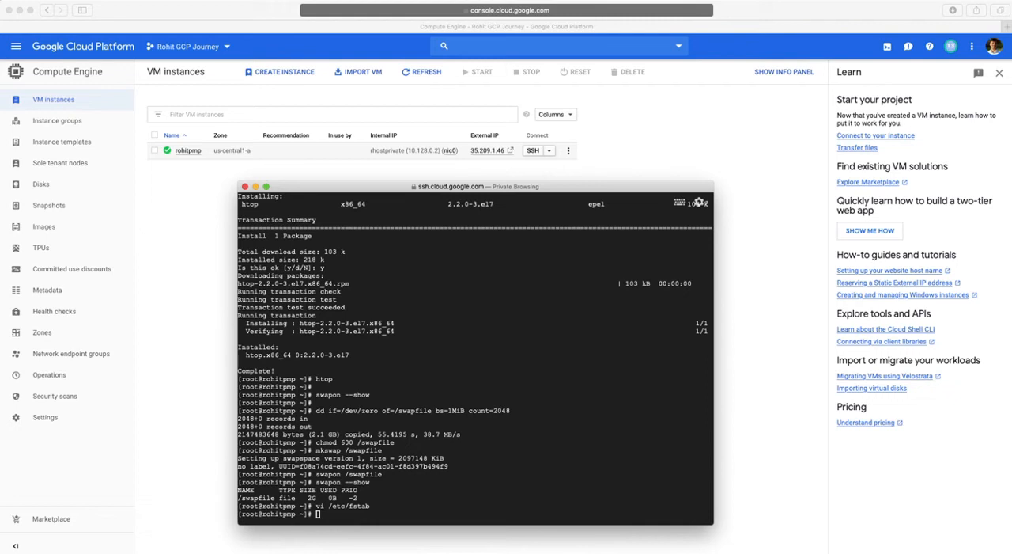
- Check the memory and swap meters in htop, and return to the shell prompt
type("htop")
key("Return")
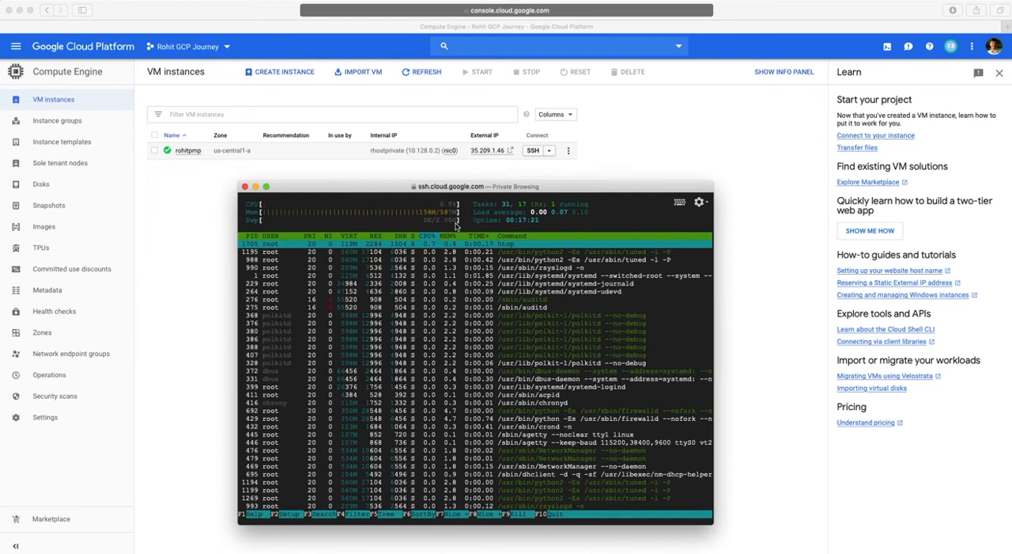
key("q")
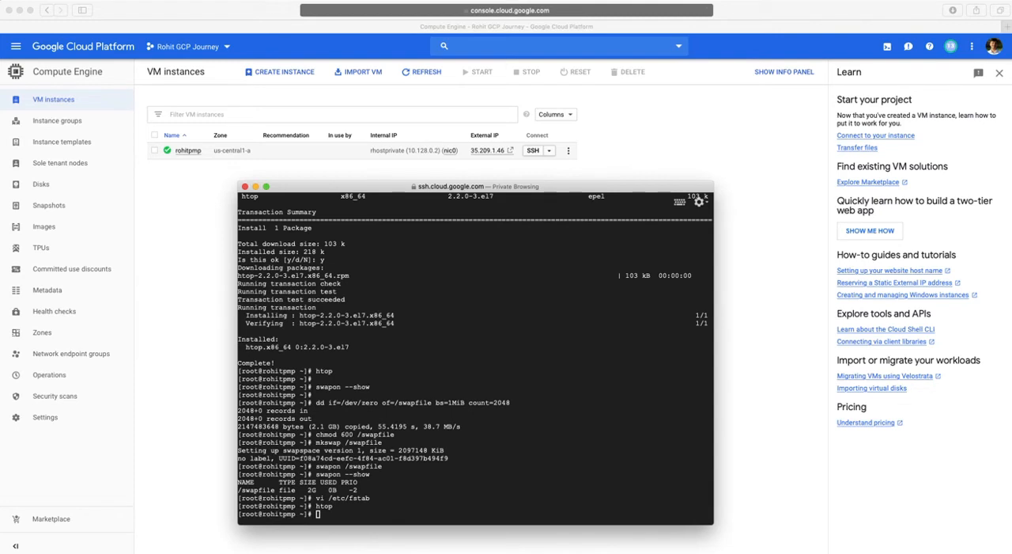
key("Return")
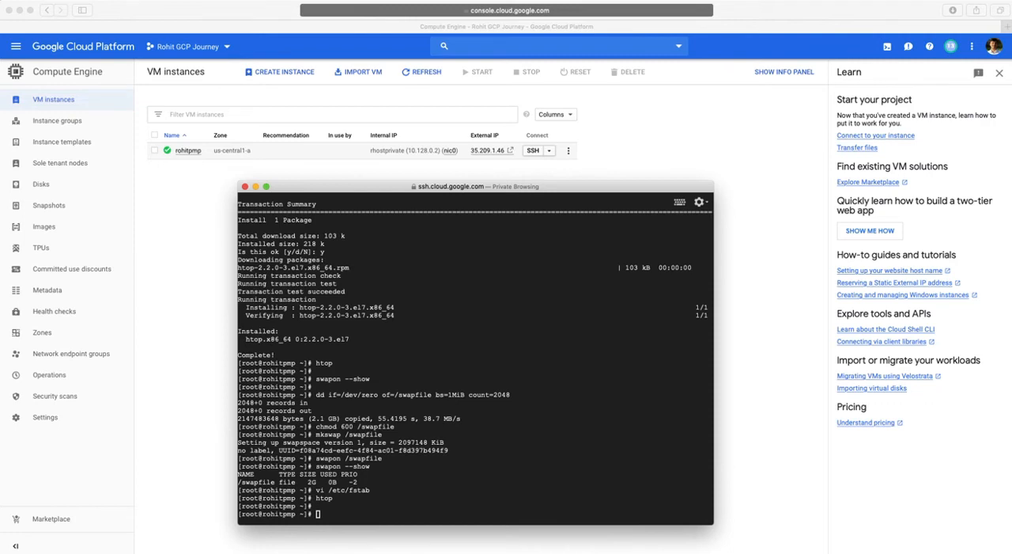
- Switch from the SSH session to the Google Cloud console and open the VPC network's firewall rules
left_click_drag(393, 187, 645, 170)
left_click(15, 49)
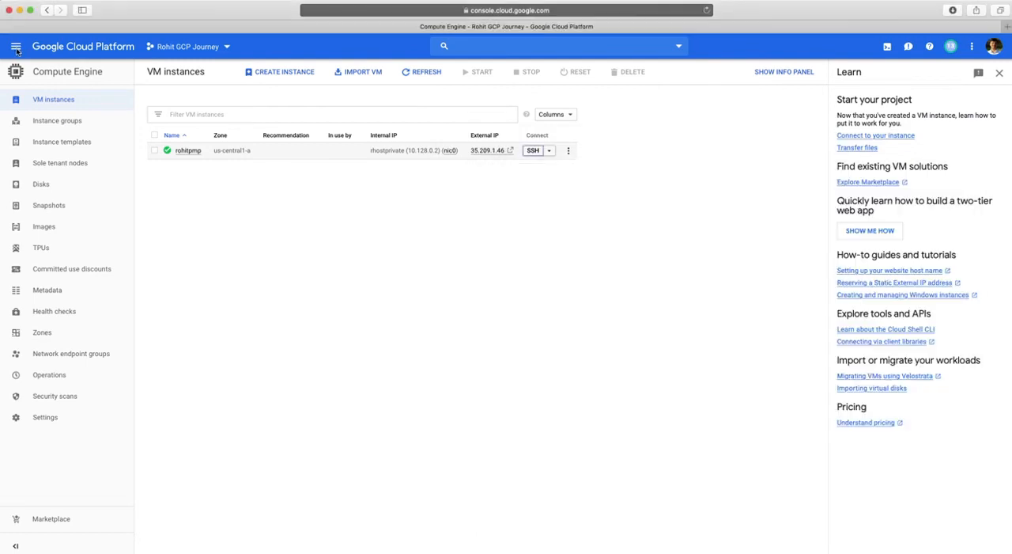
left_click(16, 49)
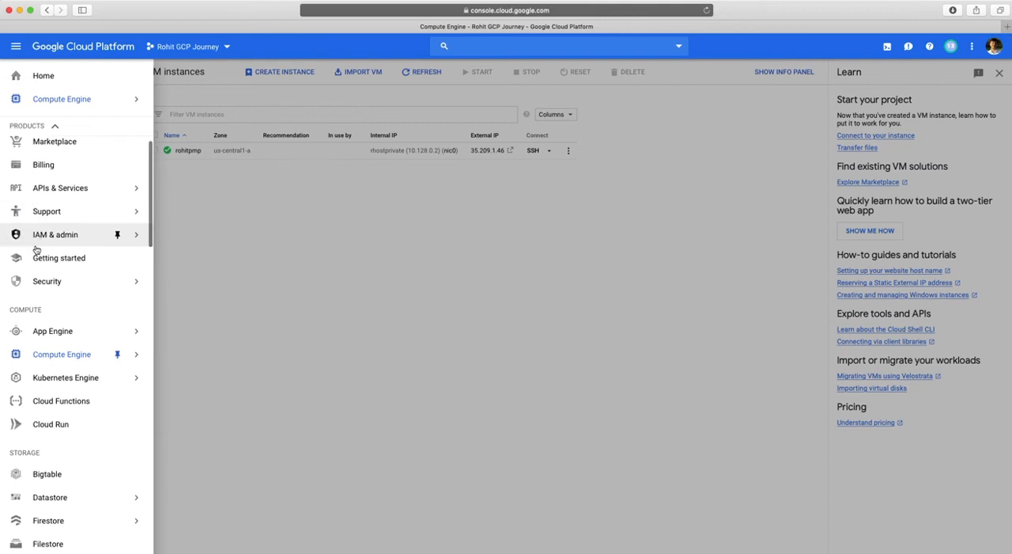
scroll(36, 250, "down", 3)
scroll(36, 250, "down", 4)
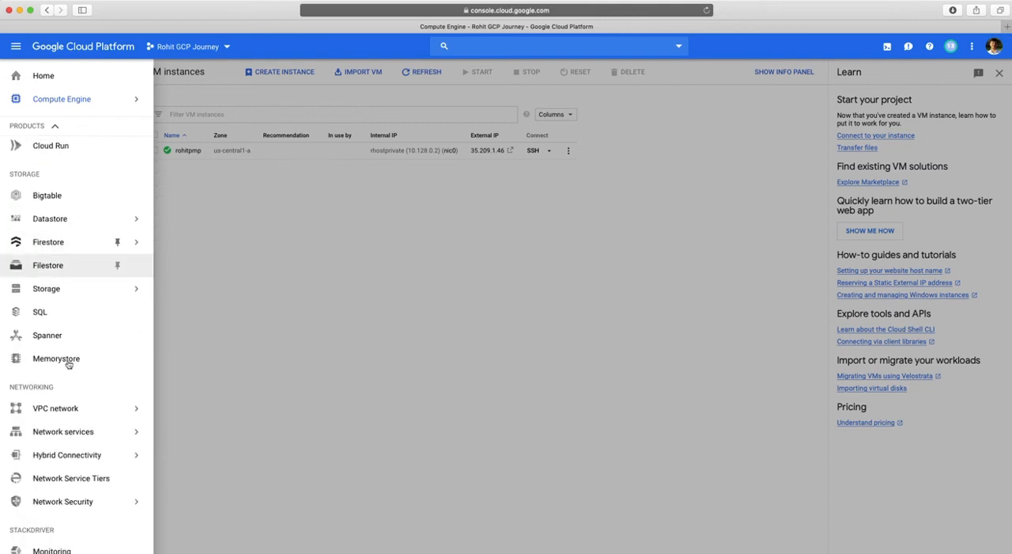
mouse_move(79, 412)
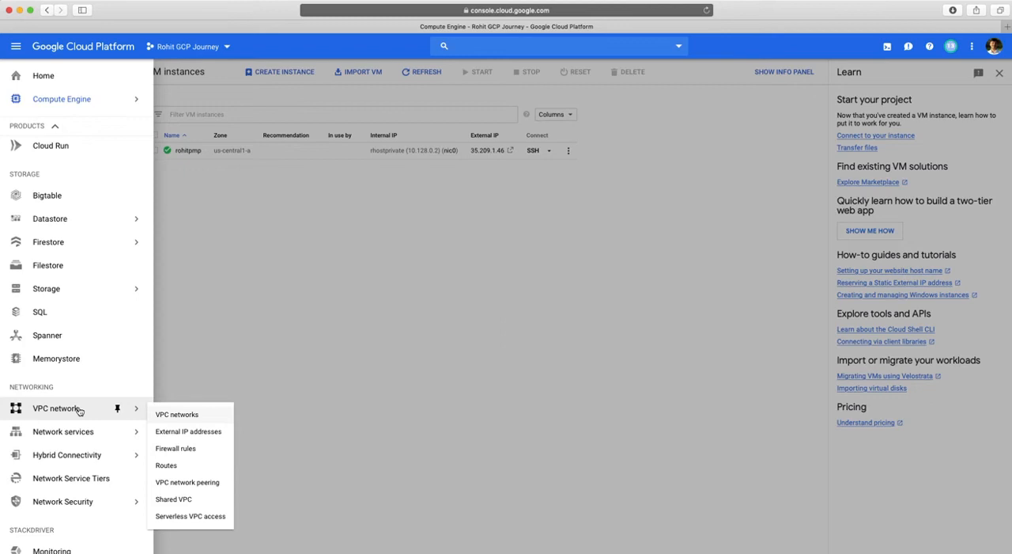
left_click(178, 448)
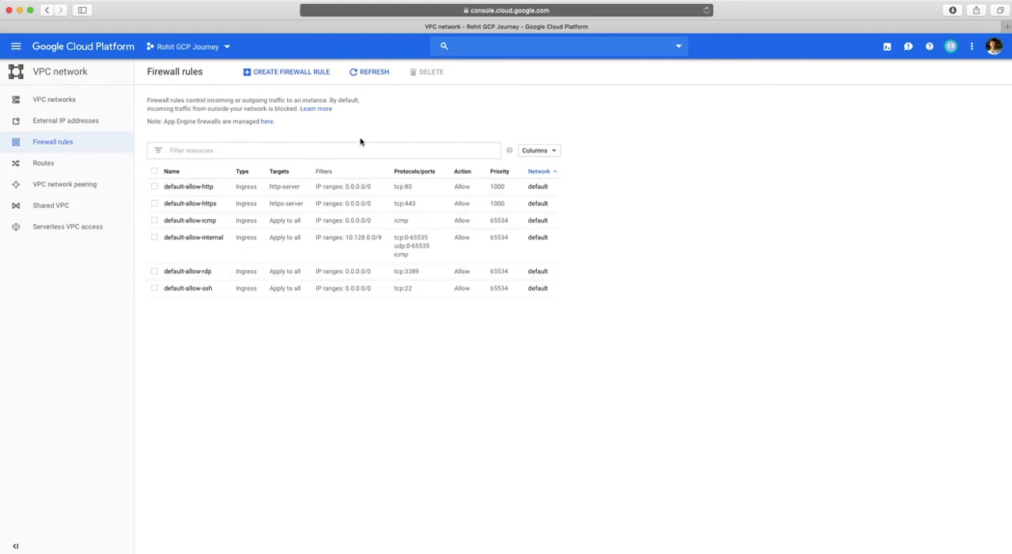
- Start a new firewall rule named allow-ftp
left_click(287, 73)
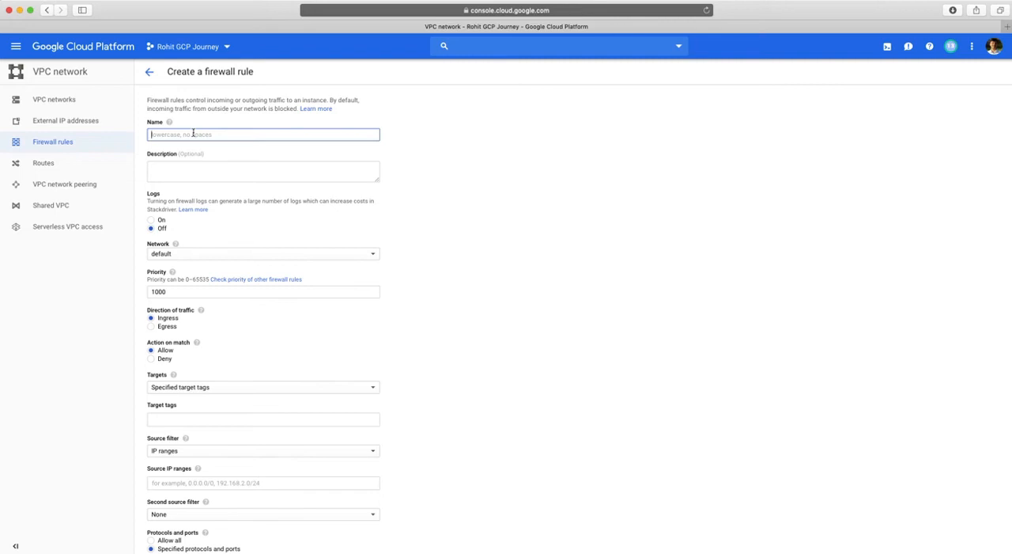
type("allow-ftp")
key("Tab")
key("Tab")
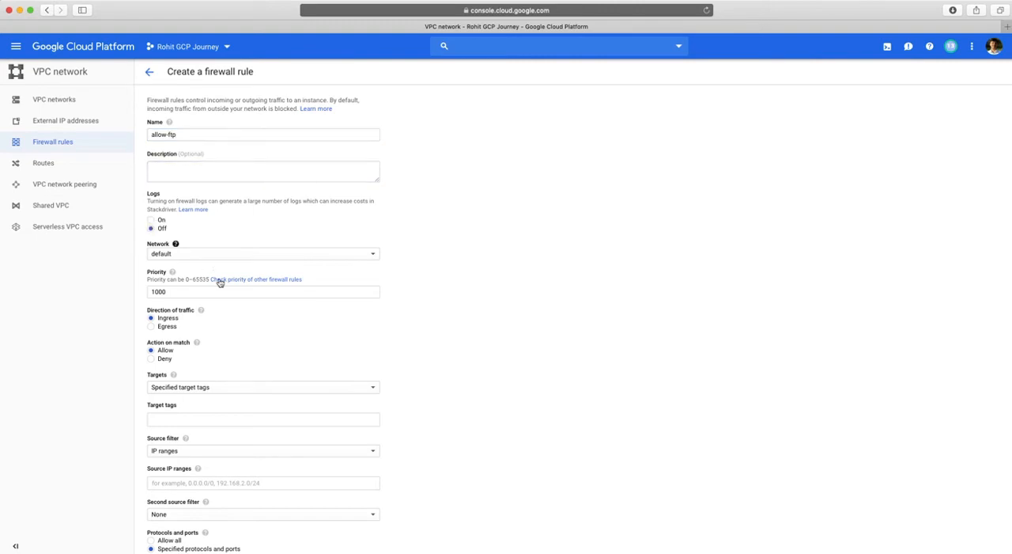
- Apply the allow-ftp rule to all instances in the network with source IP range 0.0.0.0/0
left_click(246, 387)
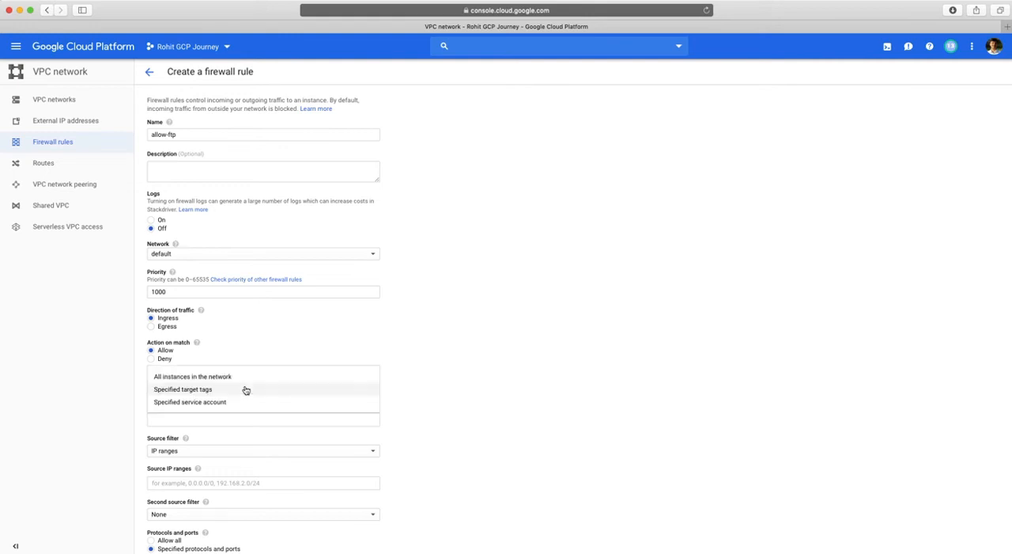
left_click(223, 377)
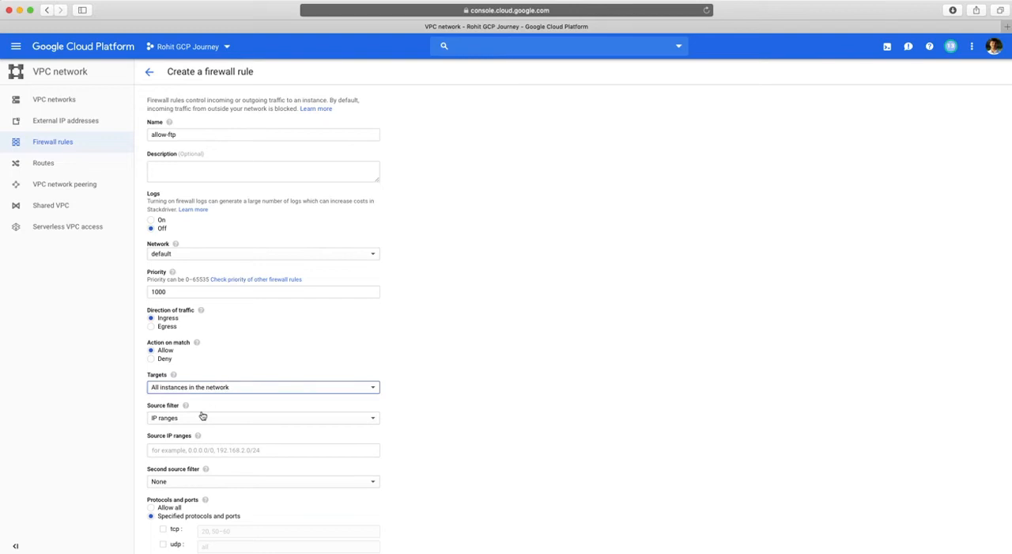
scroll(206, 422, "down", 3)
left_click(164, 356)
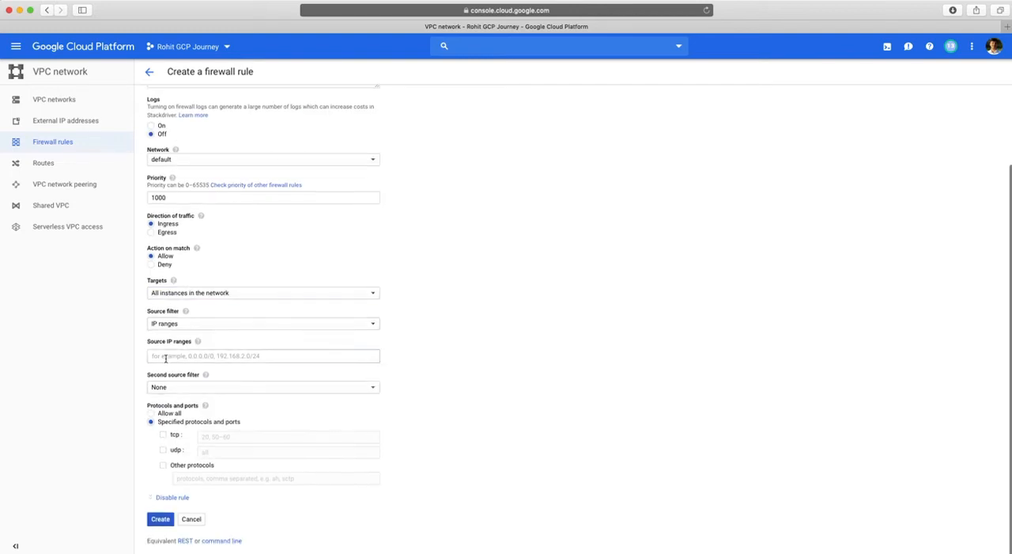
type("0.0")
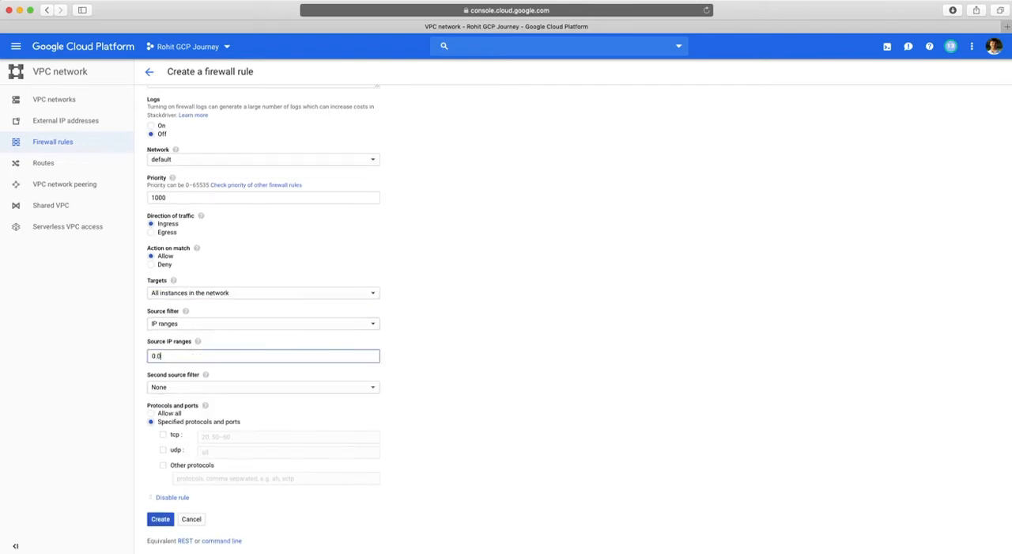
type(".0.0/0")
- Allow tcp ports 20,21 in the allow-ftp rule and create it
left_click(163, 436)
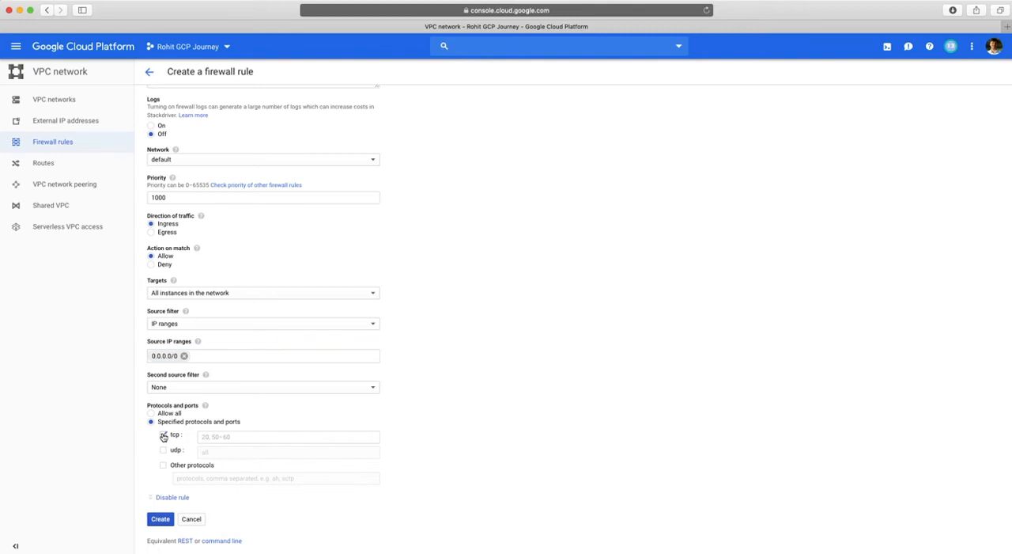
left_click(163, 436)
scroll(229, 438, "up", 4)
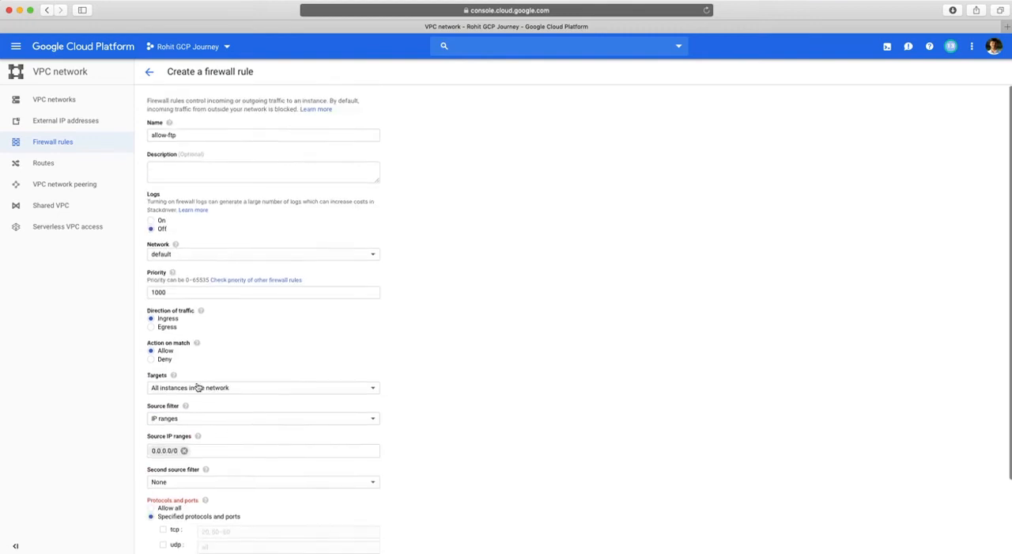
scroll(210, 471, "down", 1)
scroll(210, 472, "down", 2)
left_click(208, 436)
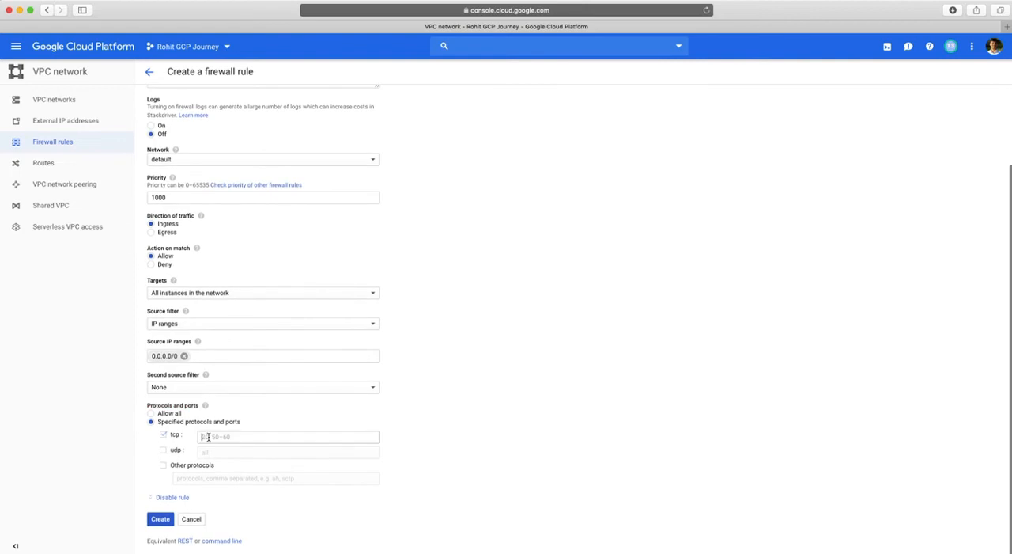
type("20,21")
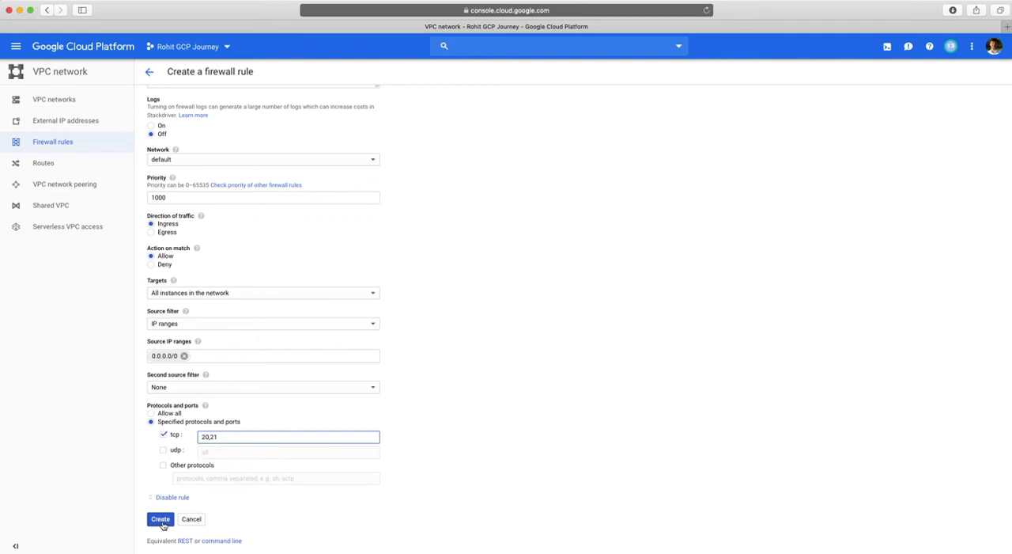
left_click(160, 520)
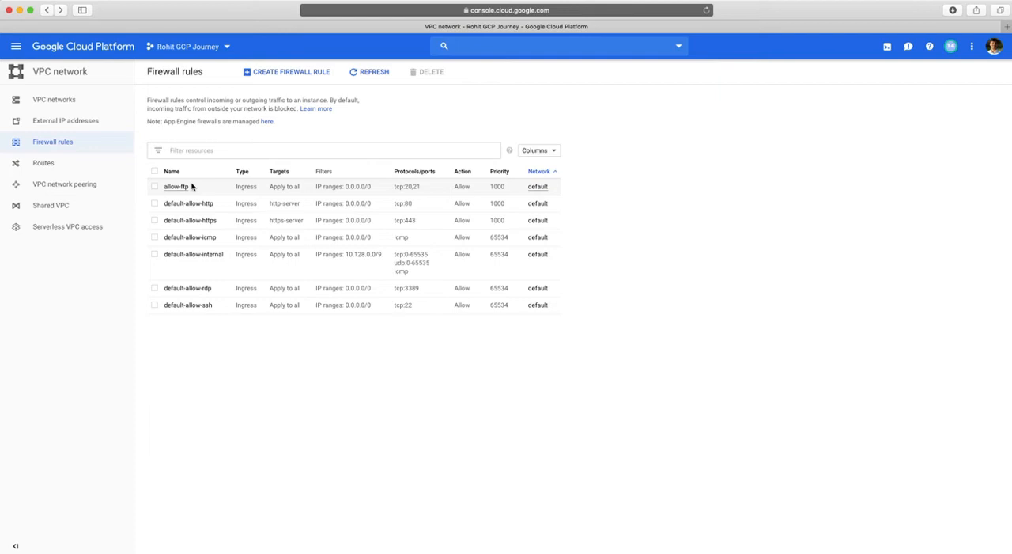
- Start another firewall rule named allow-webcp that targets all instances in the network, keeping IP ranges as its source filter
left_click(304, 74)
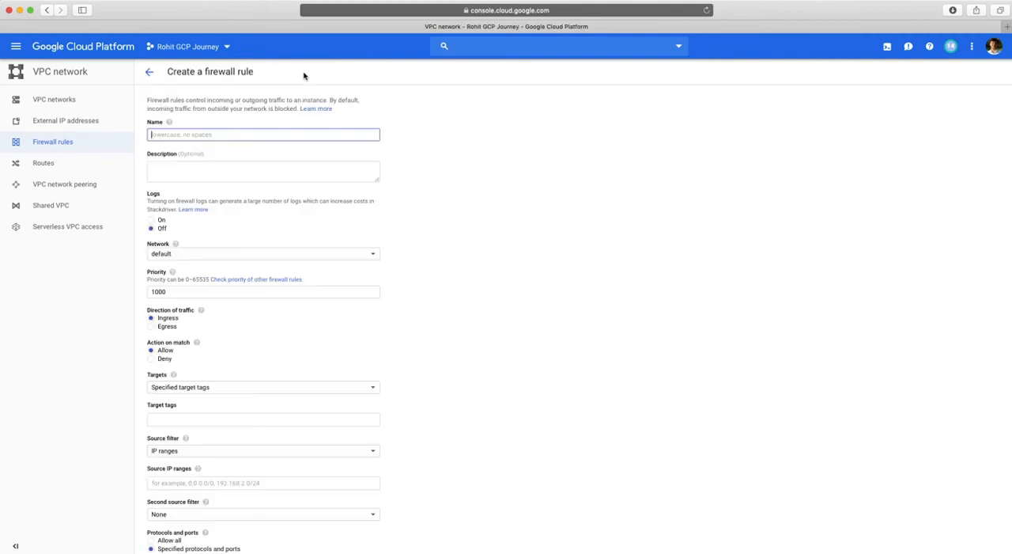
type("allow-")
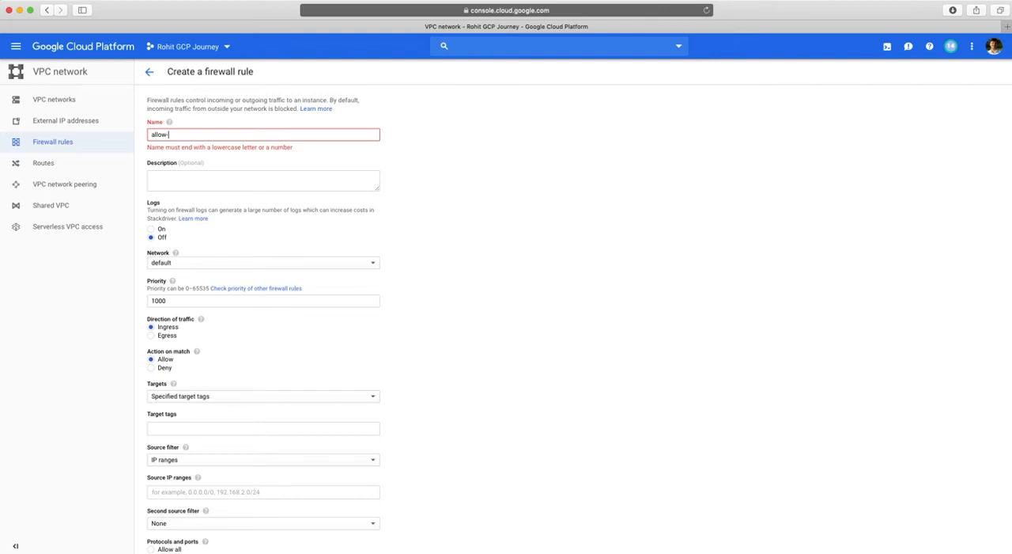
type("webcp")
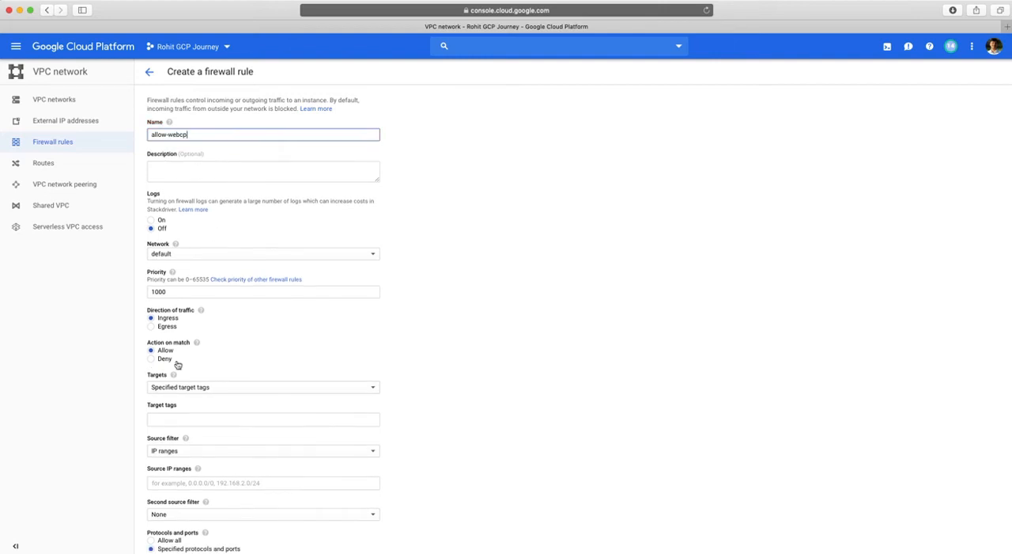
left_click(203, 387)
left_click(208, 378)
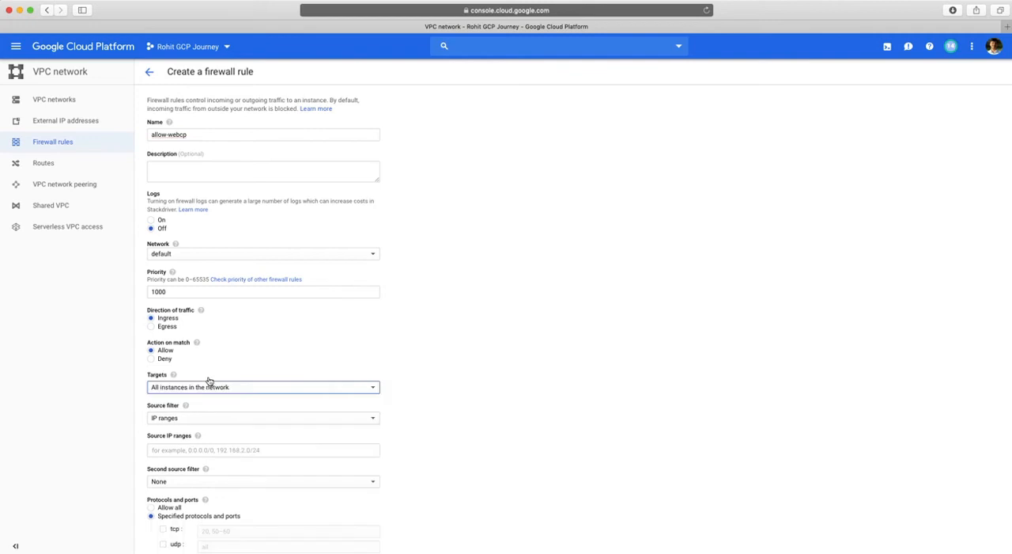
left_click(212, 418)
left_click(209, 419)
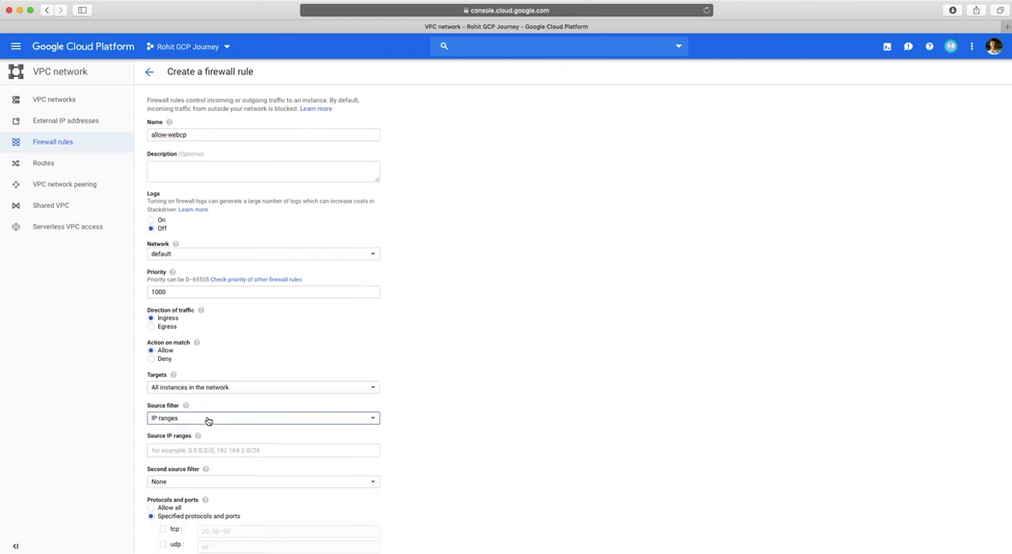
left_click(169, 450)
type("0.0.0.0/0")
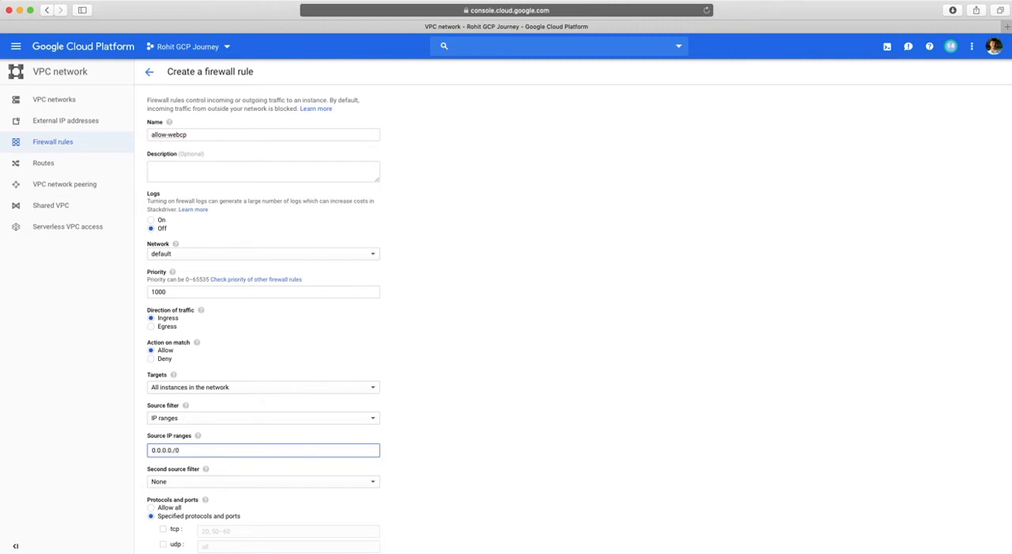
scroll(170, 450, "down", 2)
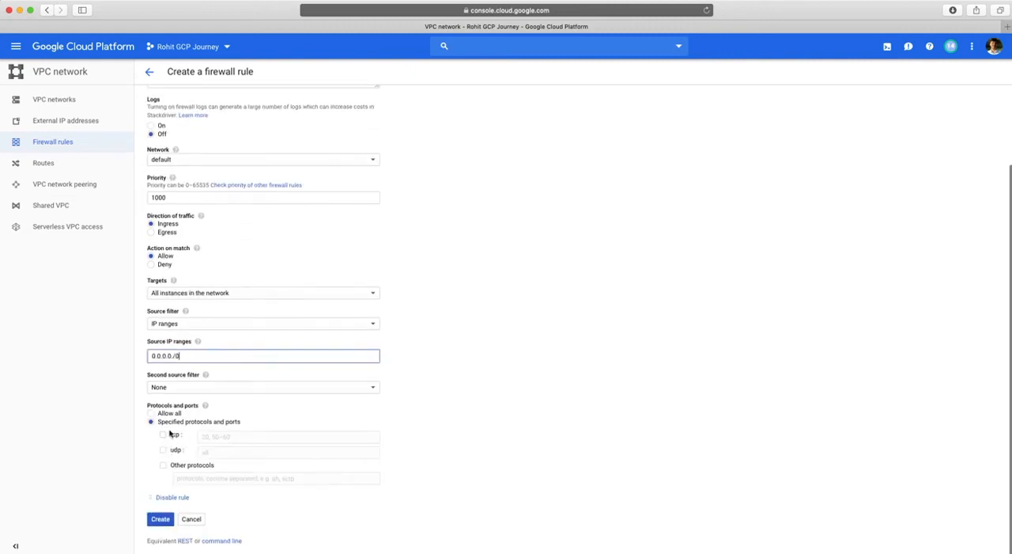
left_click(162, 433)
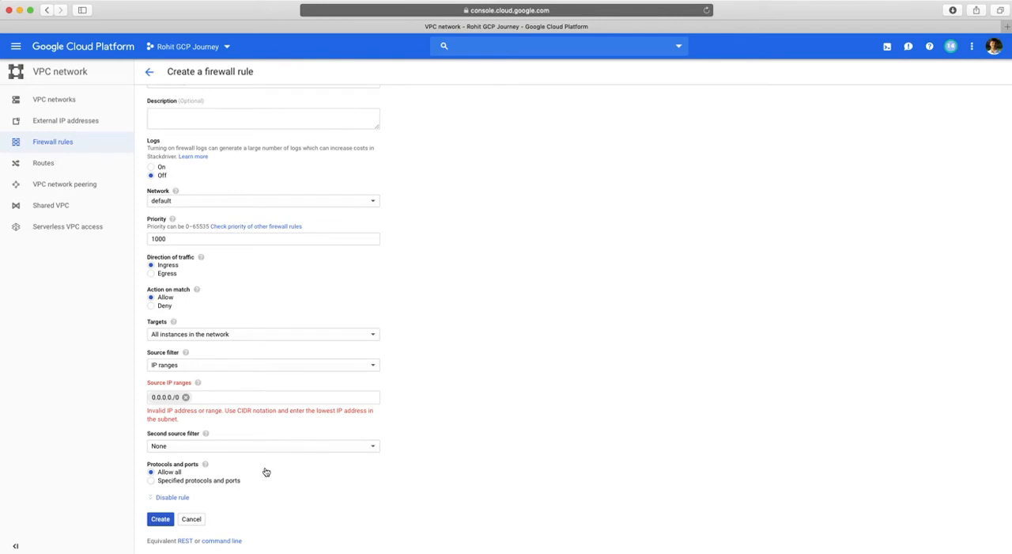
- Replace the invalid source IP range of the allow-webcp rule with 0.0.0.0/0
left_click(186, 398)
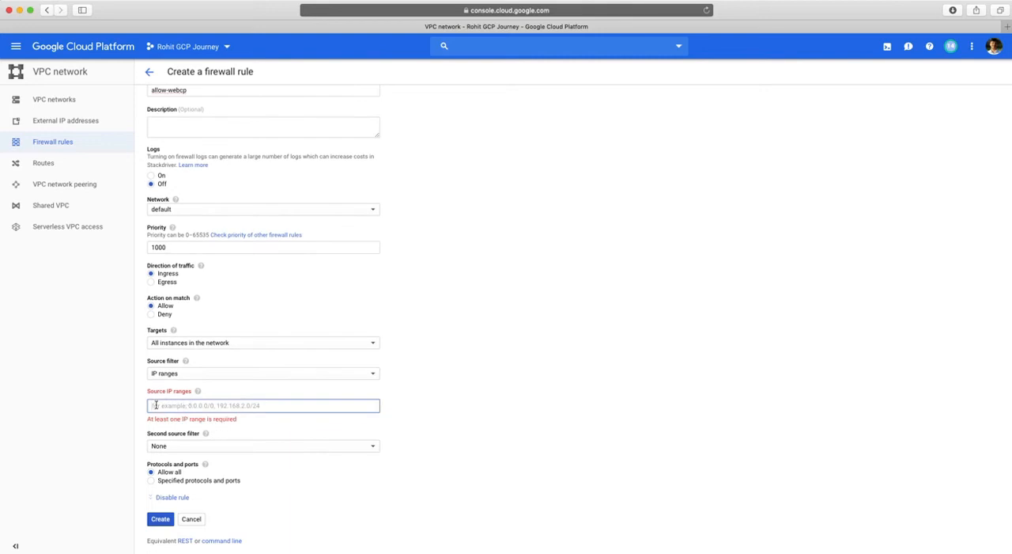
type("0.0.0.0/0")
key("Return")
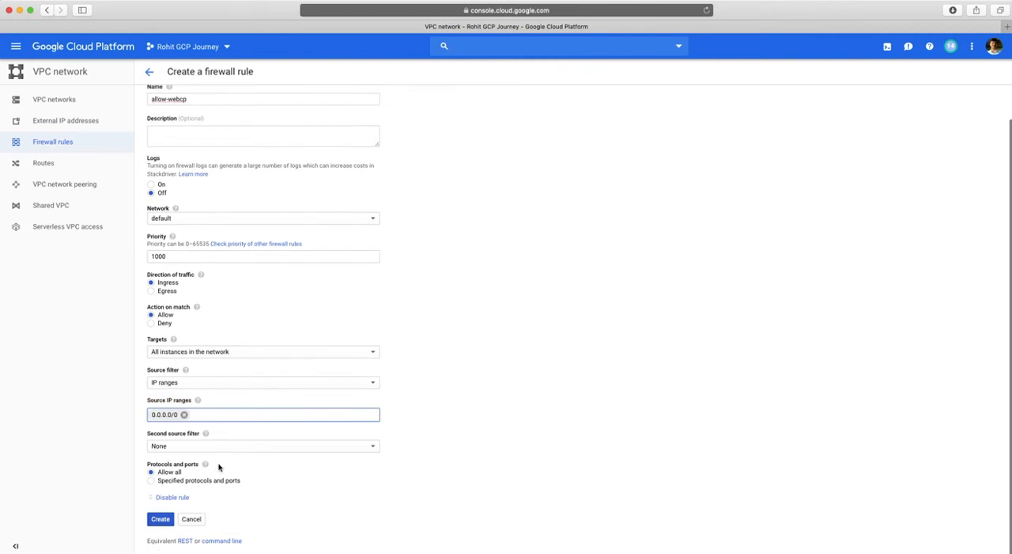
- Limit the allow-webcp rule to specified protocols and ports and enable tcp
left_click(155, 483)
left_click(174, 495)
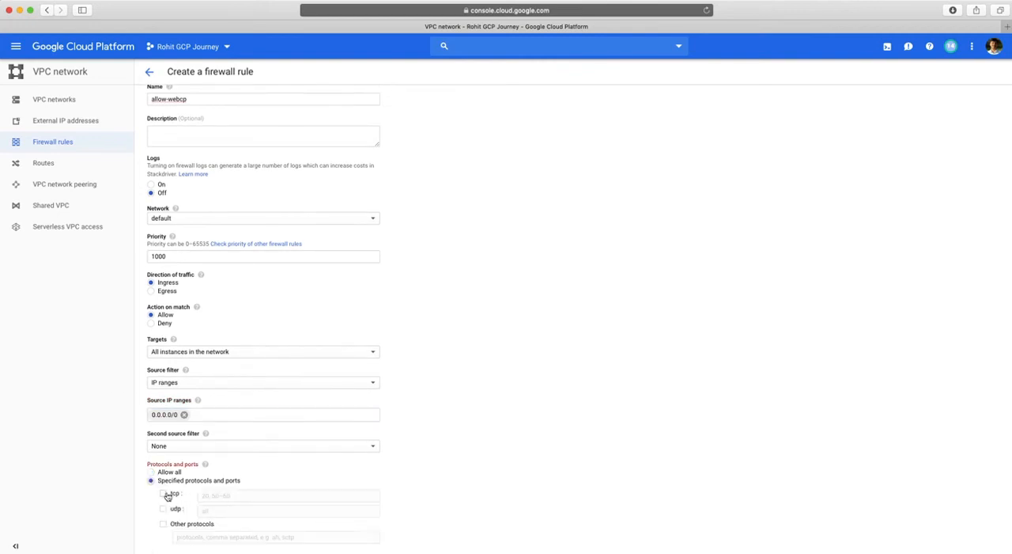
left_click(176, 495)
left_click(175, 496)
left_click(215, 495)
left_click(214, 496)
left_click(225, 514)
left_click(224, 510)
left_click(217, 499)
left_click(217, 499)
left_click(182, 495)
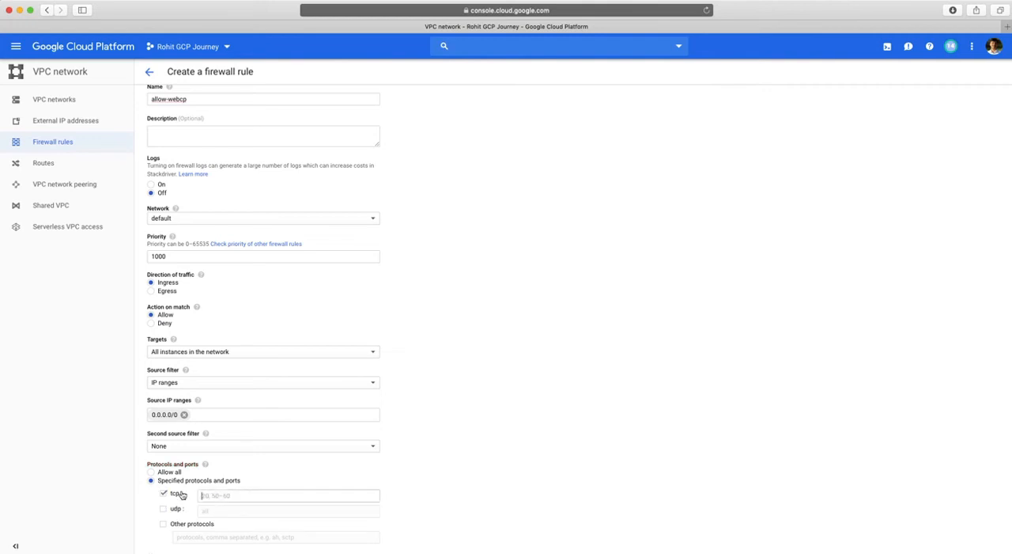
- Set the tcp port to 8083 and create the allow-webcp firewall rule
type("8083")
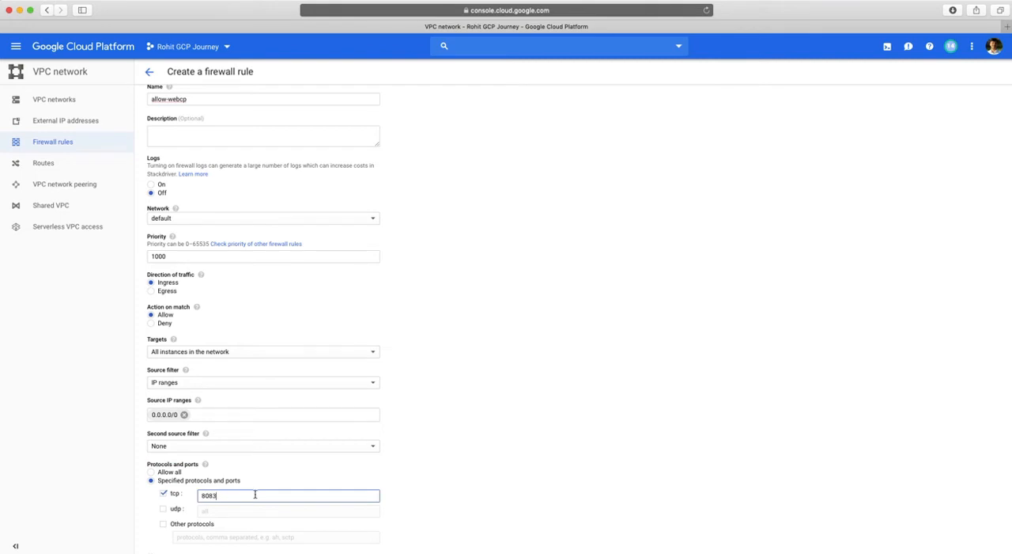
scroll(255, 492, "down", 2)
left_click(163, 521)
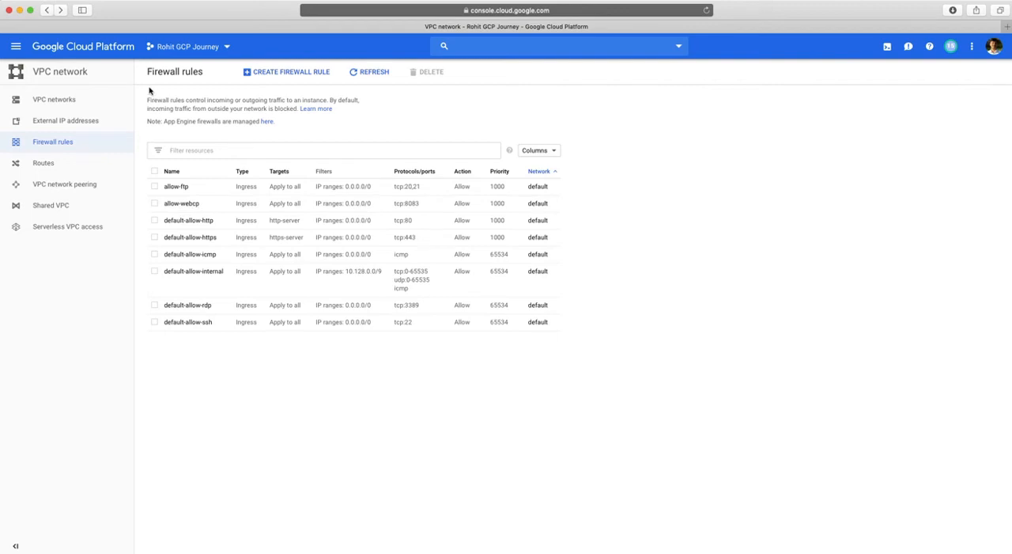
- Go to the Cloud DNS page of the network services
left_click(20, 49)
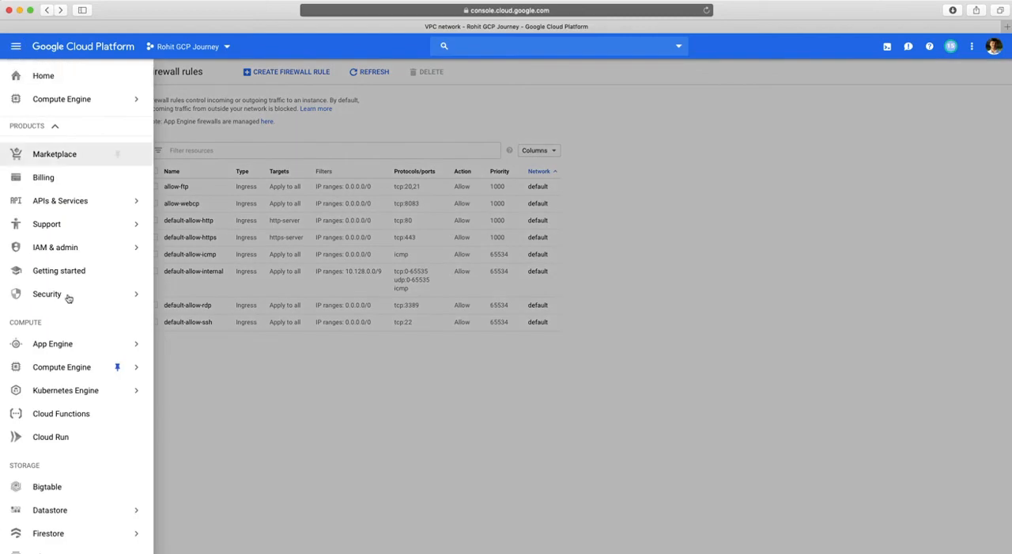
scroll(68, 305, "down", 3)
scroll(68, 309, "down", 6)
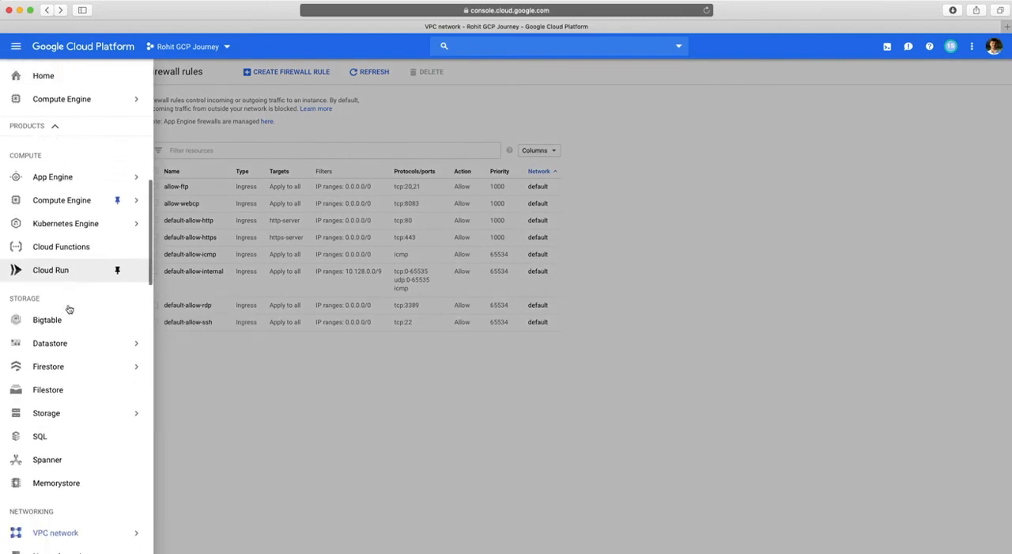
scroll(69, 310, "down", 2)
mouse_move(69, 309)
scroll(69, 309, "up", 1)
scroll(69, 309, "down", 1)
scroll(68, 308, "up", 1)
scroll(69, 309, "up", 9)
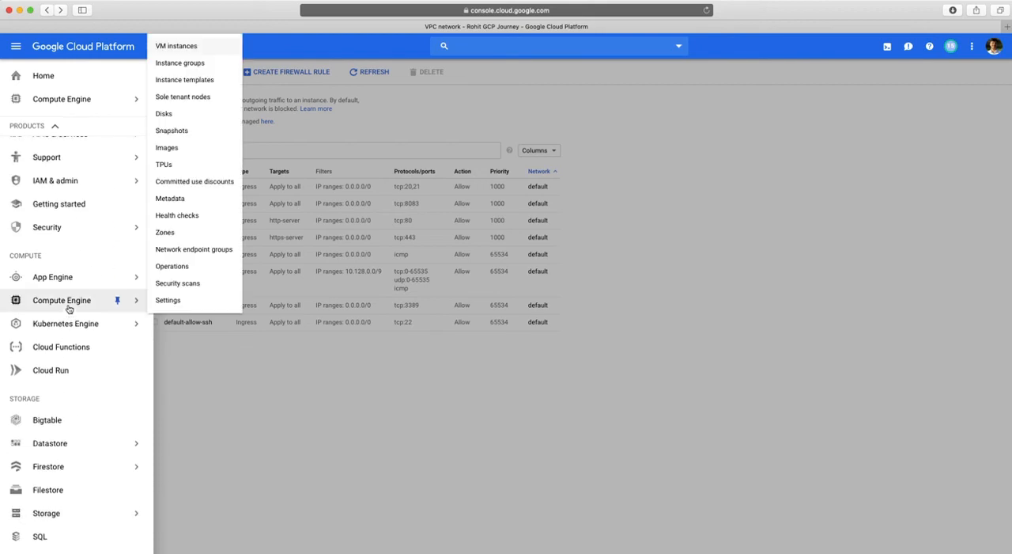
scroll(69, 310, "up", 2)
scroll(69, 309, "down", 5)
scroll(69, 310, "down", 4)
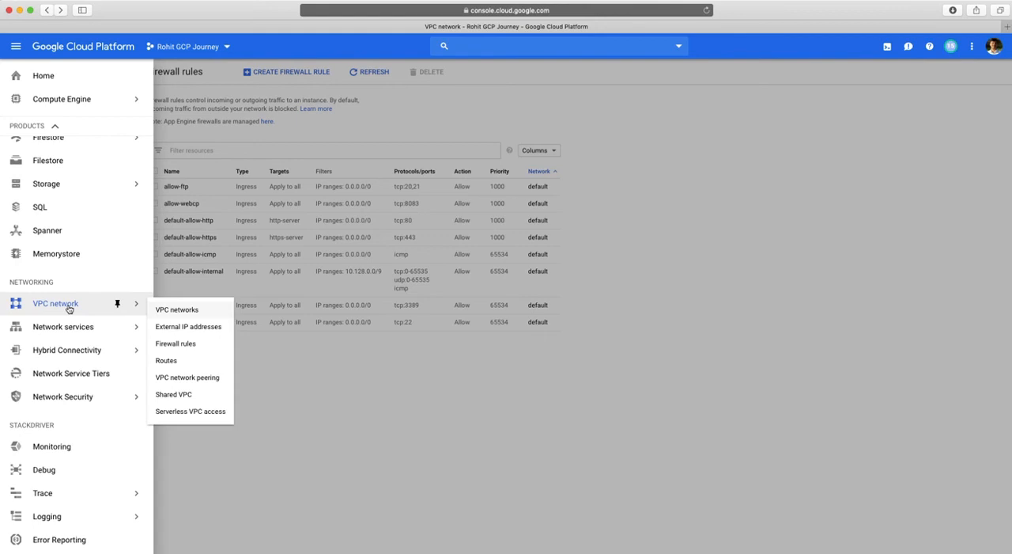
mouse_move(71, 329)
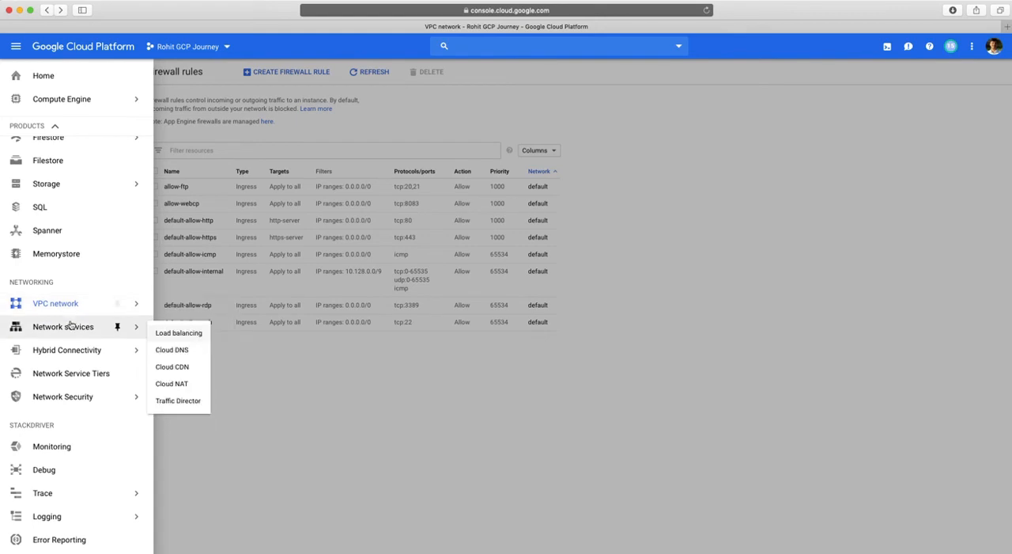
left_click(198, 353)
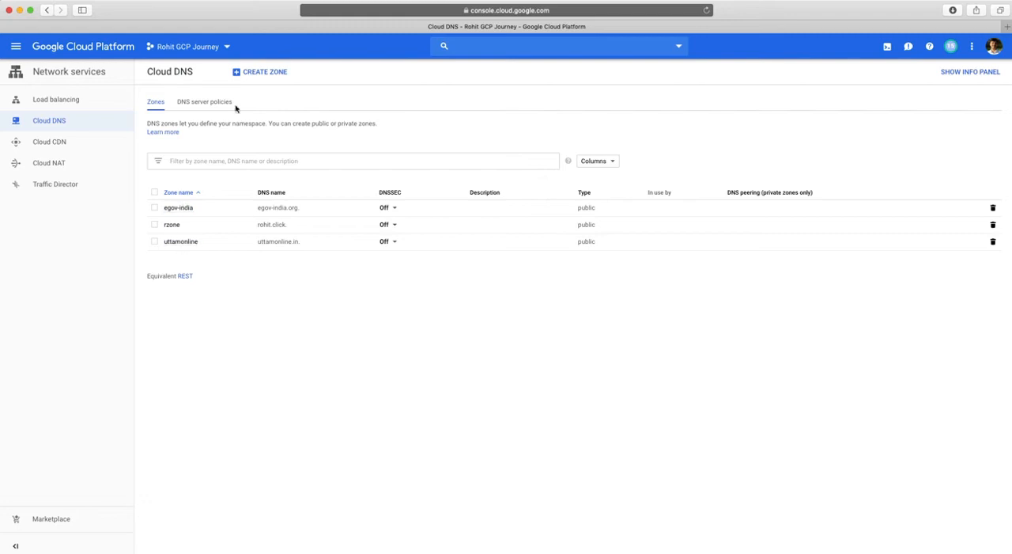
- Create a public DNS zone named rohitpmp with the DNS name rohitpmp.com
left_click(263, 76)
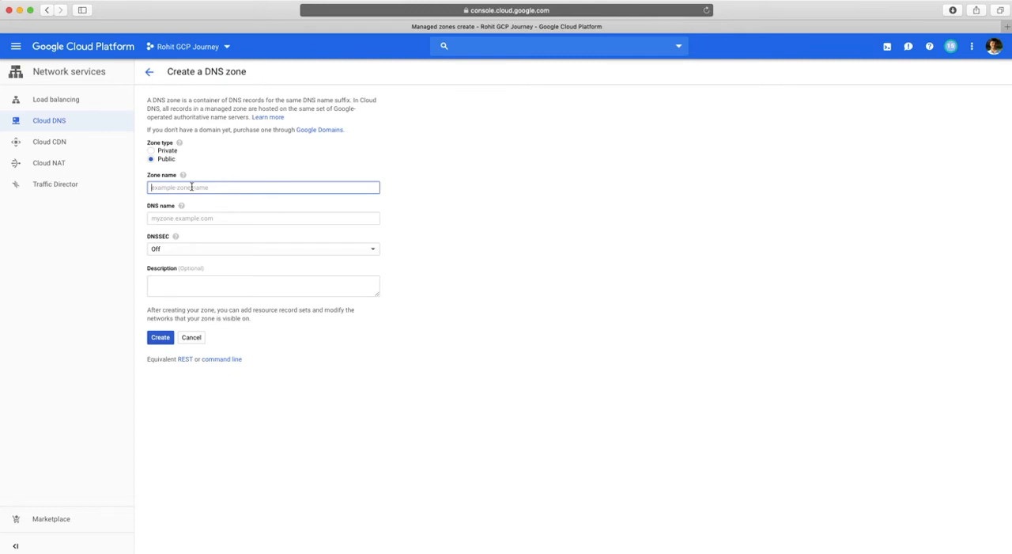
type("rohitpmp")
key("Tab")
key("Tab")
type("rohitpmp")
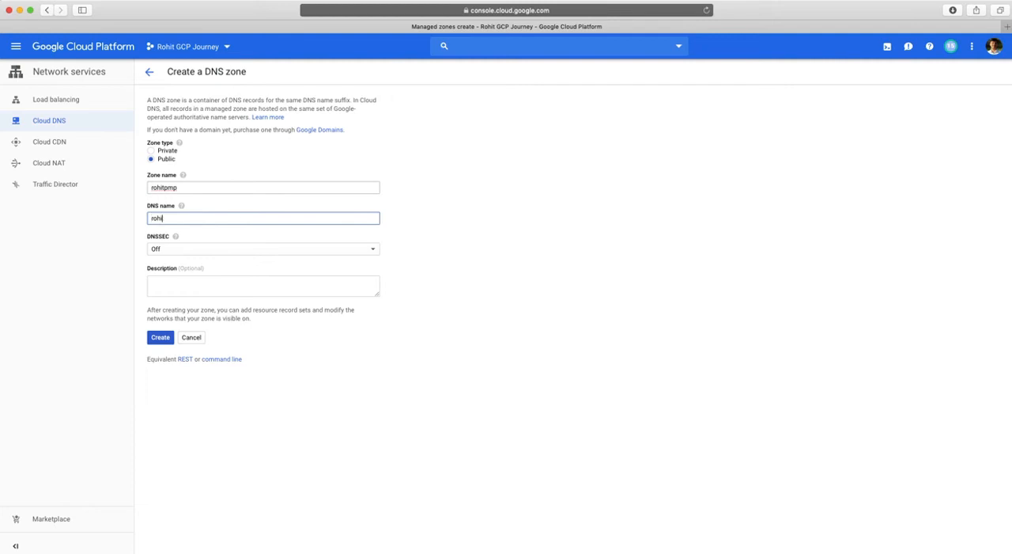
type(".com")
left_click(185, 292)
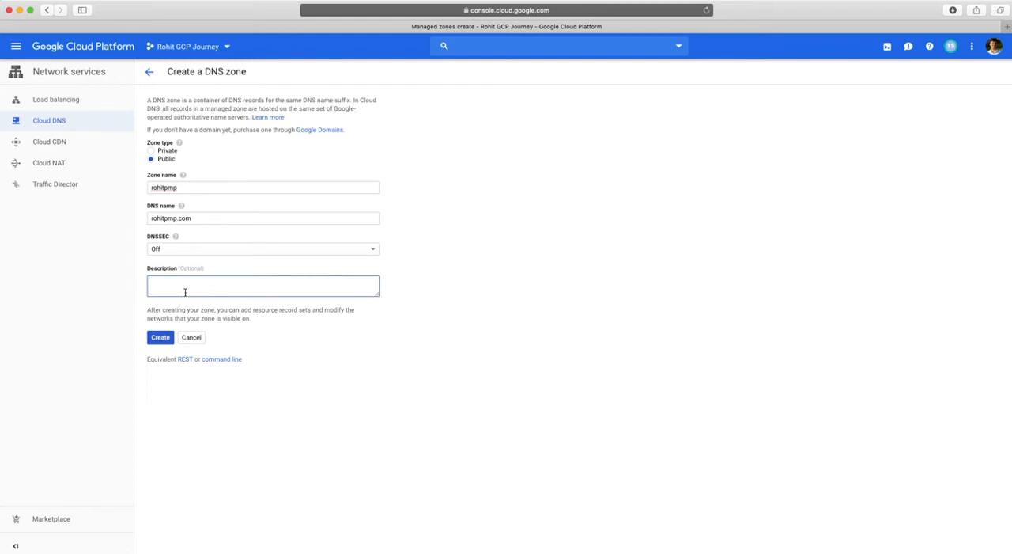
left_click(162, 337)
left_click(163, 337)
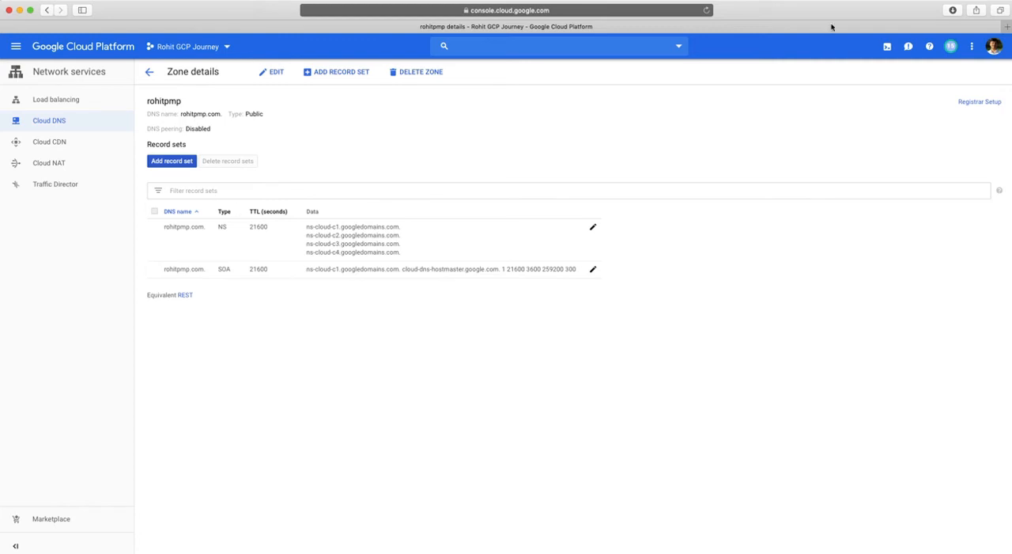
- Open name.com in a new browser tab and log in with the saved account credentials
left_click(1007, 26)
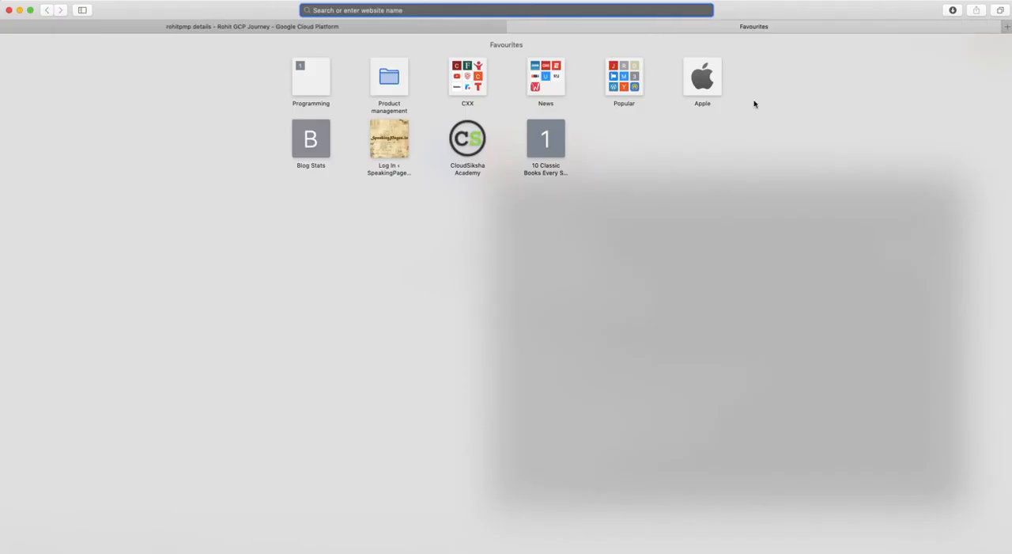
type("name")
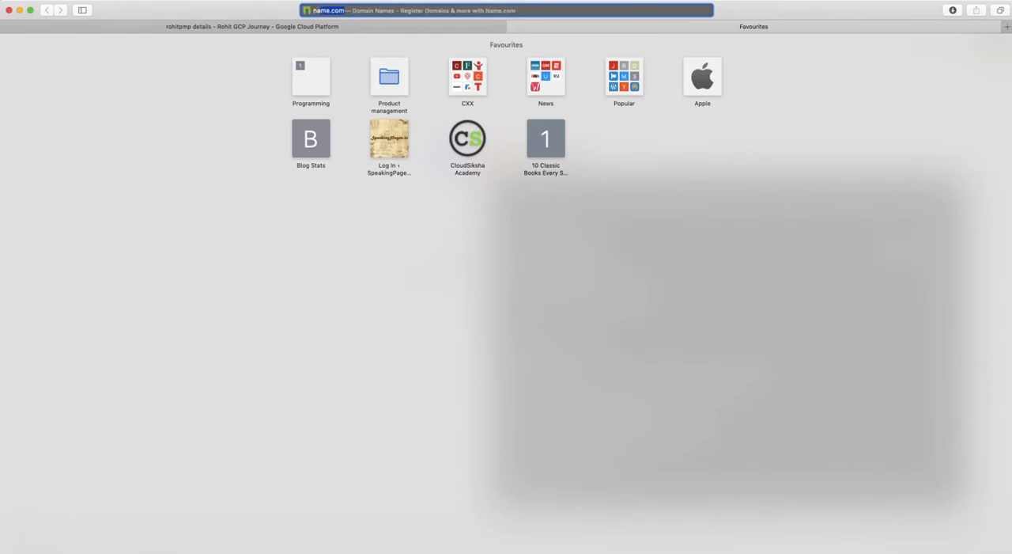
key("Return")
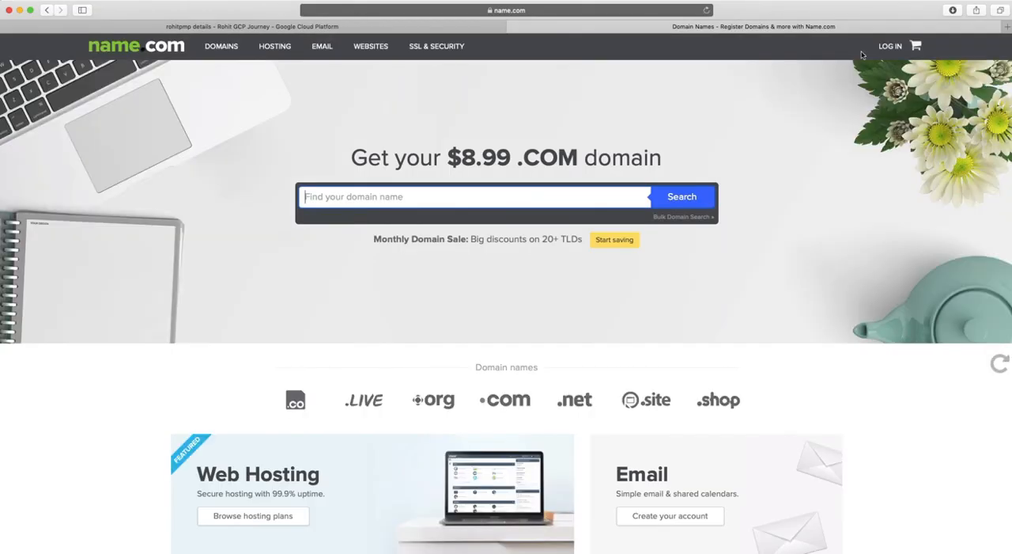
left_click(889, 47)
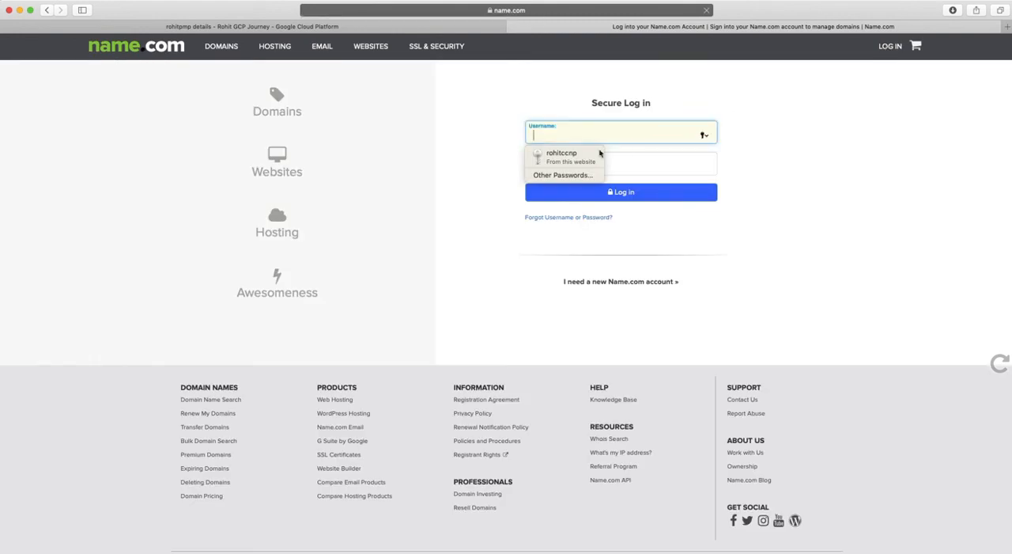
left_click(536, 152)
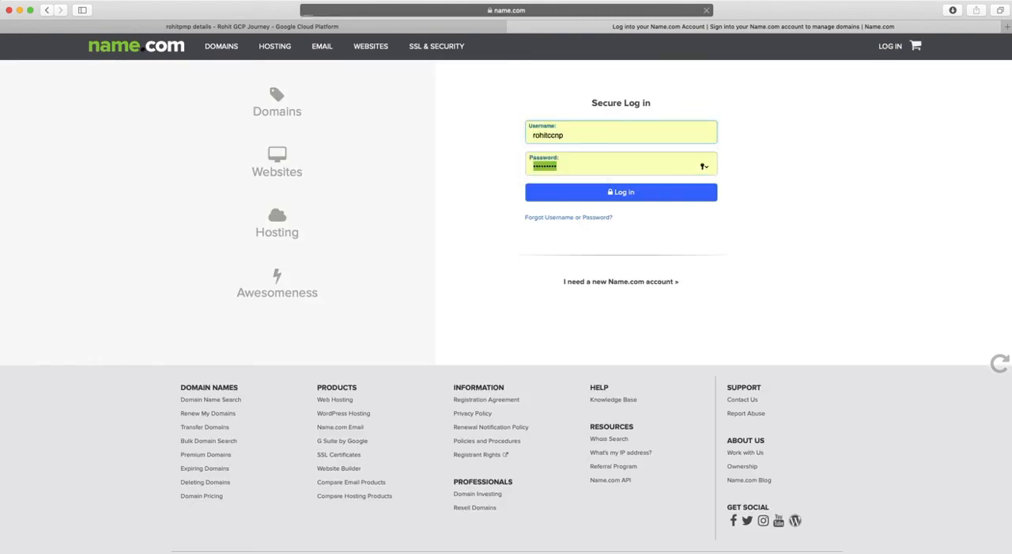
left_click(616, 191)
- Show all domains of the account and open the nameserver management of rohitpmp.com
scroll(489, 314, "down", 4)
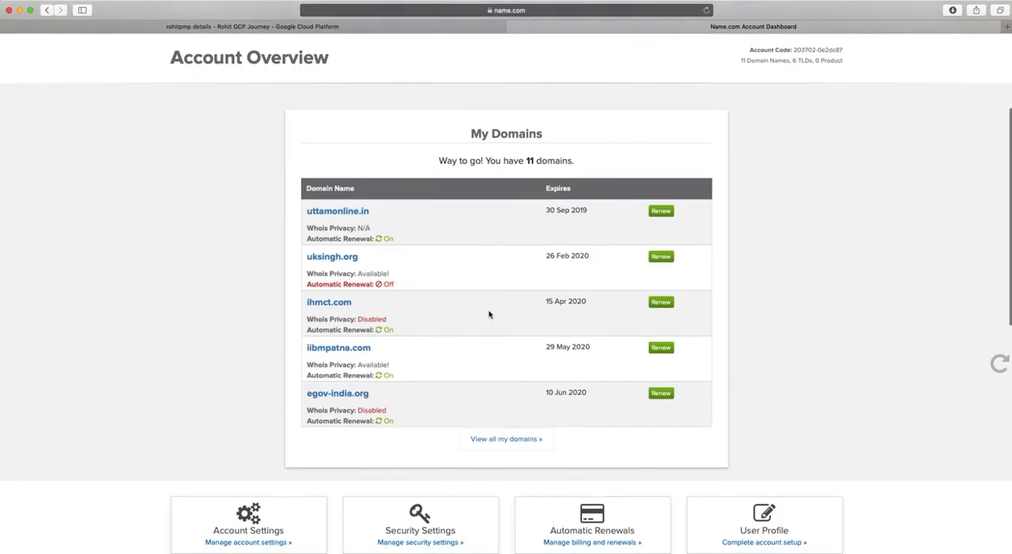
scroll(489, 314, "down", 2)
left_click(503, 376)
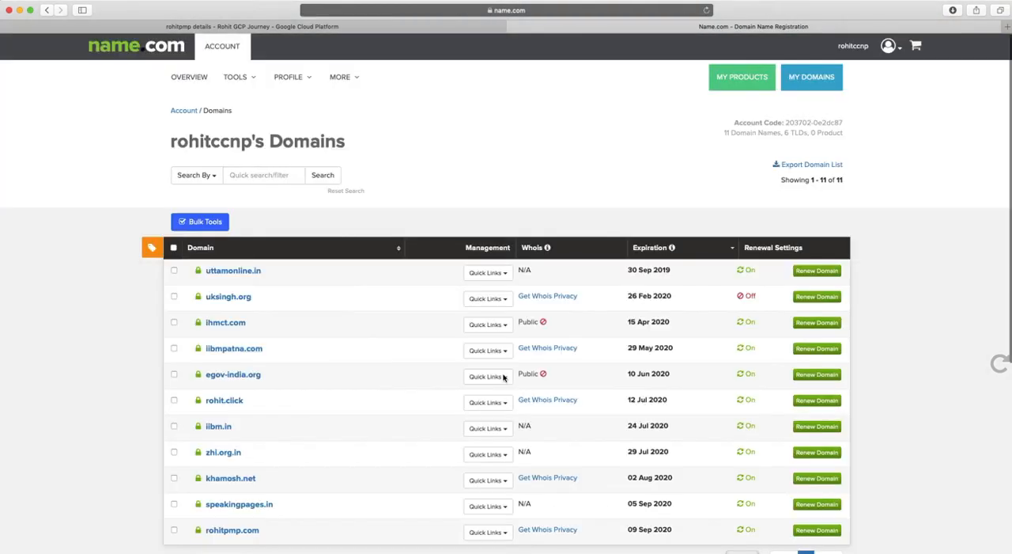
scroll(504, 377, "down", 5)
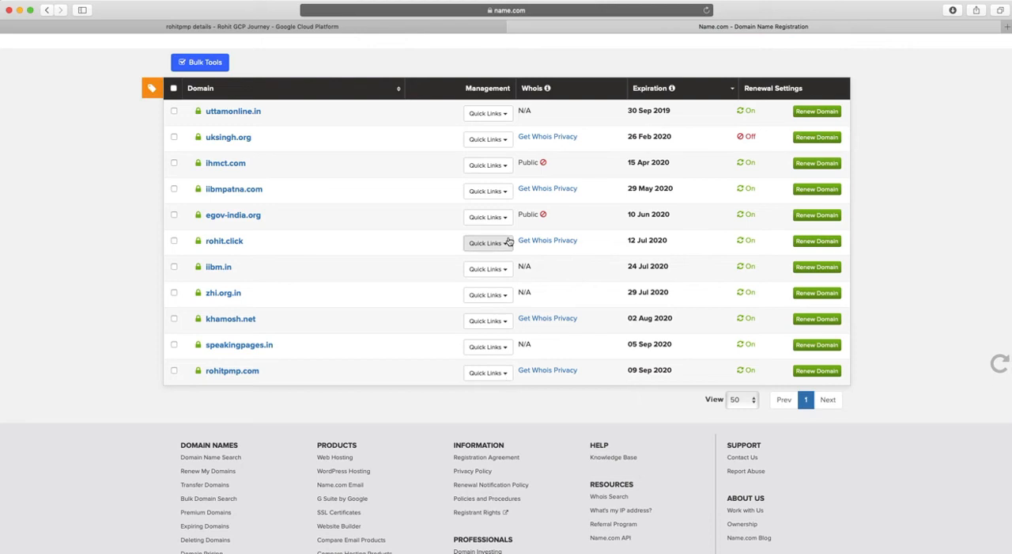
left_click(501, 376)
left_click(464, 432)
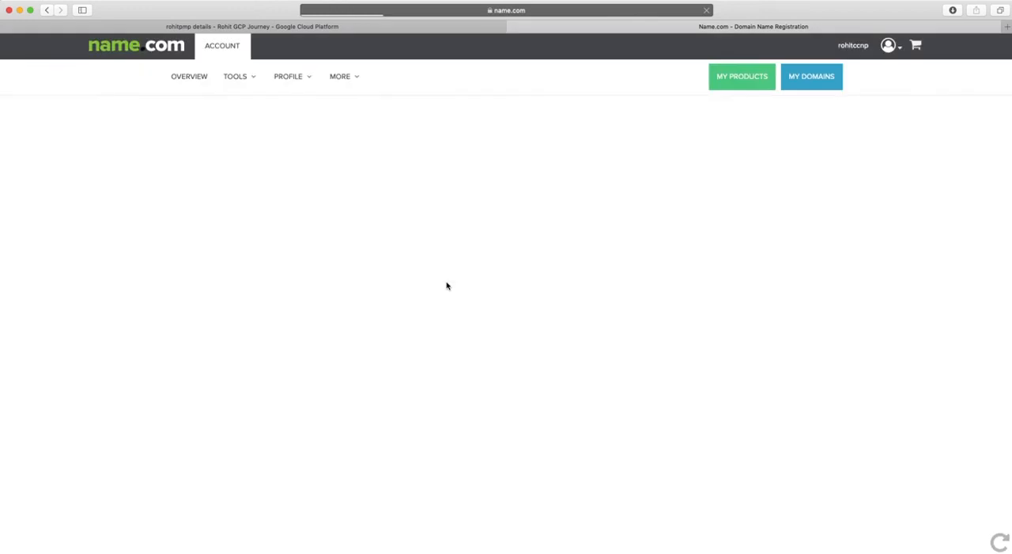
scroll(447, 285, "down", 4)
scroll(447, 286, "up", 5)
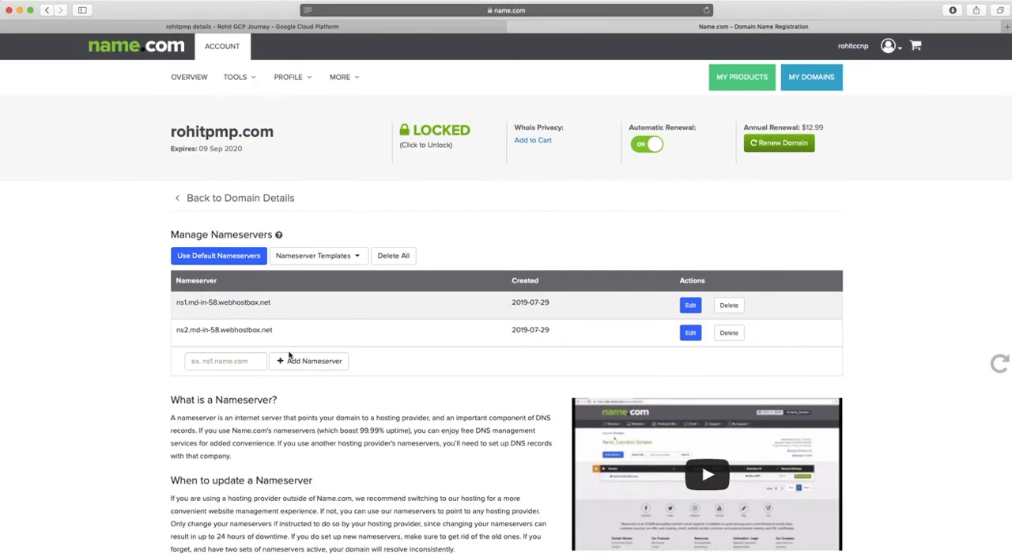
- Copy ns-cloud-c1.googledomains.com from the Cloud DNS zone's NS record and add it as a nameserver of rohitpmp.com on name.com
left_click(290, 363)
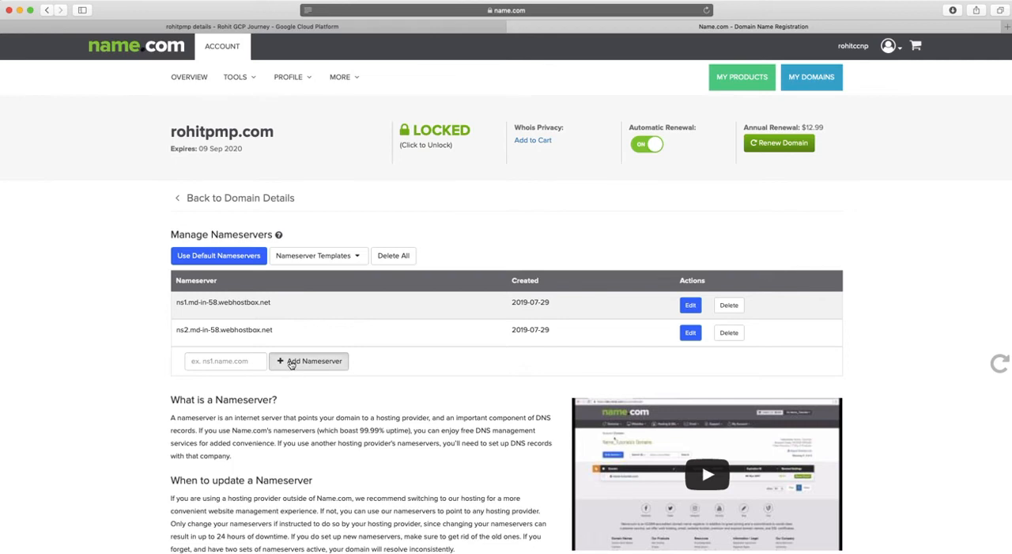
left_click(219, 364)
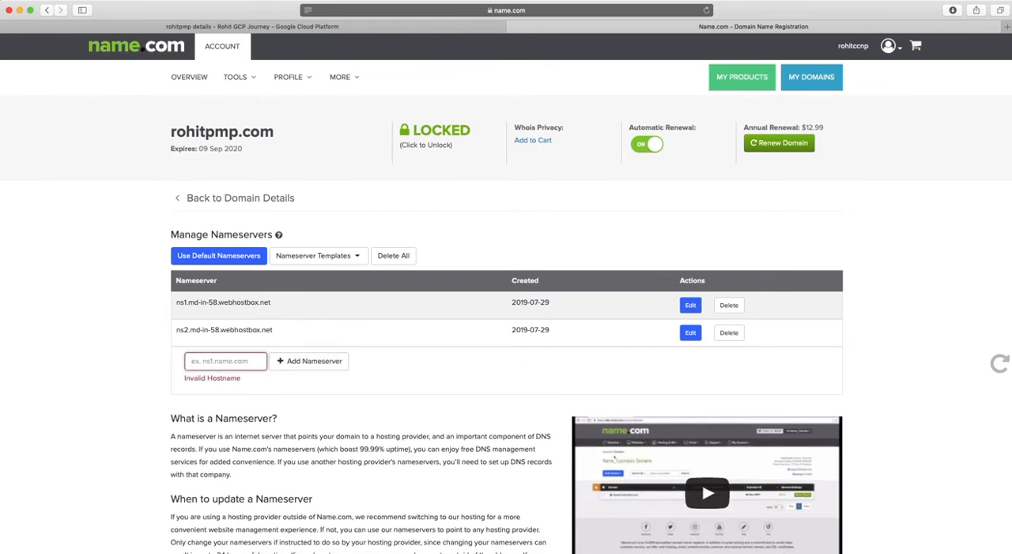
left_click(170, 26)
left_click_drag(306, 227, 400, 228)
key("super+c")
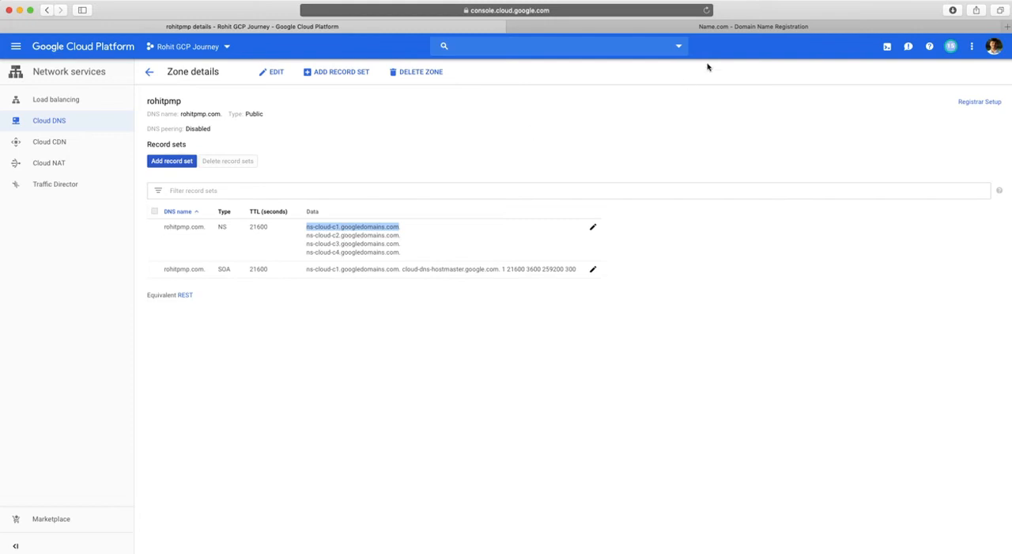
left_click(733, 27)
key("super+v")
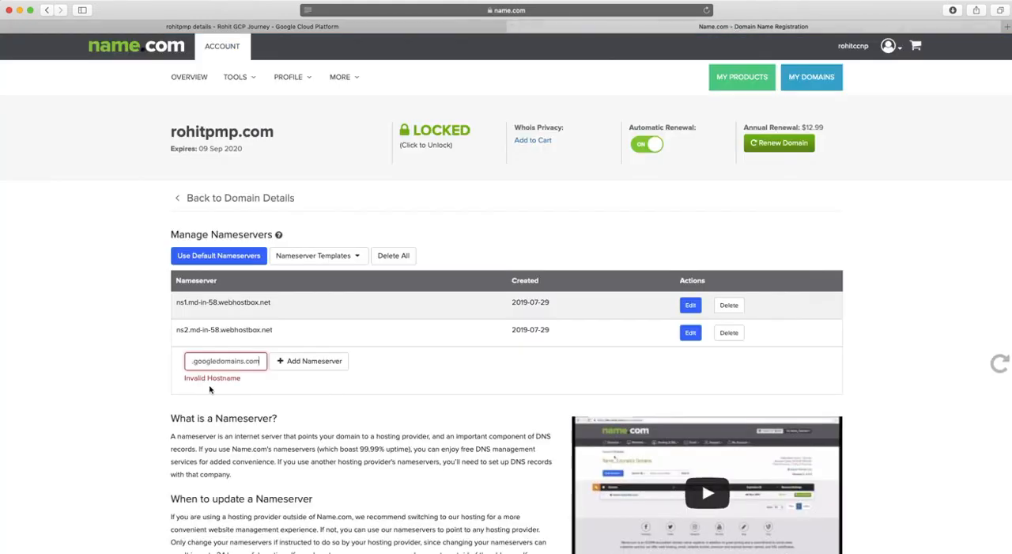
left_click(316, 363)
- Add ns-cloud-c2.googledomains.com as a nameserver by adapting the copied hostname
left_click(210, 389)
key("super+v")
left_click(204, 389)
key("Left")
key("Left")
key("Left")
key("Left")
key("Left")
key("Right")
key("Right")
type("2")
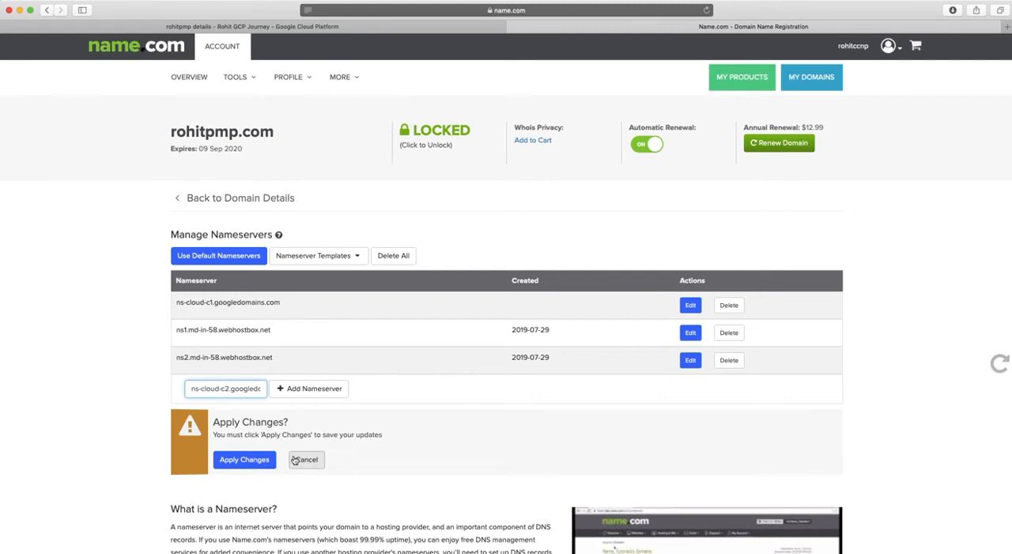
left_click(316, 388)
- Add ns-cloud-c3.googledomains.com as a nameserver by adapting the copied hostname
left_click(208, 412)
key("super+v")
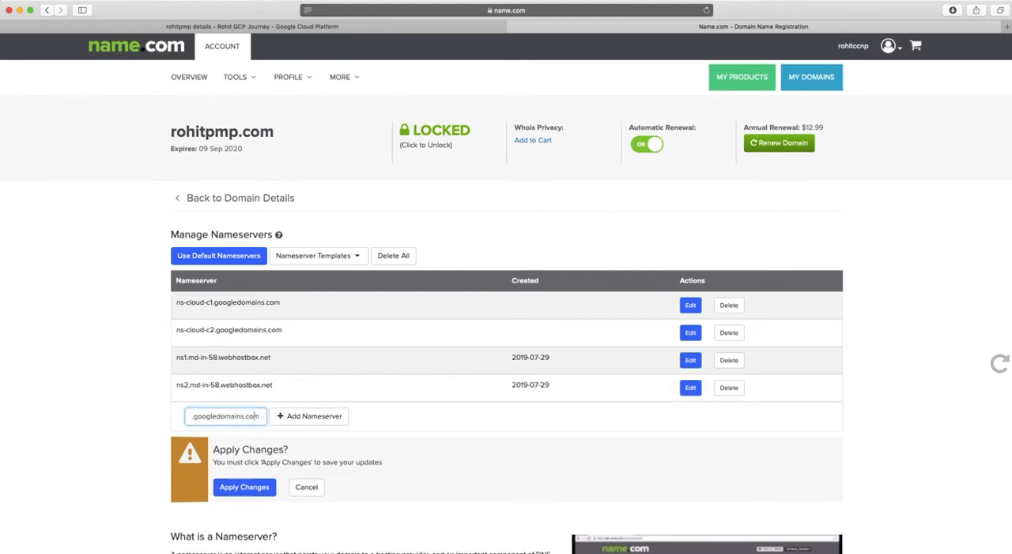
key("Left")
key("Left")
key("Left")
key("Left")
key("Left")
key("Left")
key("Delete")
type("3")
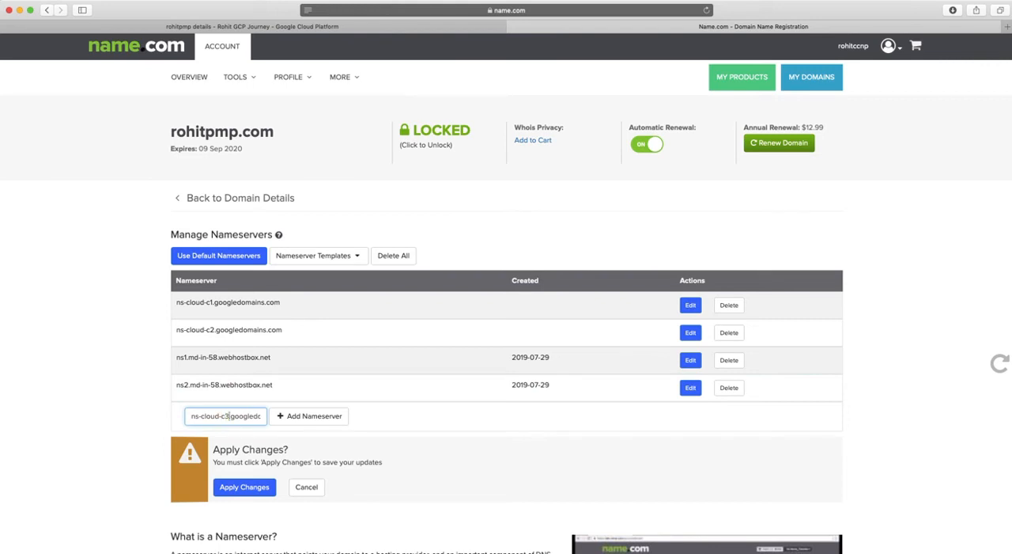
left_click(308, 416)
- Add ns-cloud-c4.googledomains.com as a nameserver by adapting the copied hostname
left_click(226, 444)
key("super+v")
key("Left")
key("Left")
key("Left")
key("Left")
key("Left")
key("Left")
key("Left")
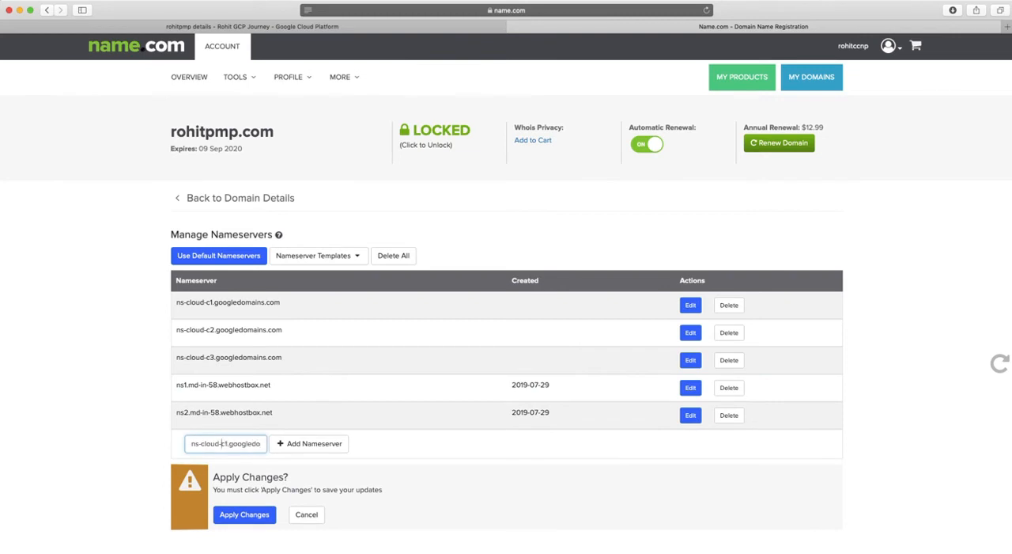
key("shift+Right")
type("4")
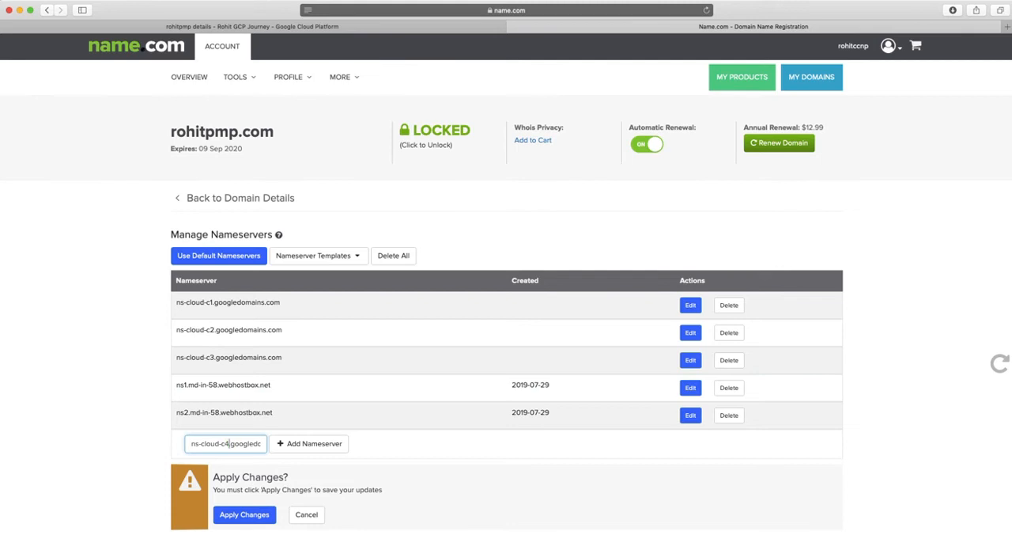
left_click(341, 443)
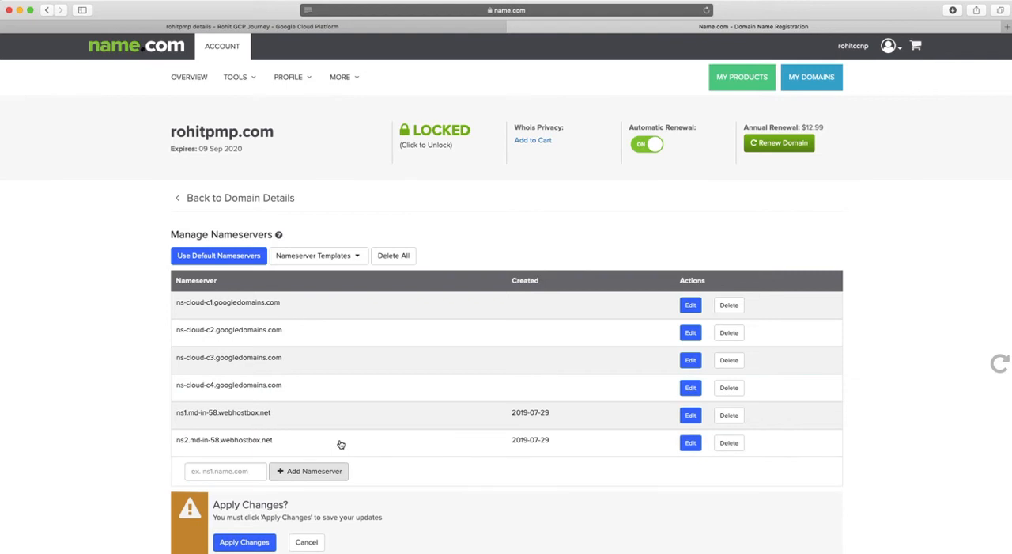
scroll(341, 444, "down", 1)
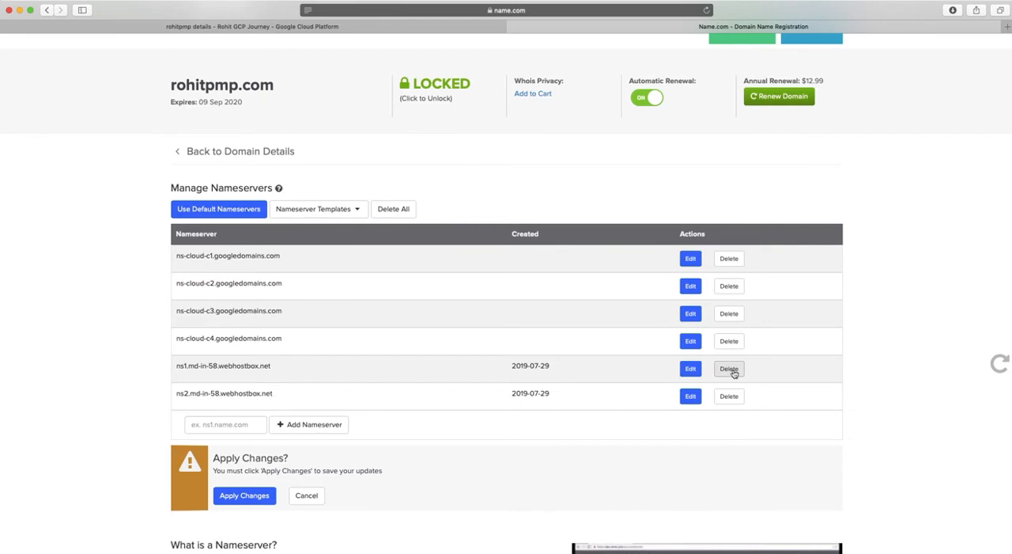
- Delete the ns1 and ns2 md-in-58.webhostbox.net nameservers of rohitpmp.com and apply the nameserver changes
left_click(729, 369)
left_click(729, 370)
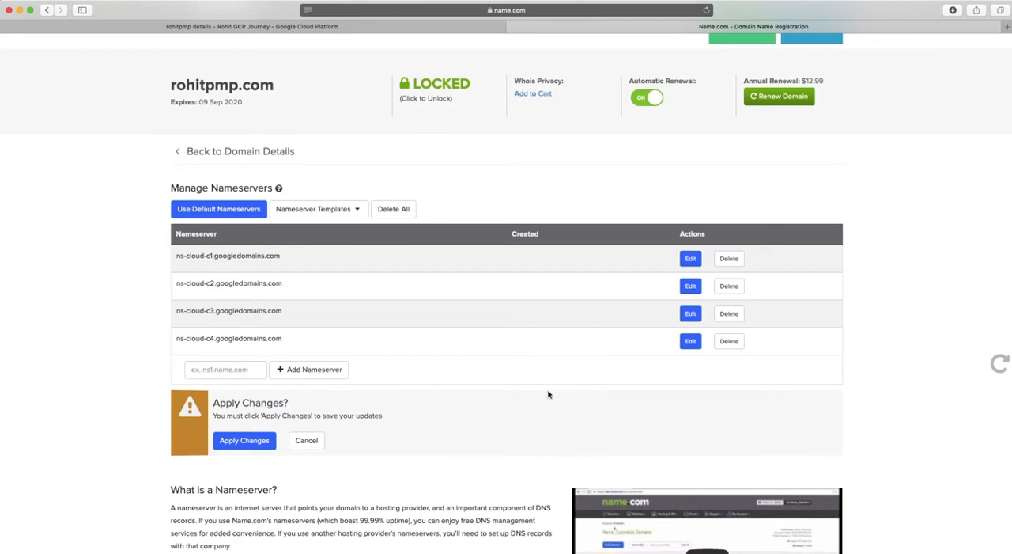
left_click(253, 448)
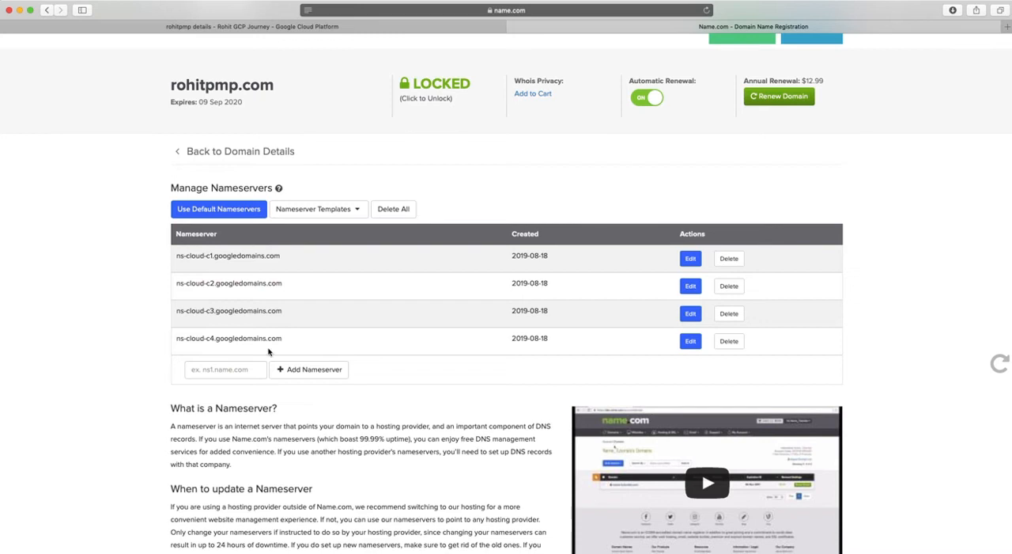
- In the rohitpmp Cloud DNS zone, create an A record set for rohitpmp.com with IPv4 address 35.209.1.56
left_click(440, 29)
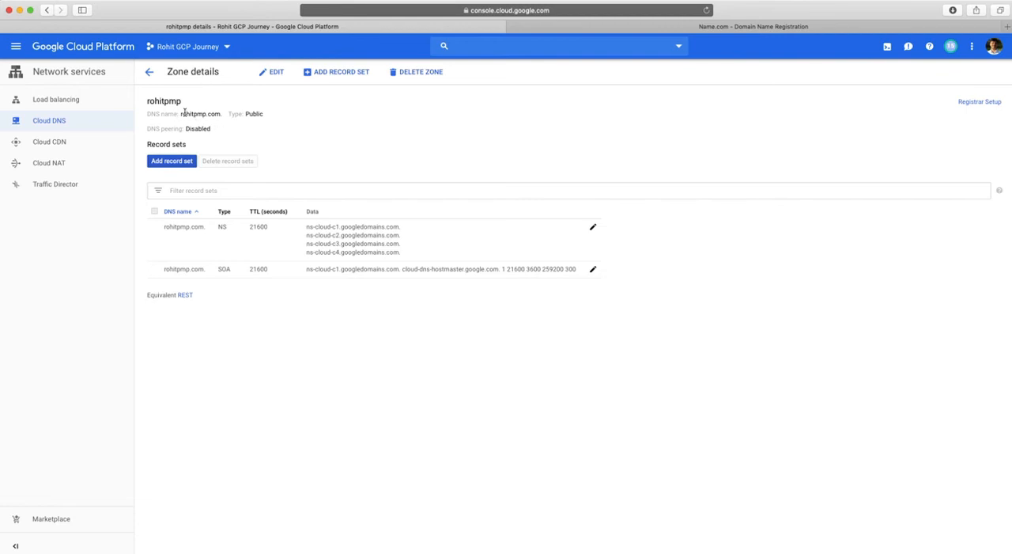
left_click(171, 161)
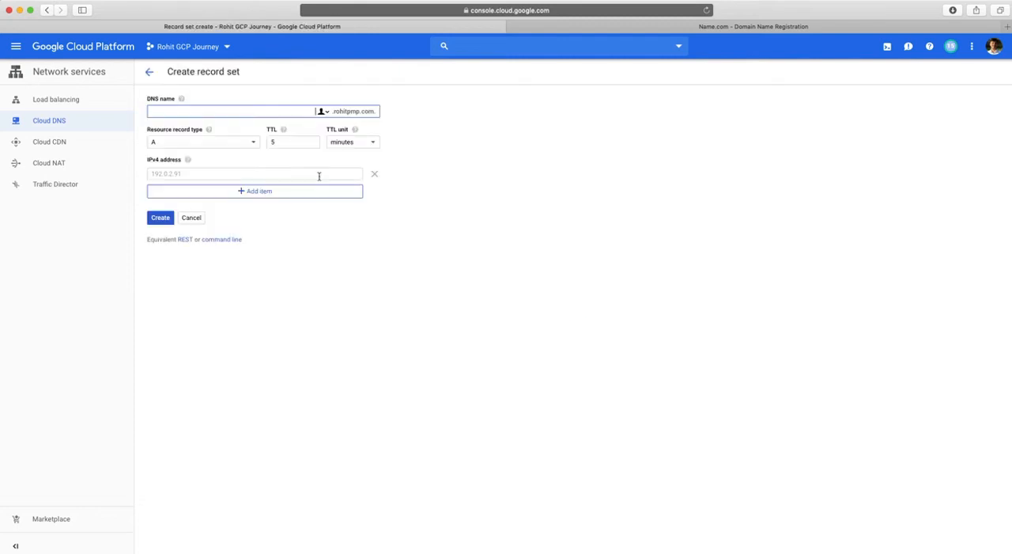
left_click(169, 173)
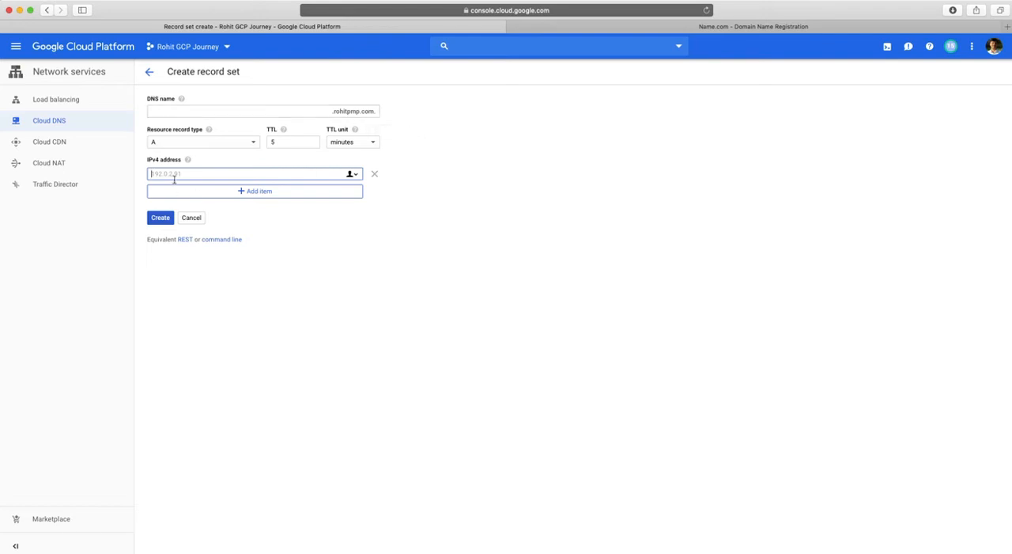
type("3")
type("1.56")
left_click(156, 224)
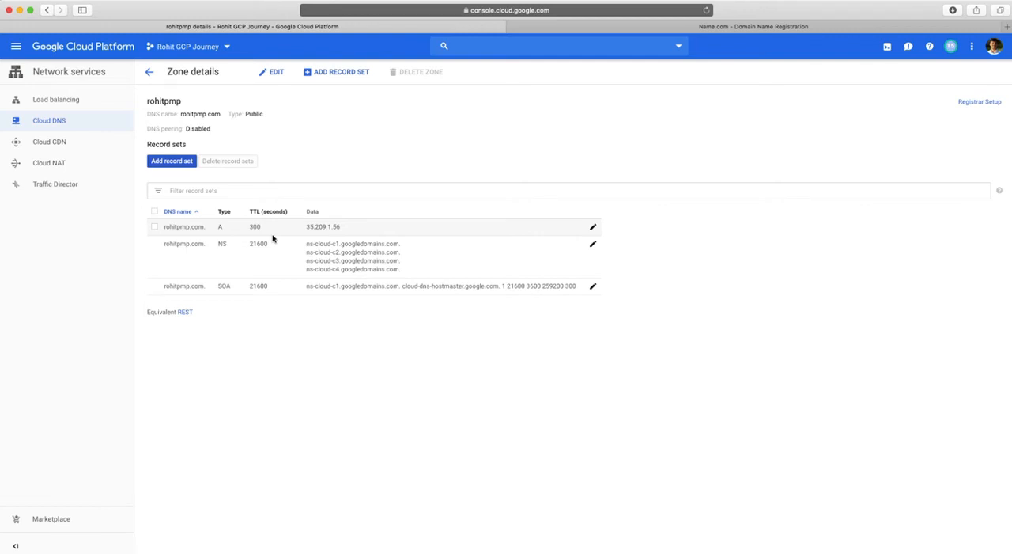
- Look up the server's IP address in the browser's address suggestions by entering 35
left_click(617, 26)
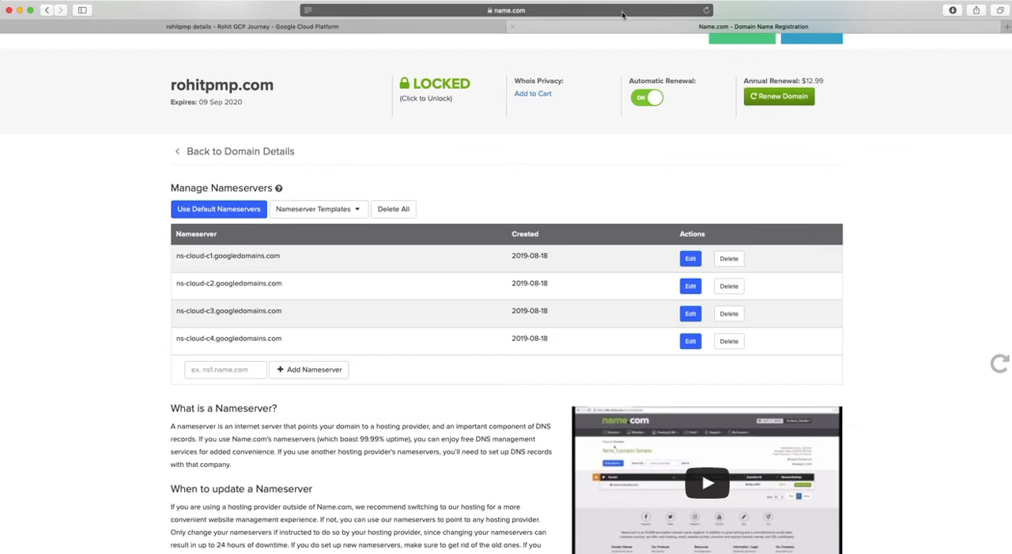
left_click(615, 11)
type("35.")
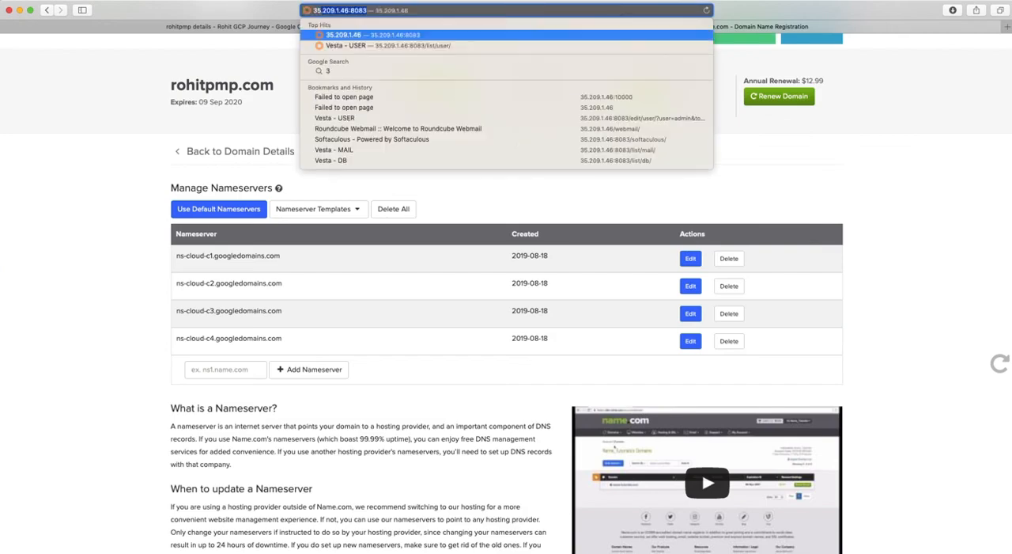
left_click(86, 280)
- Set the IPv4 address of the rohitpmp.com A record to 35.209.1.46 and save it
left_click(266, 28)
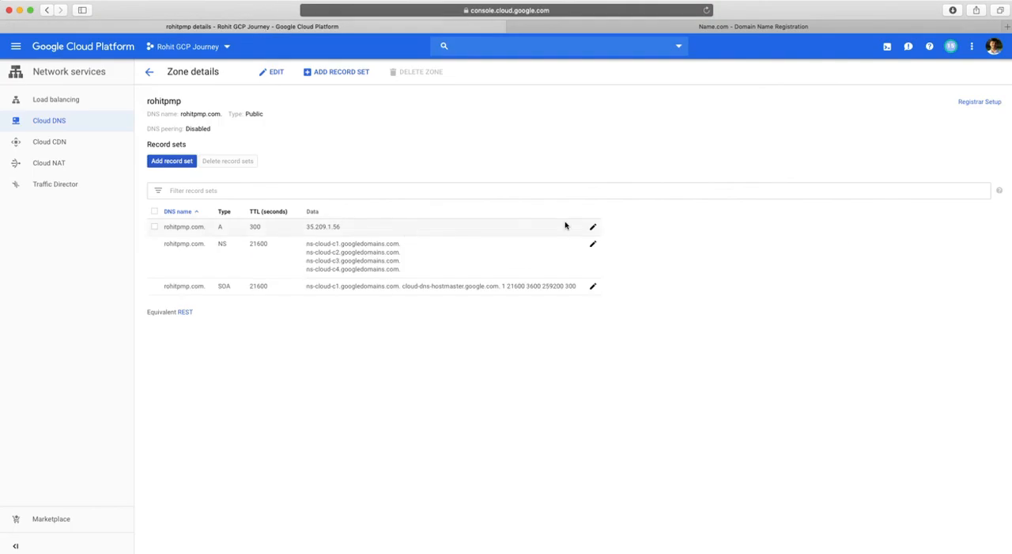
left_click(593, 228)
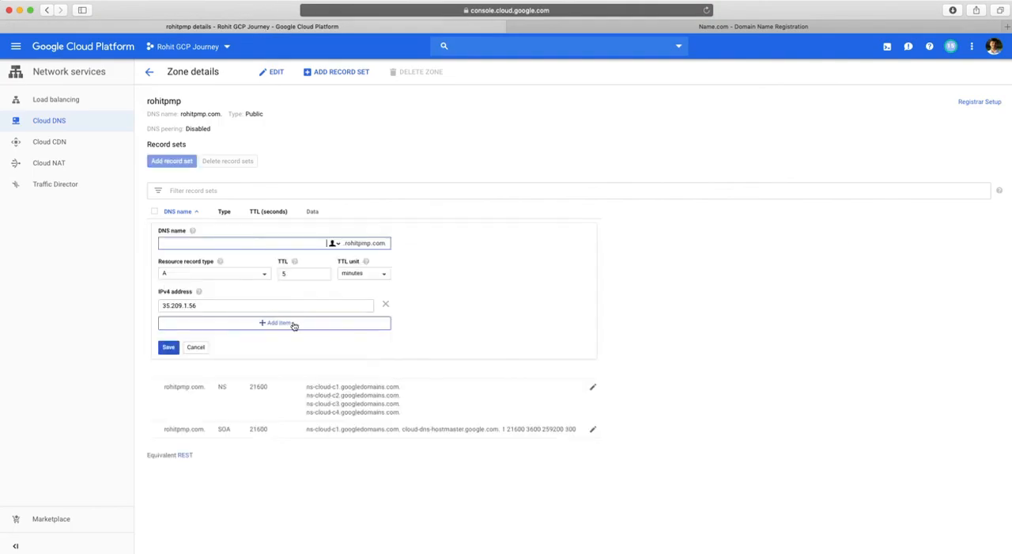
left_click(211, 307)
key("BackSpace")
key("BackSpace")
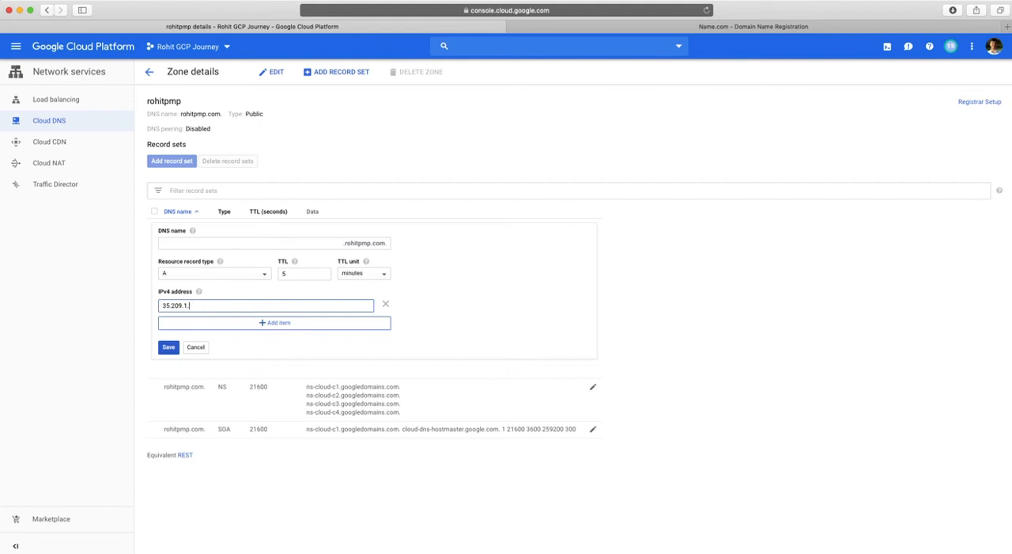
type("46")
left_click(171, 350)
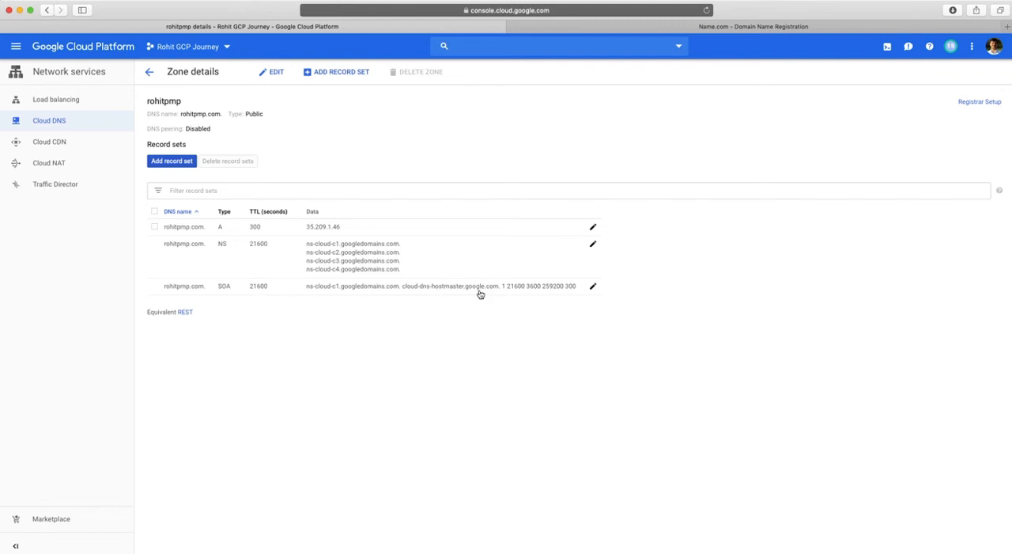
- Review the hosting architecture slide and the domain's nameserver list on name.com
key("super+Tab")
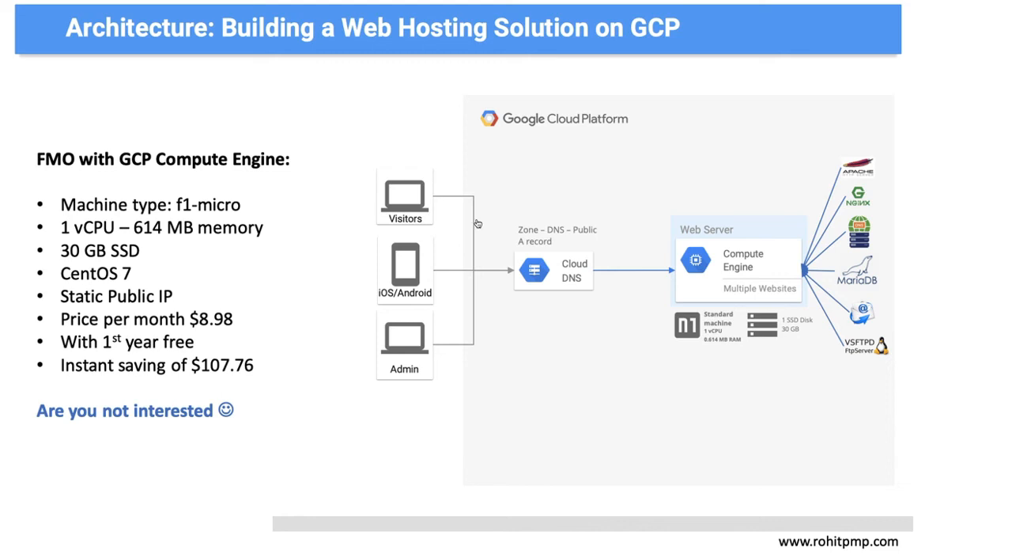
key("super+Tab")
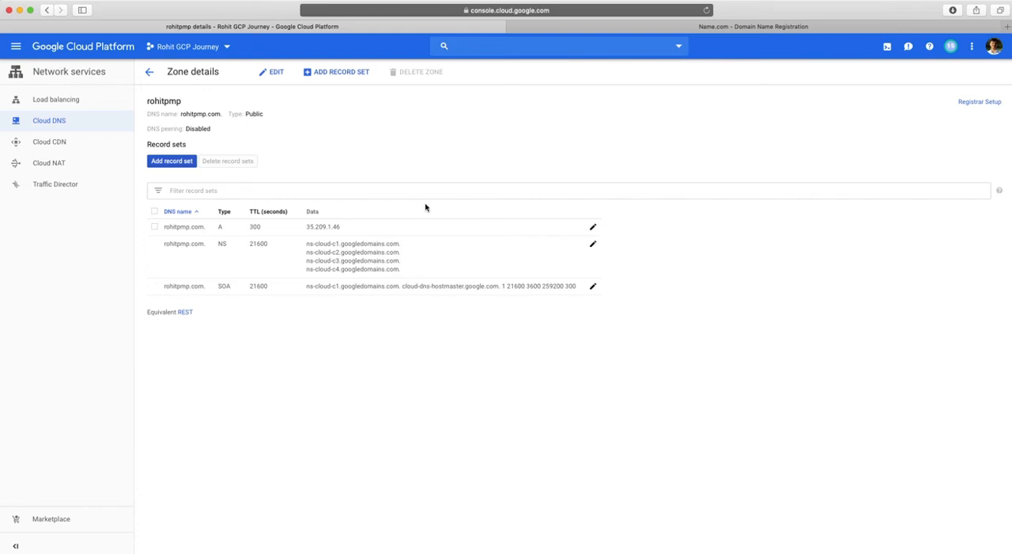
left_click(599, 29)
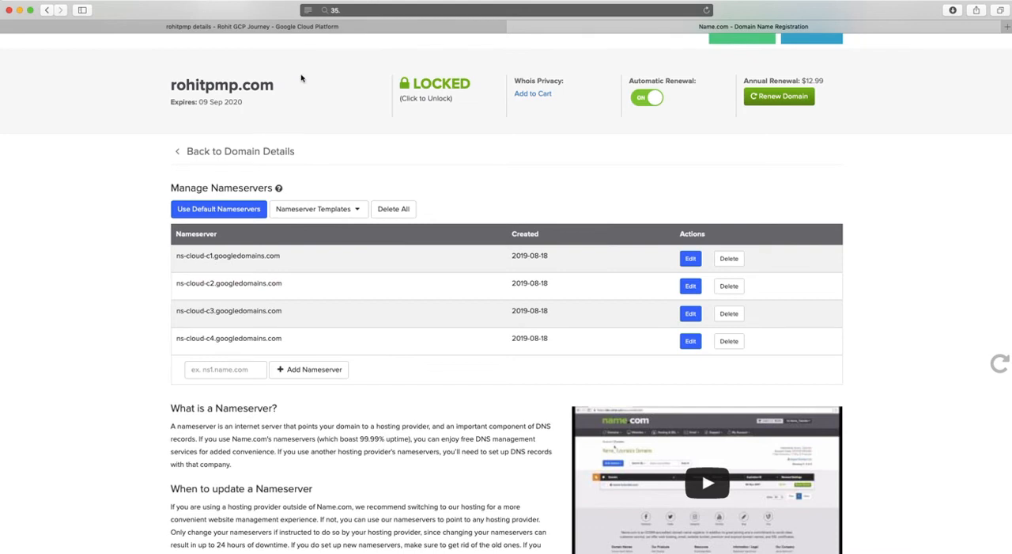
left_click(339, 28)
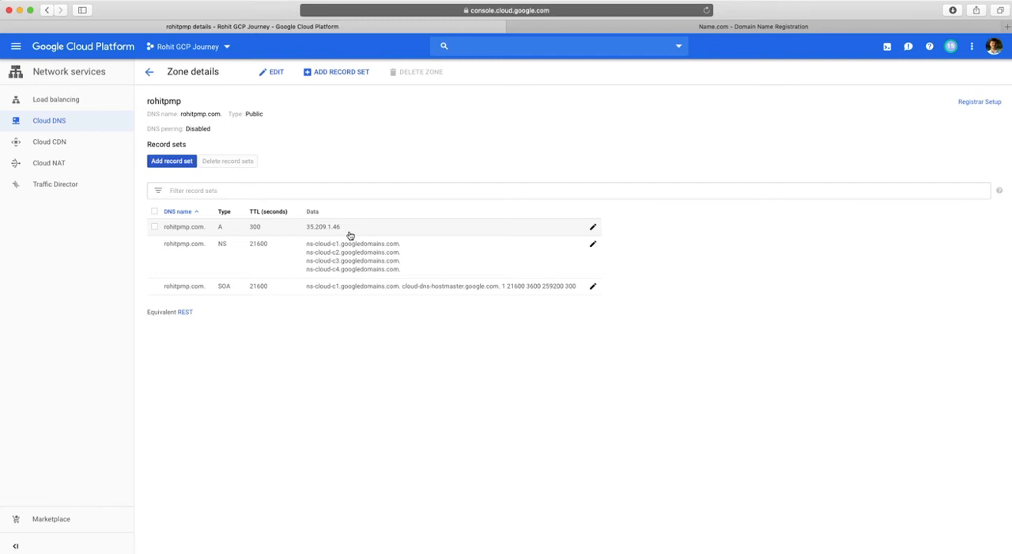
- Examine the record sets of the egov-india zone in Cloud DNS and return to the zone list
key("super+Tab")
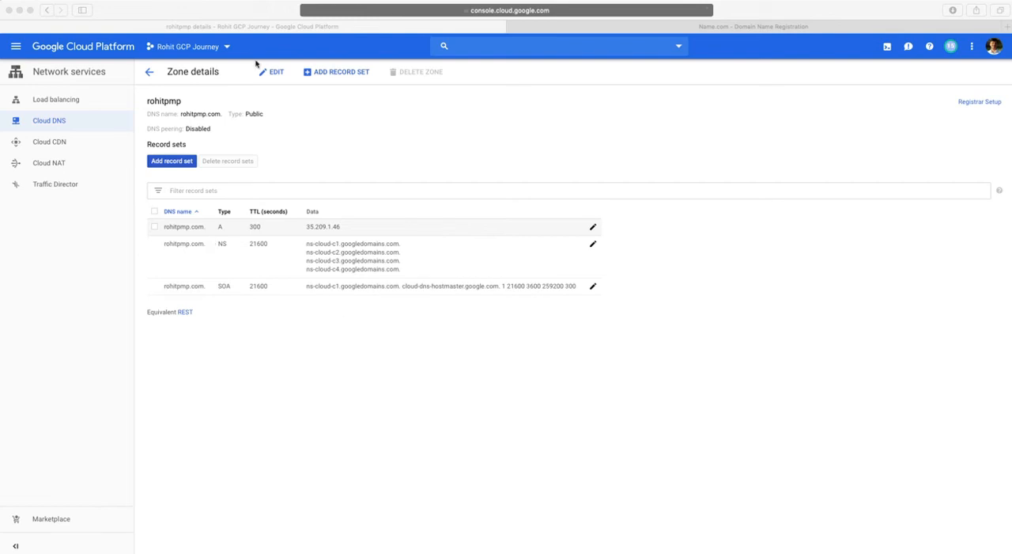
left_click(49, 122)
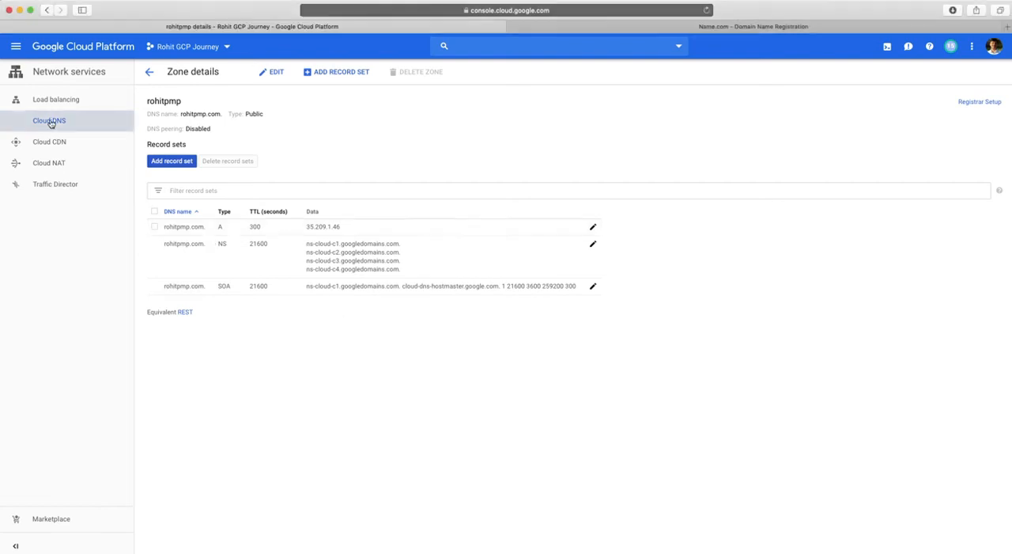
left_click(51, 122)
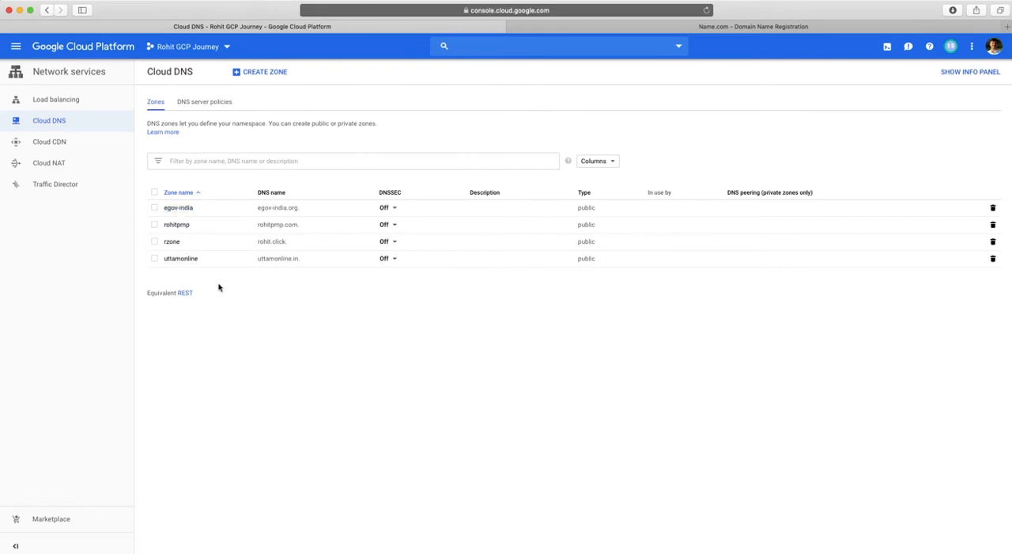
left_click(187, 209)
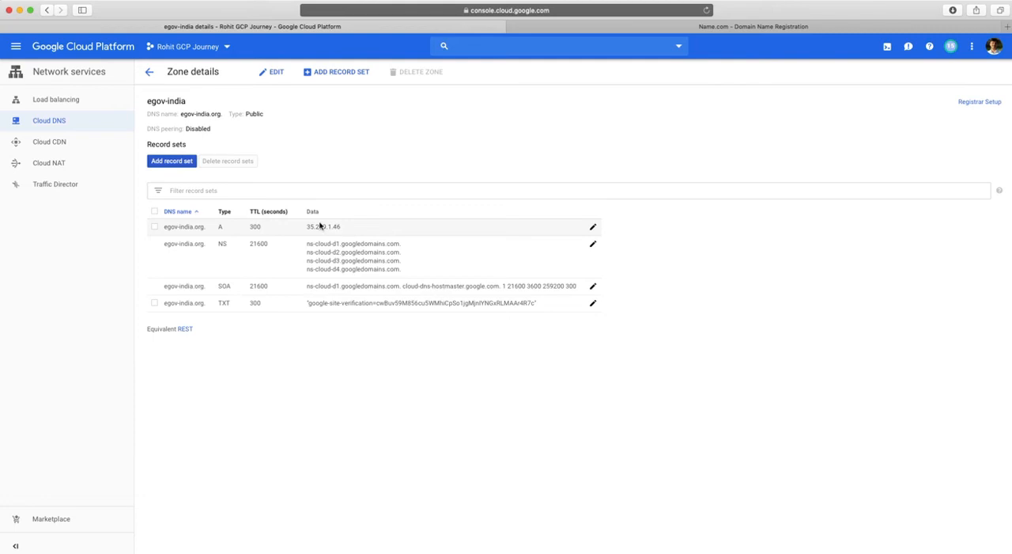
left_click(151, 72)
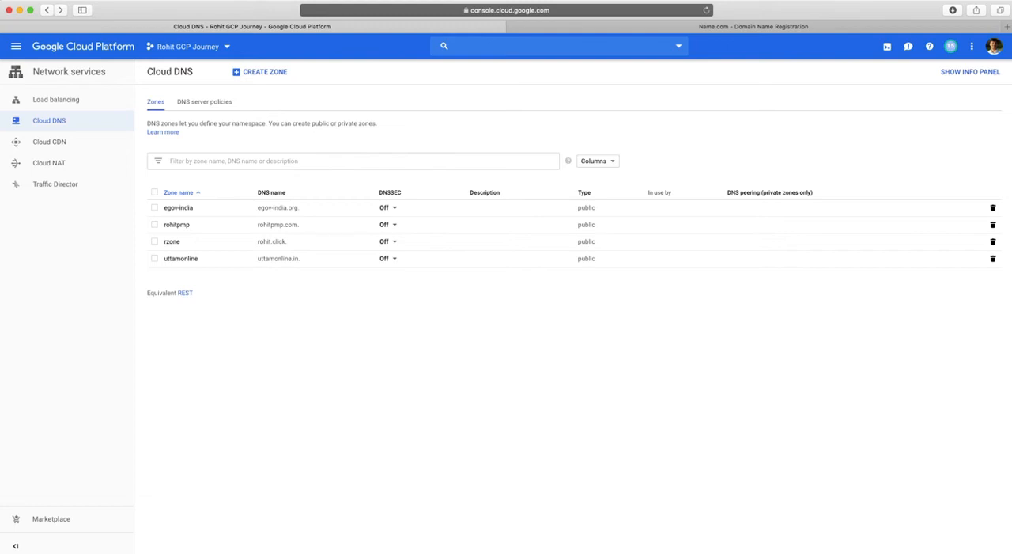
- Return to the project dashboard, switch to the VM's root SSH session and clear the terminal
left_click(81, 46)
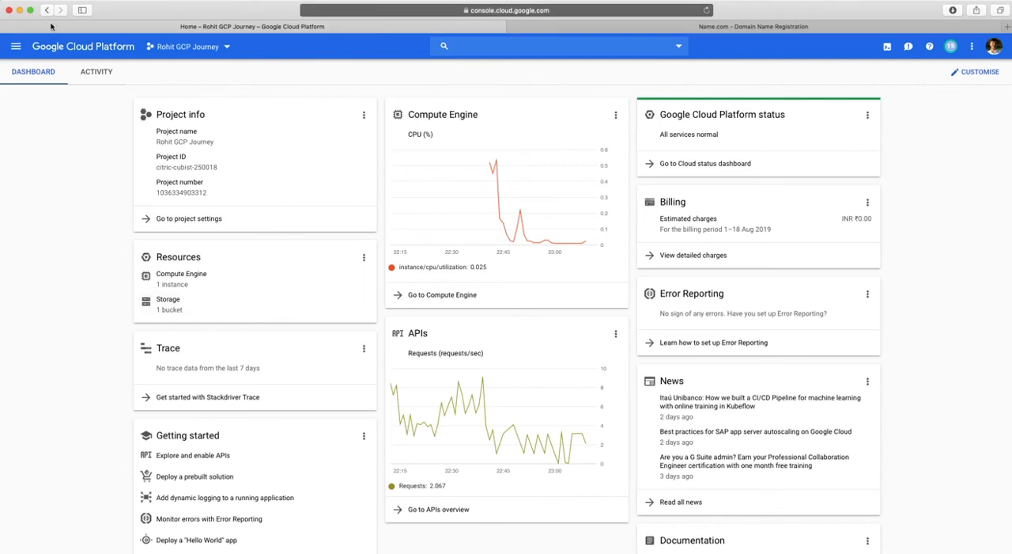
left_click(224, 1)
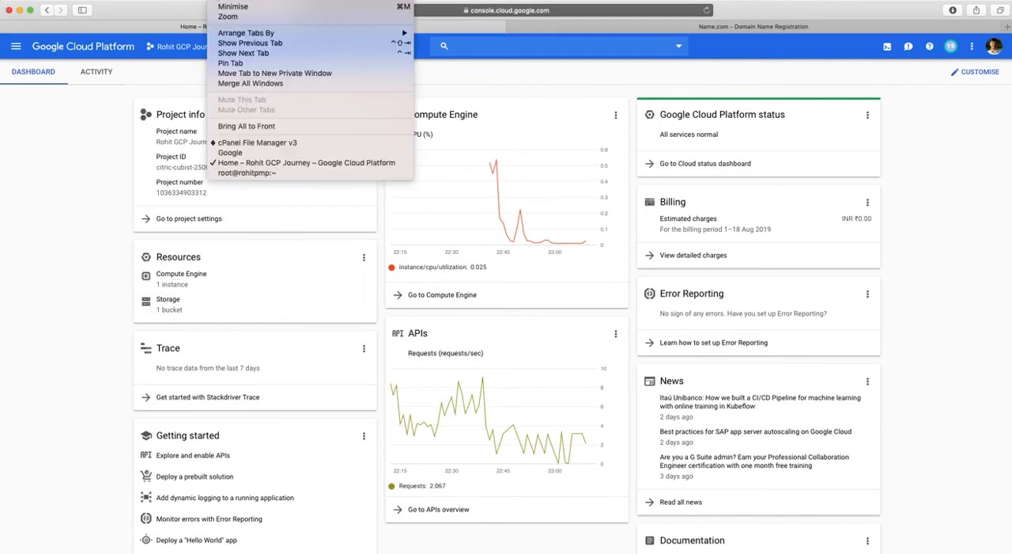
left_click(261, 172)
left_click(738, 425)
type("clear")
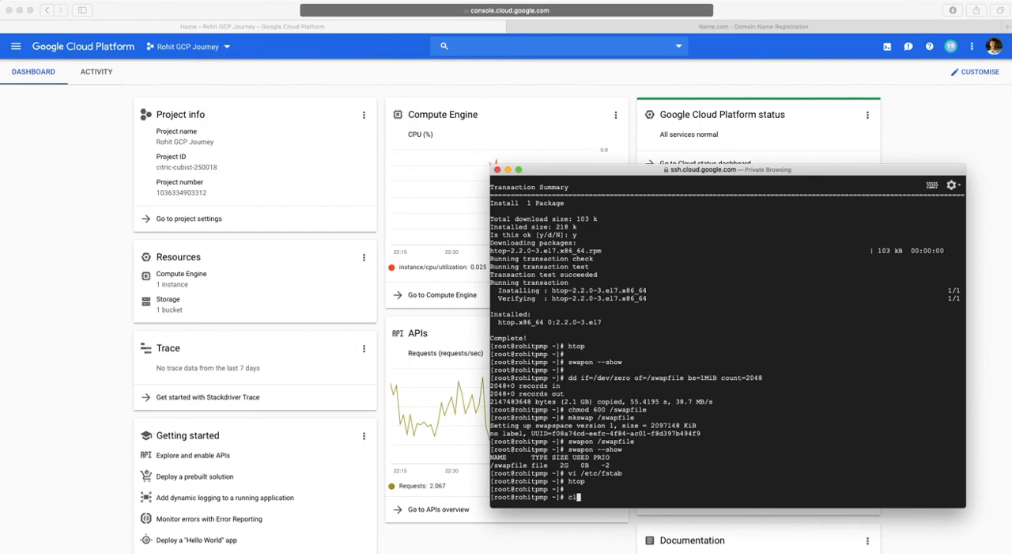
key("Return")
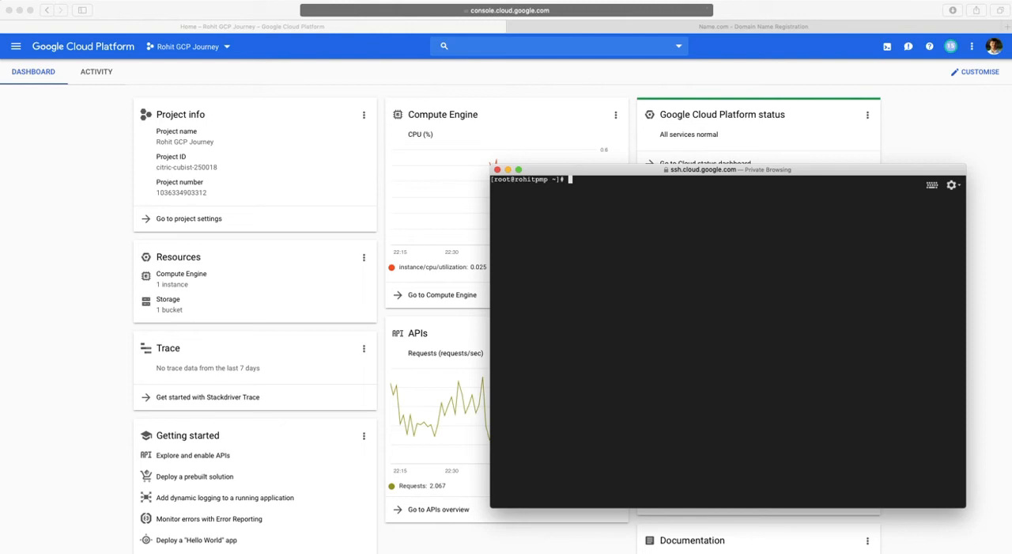
type("curl -O http://vestap.pin")
key("BackSpace")
key("BackSpace")
key("BackSpace")
key("BackSpace")
key("BackSpace")
key("BackSpace")
type("acp")
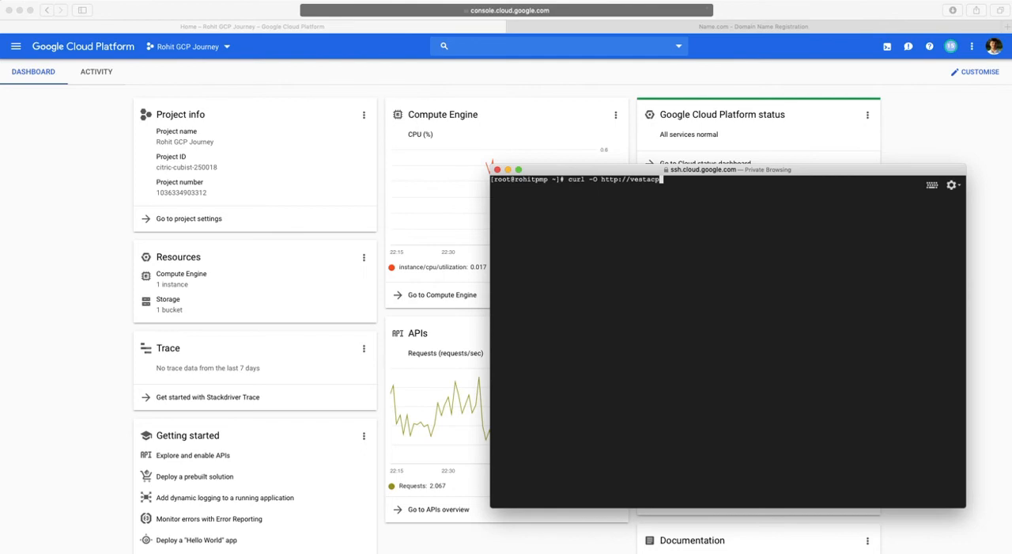
type(".com/pub/vs-install.sh")
key("Return")
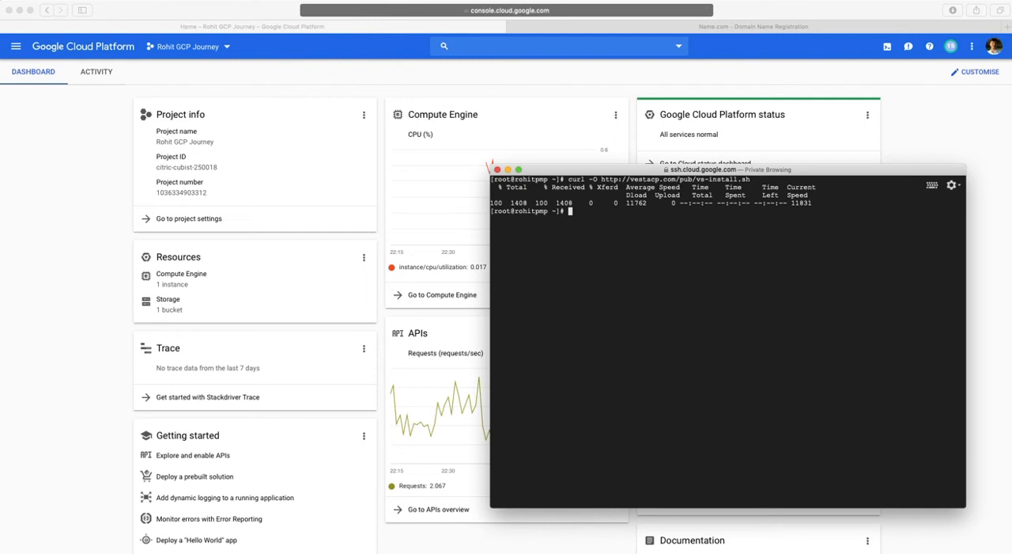
- Set the permissions of vs-install.sh to 755
type("chmod 755 vs-install")
key("BackSpace")
type(".sh")
key("Return")
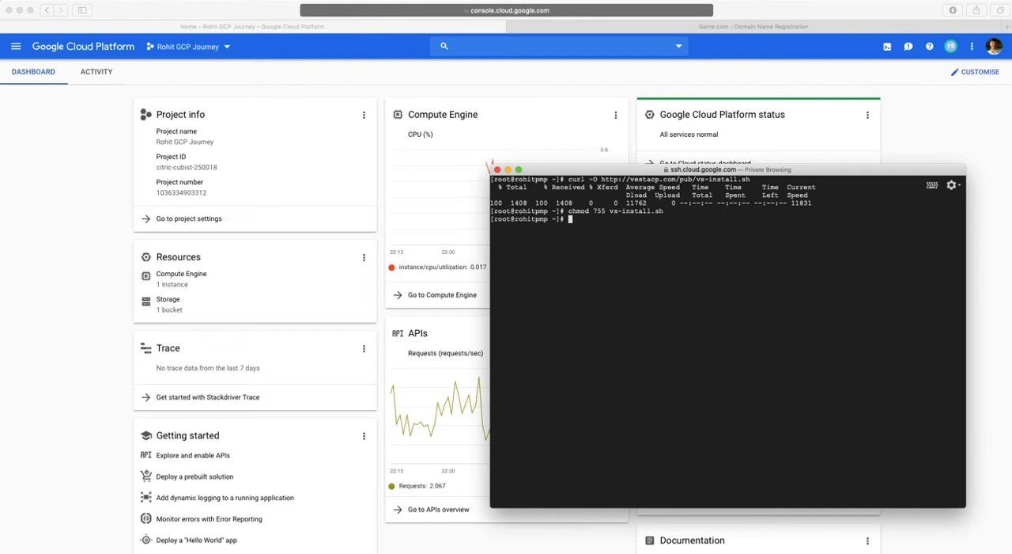
- Try to run vs-install.sh with bash
type("bash vs-")
key("Tab")
key("Return")
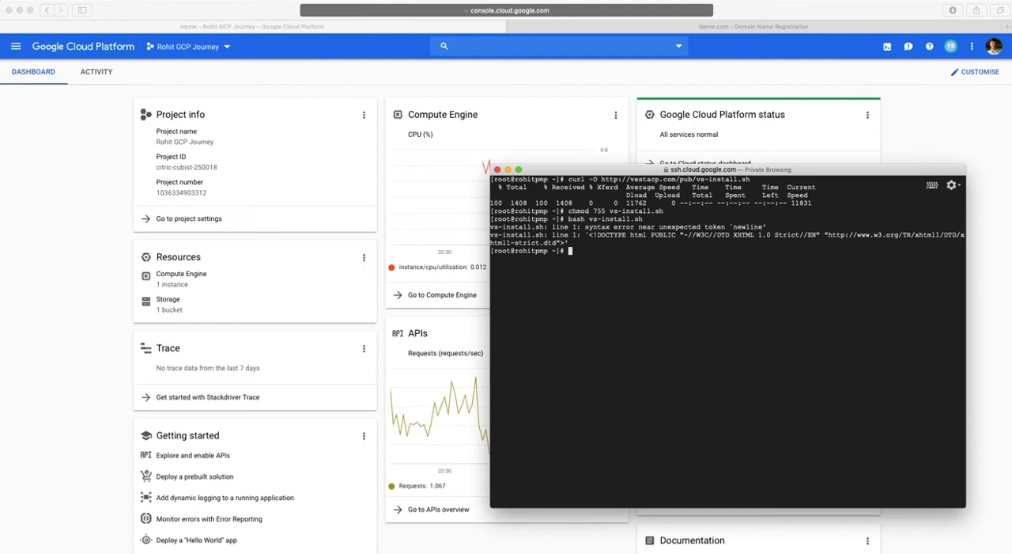
key("Up")
key("Up")
key("Up")
key("Left")
key("Left")
key("Left")
key("Left")
key("Left")
key("Left")
key("Left")
key("Left")
key("Left")
key("Left")
key("Left")
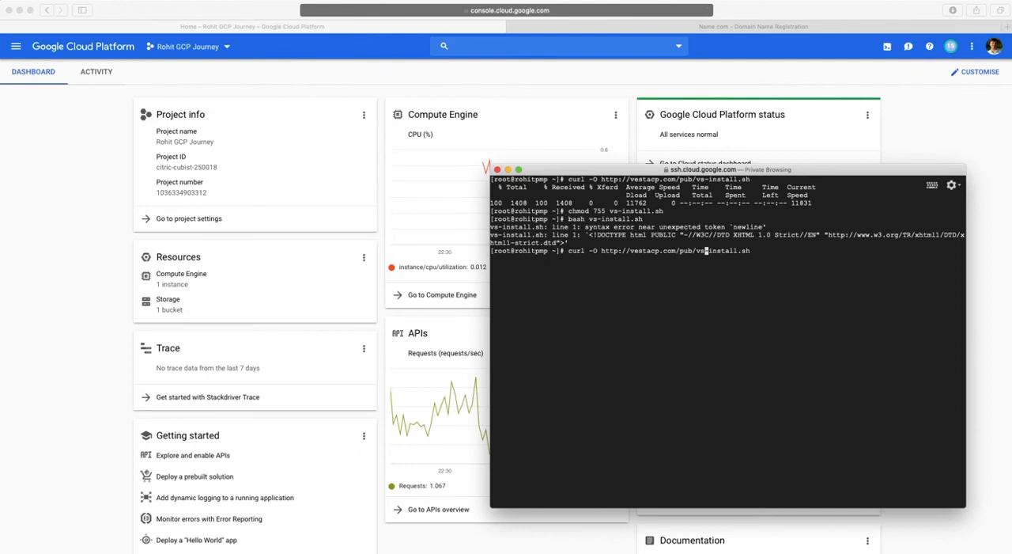
type("t")
key("Return")
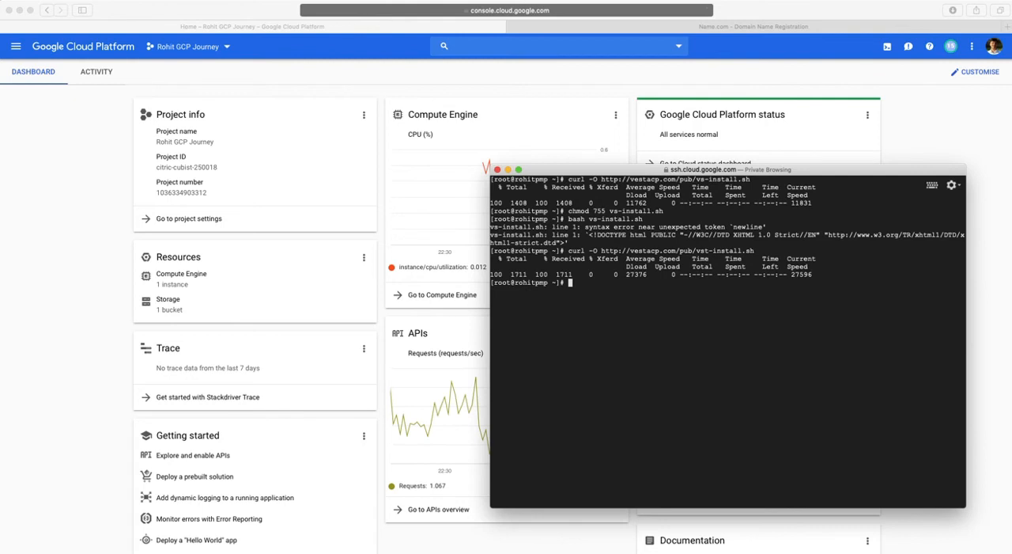
- Set the permissions of vst-install.sh to 755
key("Up")
key("Up")
key("Left")
key("Left")
key("Left")
key("Left")
key("Left")
key("Left")
key("Left")
key("Left")
key("Left")
key("Left")
key("Left")
key("Left")
- Run vst-install.sh with bash, review the software list and agree to continue the Vesta installation
key("Up")
key("Left")
key("Left")
key("Left")
key("Left")
key("Left")
key("Left")
key("Left")
key("Left")
key("Left")
key("Left")
key("Left")
key("Left")
type("t")
key("Return")
key("Up")
key("Up")
key("Up")
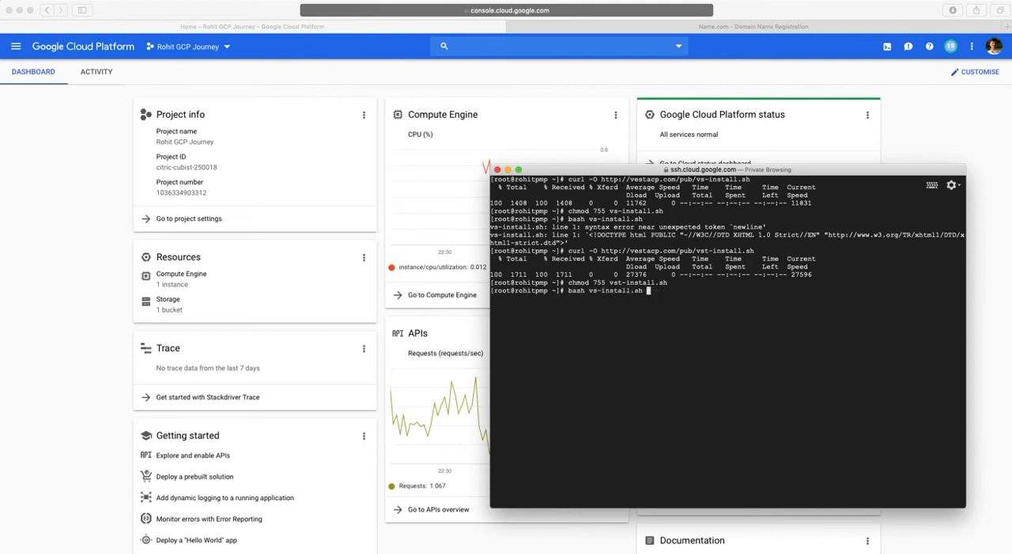
key("Left")
key("Left")
key("Left")
key("Left")
key("Left")
key("Left")
key("Left")
key("Left")
key("Left")
key("Left")
key("Left")
type("t")
key("Return")
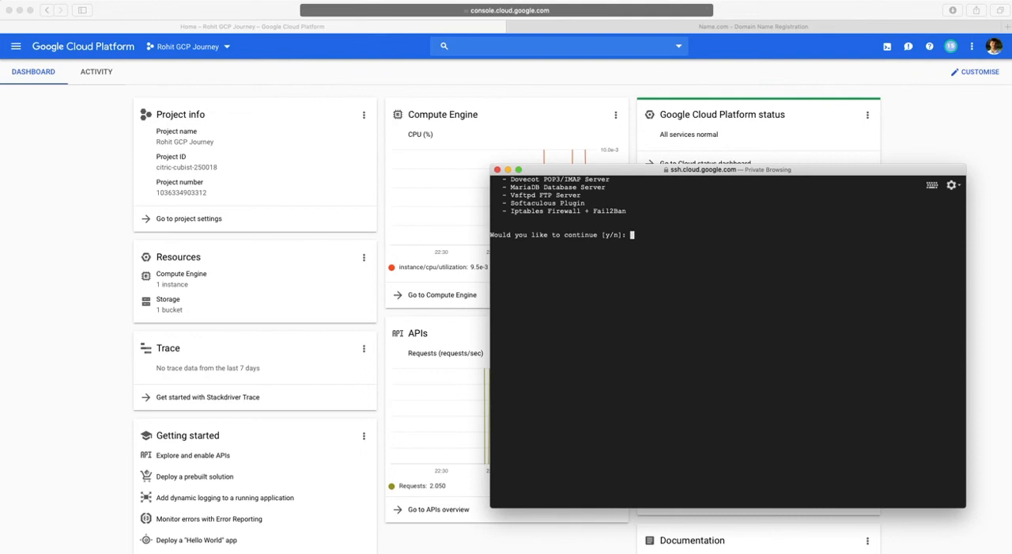
scroll(796, 319, "up", 3)
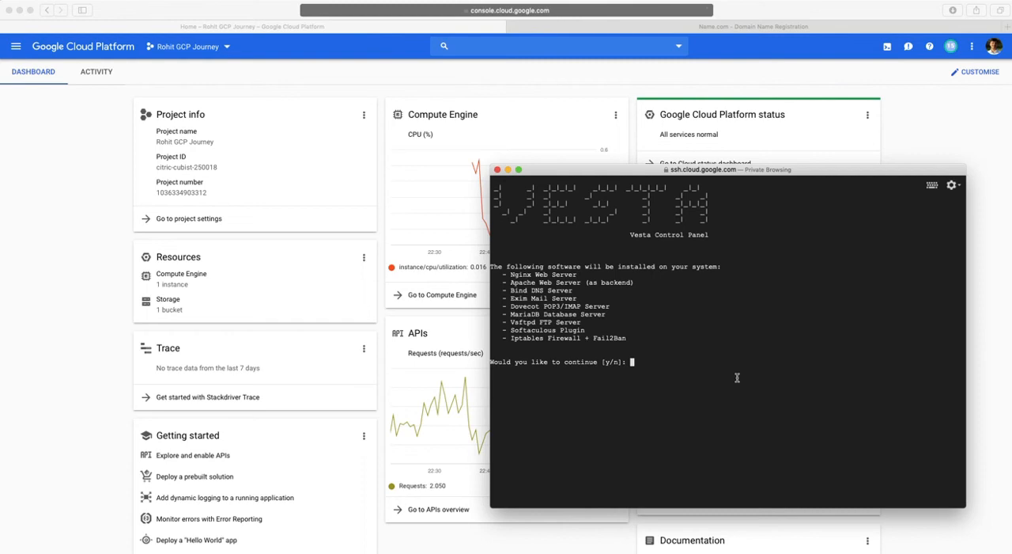
type("y")
key("Return")
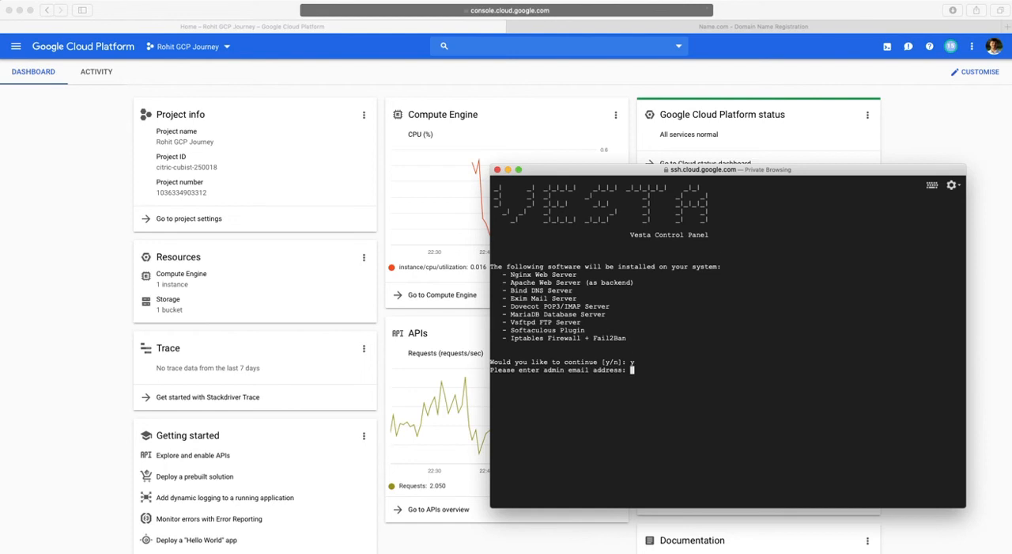
- Enter the admin email address and set the FQDN hostname to rohitpmp.com in the Vesta installer
key("Return")
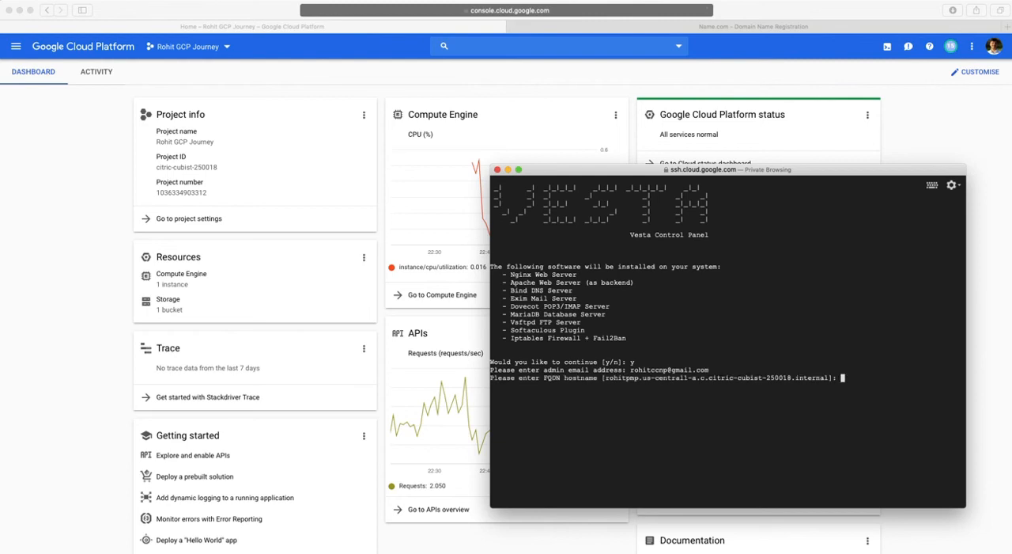
type("rohitpmp.com")
key("Return")
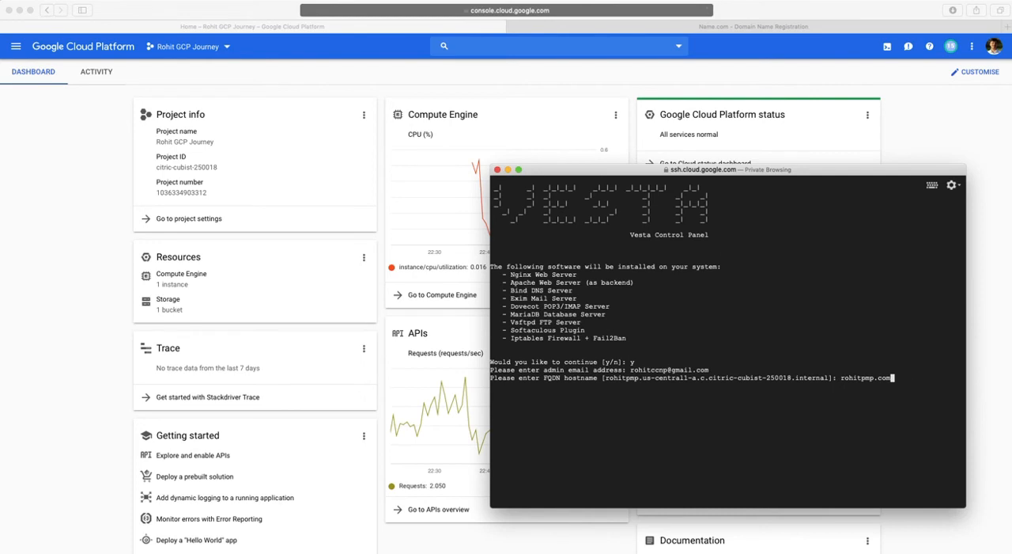
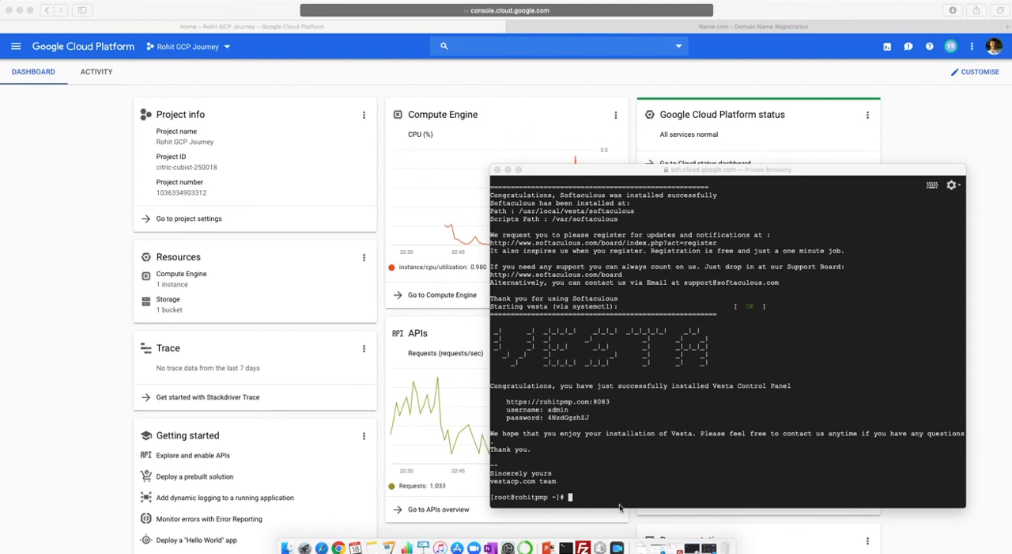
- Copy the generated Vesta admin password from the installer output in the SSH terminal
left_click(507, 402)
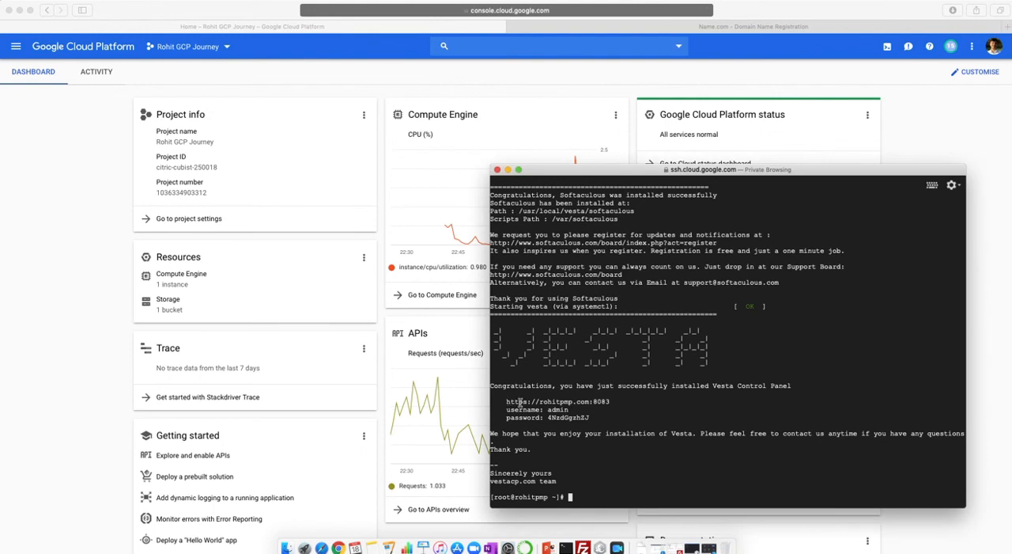
left_click_drag(507, 402, 597, 419)
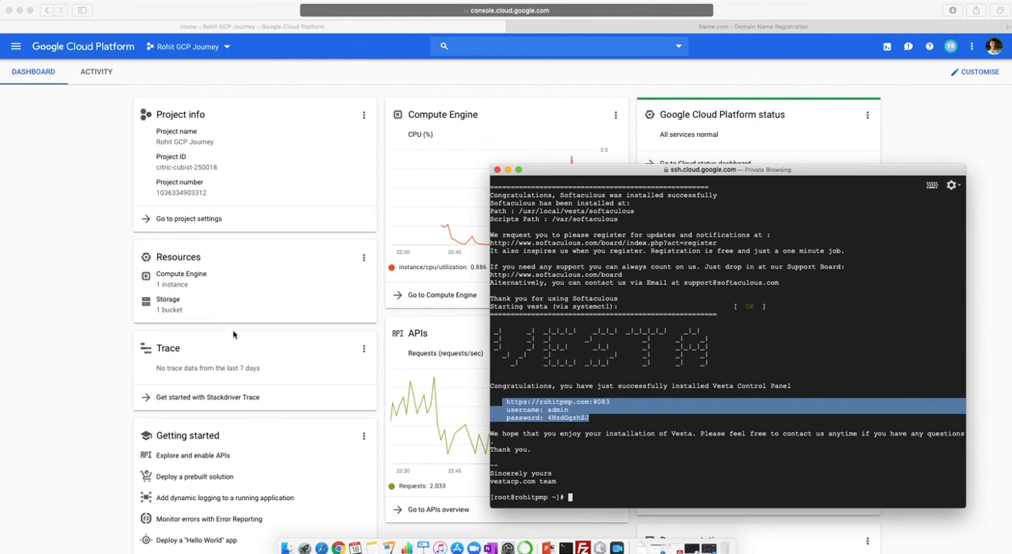
left_click(594, 417)
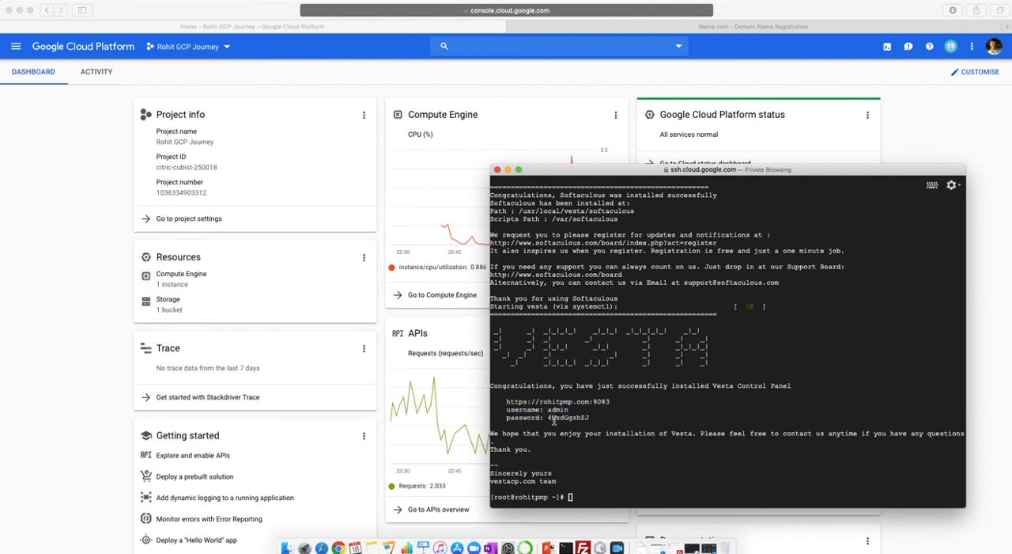
left_click_drag(548, 417, 590, 419)
key("super+Tab")
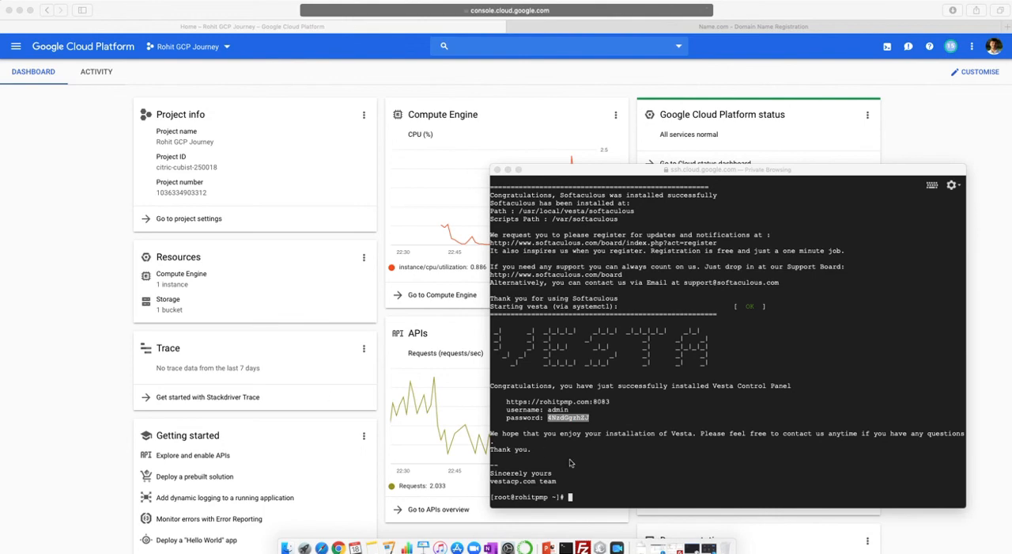
left_click(571, 460)
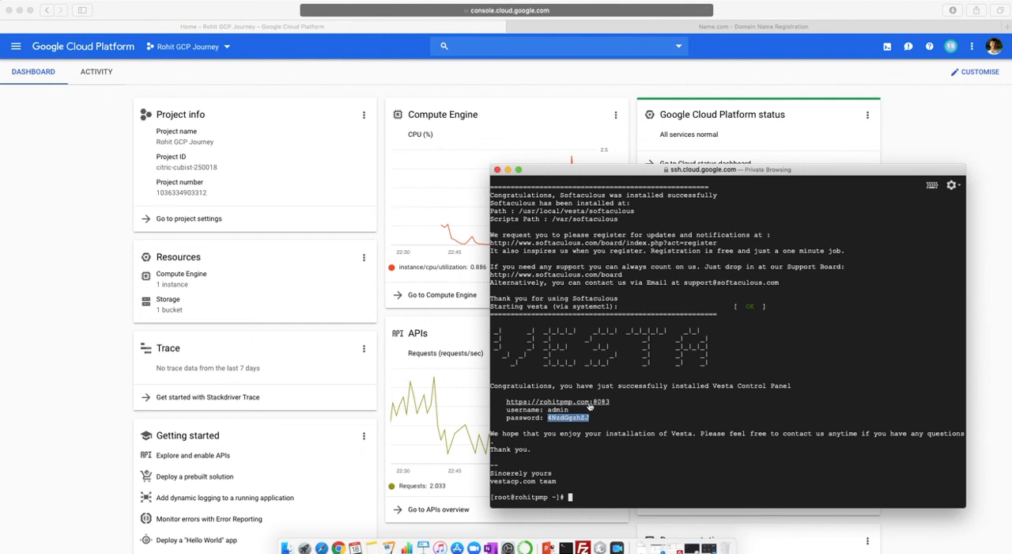
- Switch to the browser page showing Name.com and load the Vesta panel at 35.209.1.46:8083 there
left_click(761, 27)
left_click(762, 28)
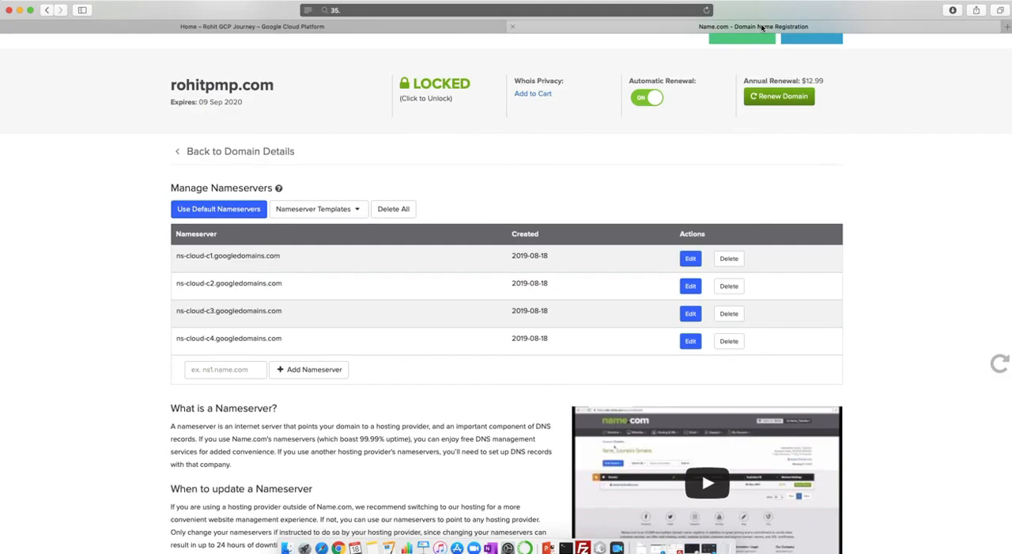
left_click(643, 12)
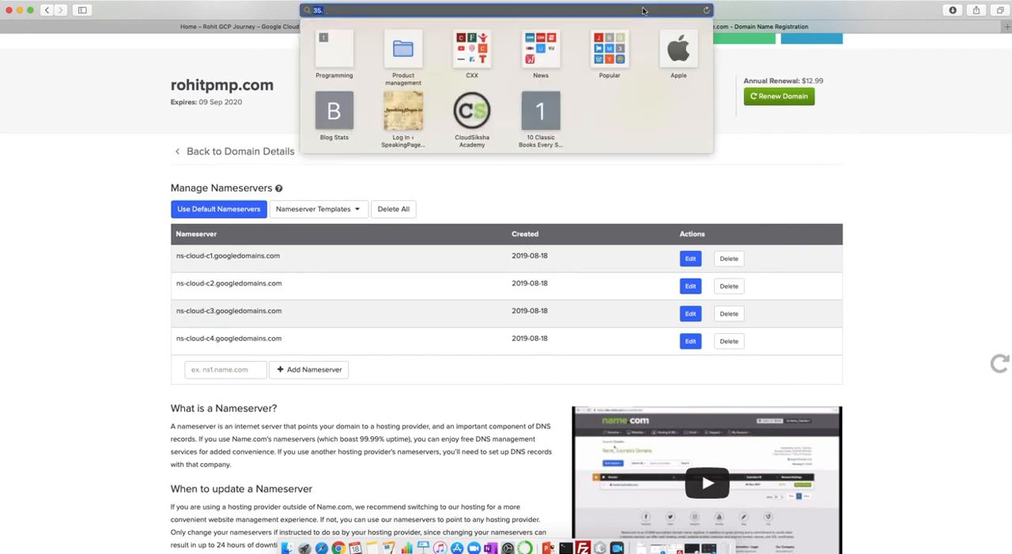
type("35")
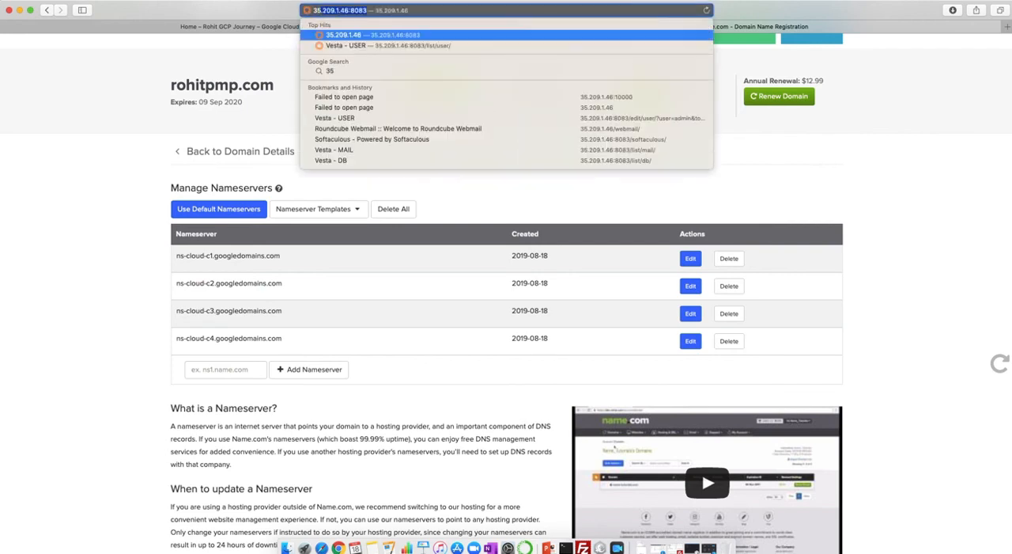
key("Right")
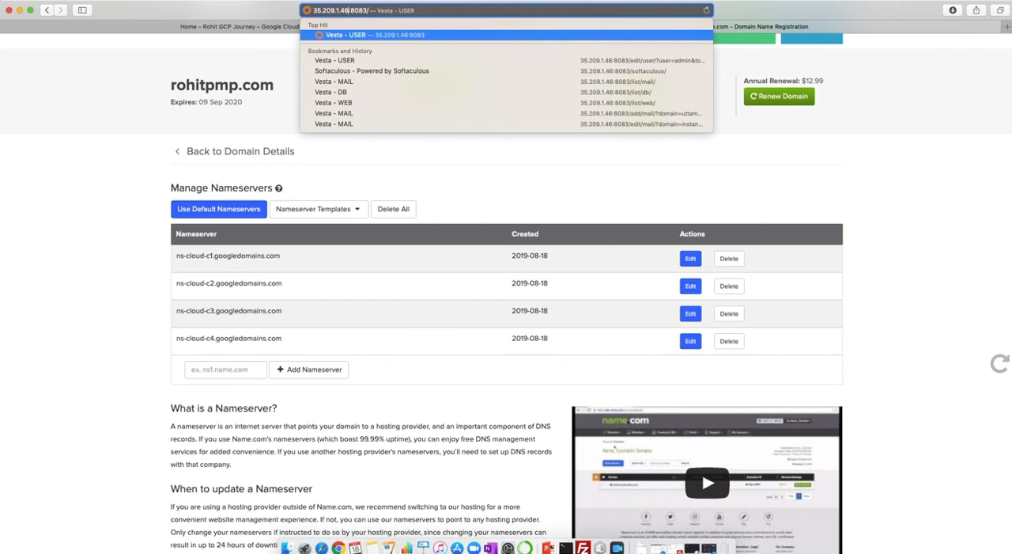
left_click_drag(351, 10, 367, 11)
key("Return")
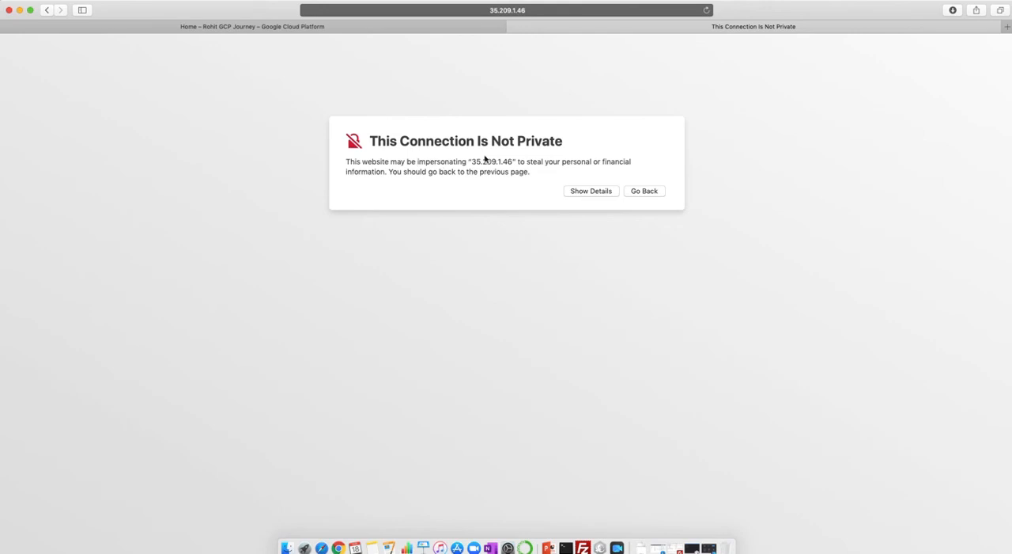
- Check the full address, show the details of the certificate warning and proceed to the website
left_click(515, 8)
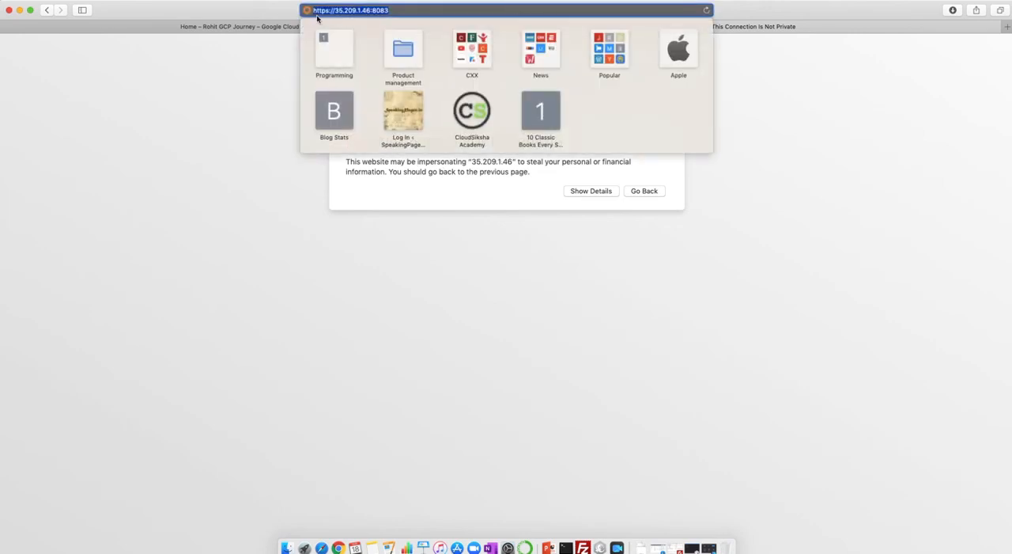
left_click(462, 202)
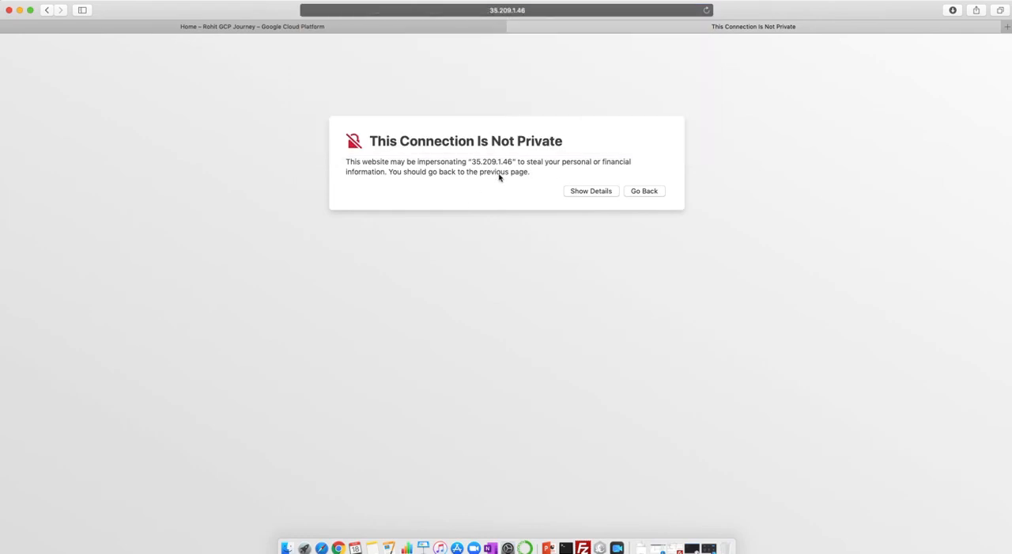
left_click(578, 193)
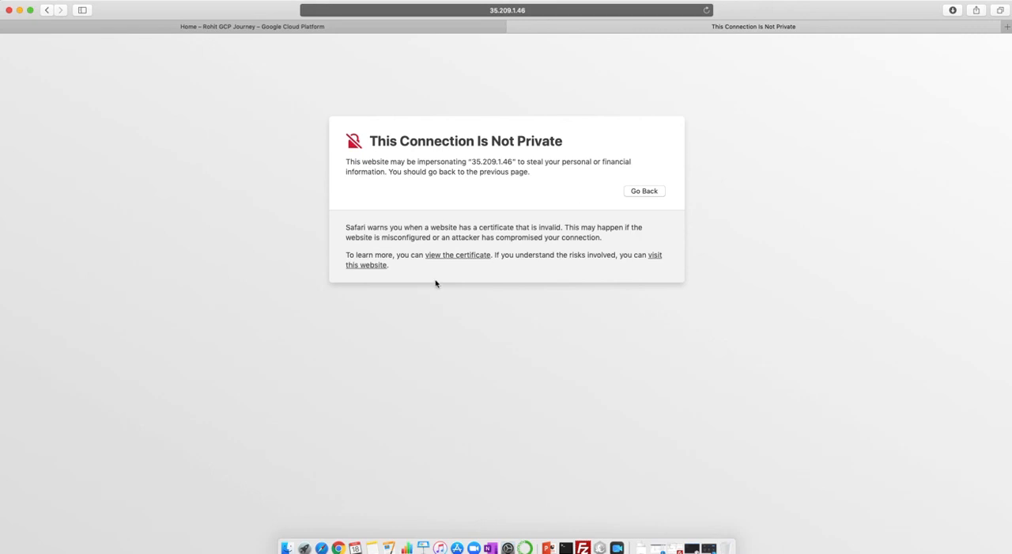
left_click(656, 257)
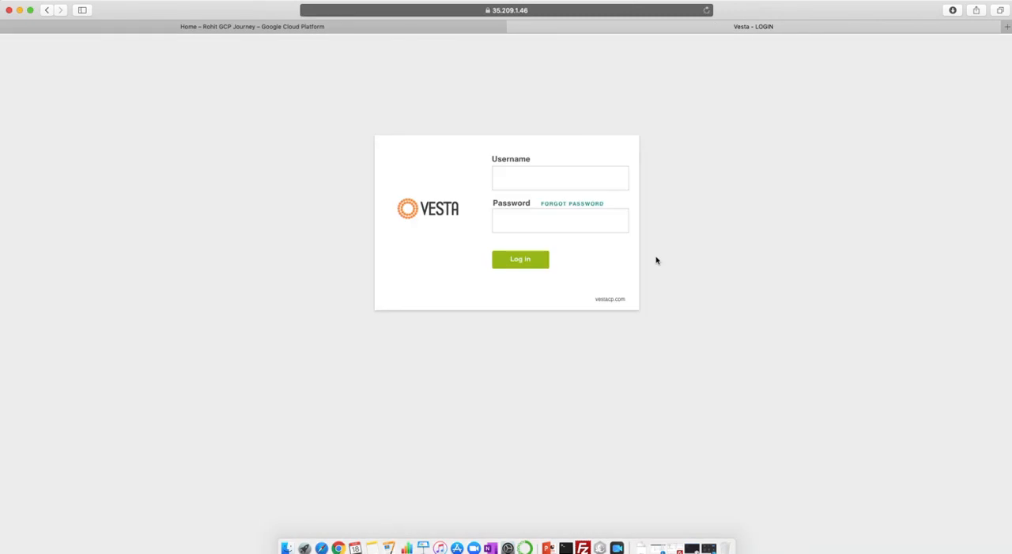
- Log in to Vesta with the username admin and the copied account password
left_click(529, 178)
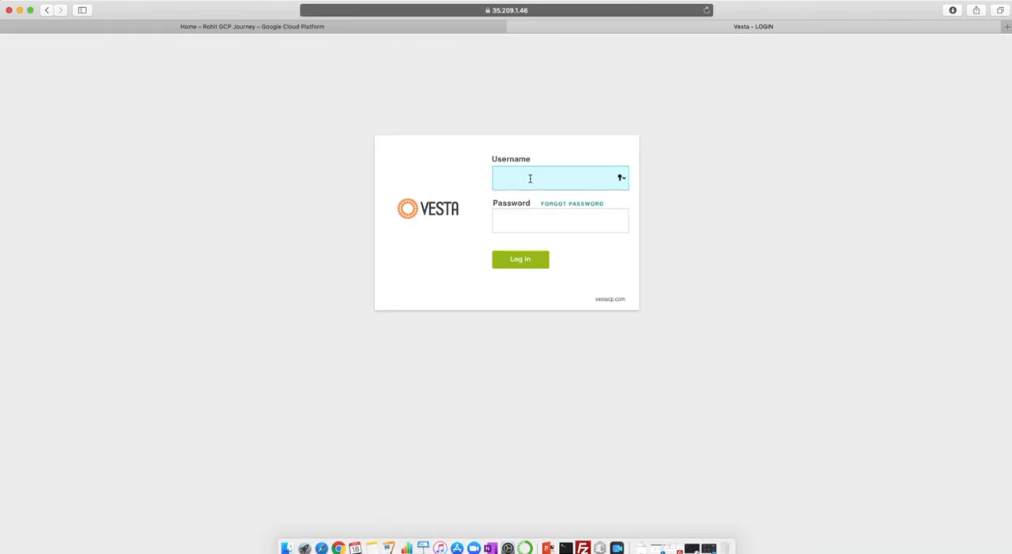
type("admin")
key("Tab")
key("super+v")
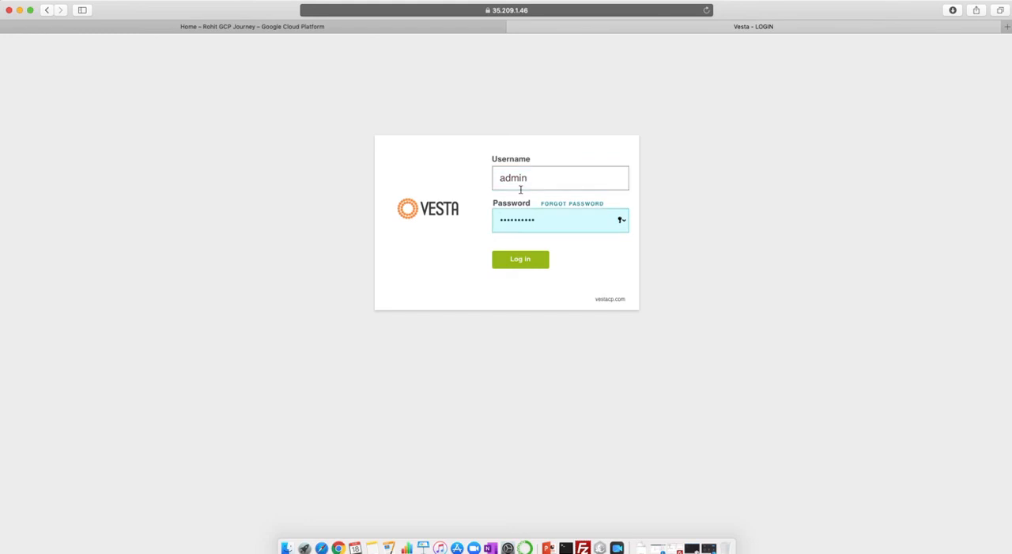
left_click(513, 264)
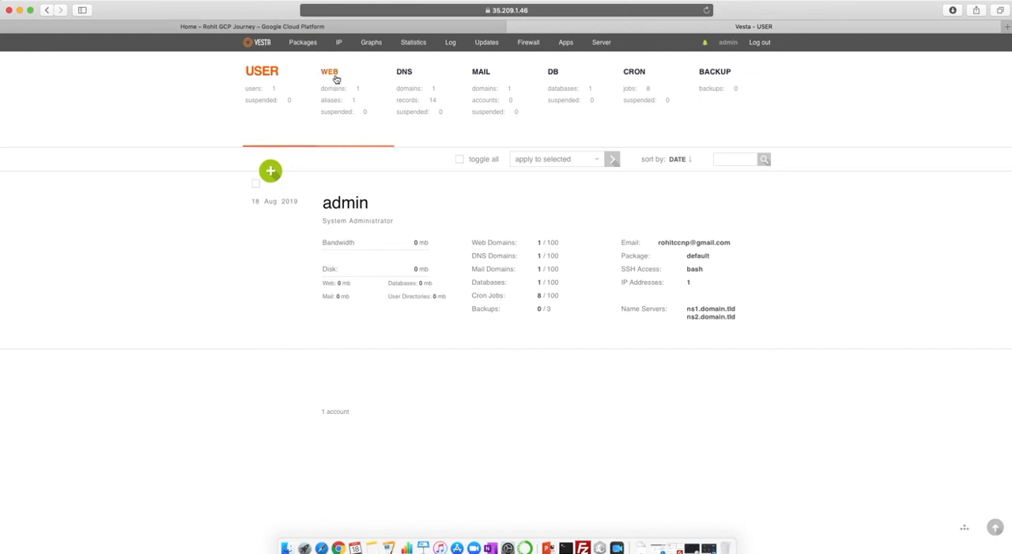
- Open the admin user for editing and enter a new account password without a space
mouse_move(353, 223)
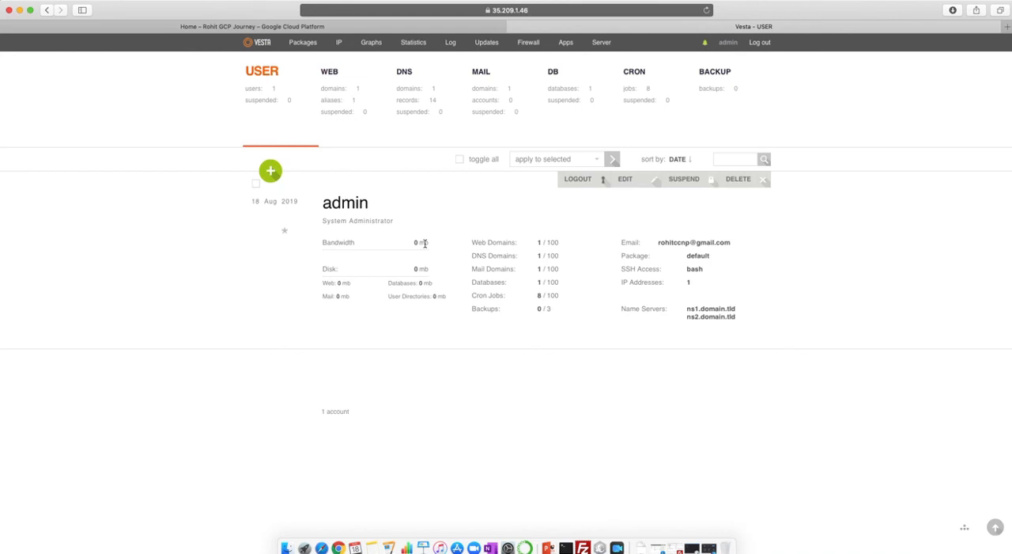
left_click(630, 182)
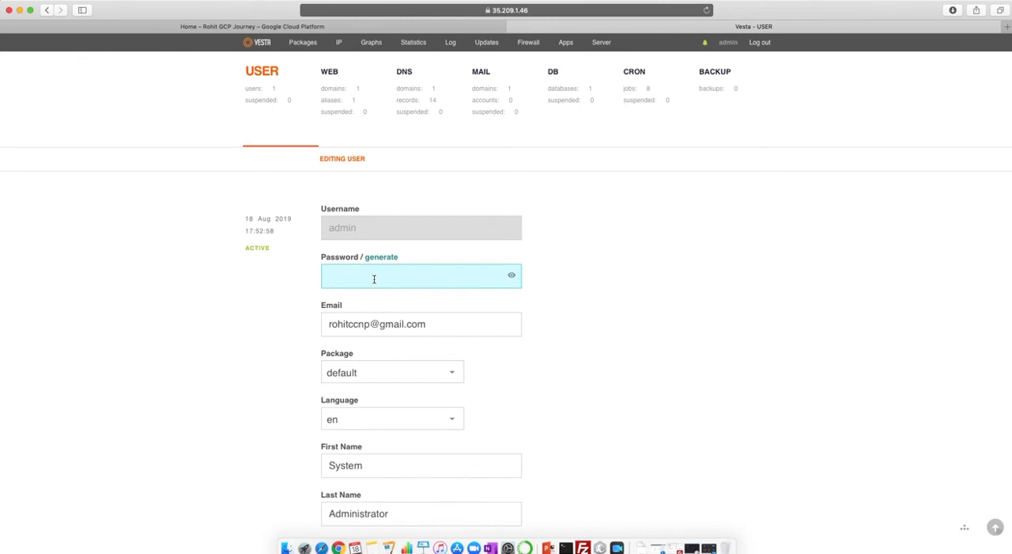
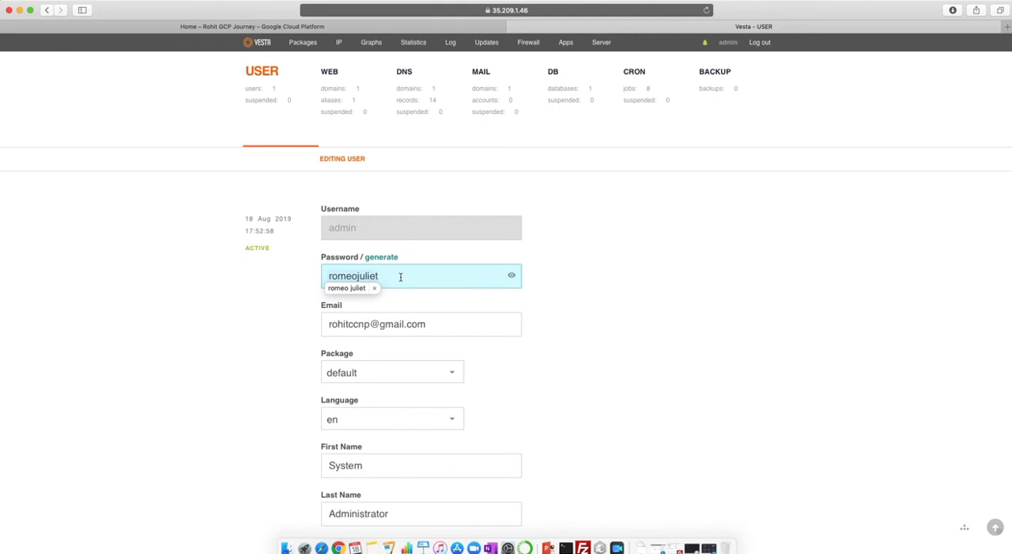
left_click(398, 230)
left_click(360, 279)
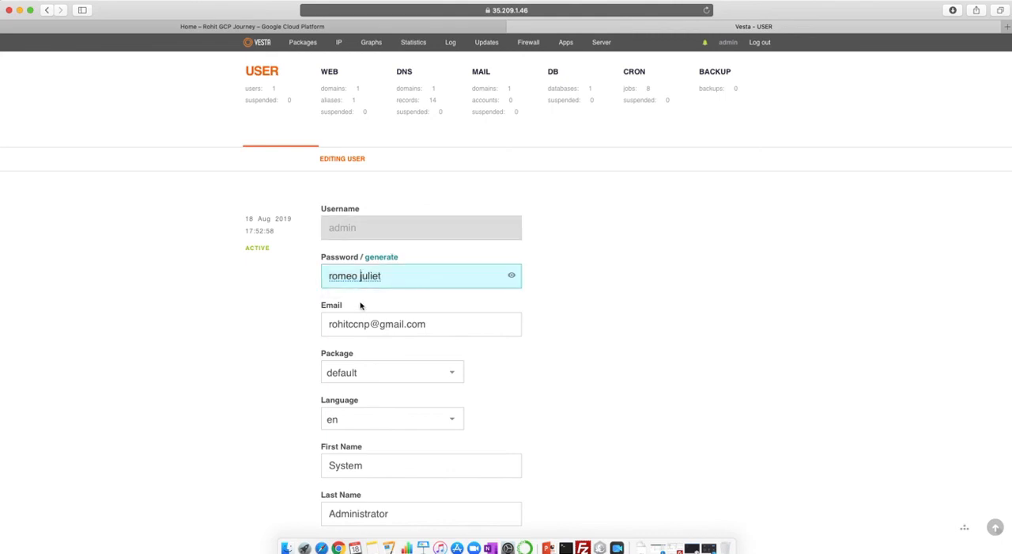
key("BackSpace")
left_click(568, 358)
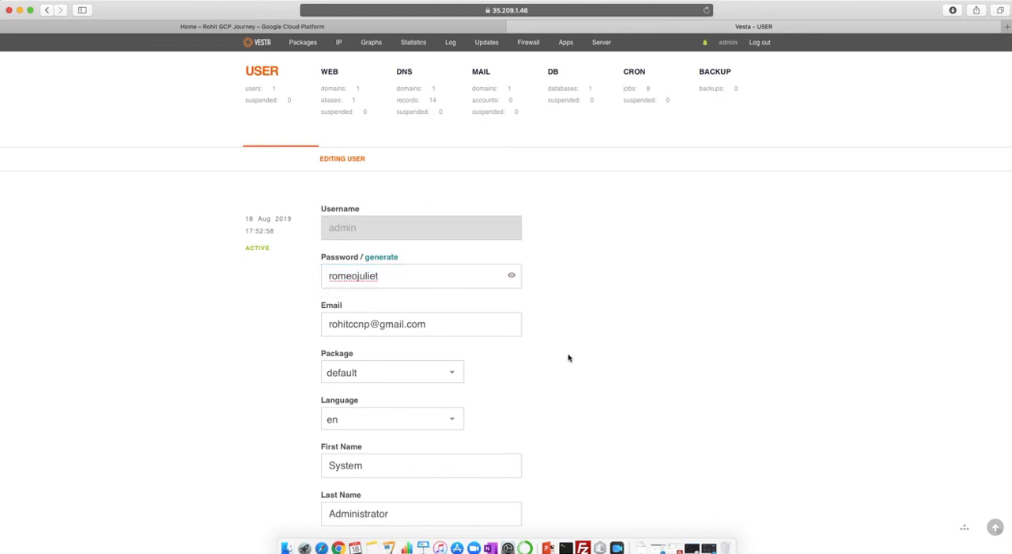
- Review the admin user's default name servers and save the user settings
scroll(568, 358, "down", 5)
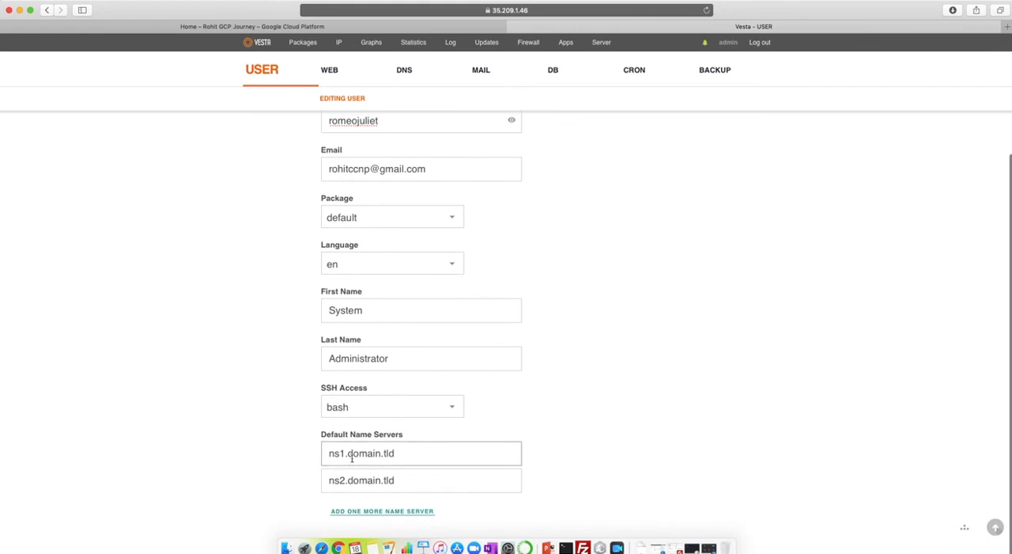
left_click_drag(324, 438, 395, 434)
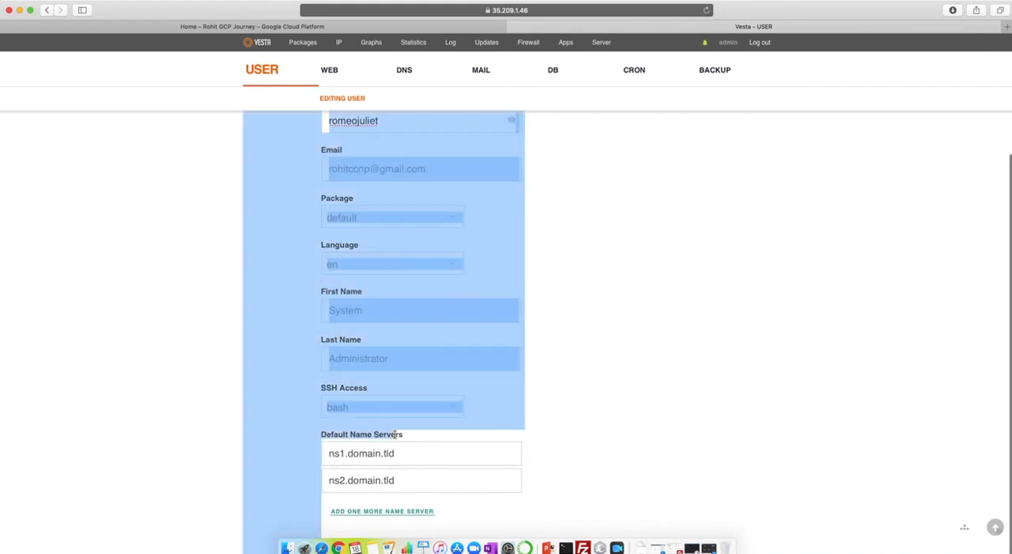
left_click(395, 434)
left_click(403, 448)
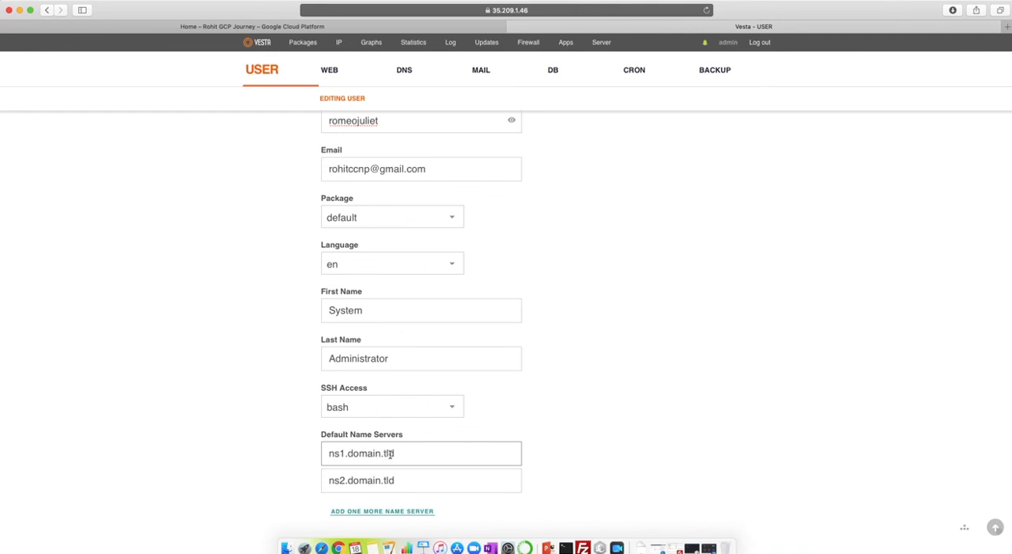
scroll(390, 454, "down", 2)
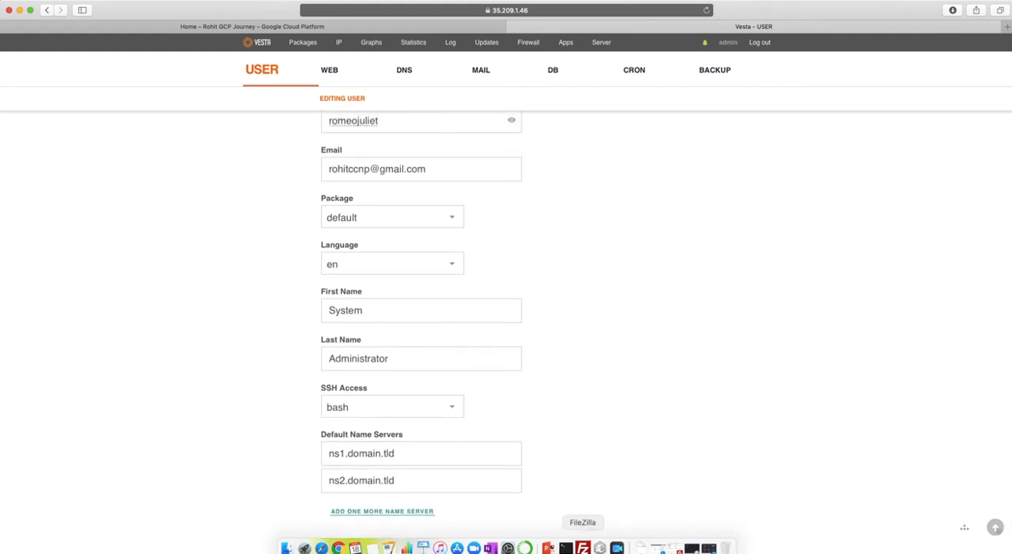
left_click(403, 480)
key("super+l")
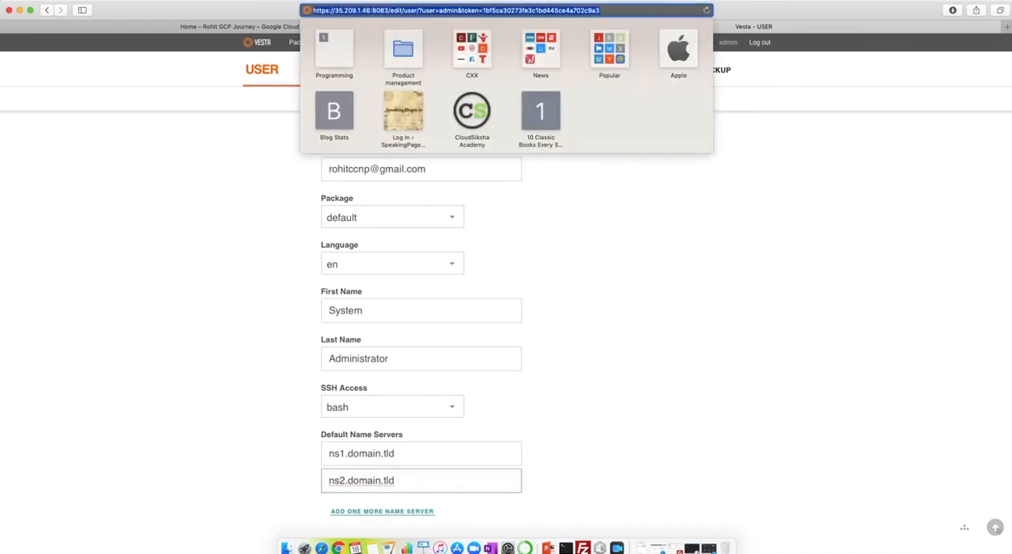
left_click(529, 492)
key("Return")
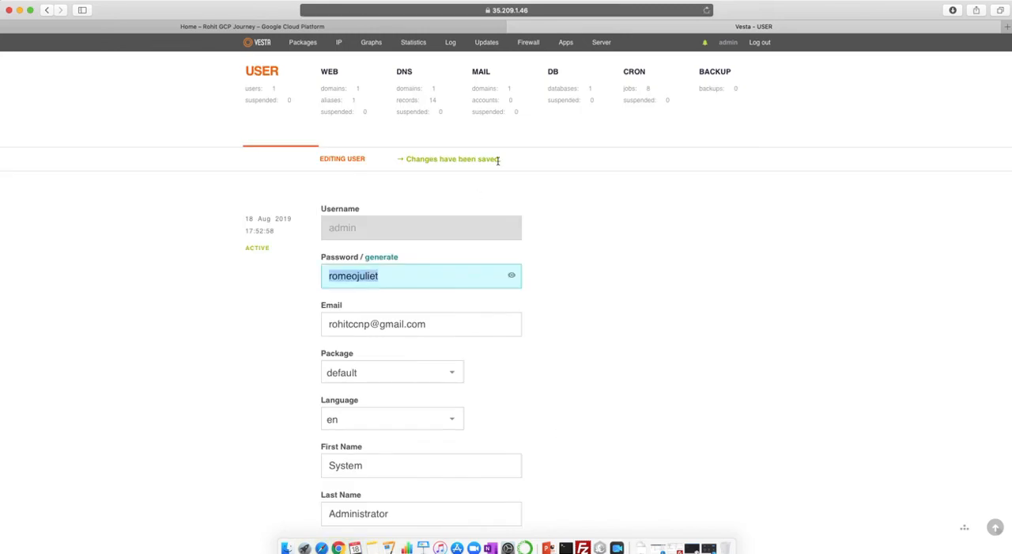
- Open the rohitpmp.com web domain for editing and examine its IP address, aliases, proxy, SSL, statistics and FTP settings
left_click(332, 74)
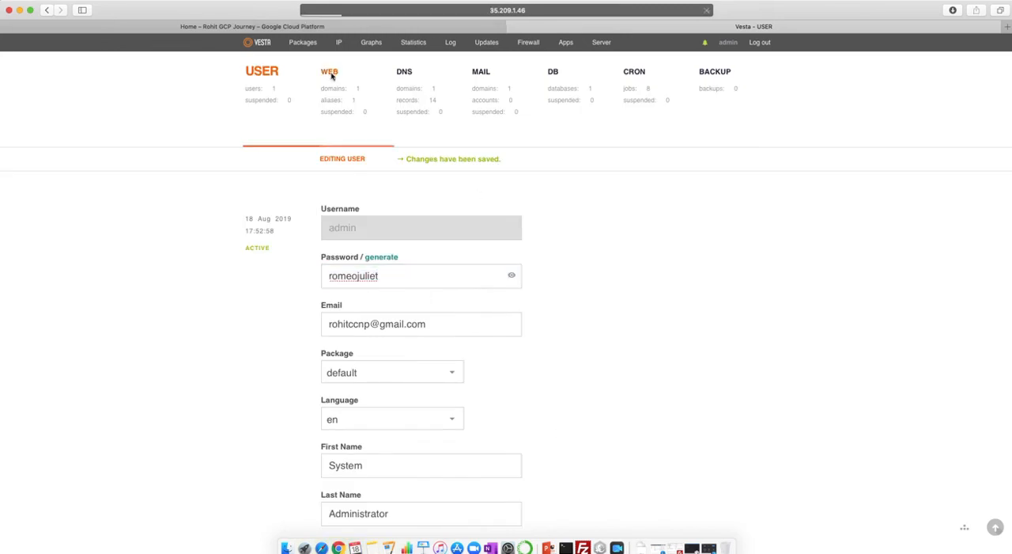
mouse_move(365, 203)
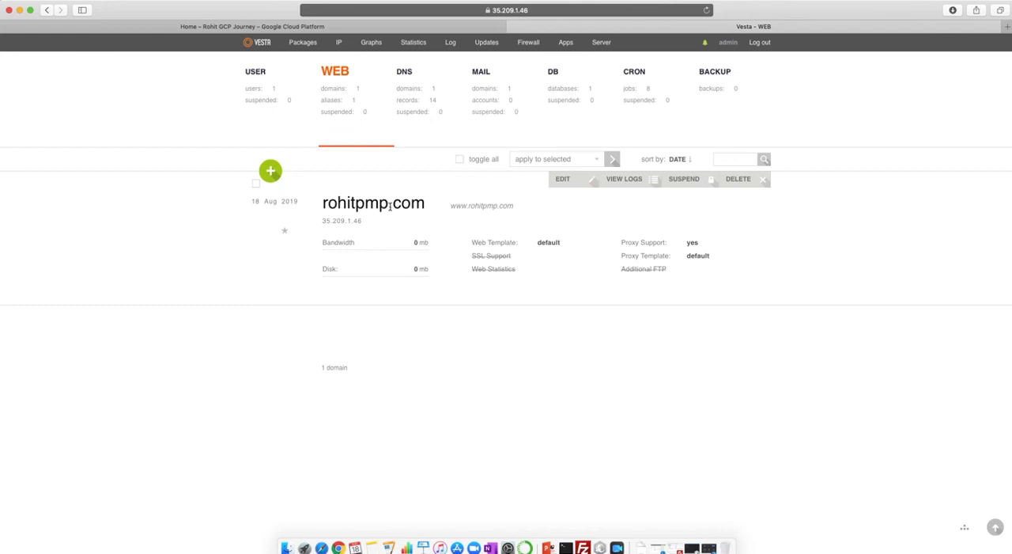
left_click(564, 184)
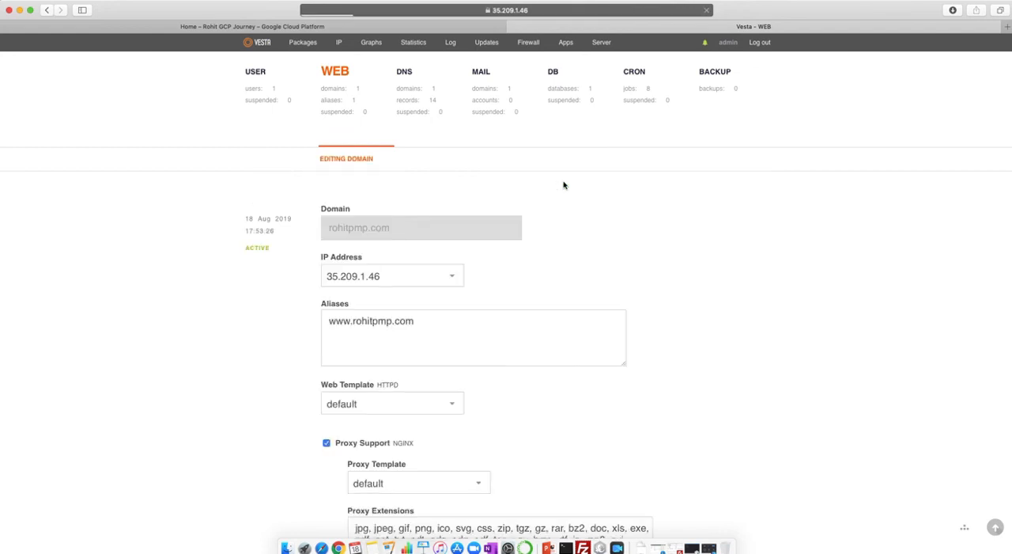
scroll(501, 386, "down", 5)
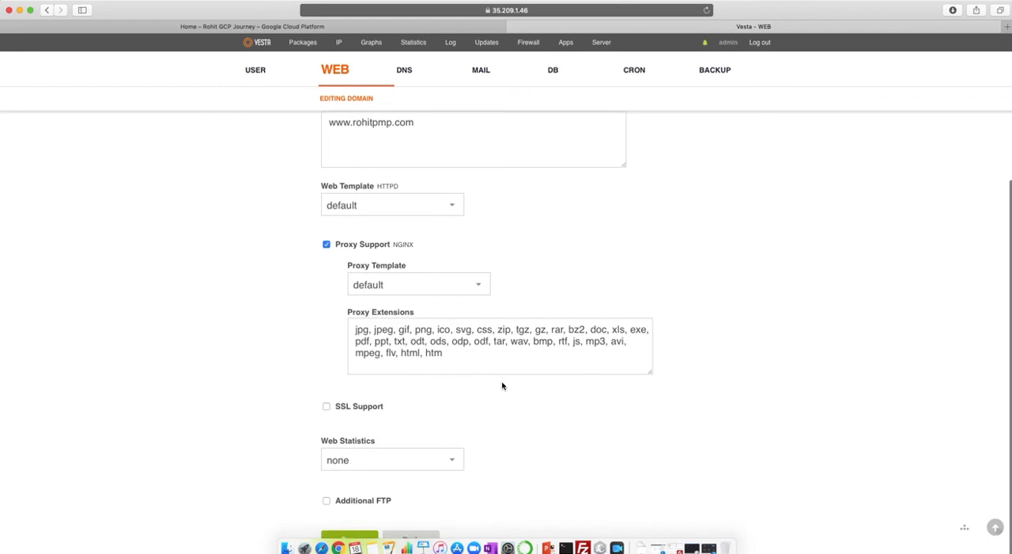
scroll(501, 386, "up", 5)
scroll(501, 386, "down", 3)
scroll(502, 386, "up", 3)
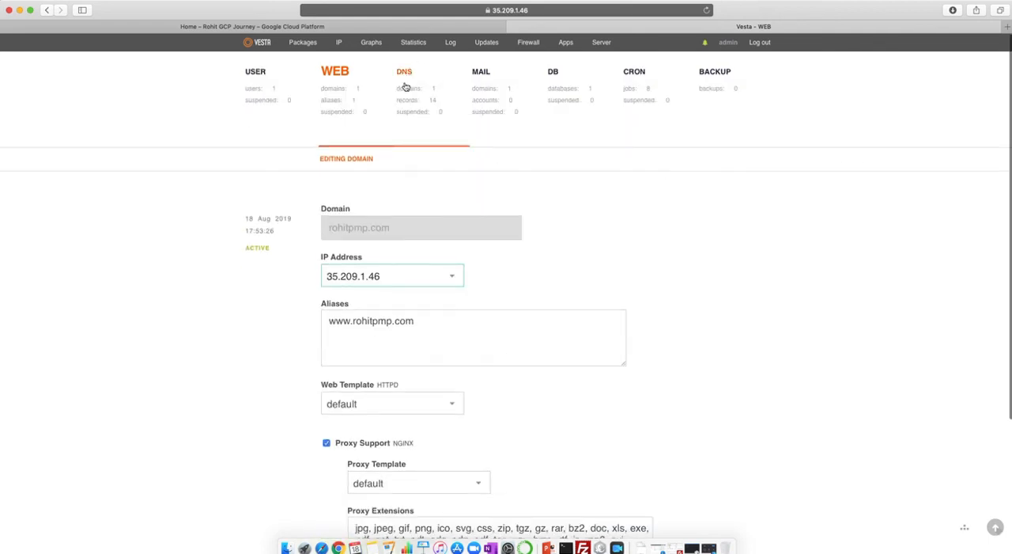
scroll(488, 402, "down", 3)
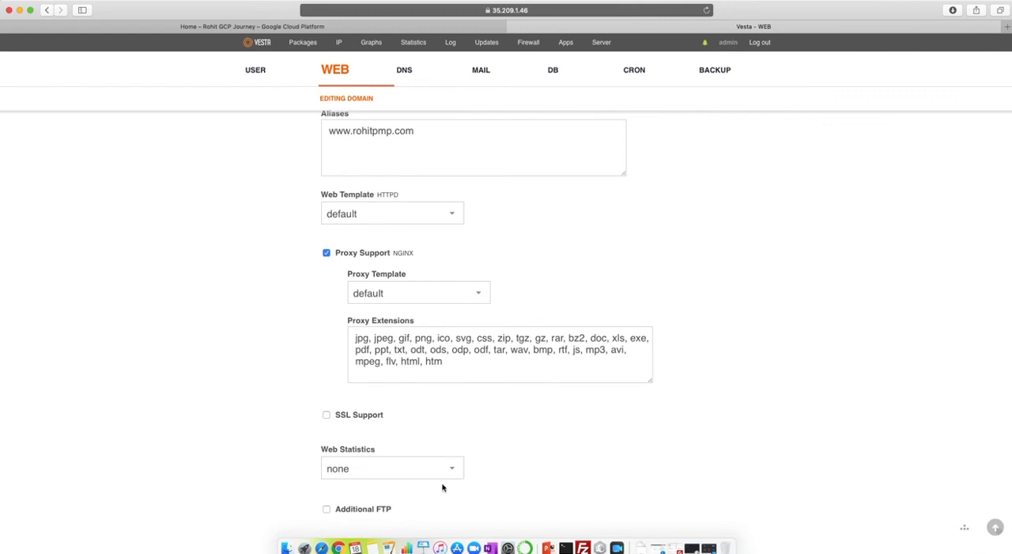
scroll(443, 486, "up", 5)
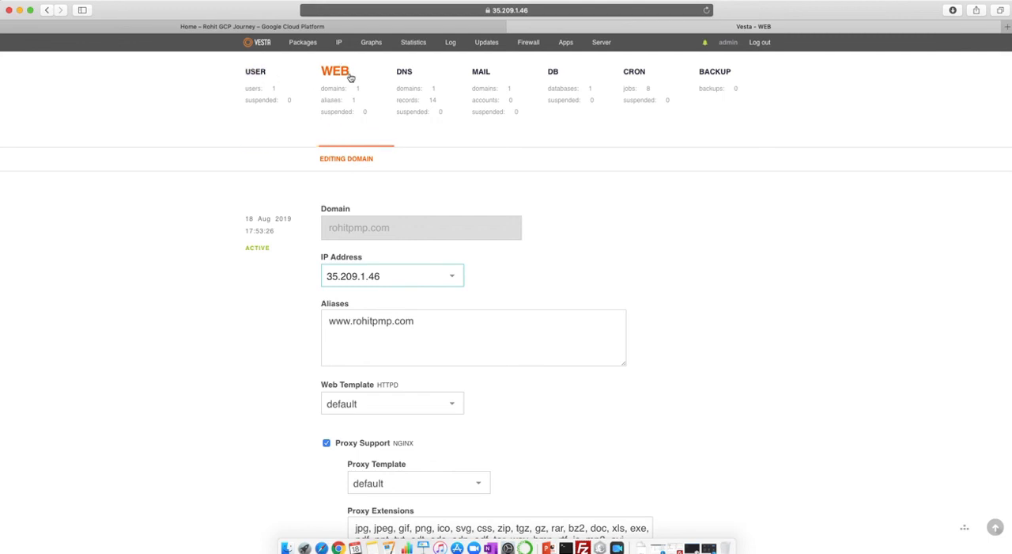
- Open the rohitpmp.com DNS domain for editing and select its whole SOA value
left_click(409, 77)
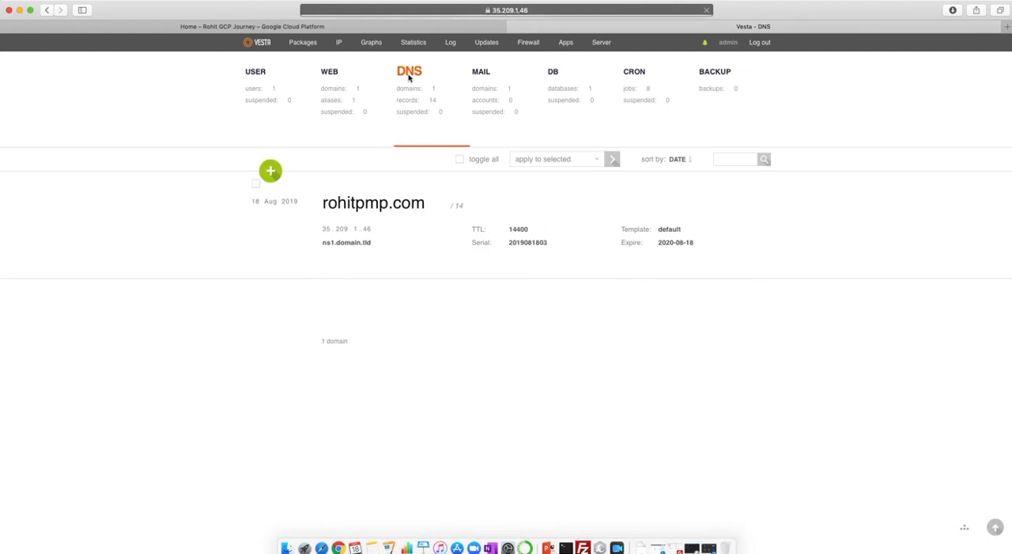
mouse_move(366, 219)
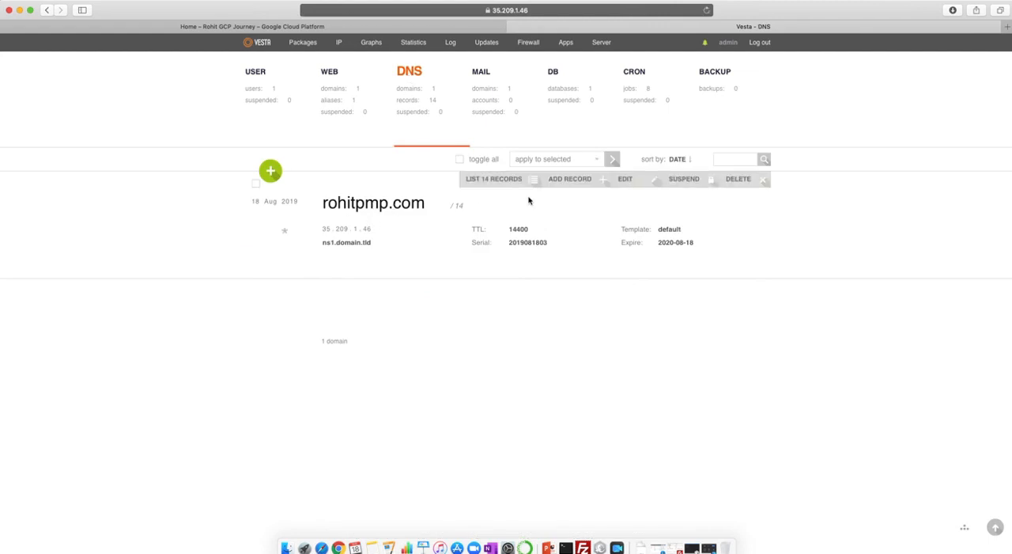
left_click(626, 180)
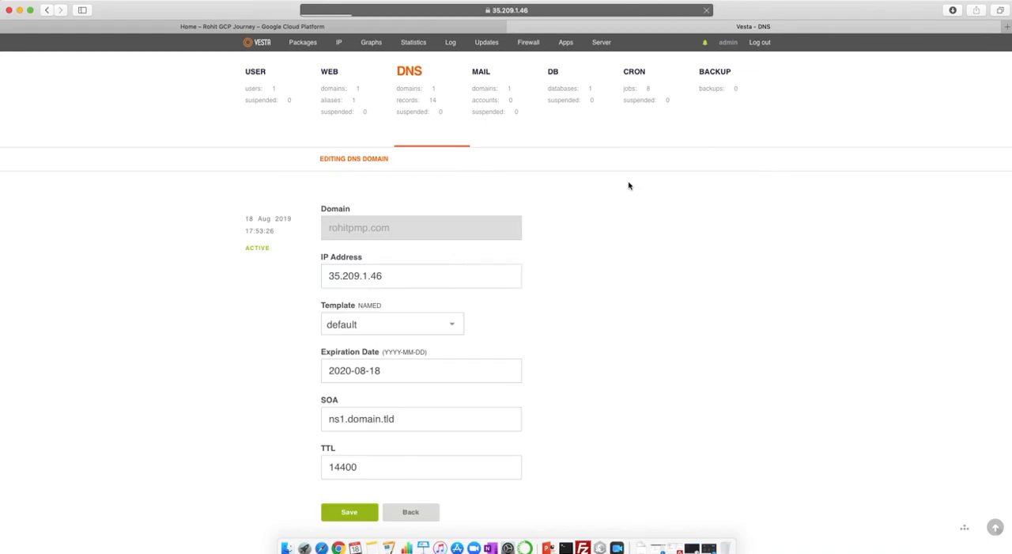
left_click_drag(328, 419, 413, 422)
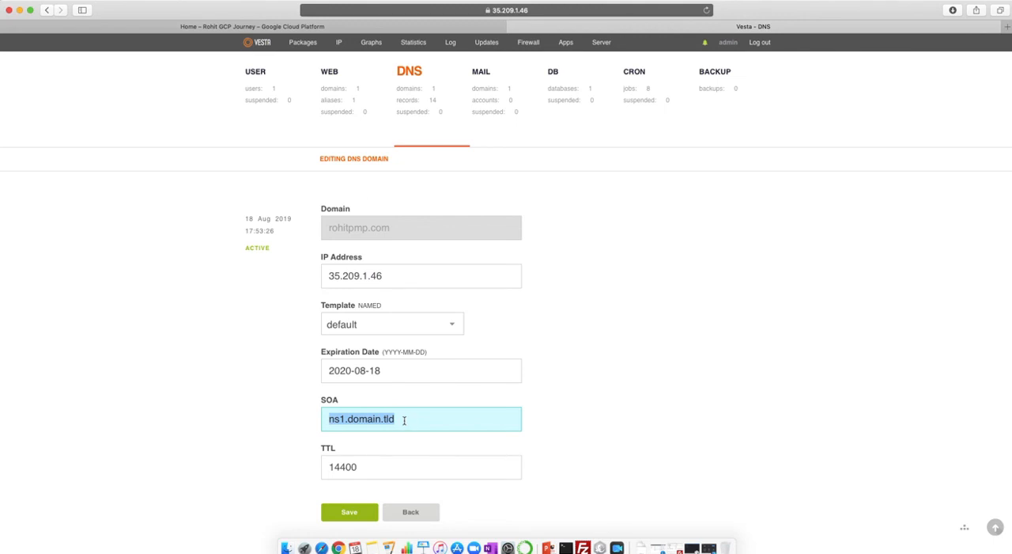
- Switch to Google Cloud Platform and open the details of the rohitpmp zone in Cloud DNS
left_click(258, 28)
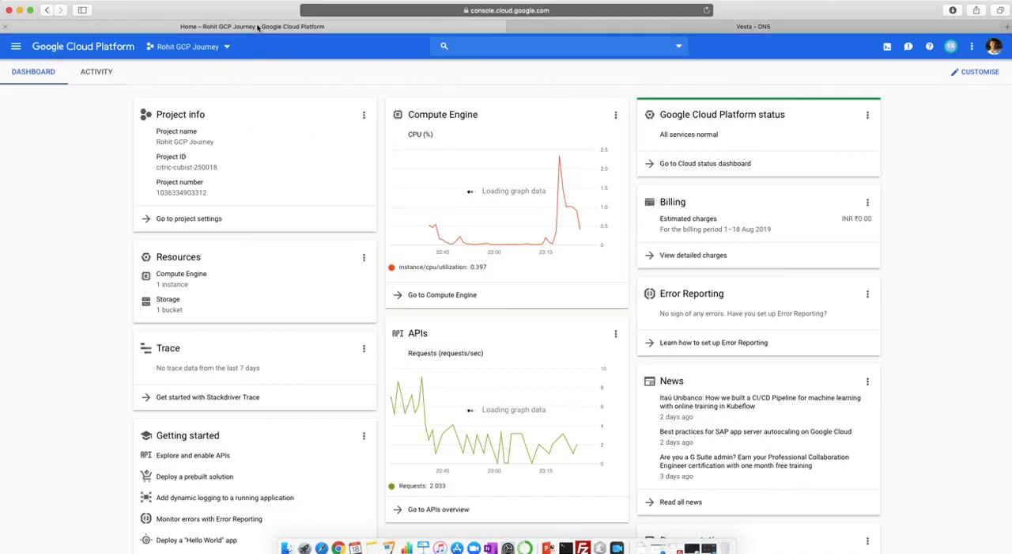
left_click(19, 48)
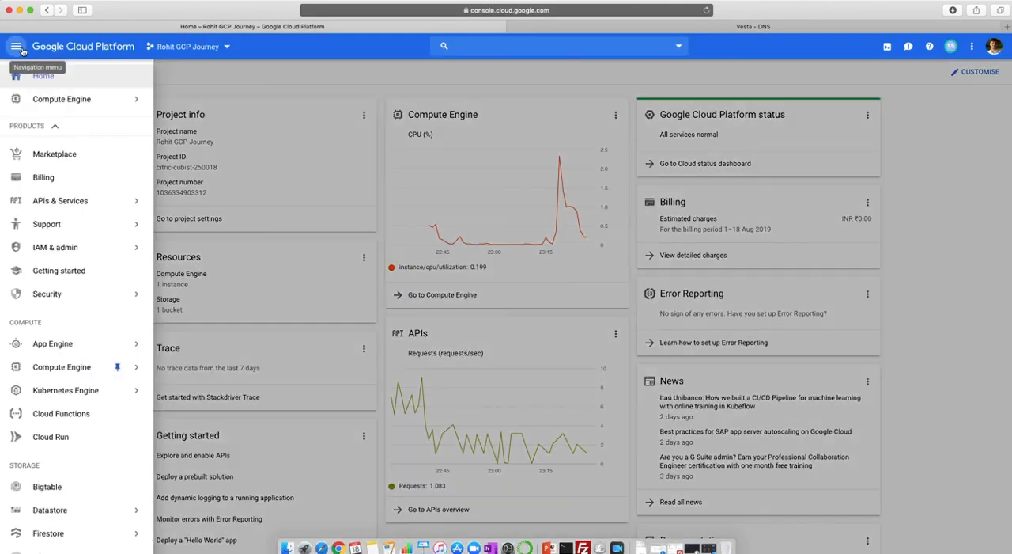
scroll(83, 358, "down", 5)
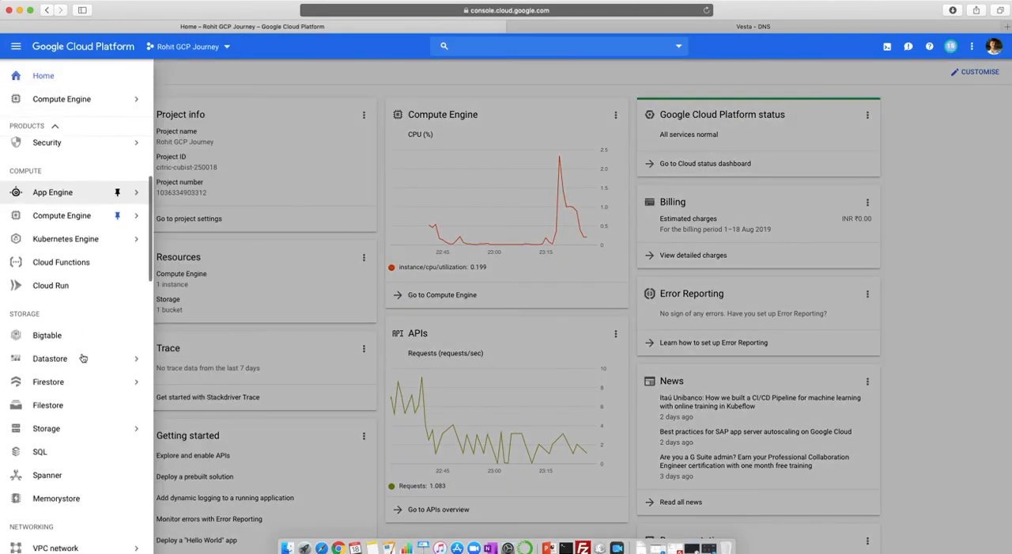
scroll(83, 358, "down", 5)
mouse_move(92, 385)
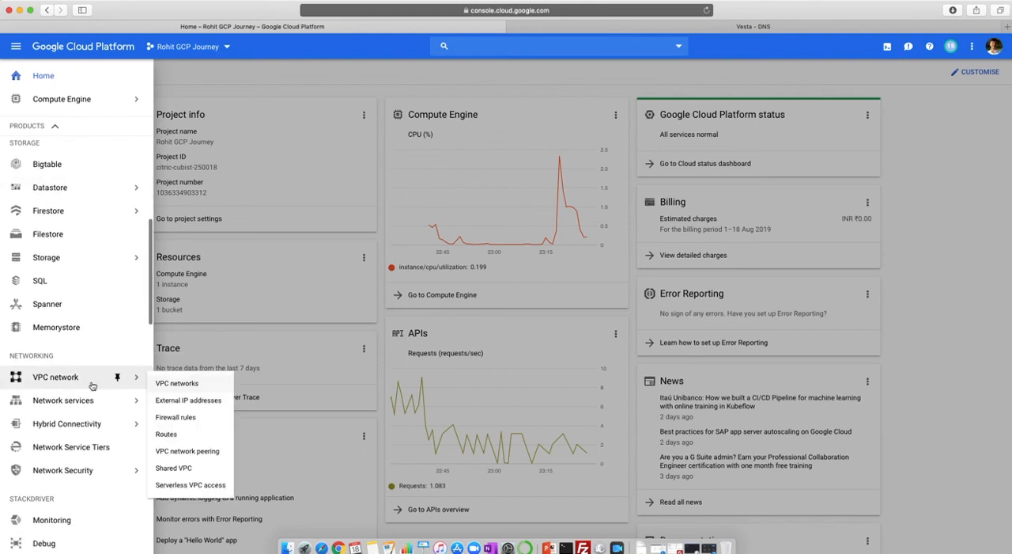
mouse_move(93, 407)
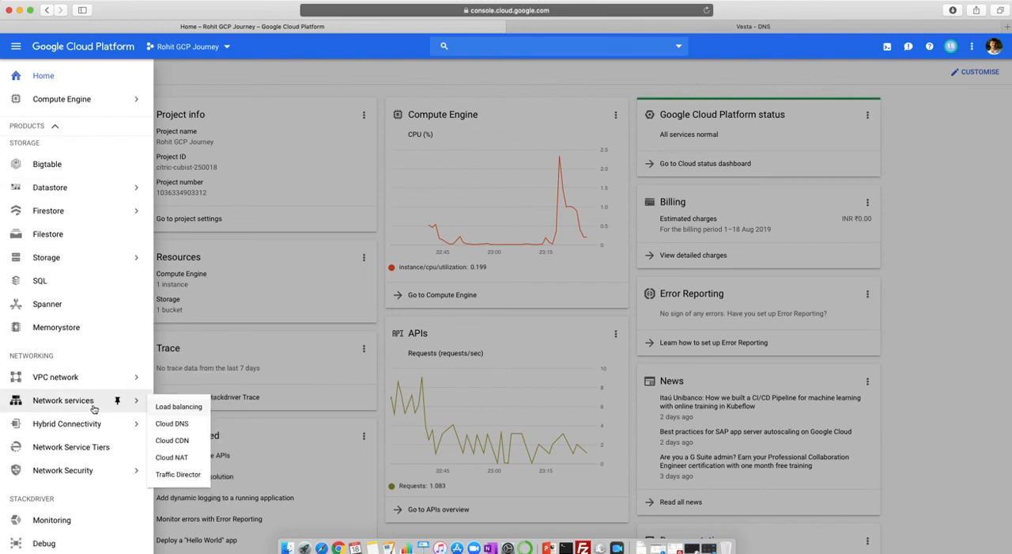
left_click(177, 425)
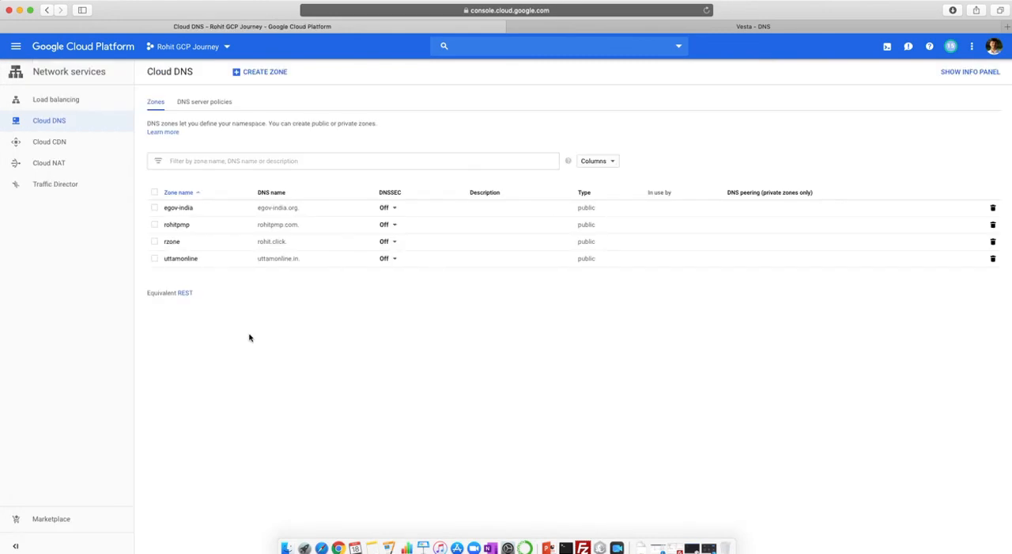
left_click(176, 225)
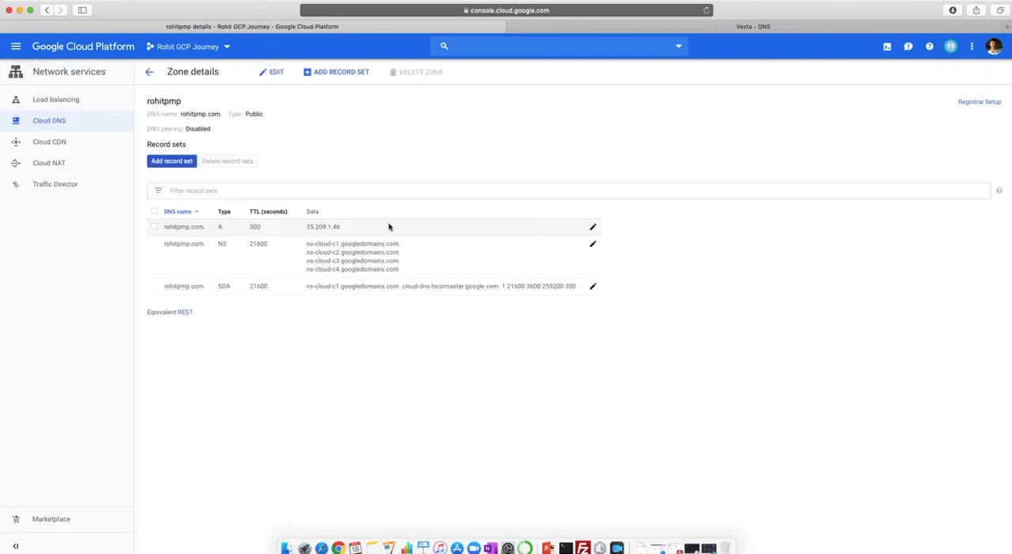
- Copy the name server from the zone's SOA record, set Vesta's SOA to ns-cloud-c1.googledomains.com and save the DNS domain
left_click_drag(400, 246, 308, 245)
key("super+c")
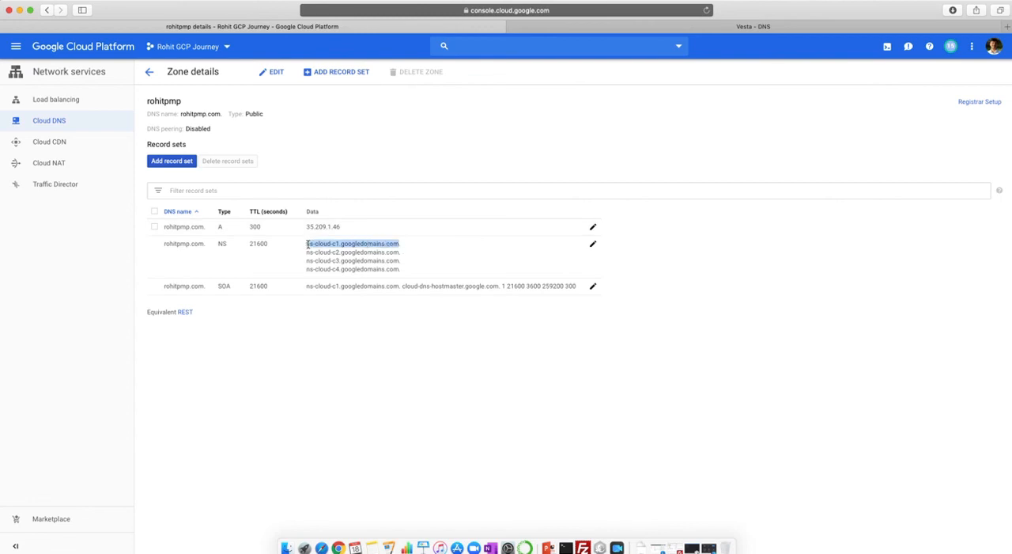
left_click(309, 289)
left_click_drag(307, 290, 394, 286)
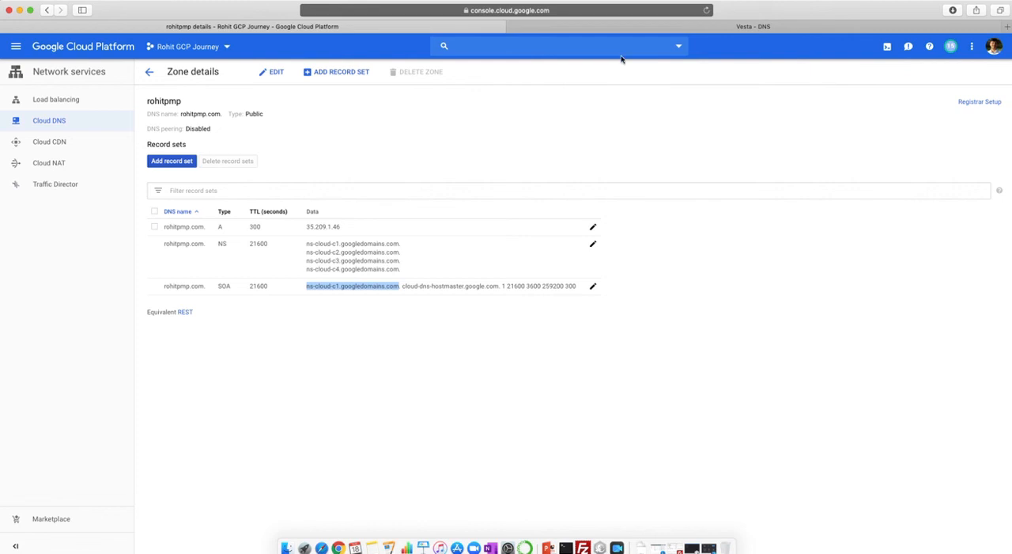
left_click(627, 32)
key("super+v")
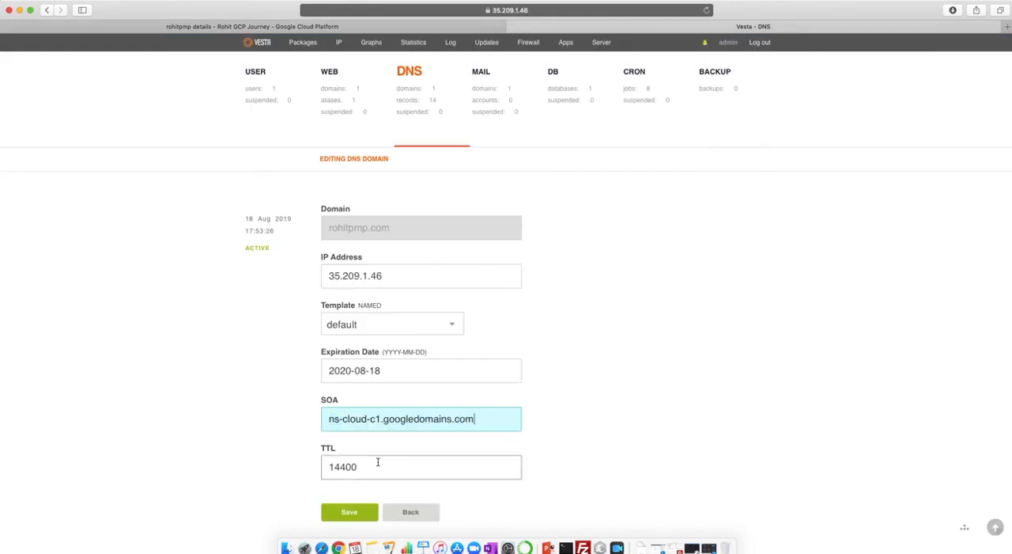
left_click(353, 515)
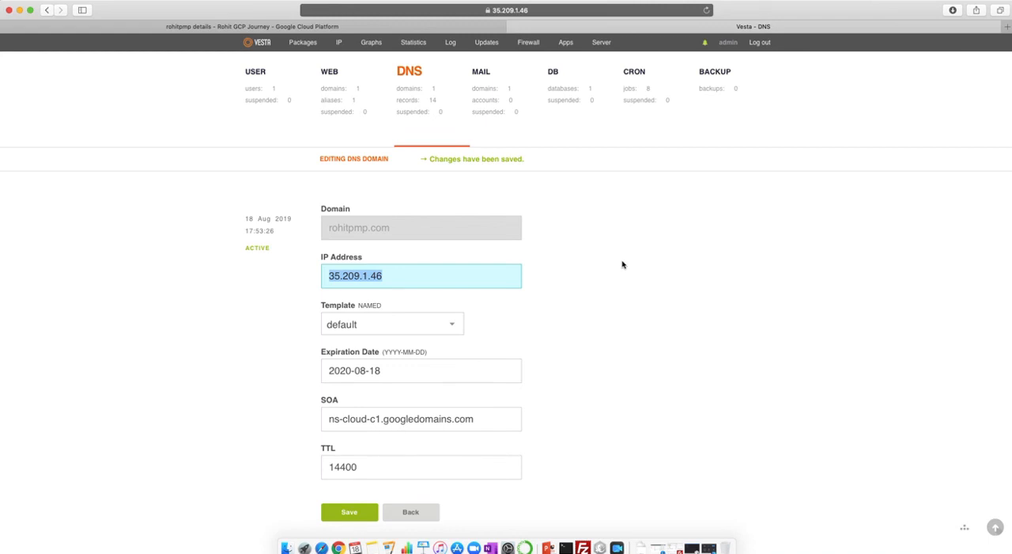
- Load rohitpmp.com in a new browser tab to check the hosted site
key("super+t")
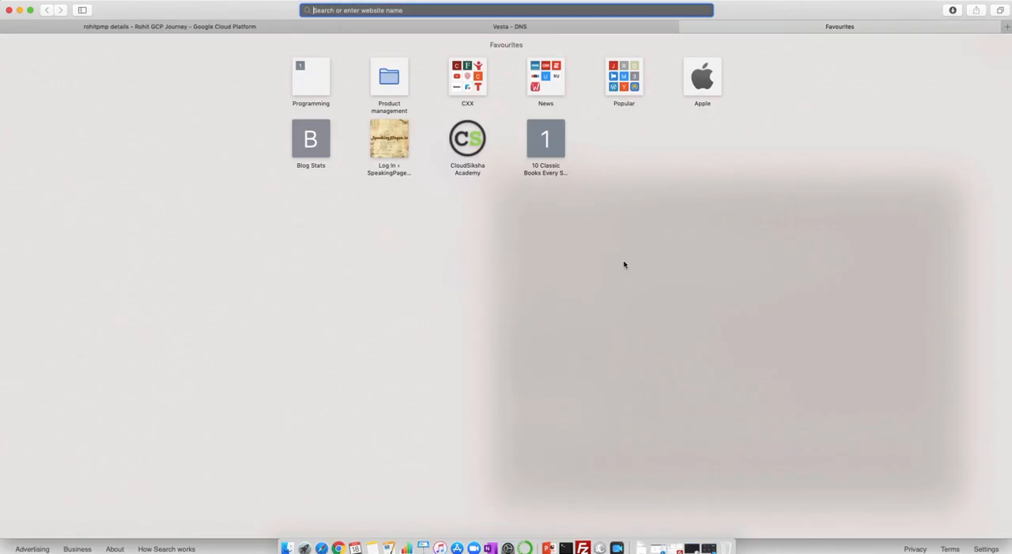
type("rohit")
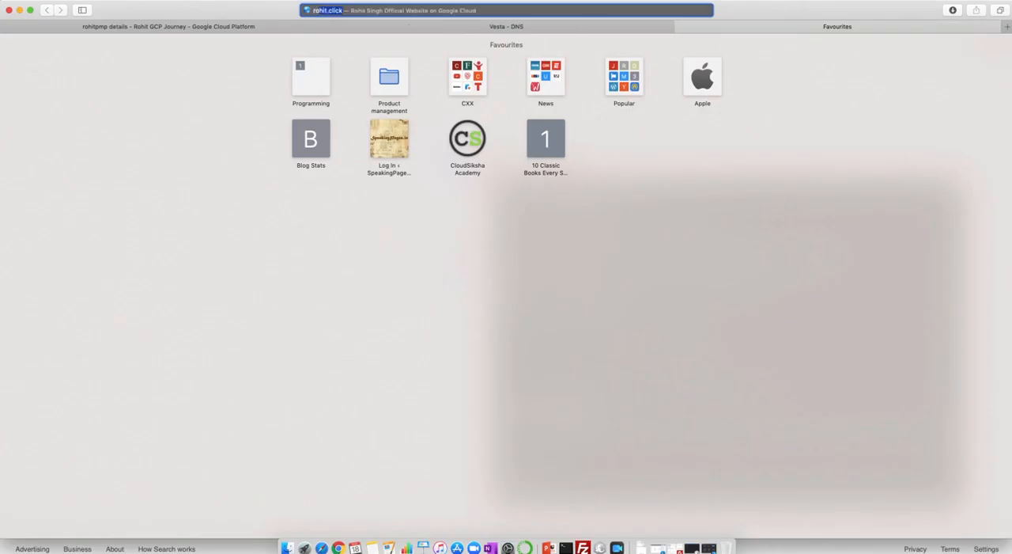
type("pmp")
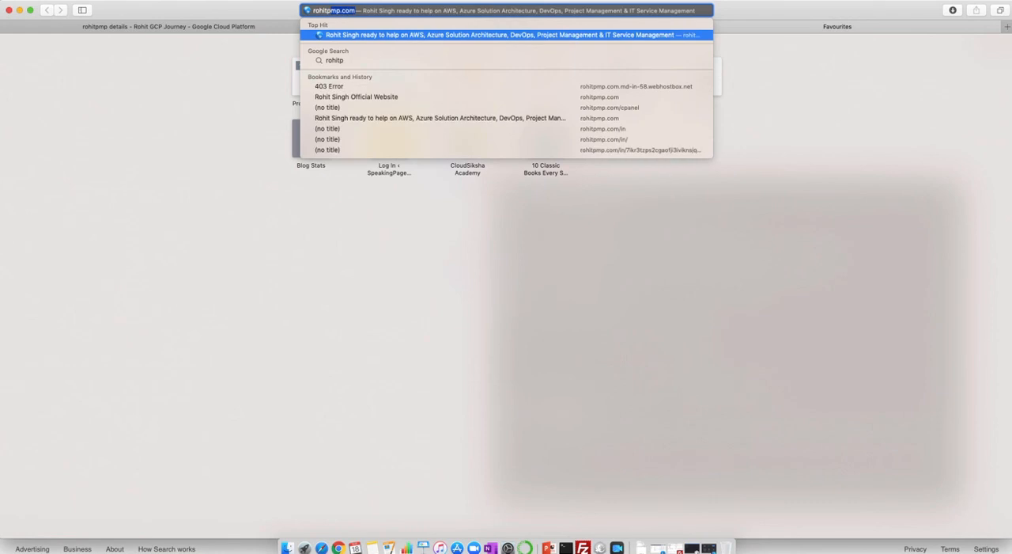
key("Right")
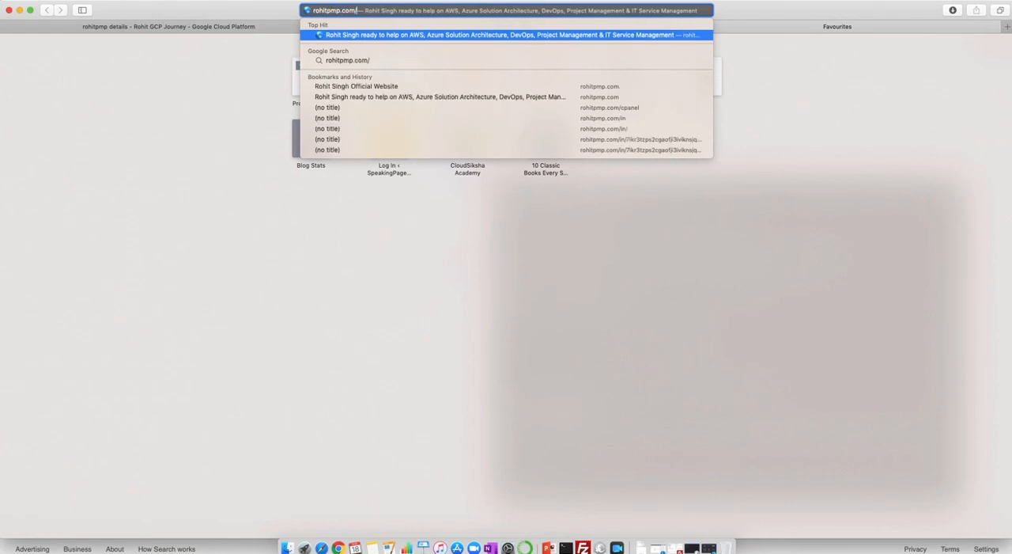
key("Return")
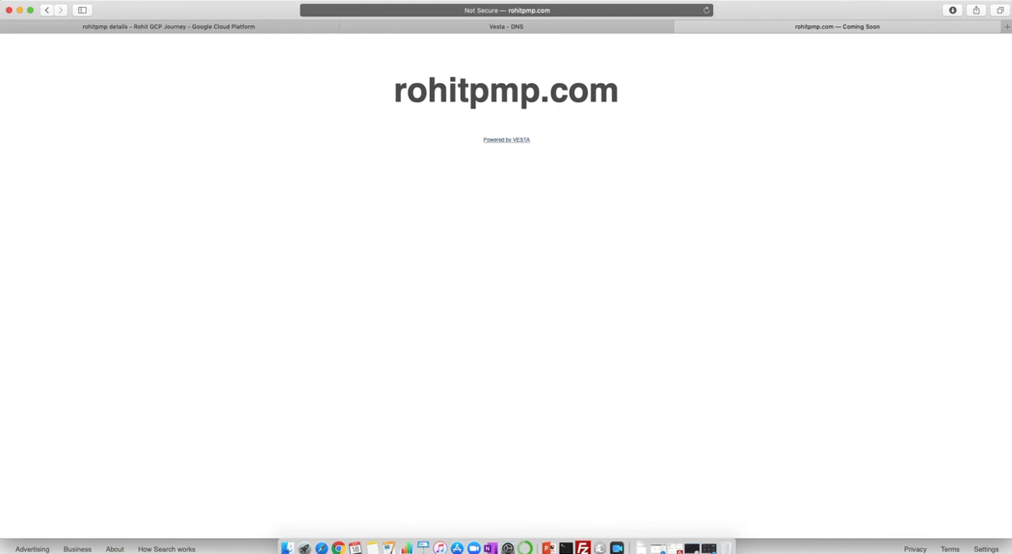
- Review the Cloud DNS record sets and the rohitpmp.com page, and return to the web domain list in Vesta
left_click(277, 27)
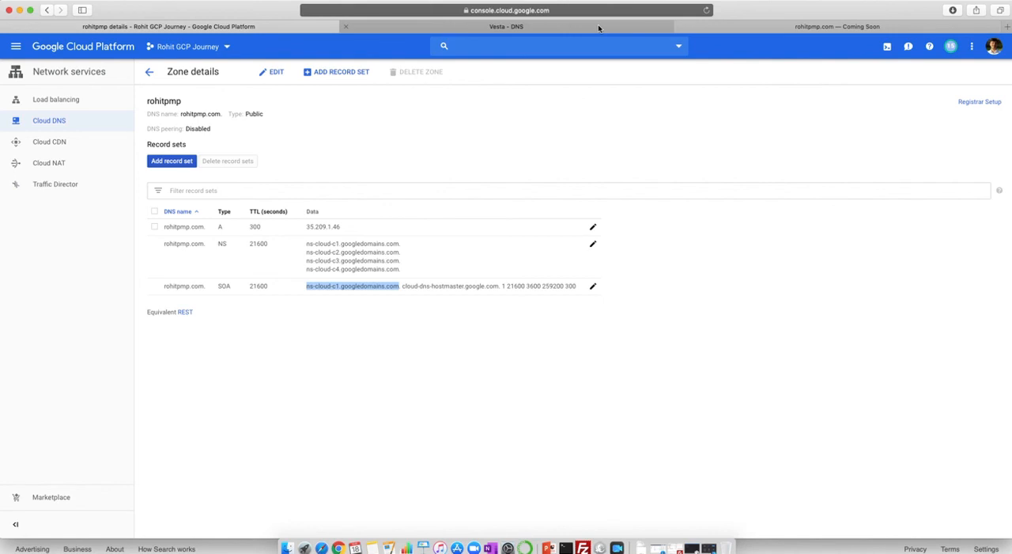
left_click(732, 26)
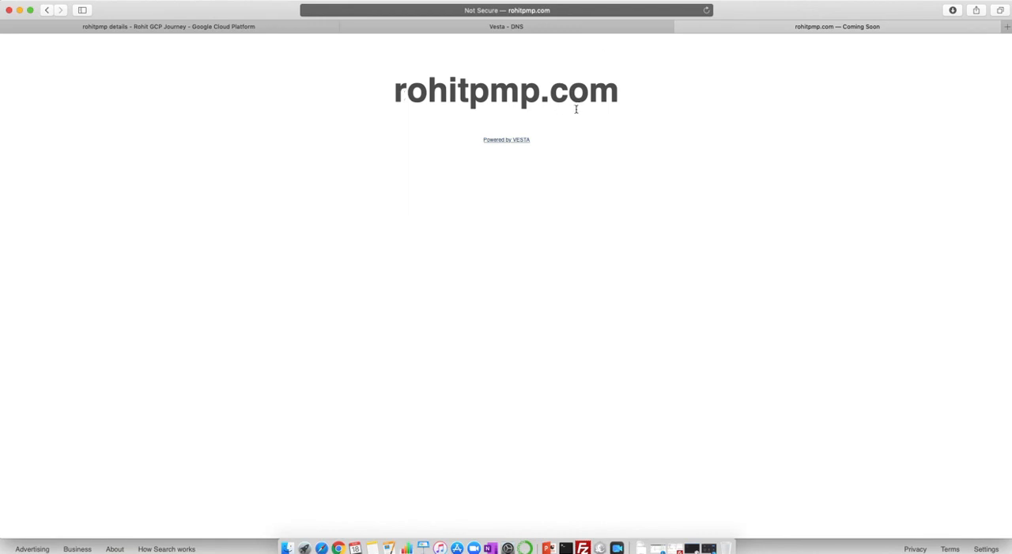
left_click_drag(619, 95, 397, 90)
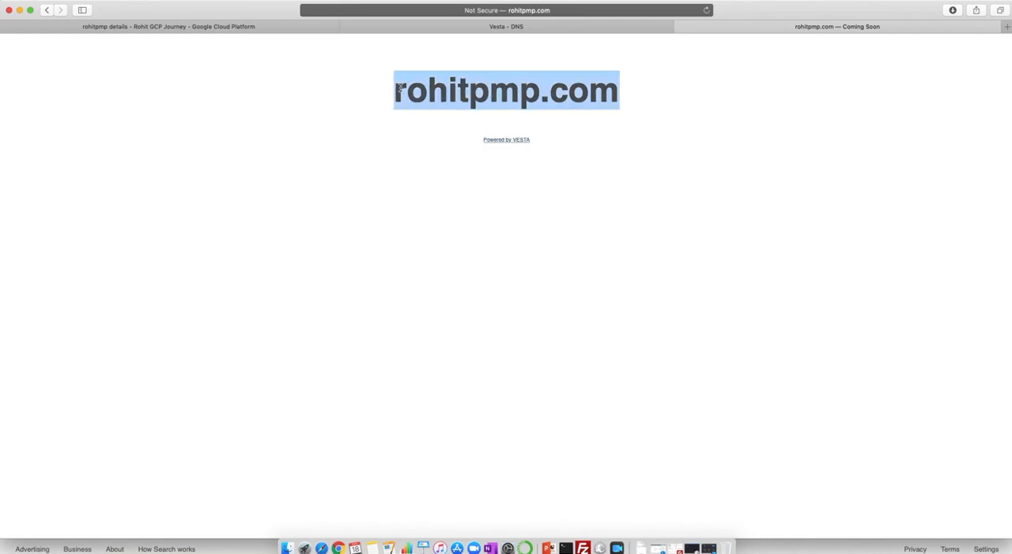
left_click(426, 31)
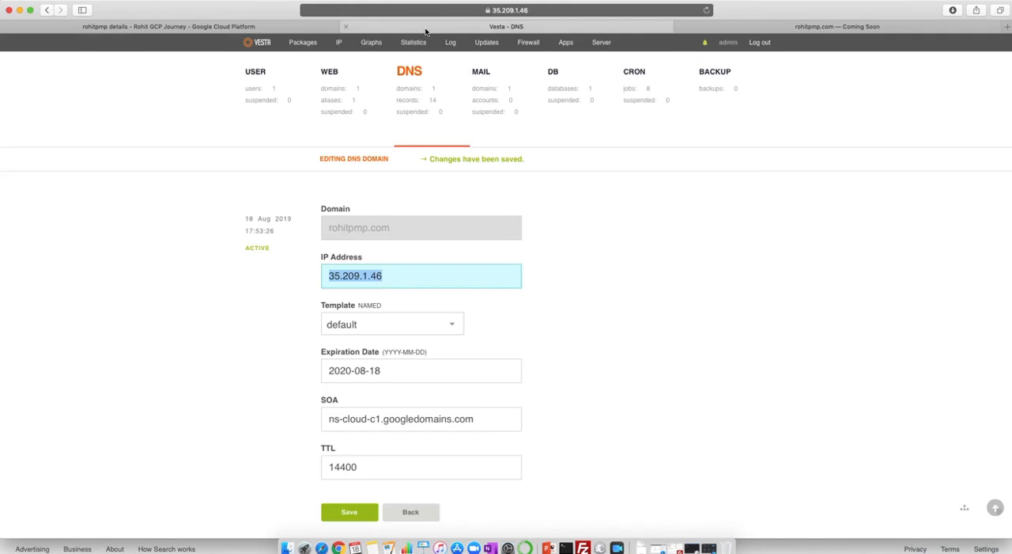
left_click(335, 76)
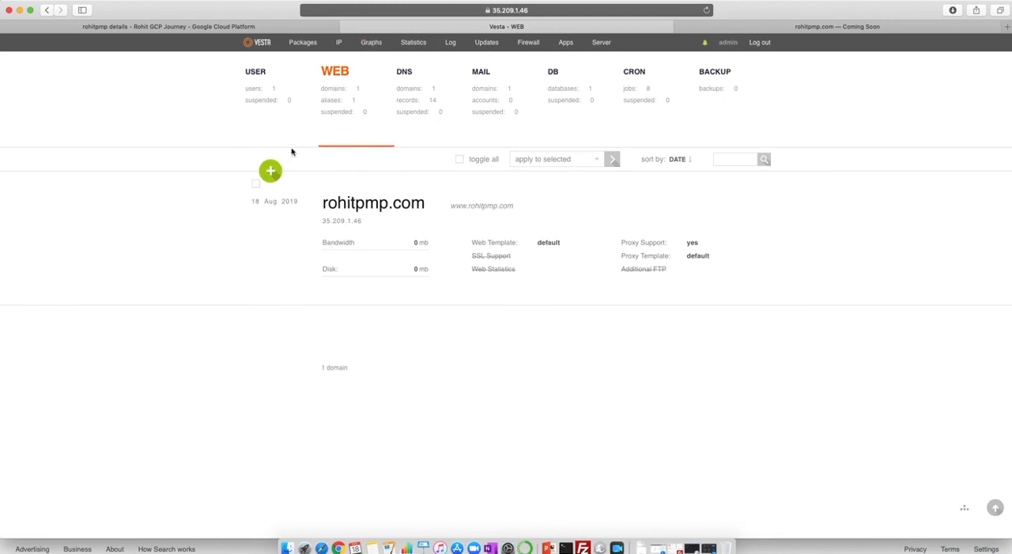
mouse_move(539, 181)
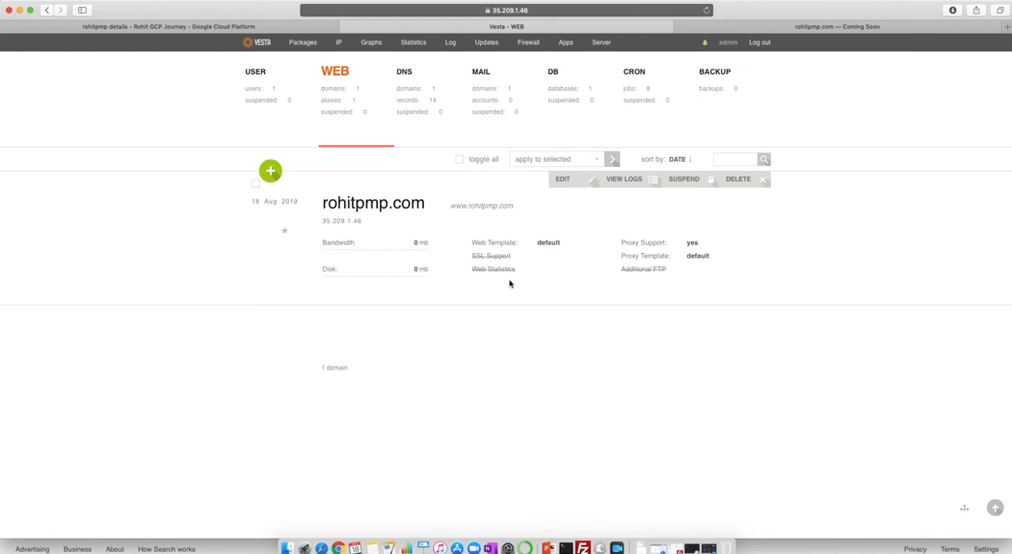
- Switch to the VM's root SSH terminal window and list the shell command history
key("super+Tab")
key("Escape")
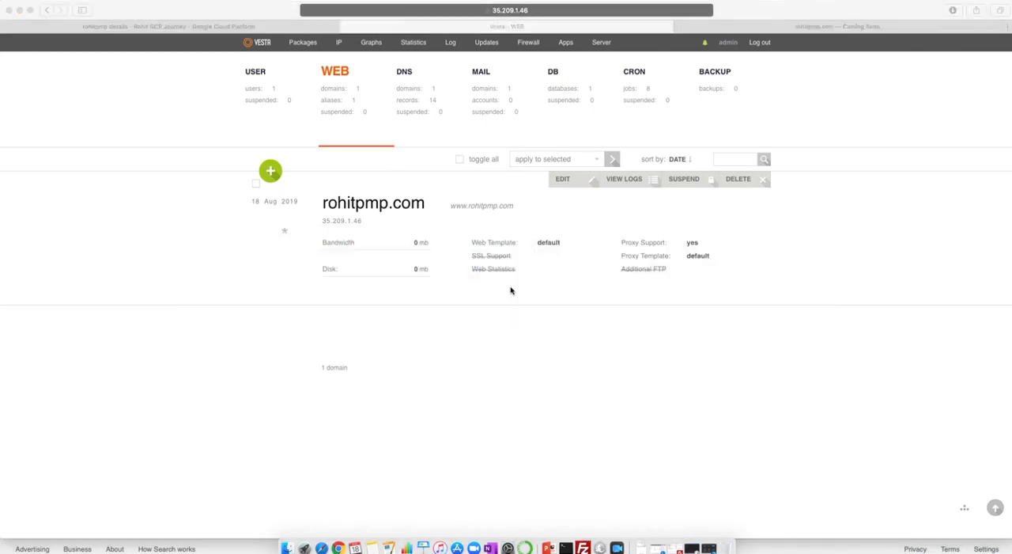
left_click(229, 1)
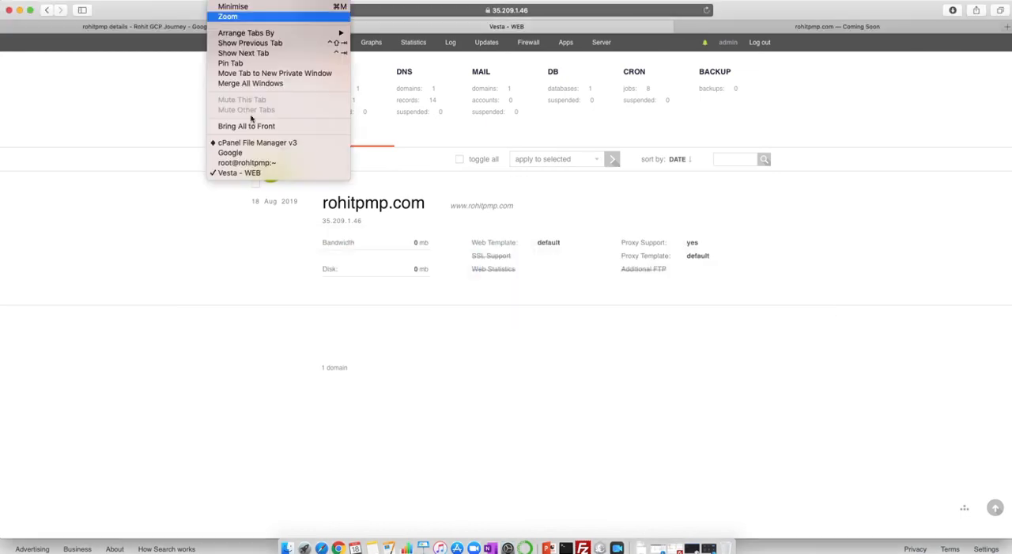
left_click(250, 164)
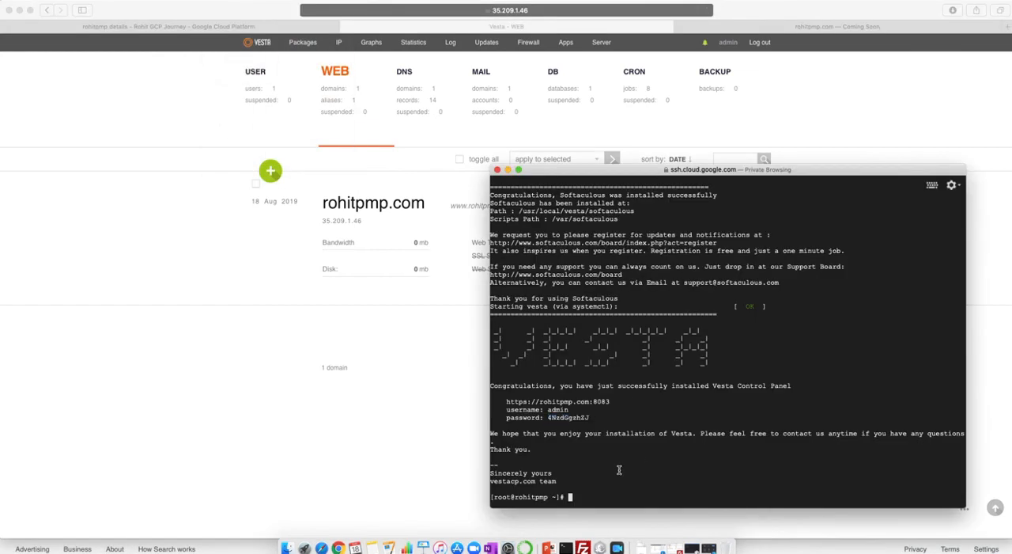
type("history")
key("Return")
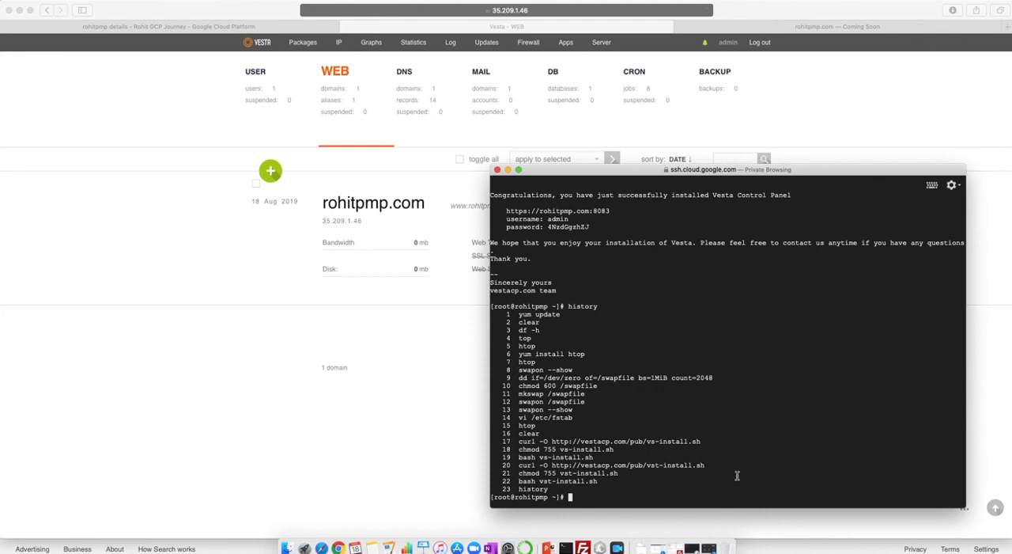
- Run htop to examine the server's CPU, memory and swap usage, and quit it
type("htop")
key("Return")
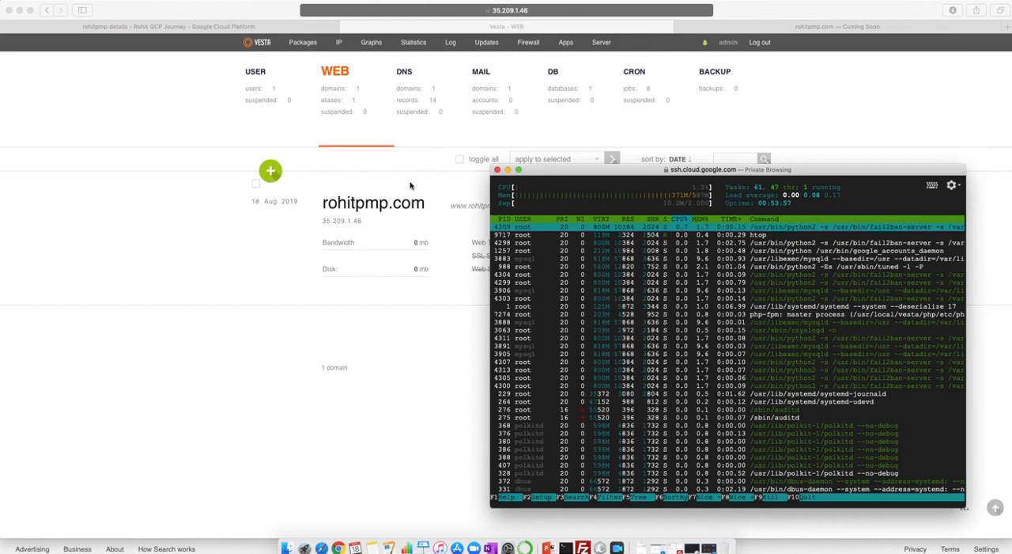
left_click(611, 427)
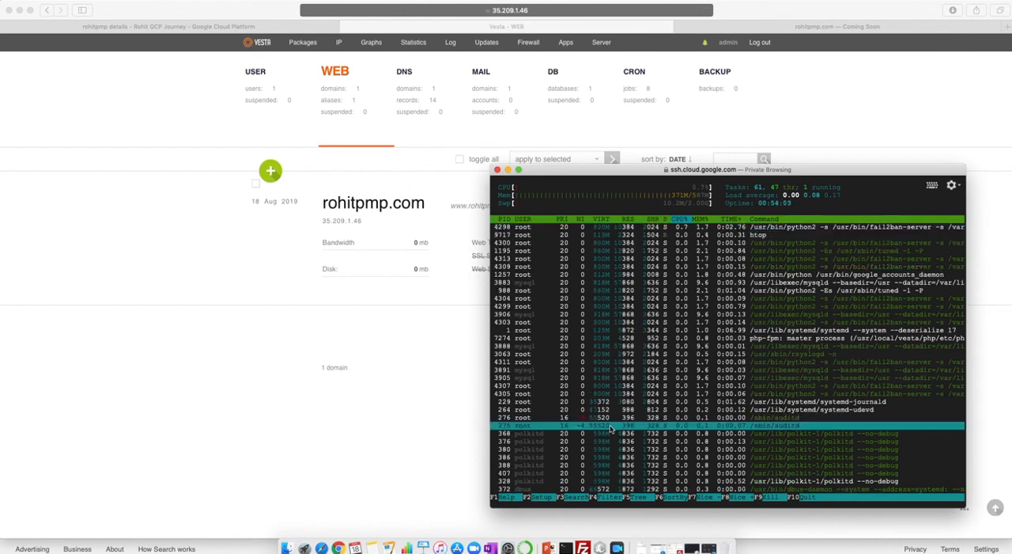
key("q")
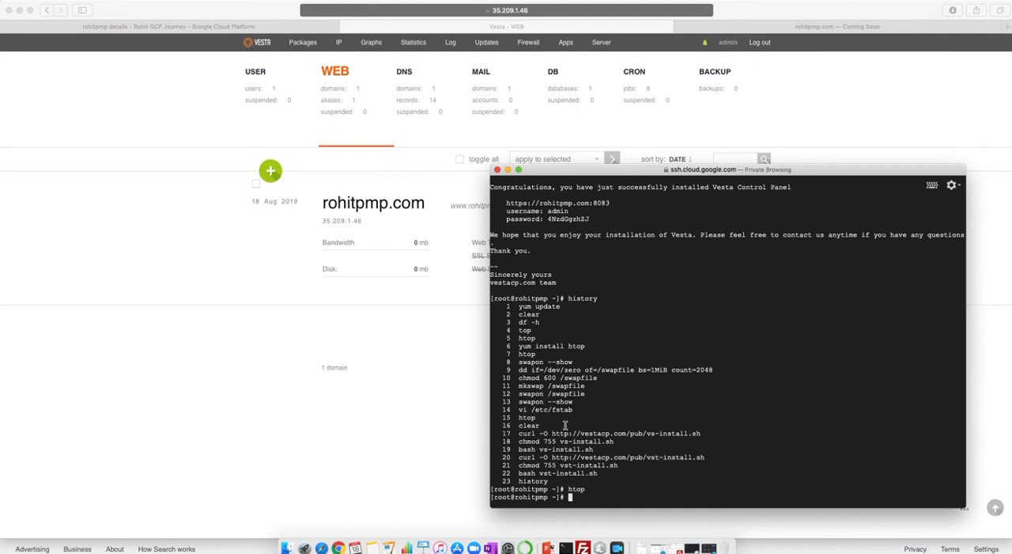
- Return to Vesta from the terminal and add rohit.click as a web domain with DNS and mail support
left_click(279, 310)
mouse_move(278, 285)
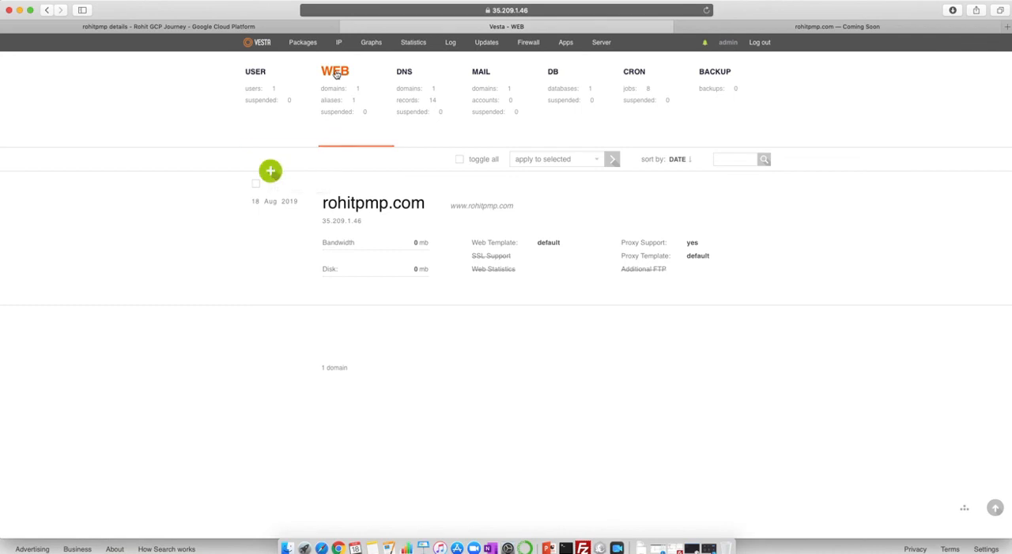
left_click(270, 173)
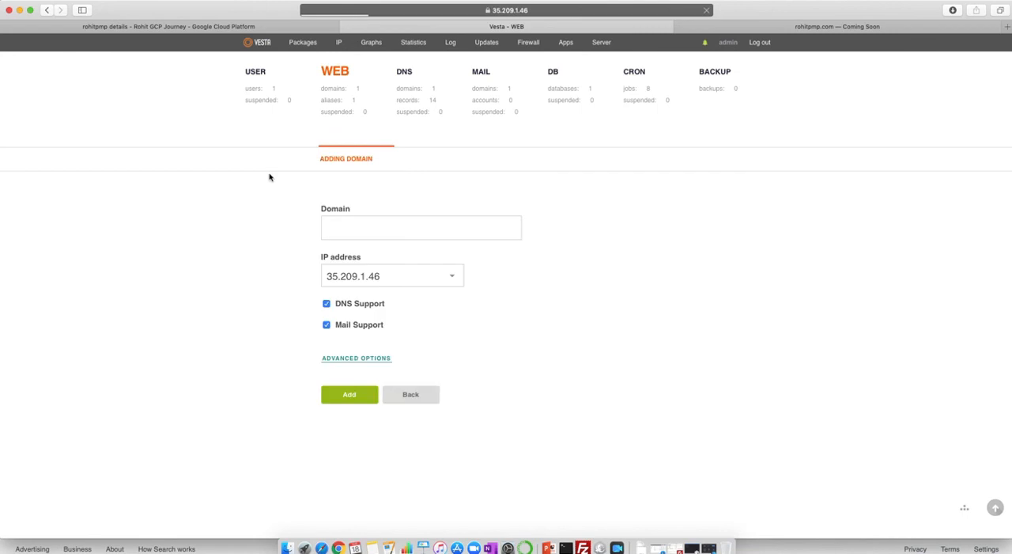
type("rohitcl")
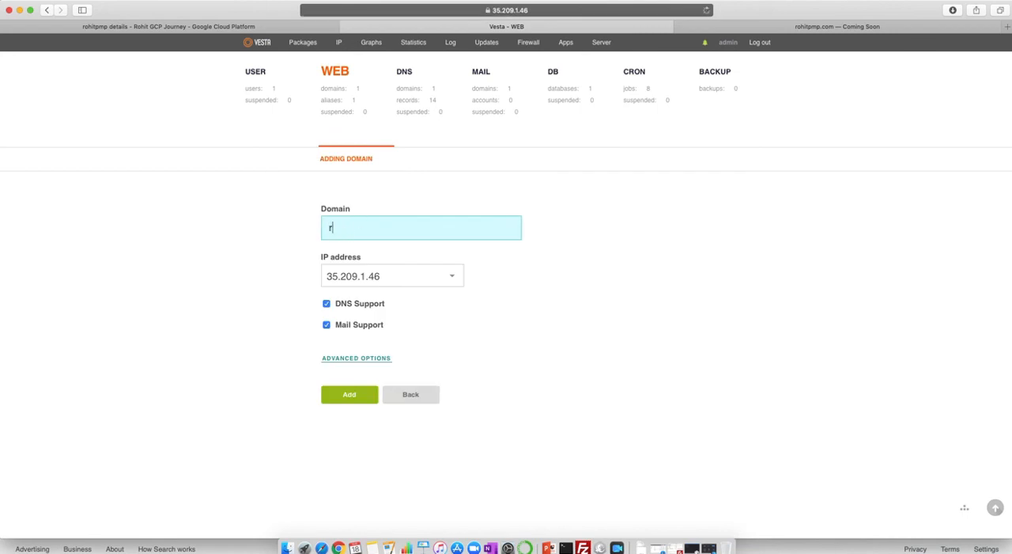
key("BackSpace")
type(".clic")
left_click(352, 395)
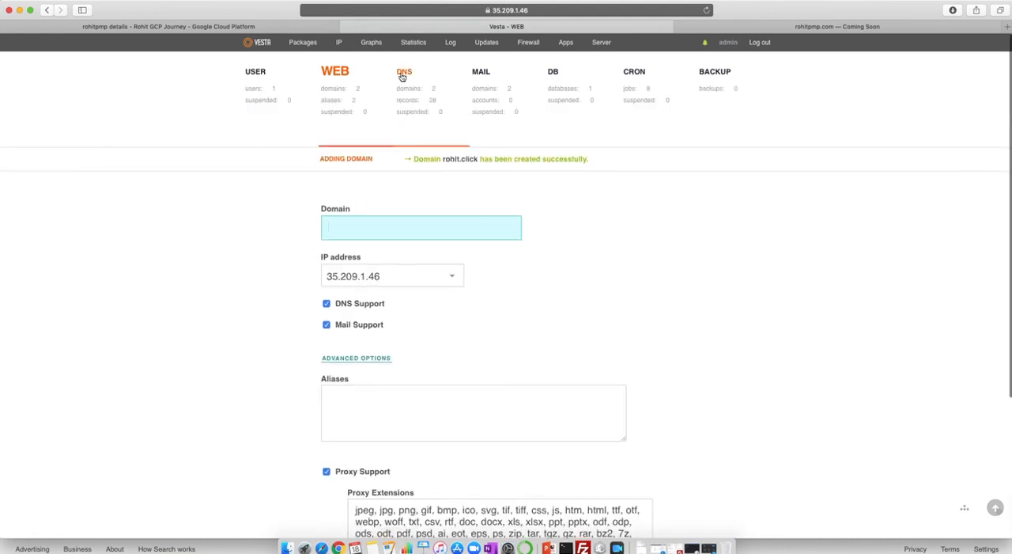
- Set the SOA of rohit.click's DNS domain in Vesta to ns-cloud-e1.googledomains.com, copied from the rzone zone in Cloud DNS, and save
left_click(402, 73)
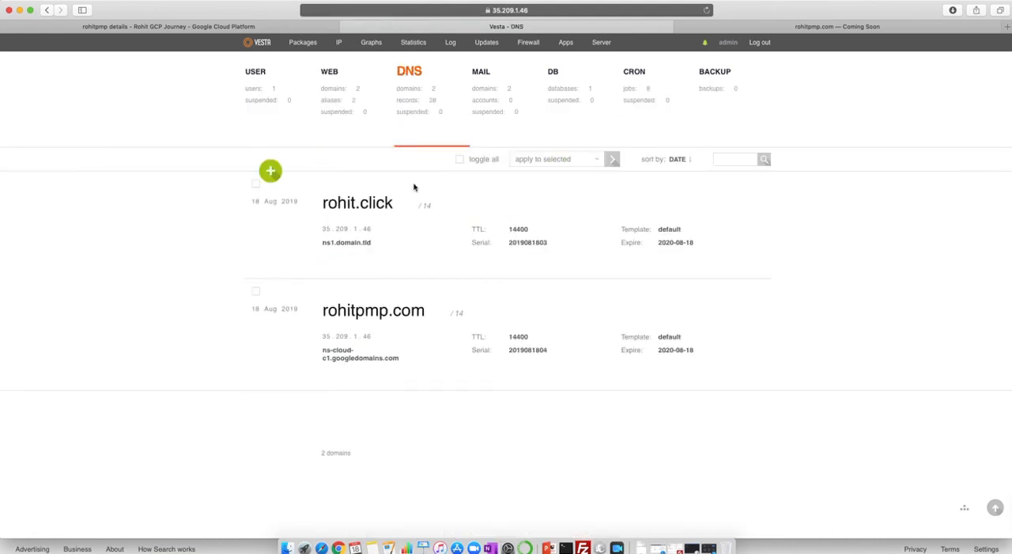
mouse_move(375, 209)
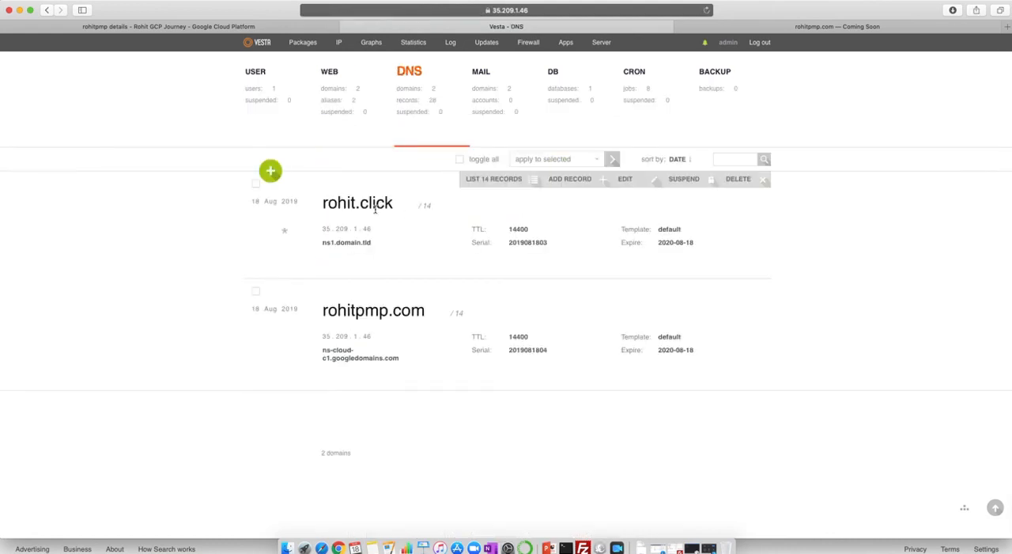
left_click(629, 183)
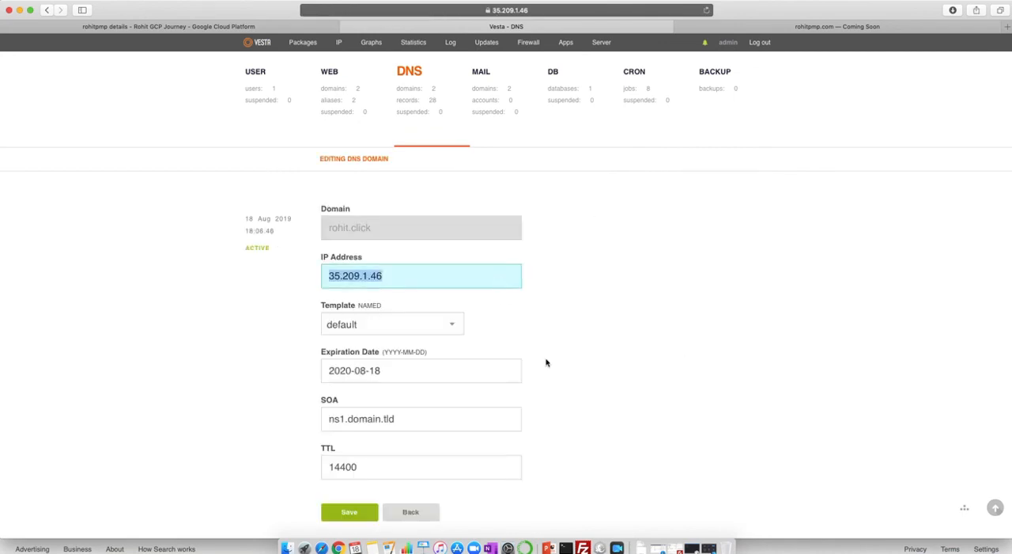
left_click_drag(407, 422, 319, 420)
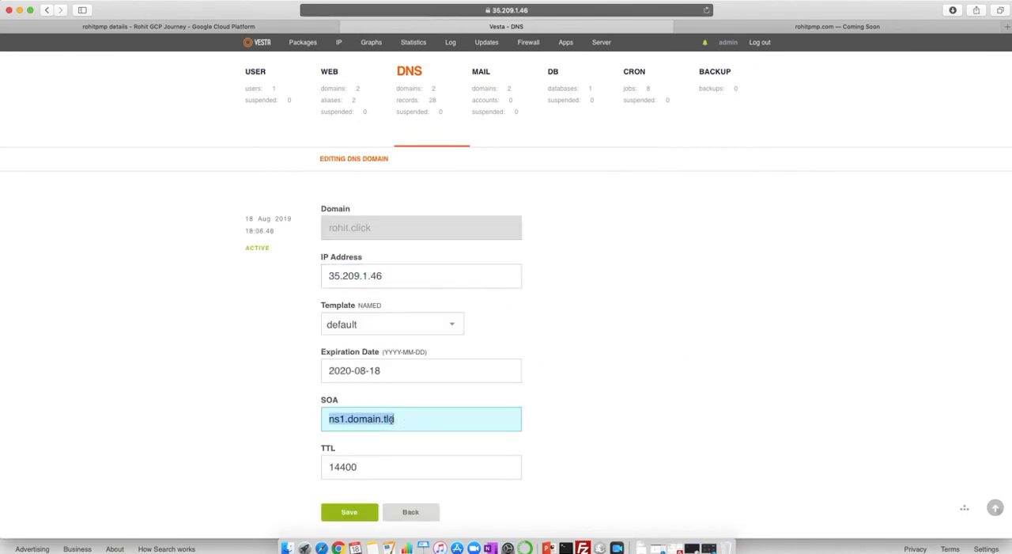
left_click(169, 28)
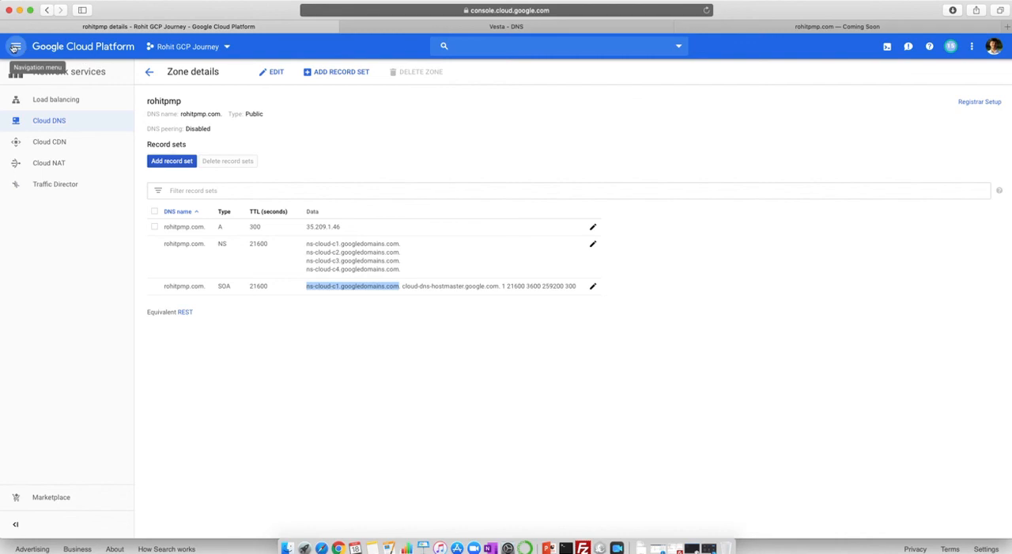
left_click(65, 123)
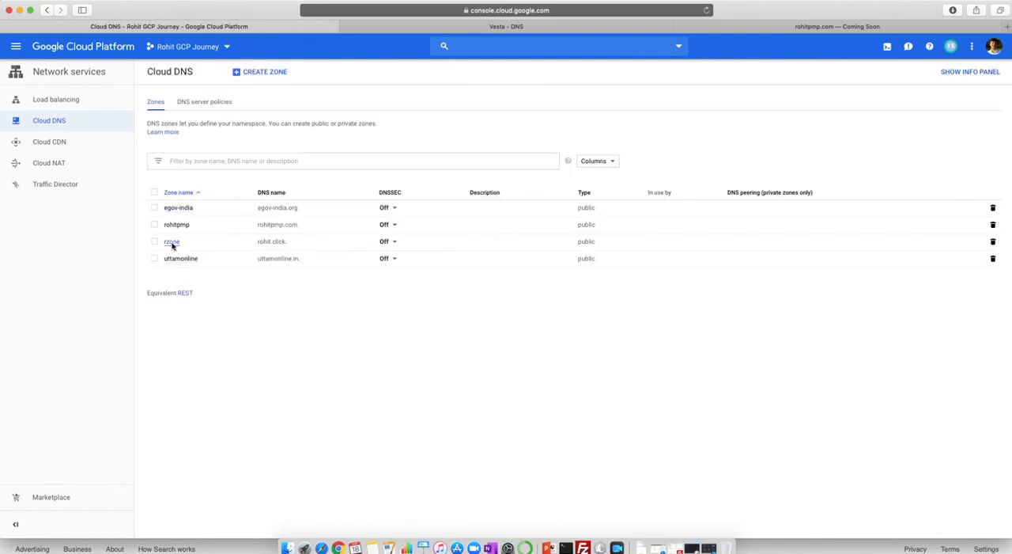
left_click(174, 242)
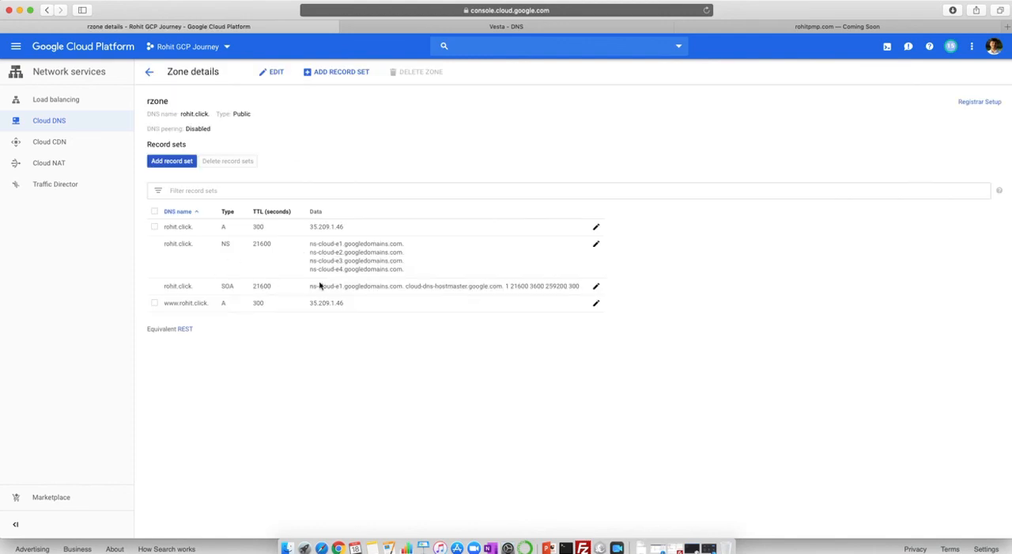
left_click_drag(312, 245, 403, 246)
key("super+c")
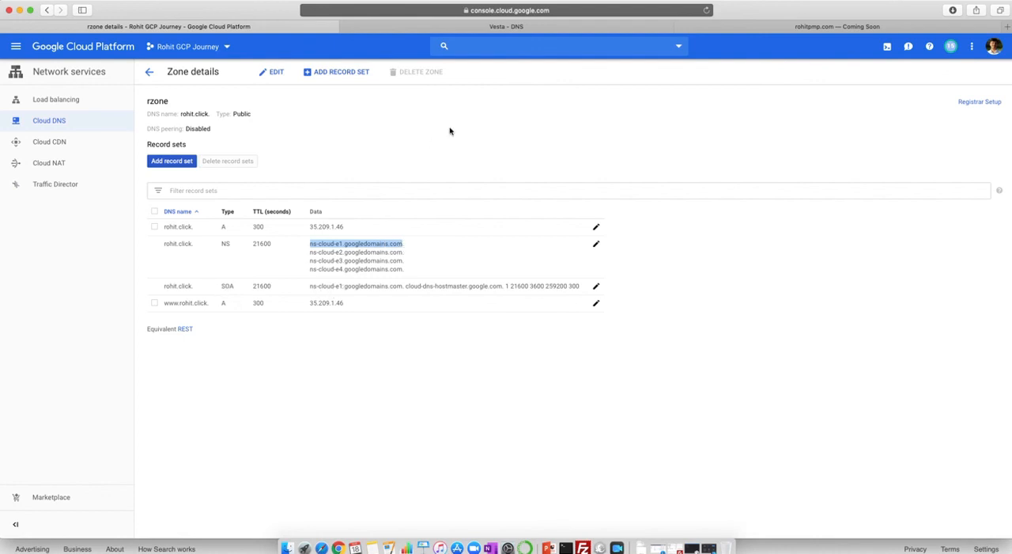
left_click(476, 25)
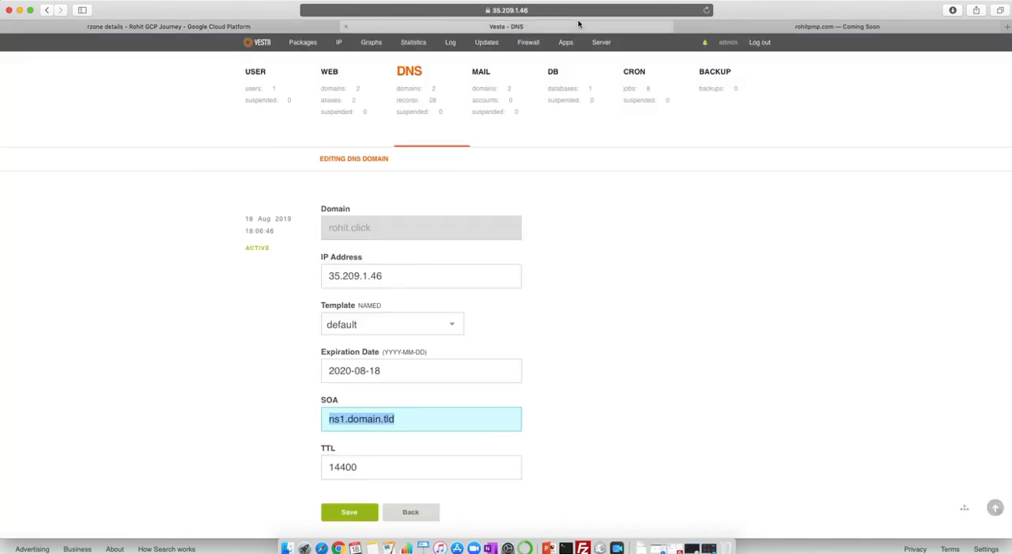
key("super+v")
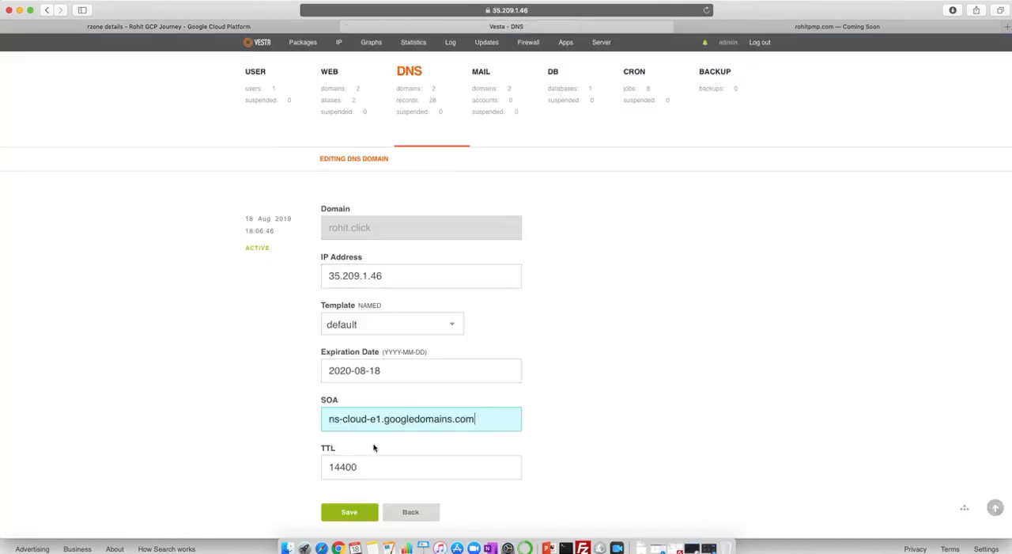
left_click(351, 514)
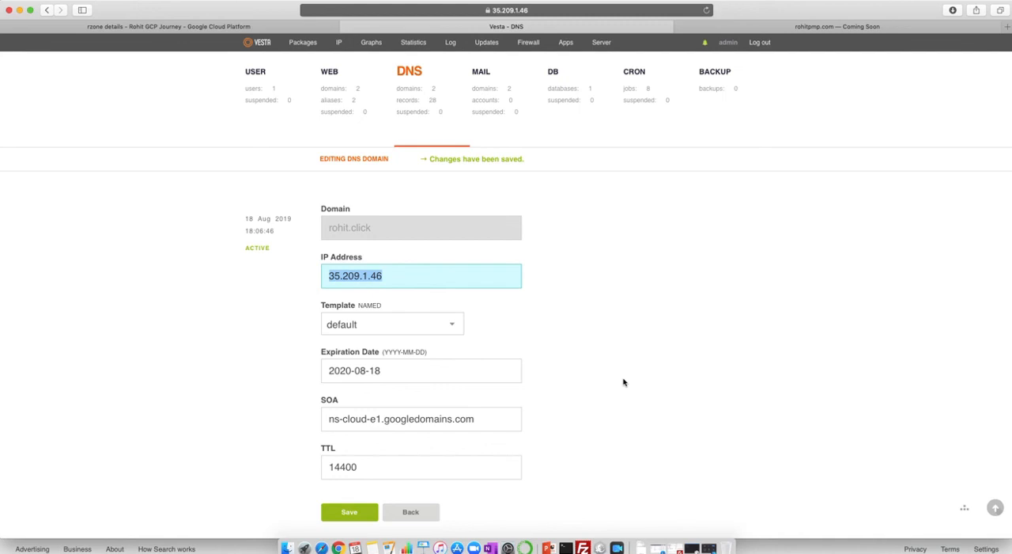
- Load rohit.click in the browser tab showing rohitpmp.com and check the domain name in the page heading
left_click(795, 31)
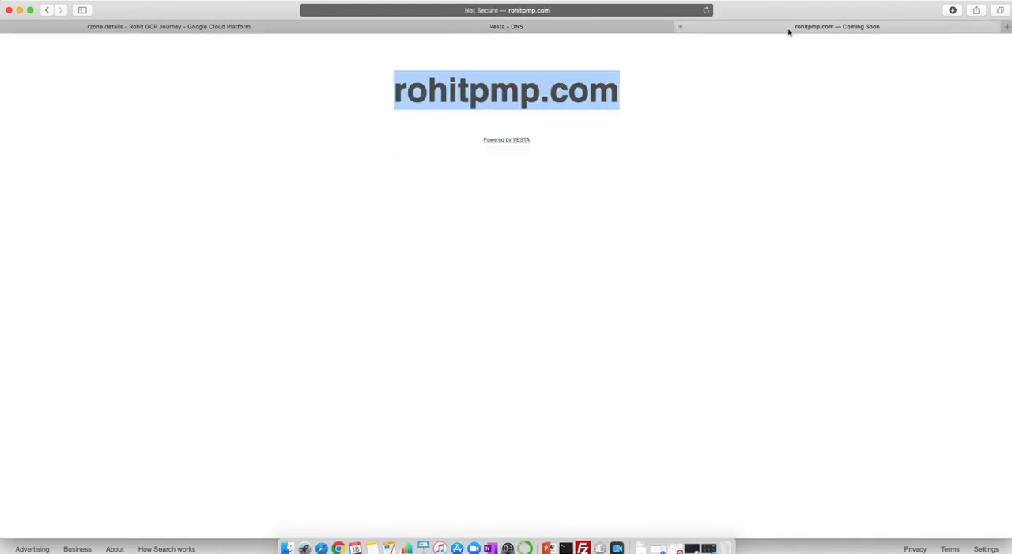
left_click(592, 11)
type("rohit")
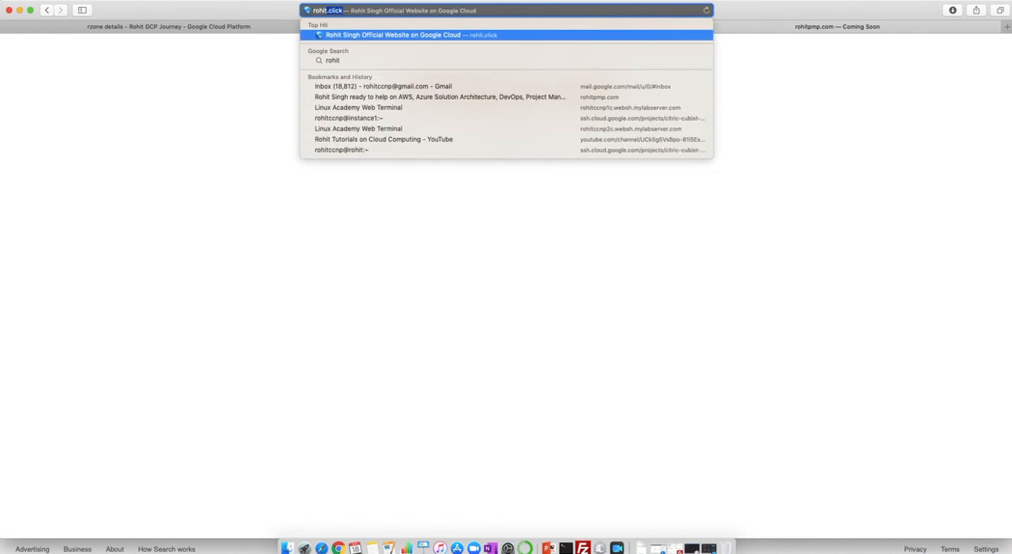
key("Return")
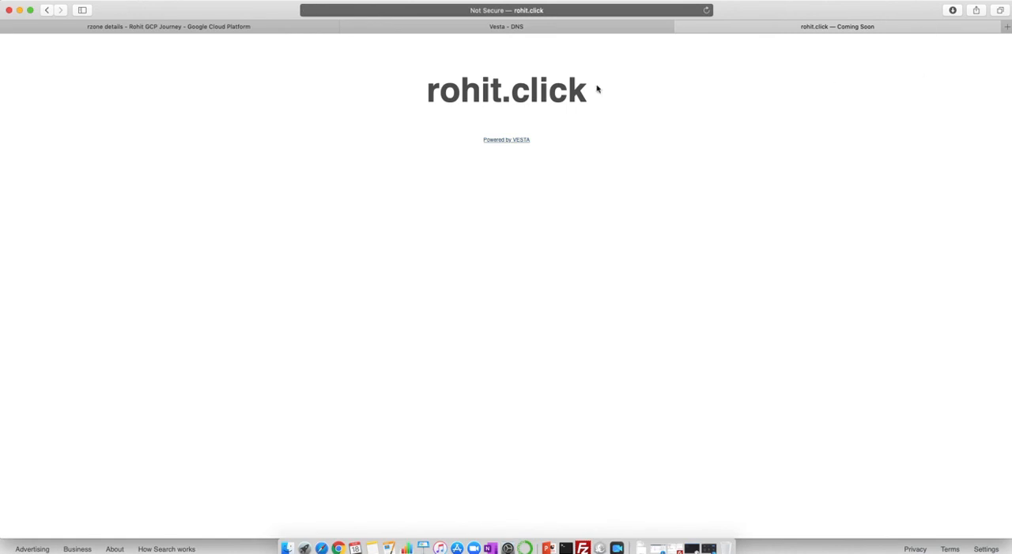
left_click_drag(427, 89, 601, 100)
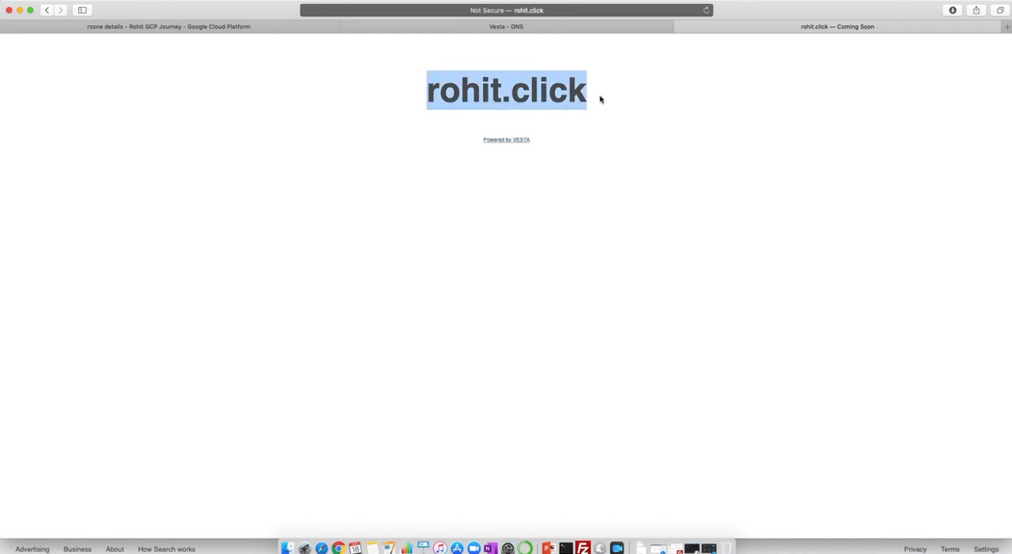
- Return to Vesta's web domain list and open the form for adding another domain
left_click(411, 28)
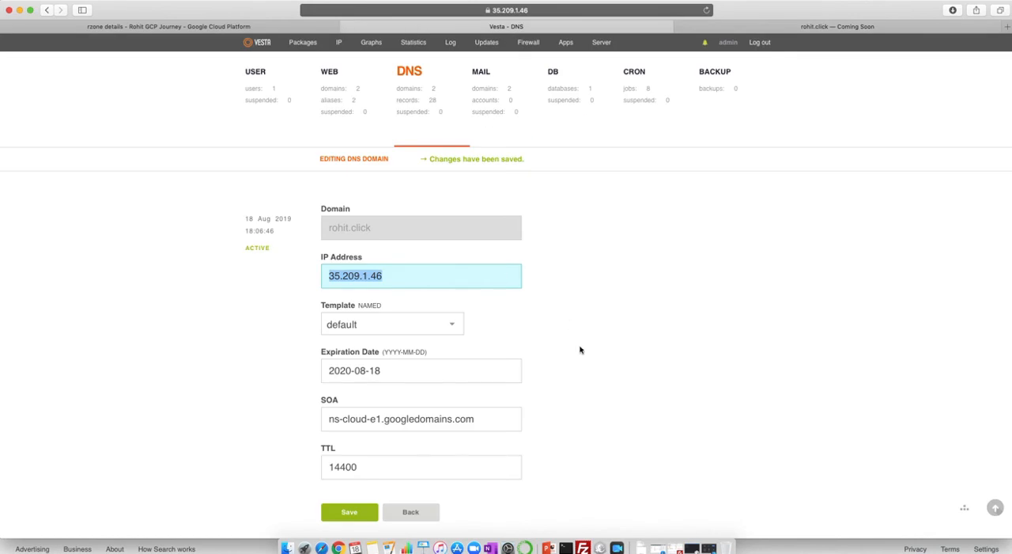
left_click(333, 75)
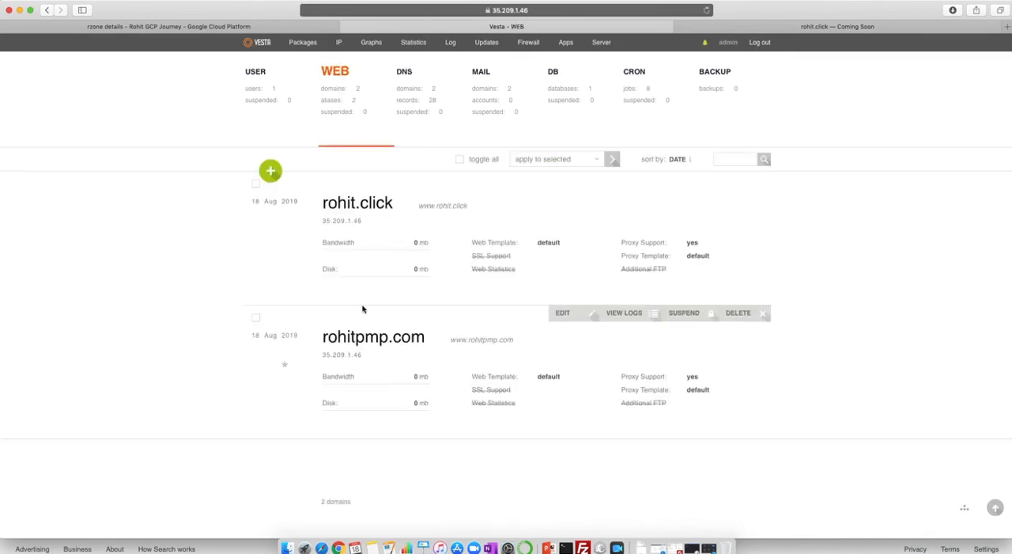
left_click(270, 172)
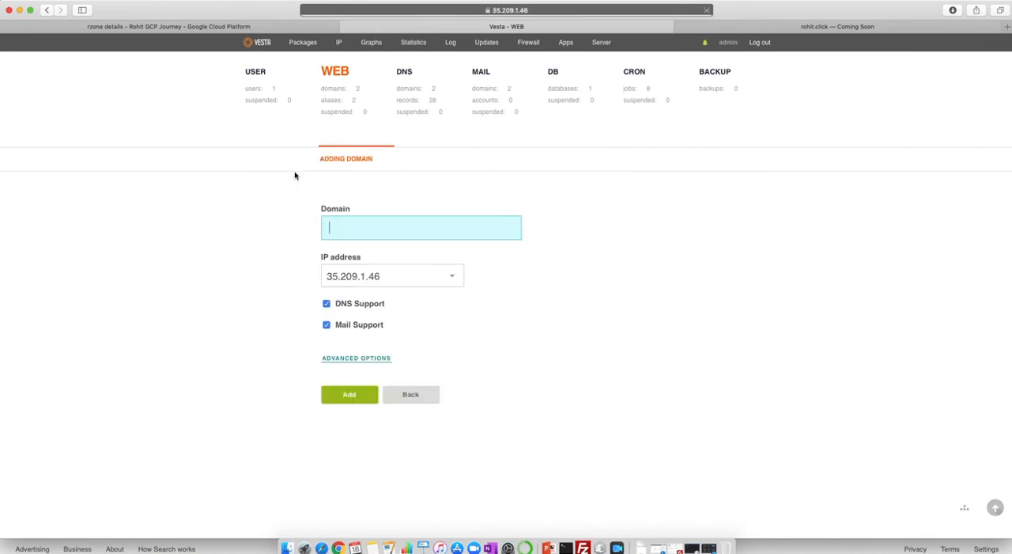
- Copy the name server ns-cloud-d1.googledomains.com from the NS record of the egov-india zone in Cloud DNS
left_click(241, 27)
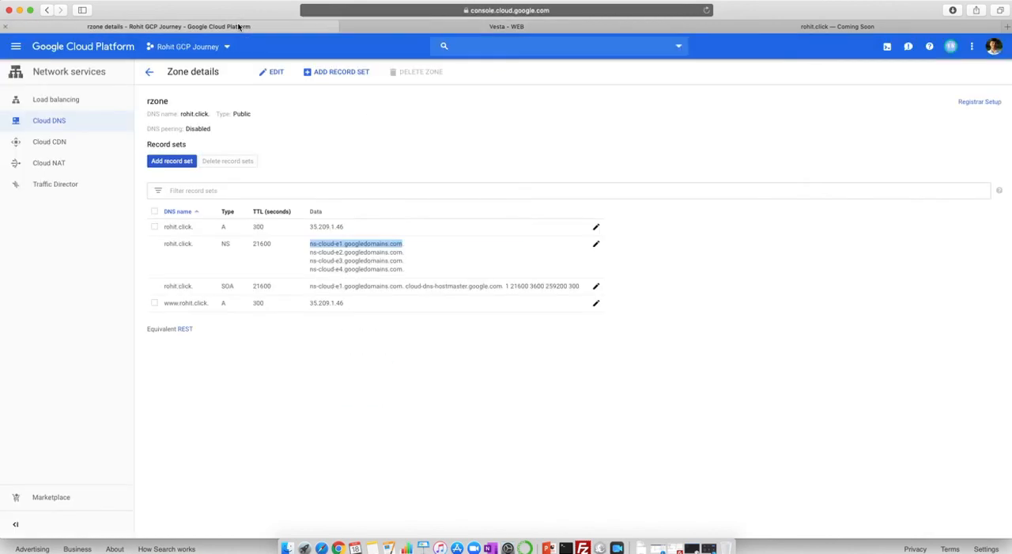
left_click(150, 74)
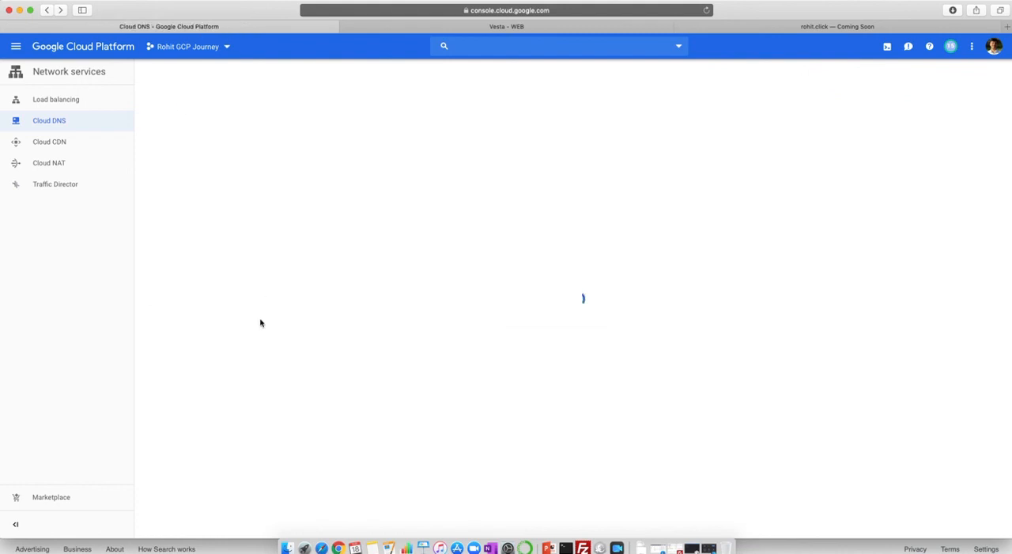
left_click(179, 208)
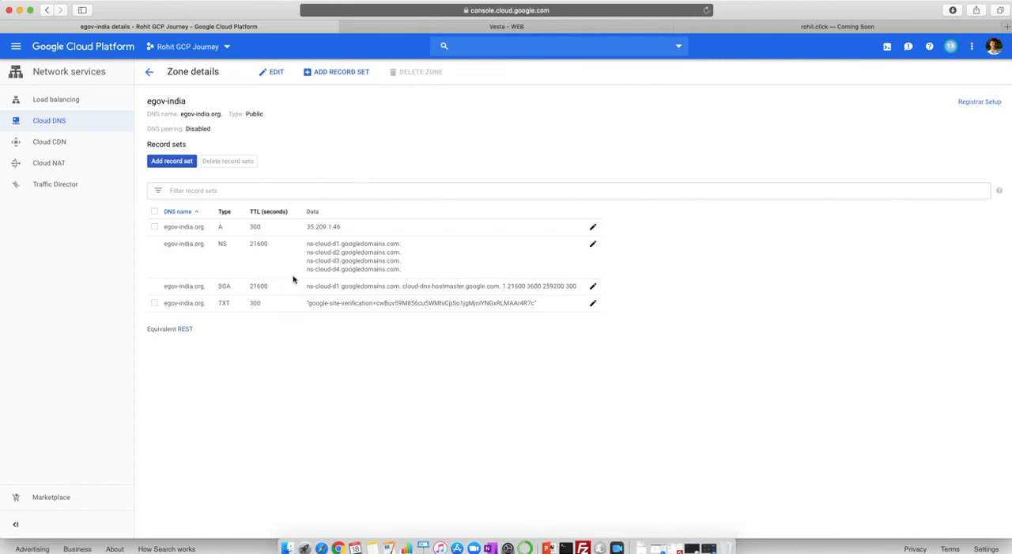
left_click_drag(307, 247, 399, 246)
key("super+c")
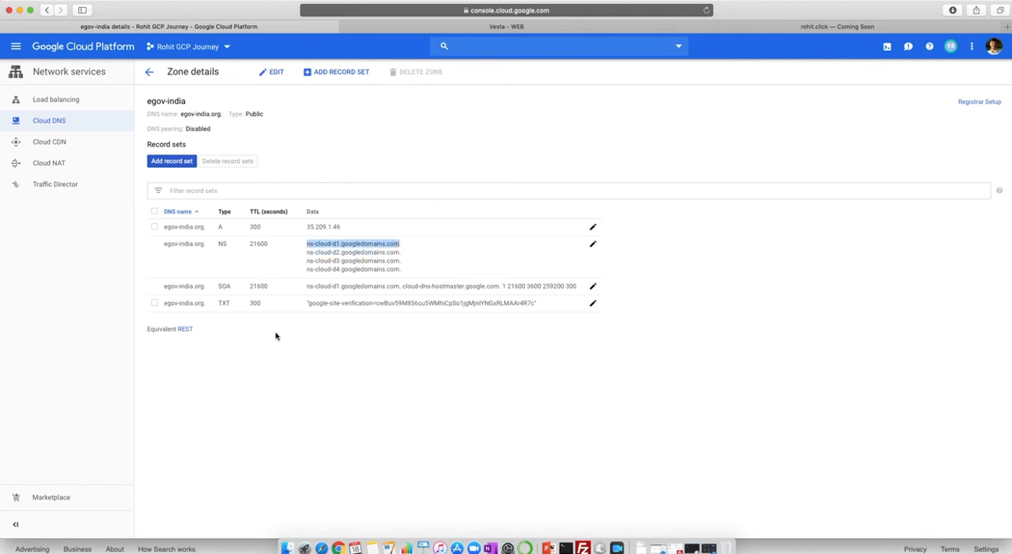
- Switch back to Vesta and add egov-india.org as a web domain with DNS and mail support
left_click(461, 35)
left_click(462, 33)
type("egov-i")
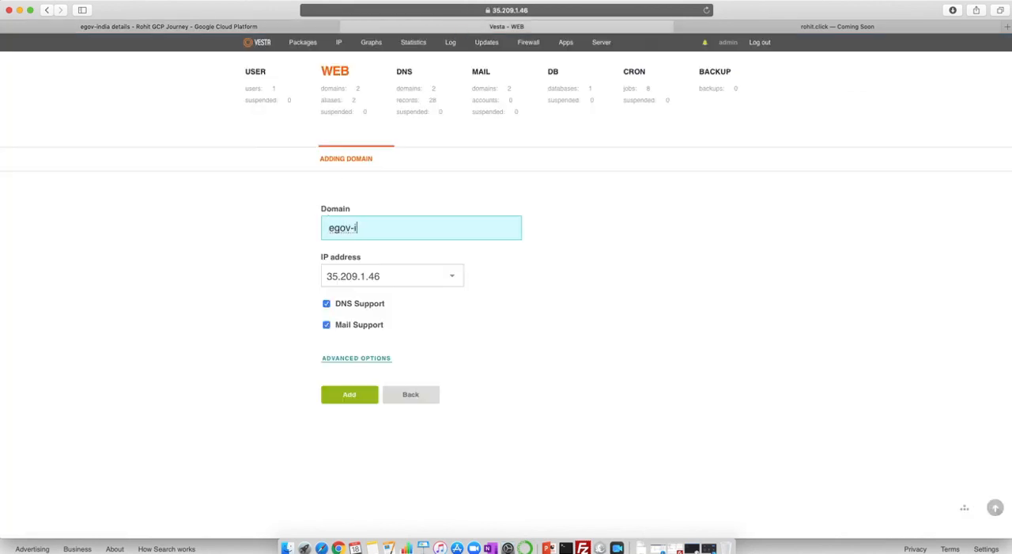
type("ndia.org")
left_click(350, 400)
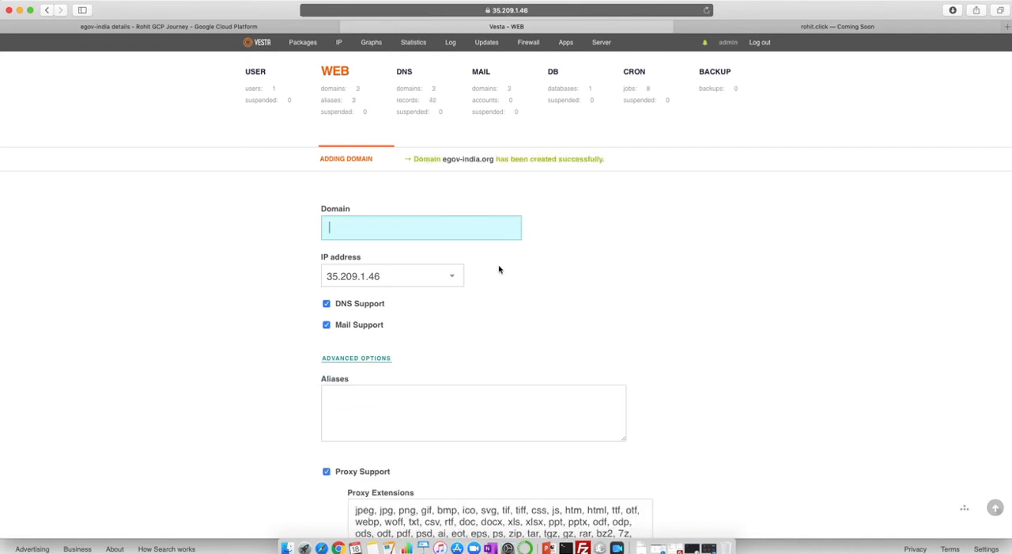
- Set the SOA of egov-india.org's DNS domain to ns-cloud-d1.googledomains.com and save the change
left_click(405, 71)
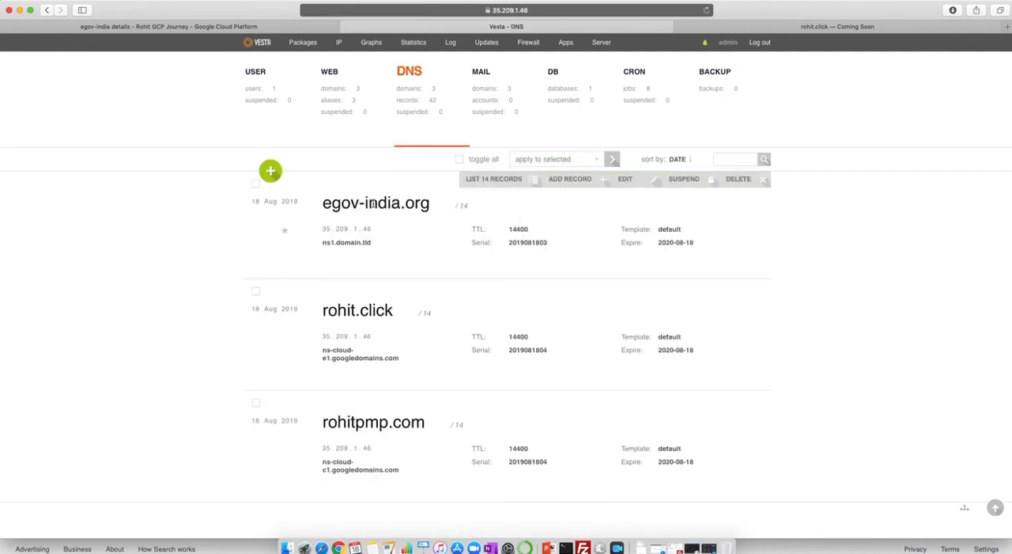
left_click(627, 183)
left_click_drag(401, 421, 265, 423)
key("super+v")
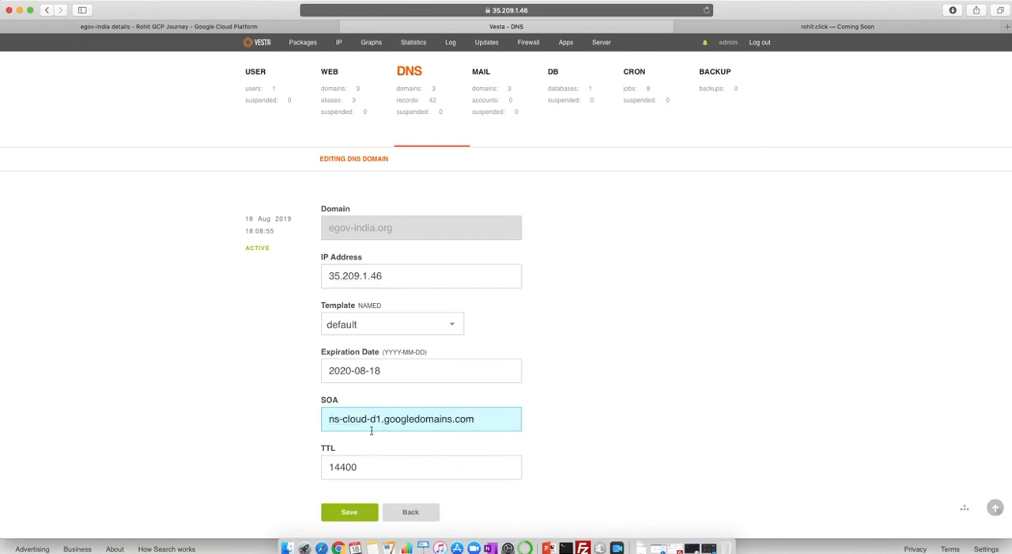
left_click(351, 511)
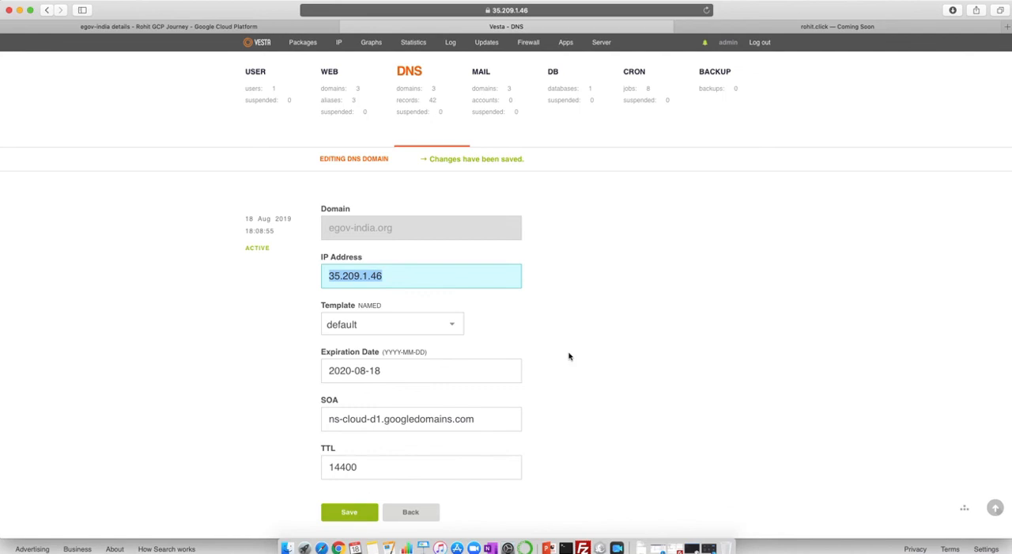
- Return to Vesta's web domain list, then copy name server ns-cloud-e1.googledomains.com from the NS record of the uttamonline zone in Cloud DNS
left_click(335, 73)
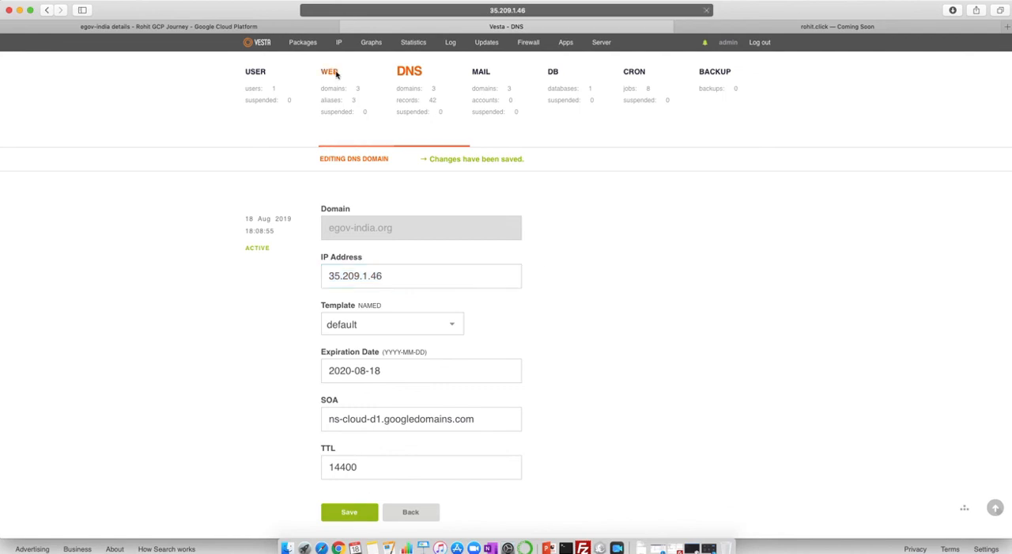
left_click(221, 26)
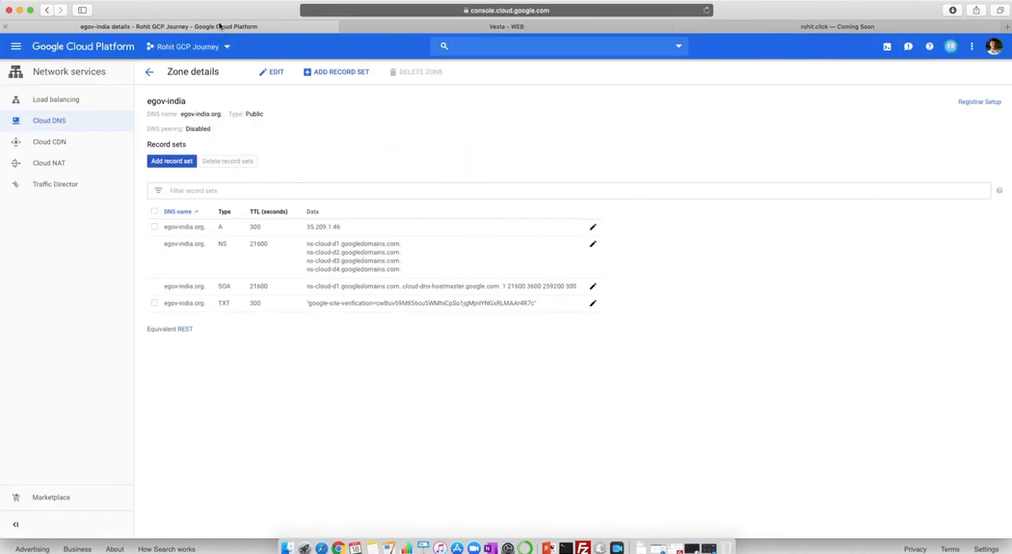
left_click(150, 72)
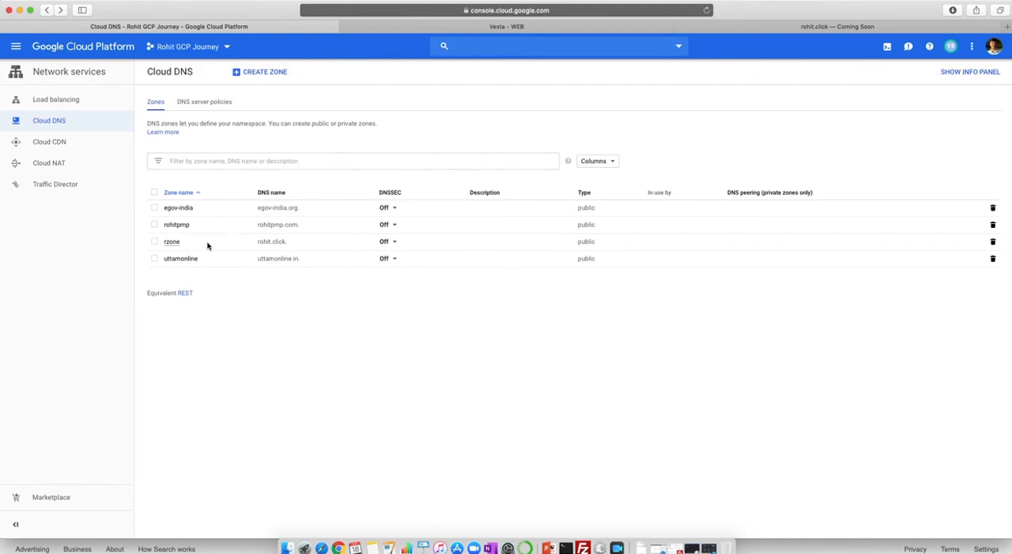
left_click(178, 261)
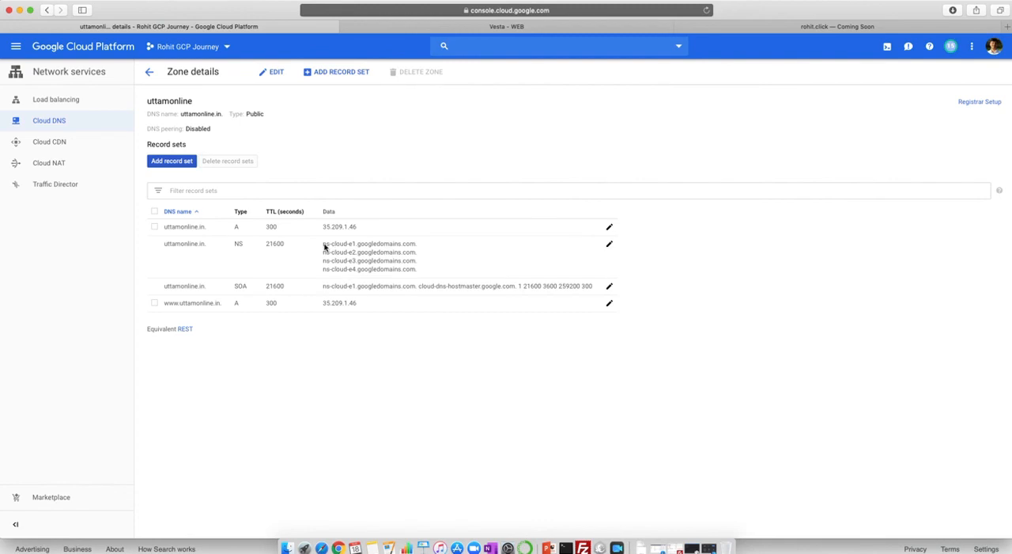
left_click_drag(324, 246, 416, 244)
key("super+c")
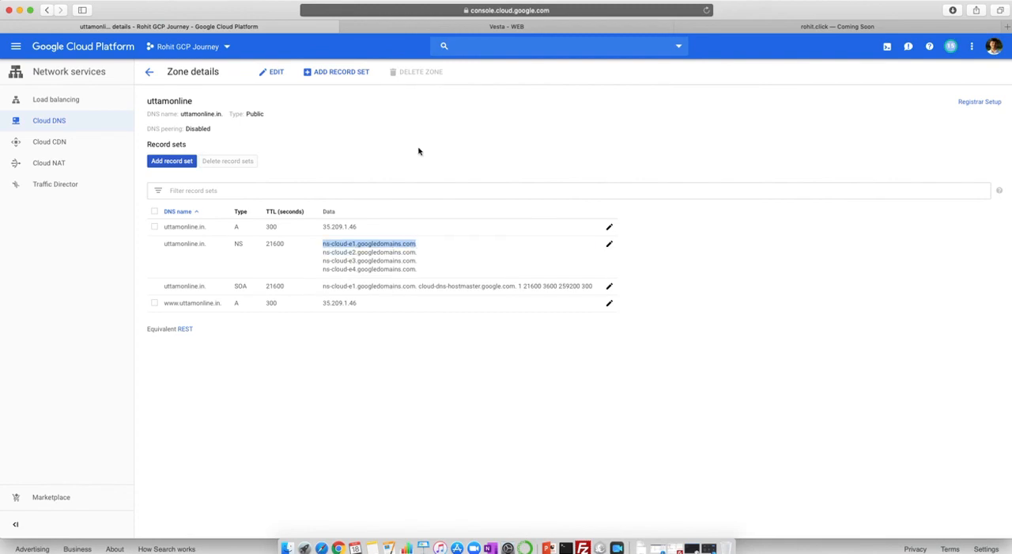
- Switch back to Vesta and add uttamonline.in as a web domain on 35.209.1.46 with DNS and mail support
left_click(518, 28)
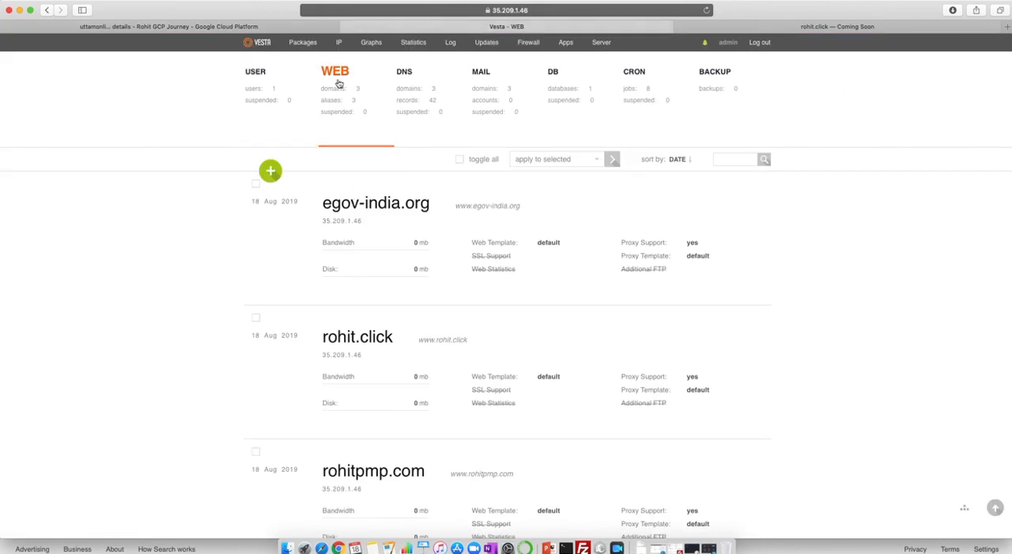
left_click(269, 176)
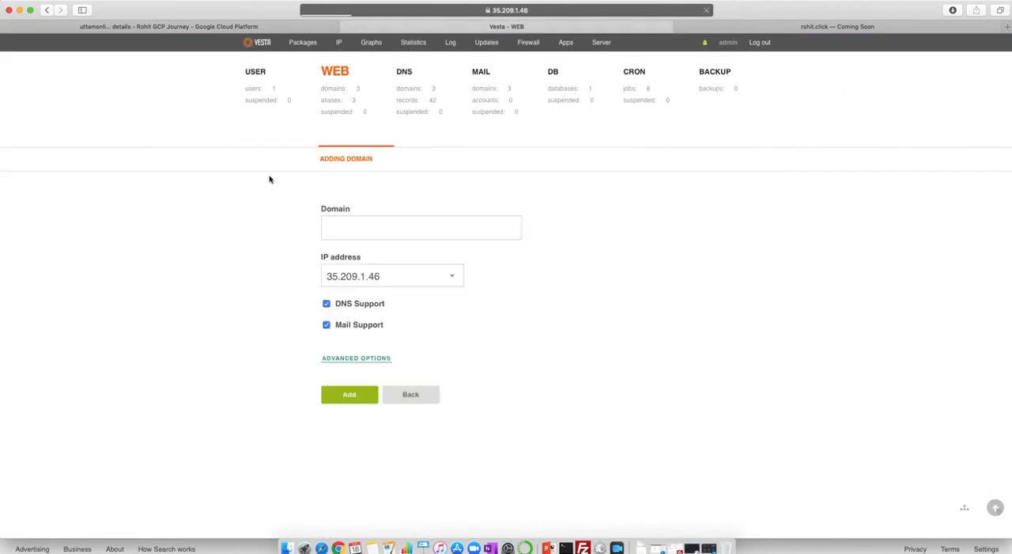
type("utta")
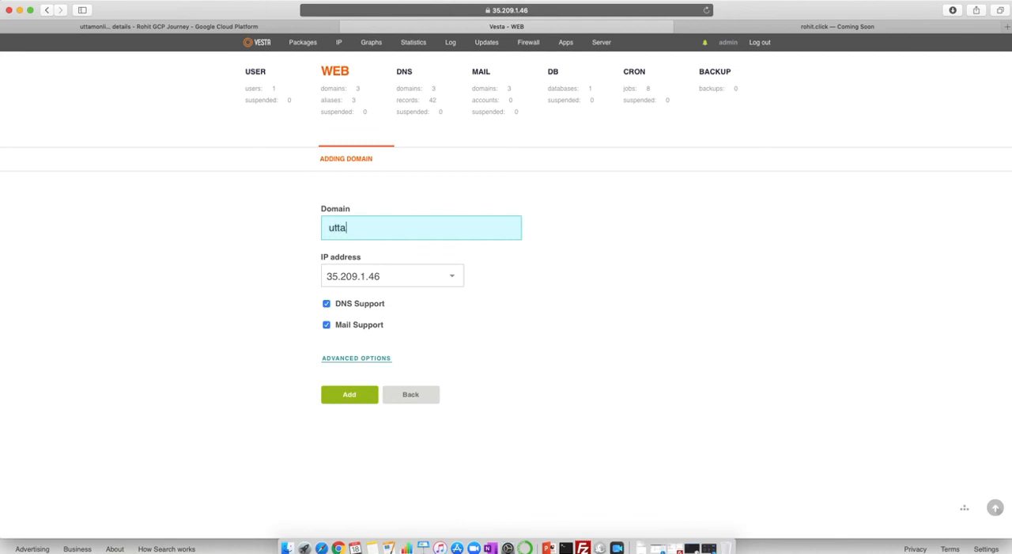
type("monline.in")
left_click(345, 396)
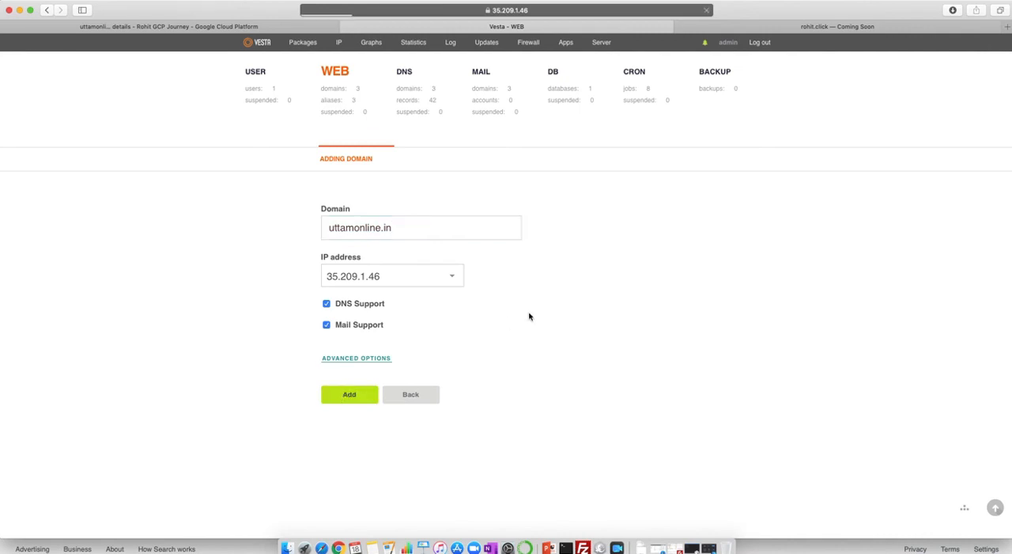
- Set the SOA of uttamonline.in's DNS domain to ns-cloud-e1.googledomains.com and save the change
left_click(405, 72)
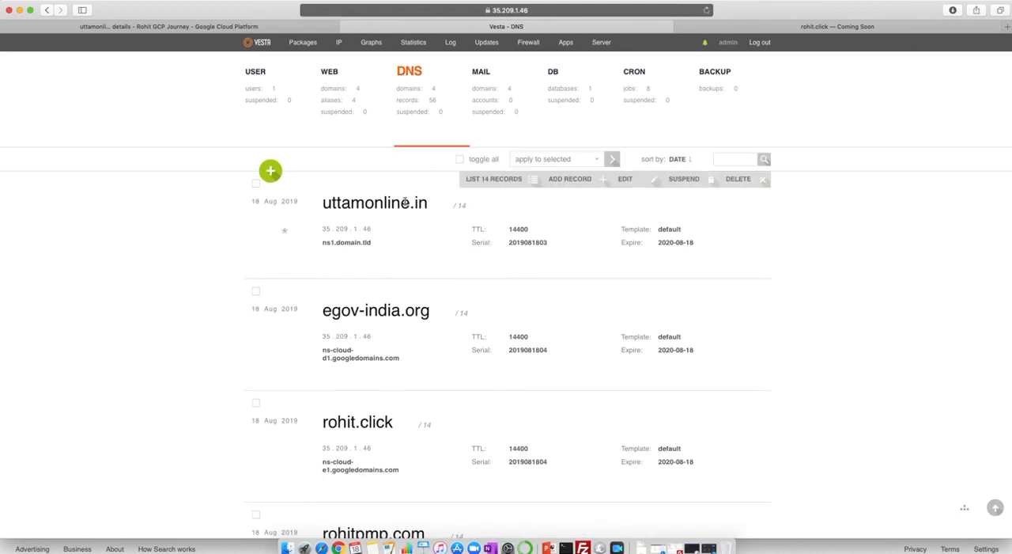
left_click(633, 182)
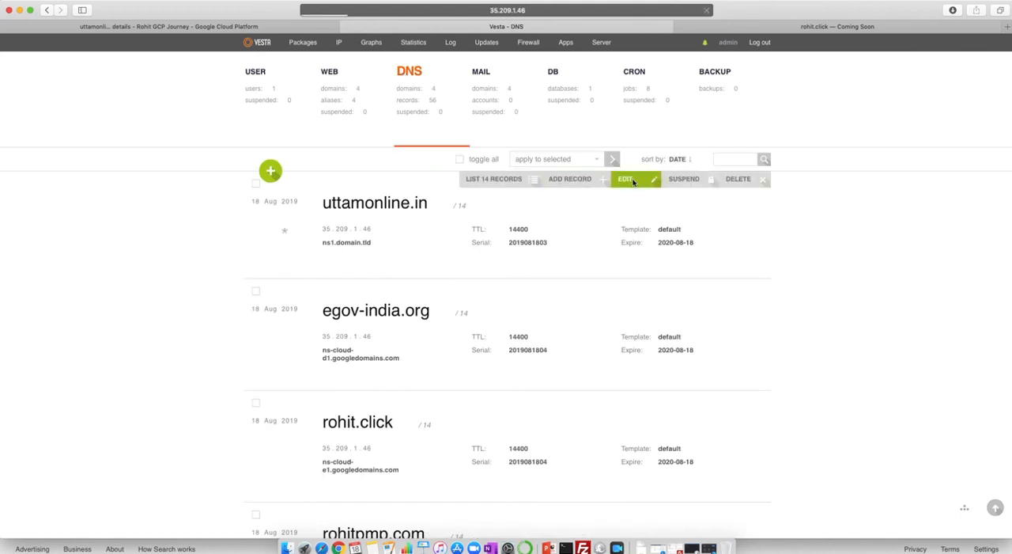
left_click(408, 415)
left_click_drag(408, 415, 248, 417)
key("super+v")
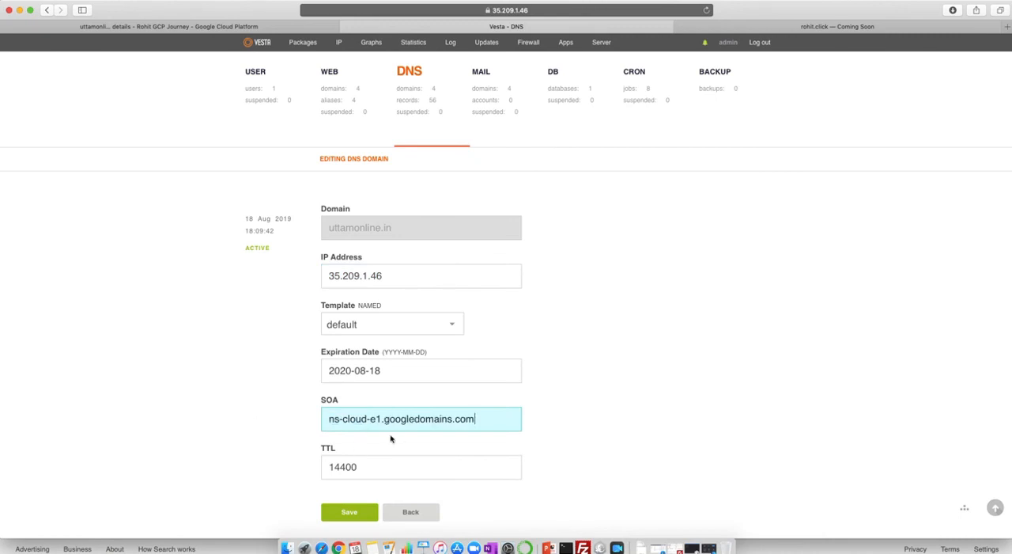
left_click(349, 513)
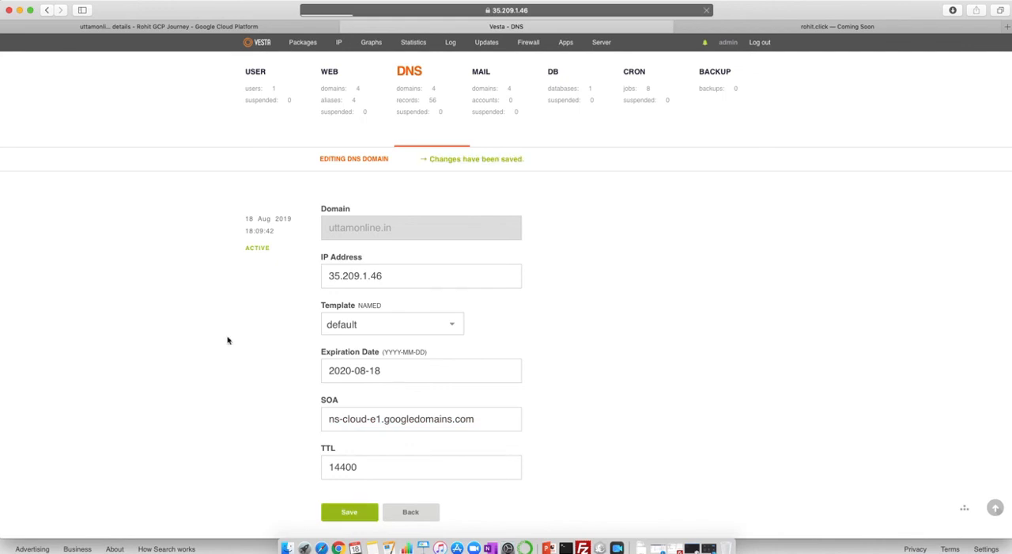
- Check the new sites by loading uttamonline.in and egov-india.org one after the other in the browser
left_click(793, 27)
left_click(580, 10)
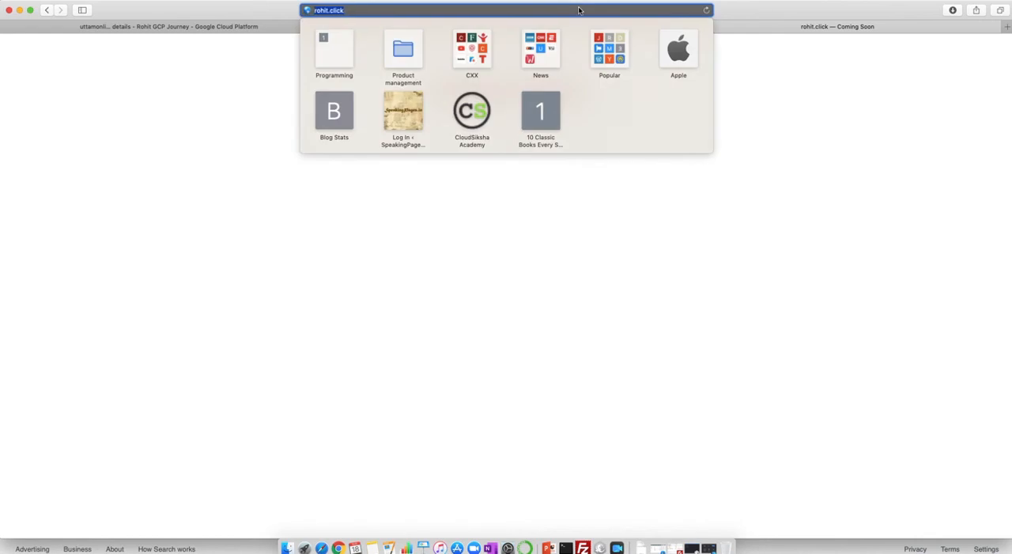
type("uttamonline.in")
key("Return")
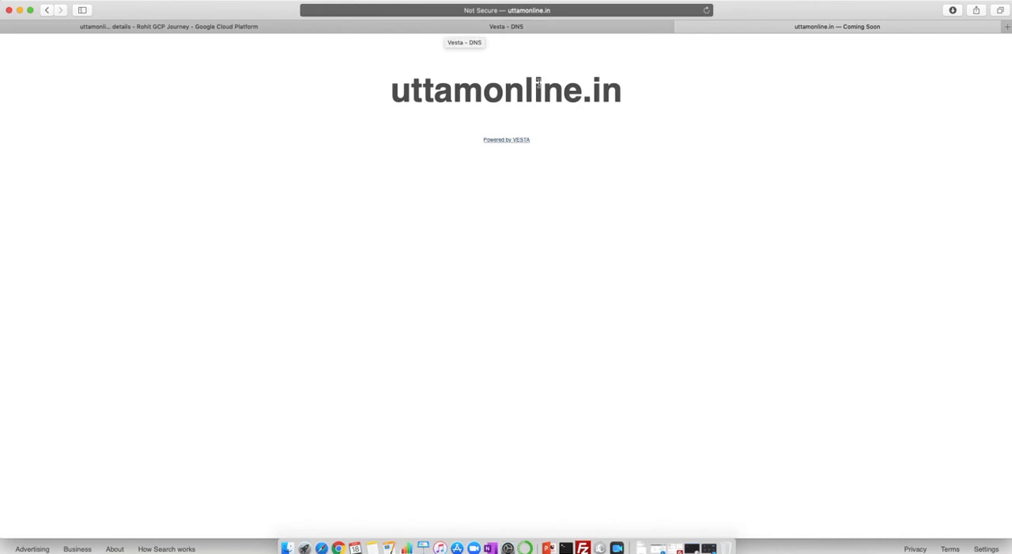
left_click(552, 11)
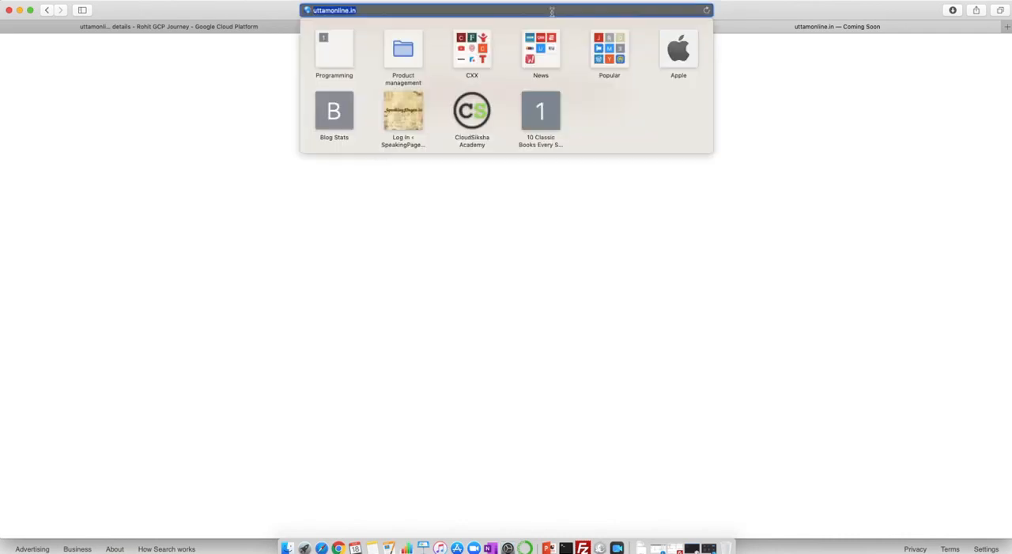
type("egov-india.org")
key("Return")
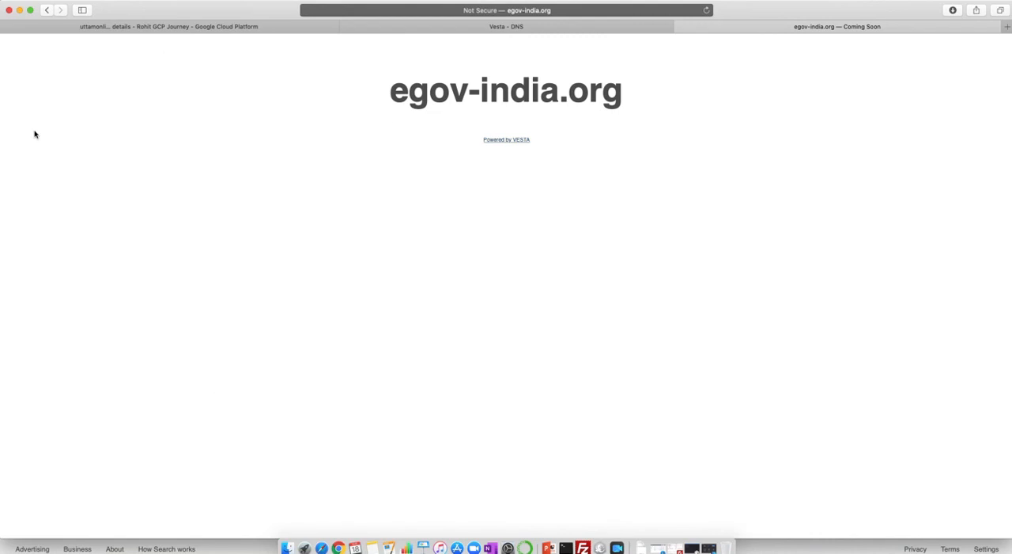
- Switch to the VM's SSH terminal window and run htop to check the server's CPU and memory load
left_click(182, 0)
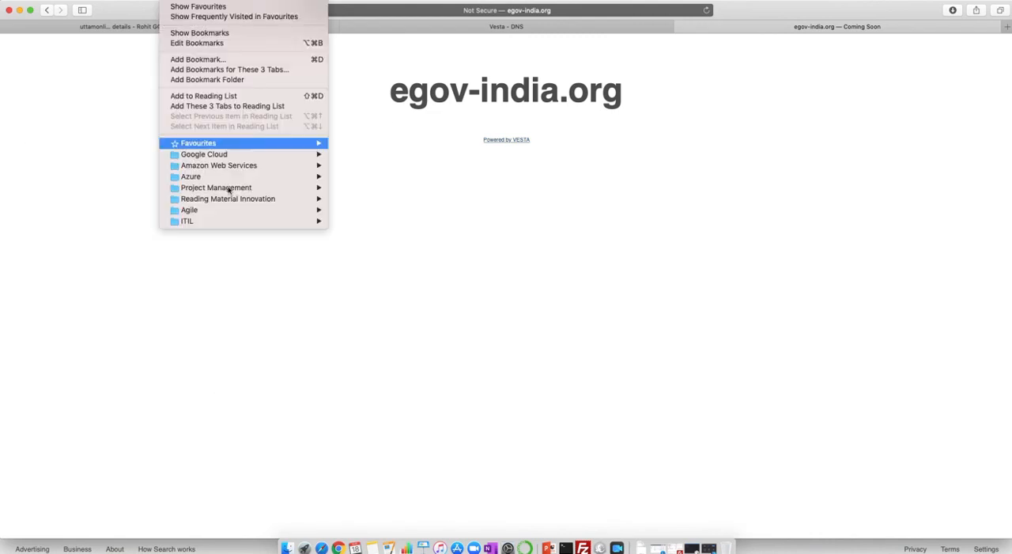
mouse_move(226, 0)
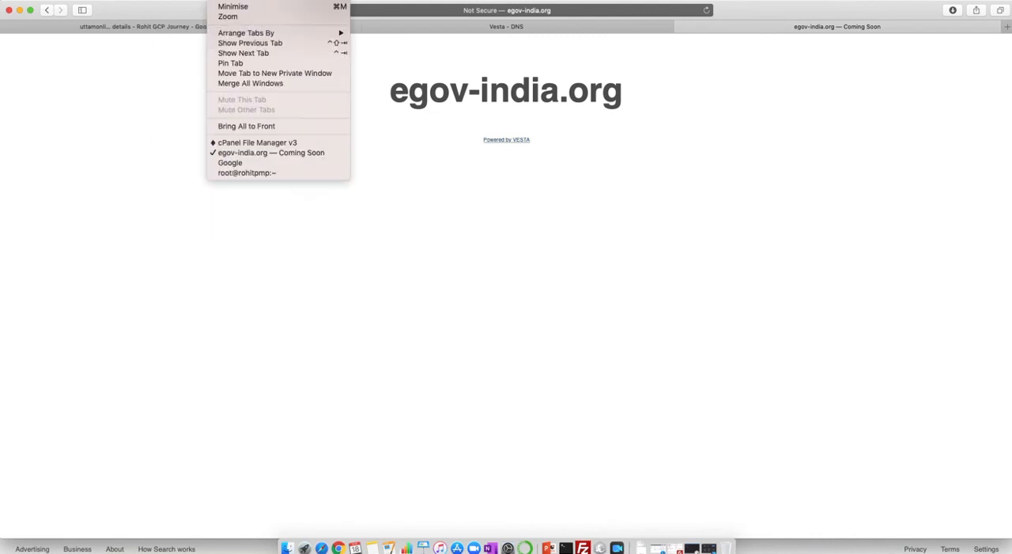
left_click(246, 172)
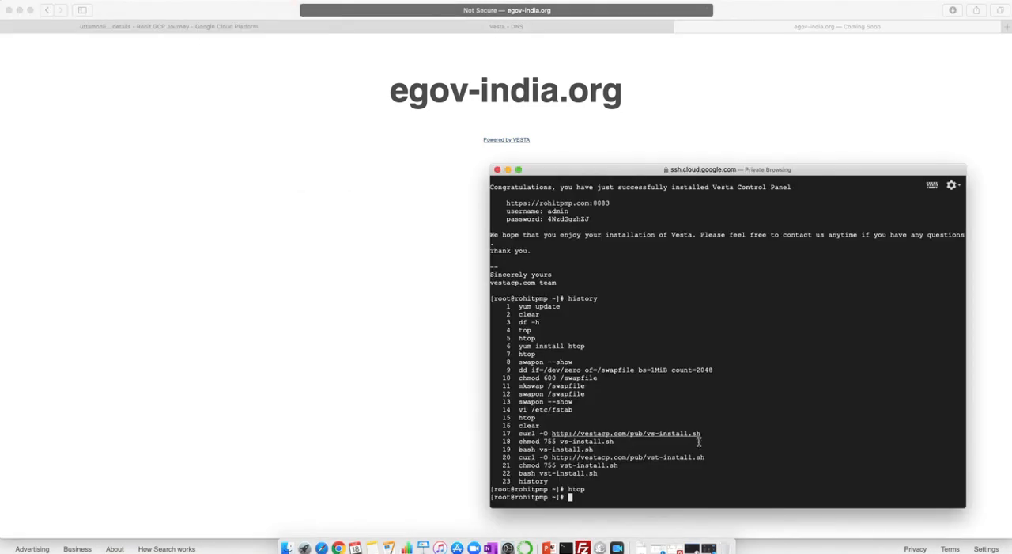
key("Up")
key("Return")
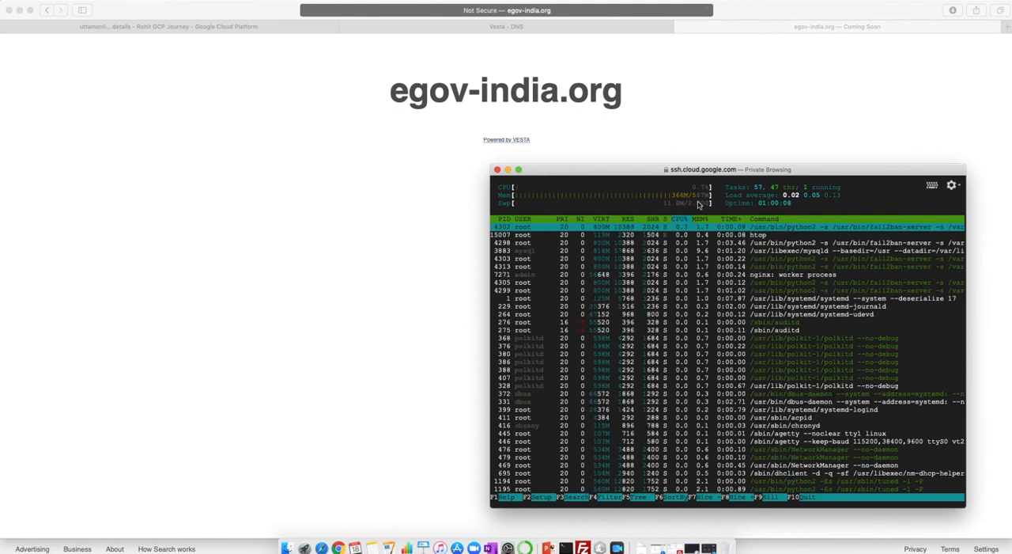
- Return to Vesta and review the list of web domains hosted on the server
left_click(444, 29)
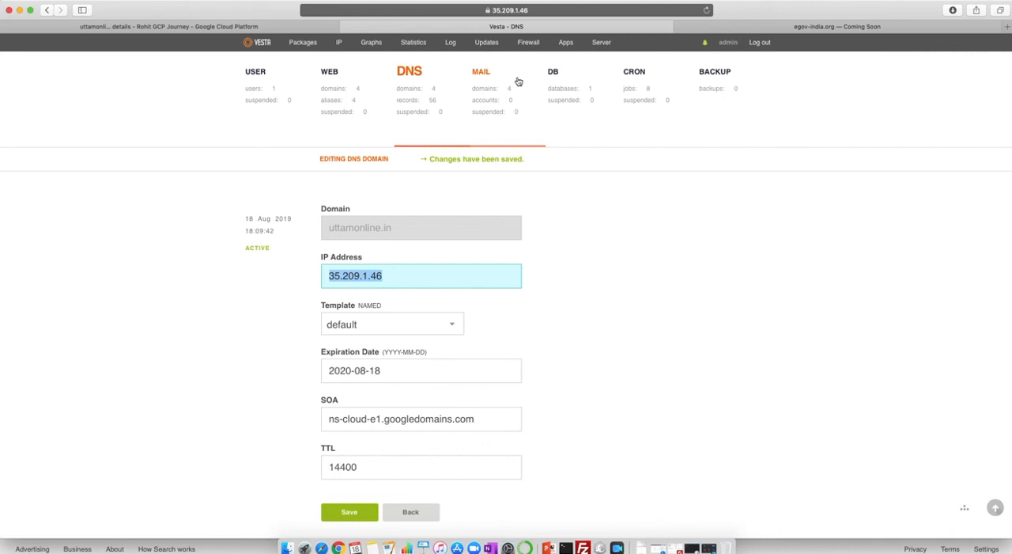
left_click(326, 74)
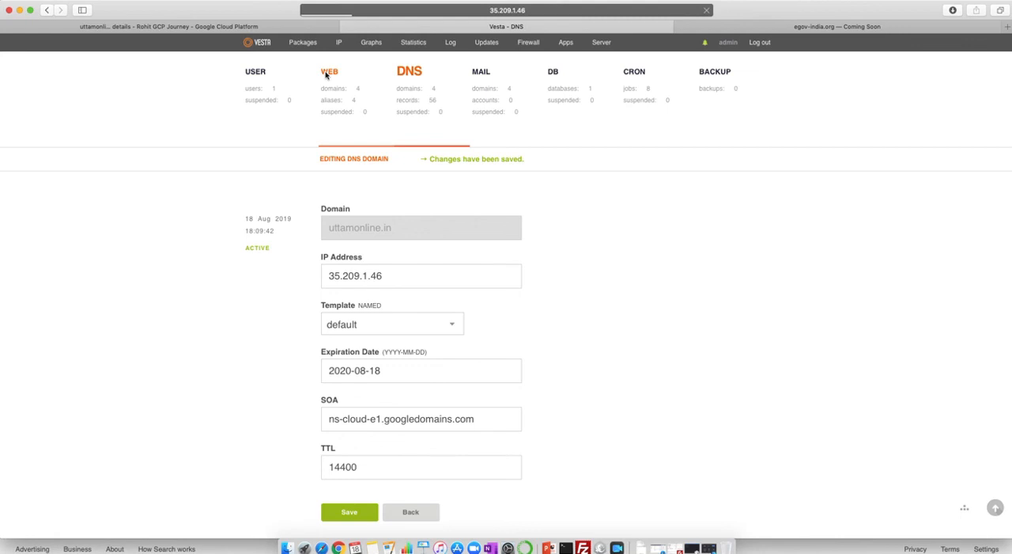
scroll(421, 370, "down", 4)
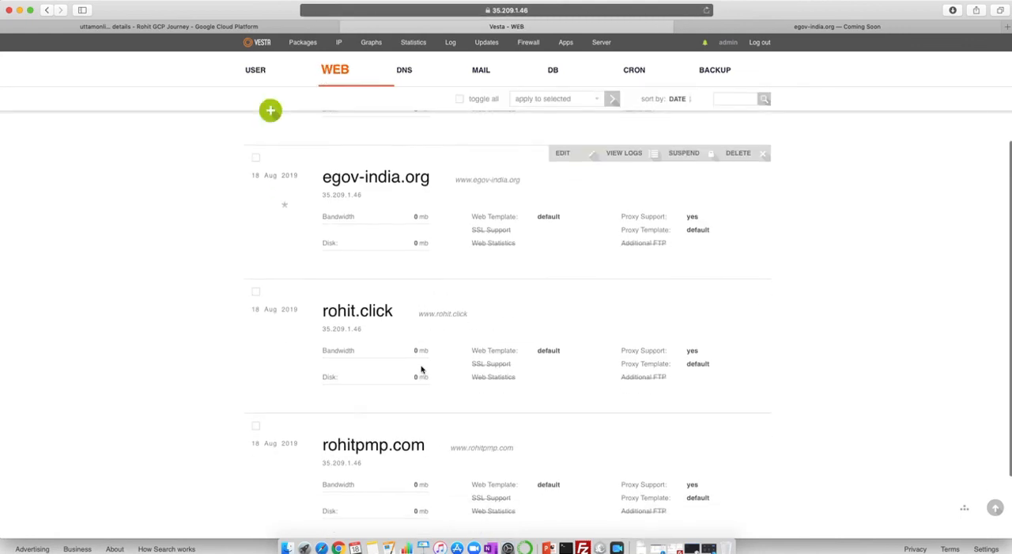
scroll(411, 376, "down", 2)
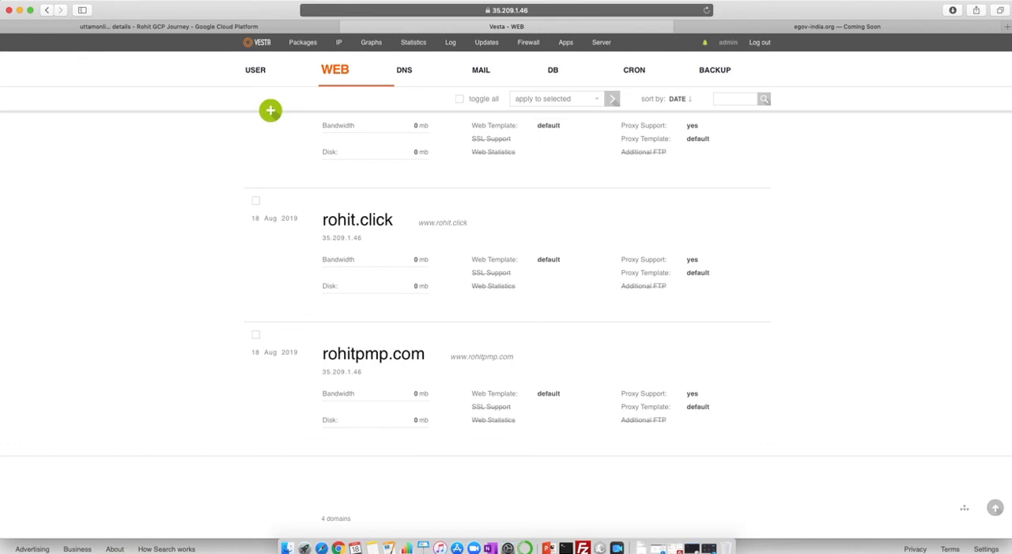
scroll(193, 264, "up", 5)
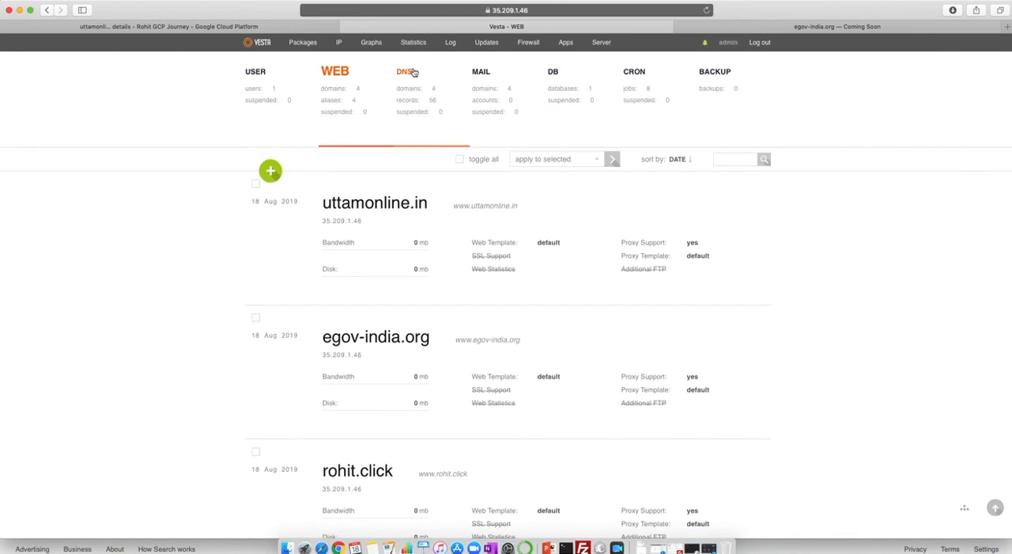
mouse_move(357, 232)
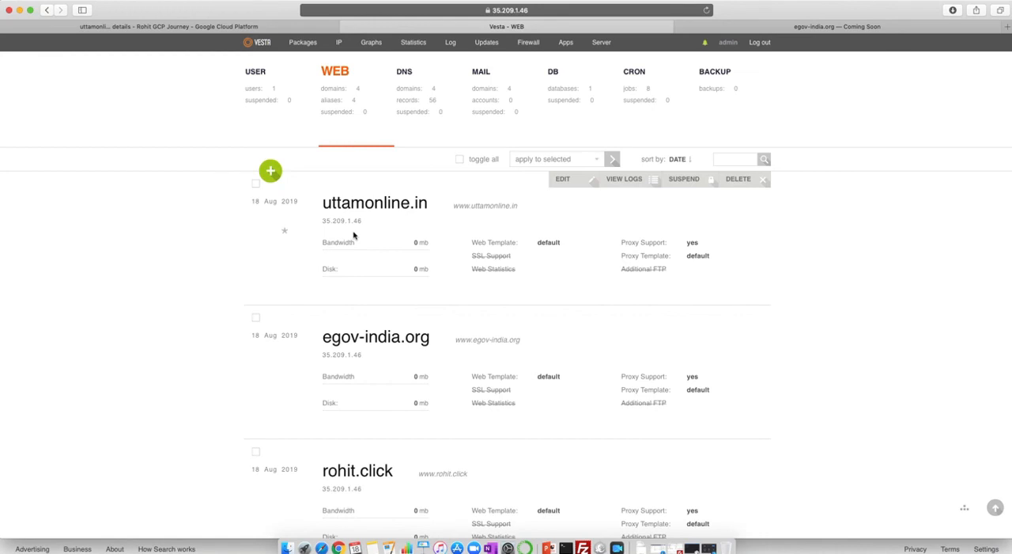
scroll(220, 335, "down", 5)
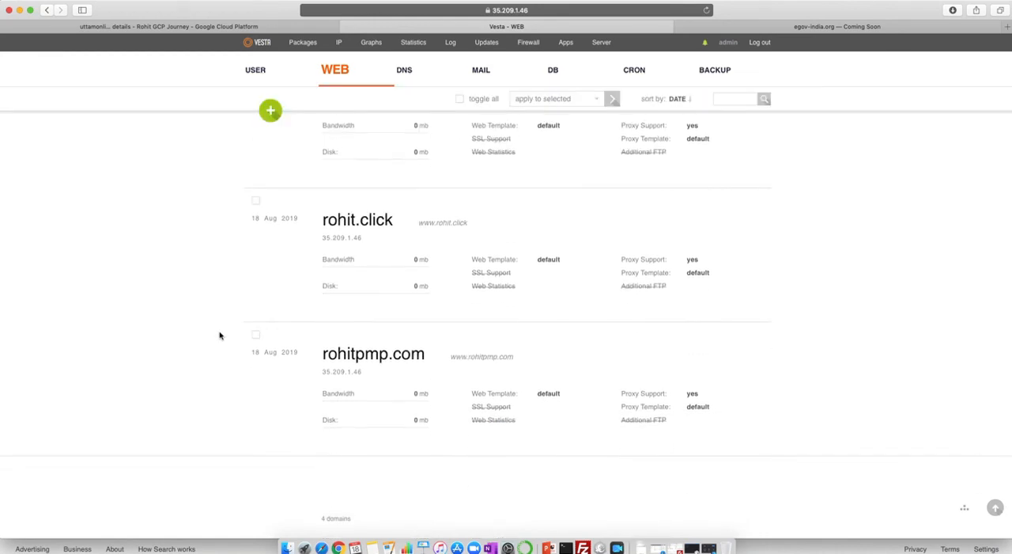
- Open the rohitpmp.com web domain for editing and enable an additional FTP account
mouse_move(298, 349)
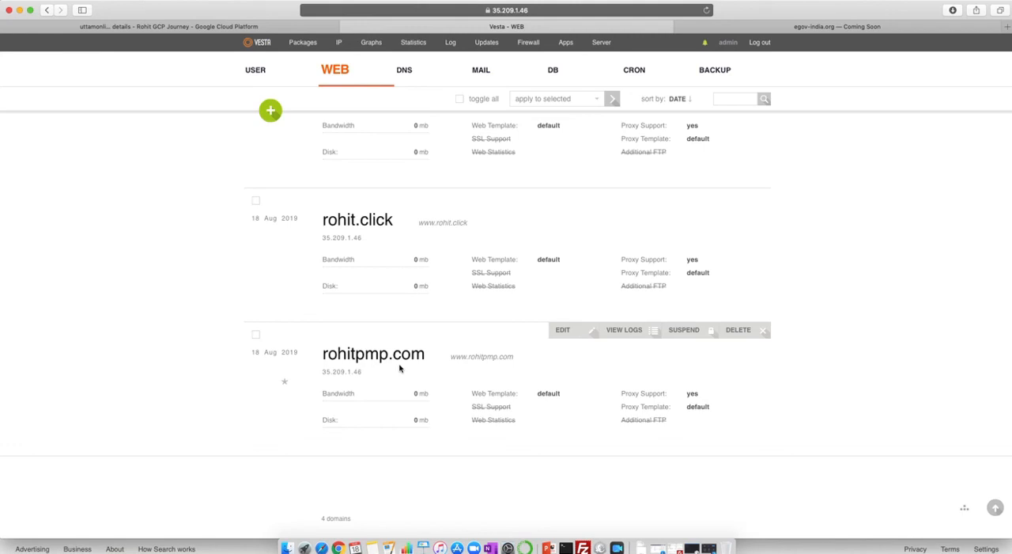
left_click(566, 336)
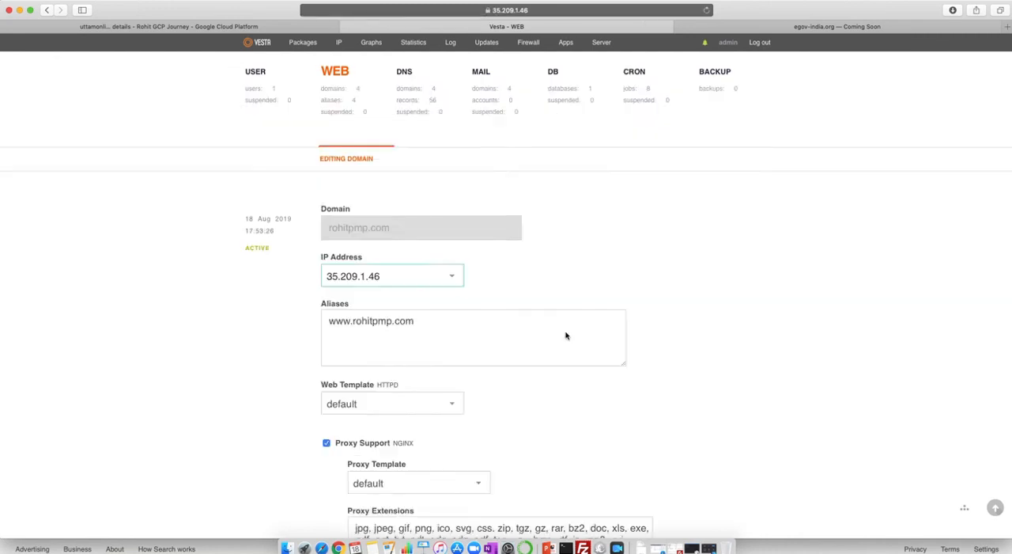
scroll(566, 336, "down", 5)
left_click(327, 487)
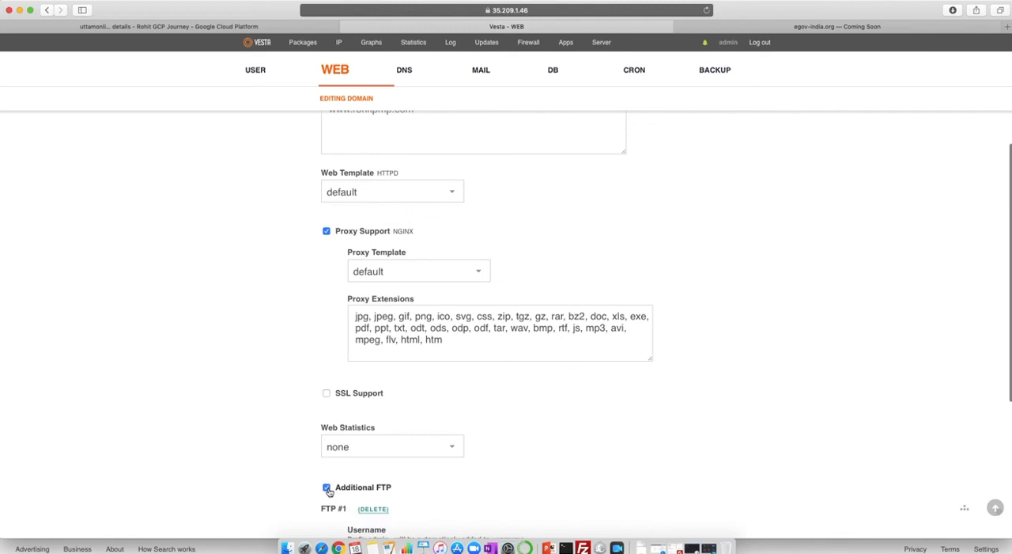
scroll(481, 487, "down", 5)
left_click(380, 348)
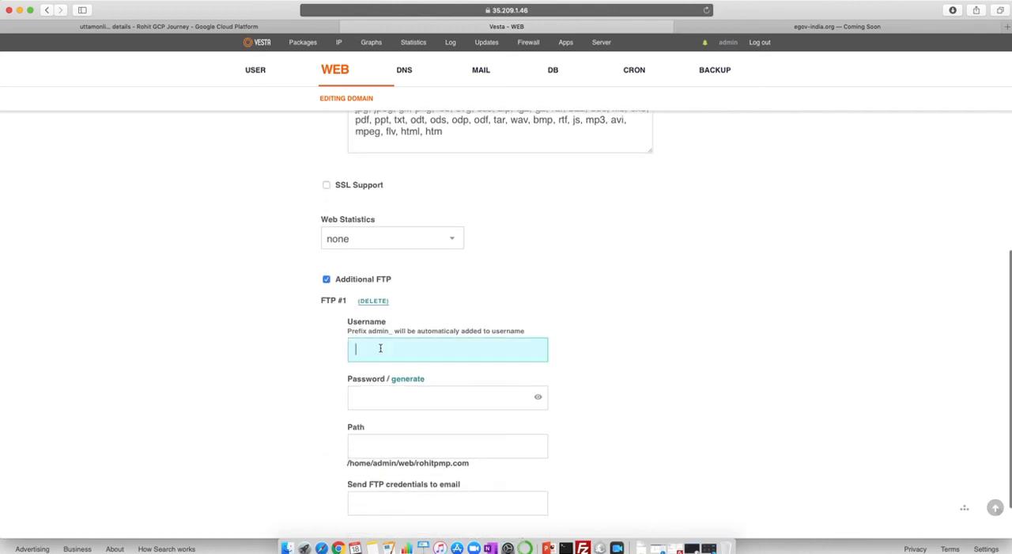
type("r")
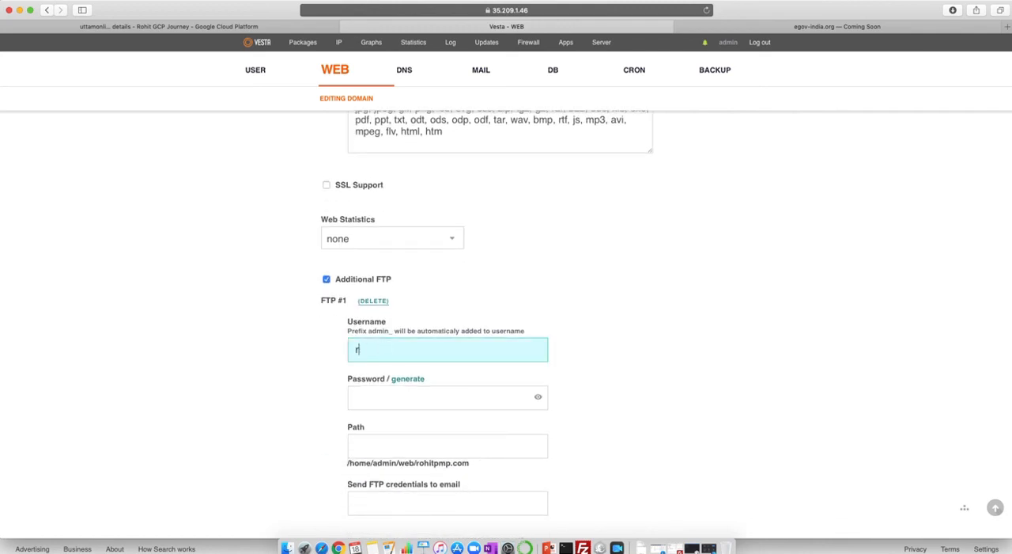
type("ohitpmp")
key("Tab")
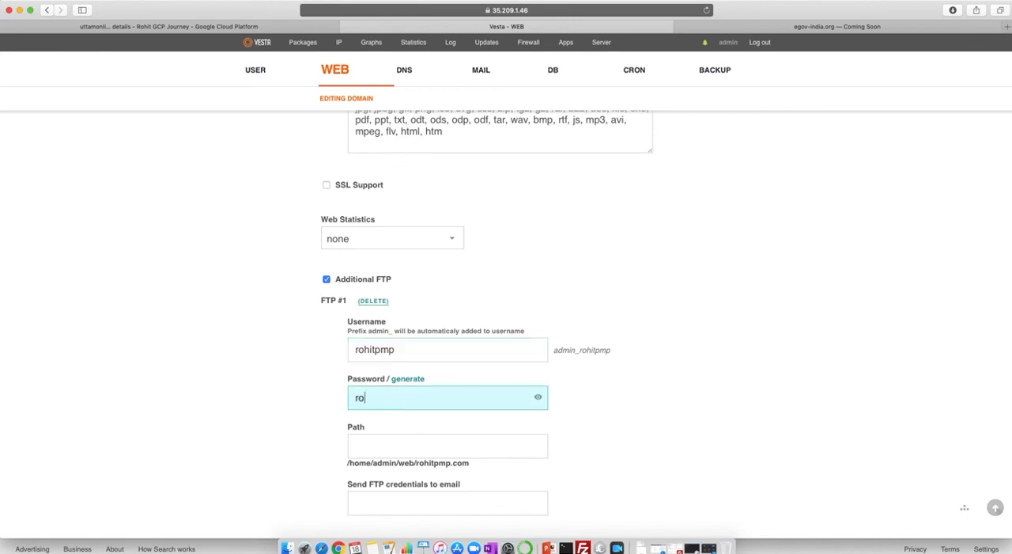
left_click(381, 397)
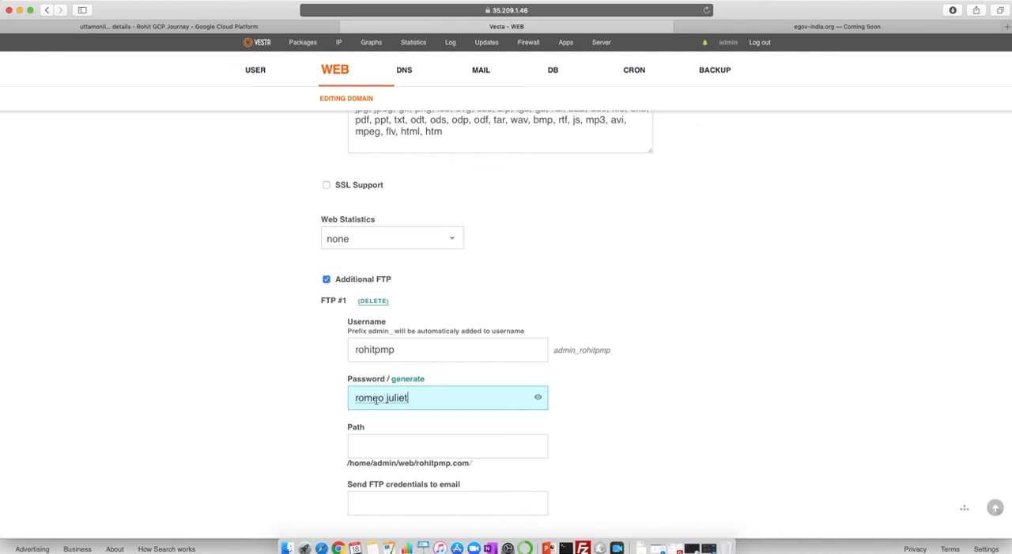
key("BackSpace")
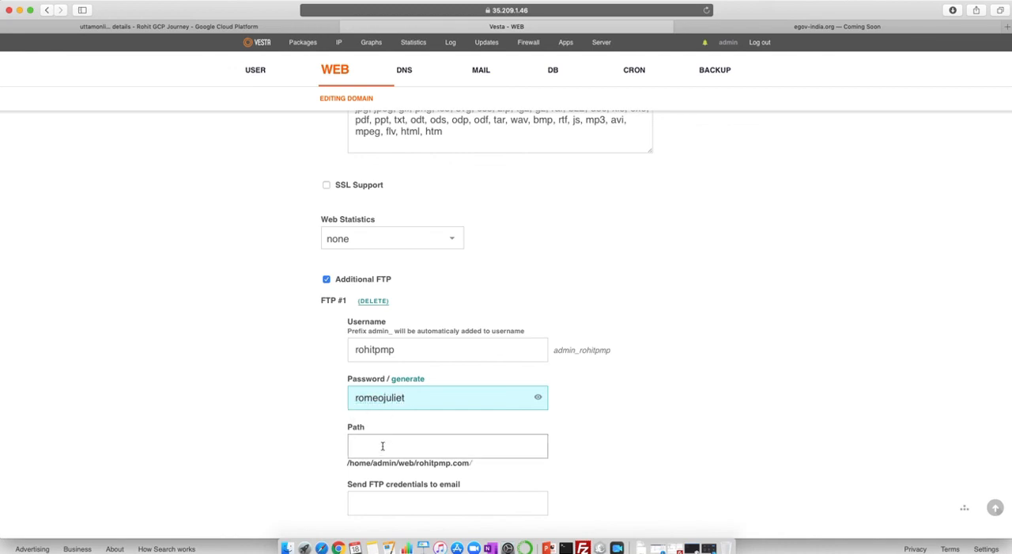
- Leave the FTP account's path and email fields empty and save the rohitpmp.com domain changes
left_click(593, 460)
scroll(593, 460, "down", 2)
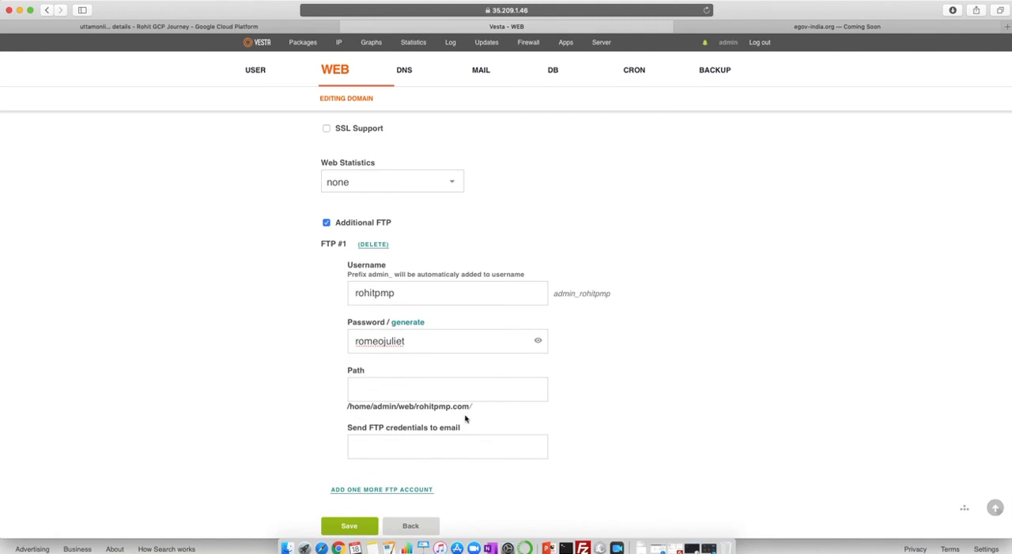
left_click(349, 524)
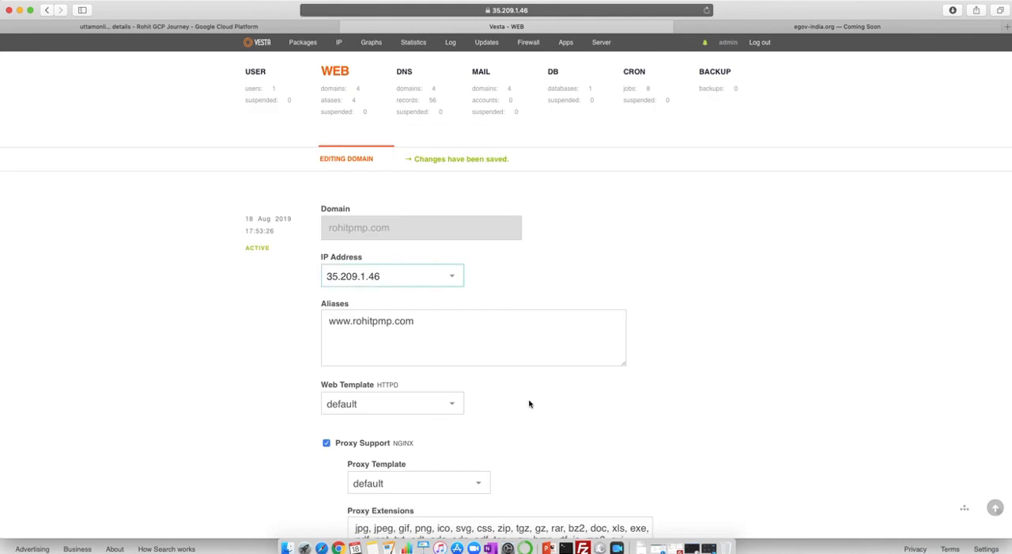
scroll(529, 404, "down", 2)
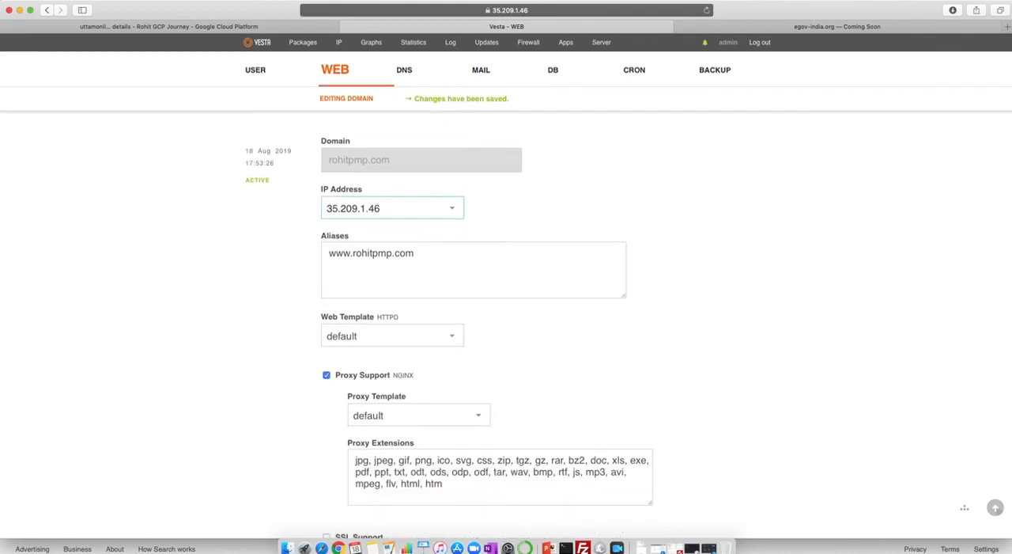
- Switch to FileZilla and bring its window to the front
key("super+Tab")
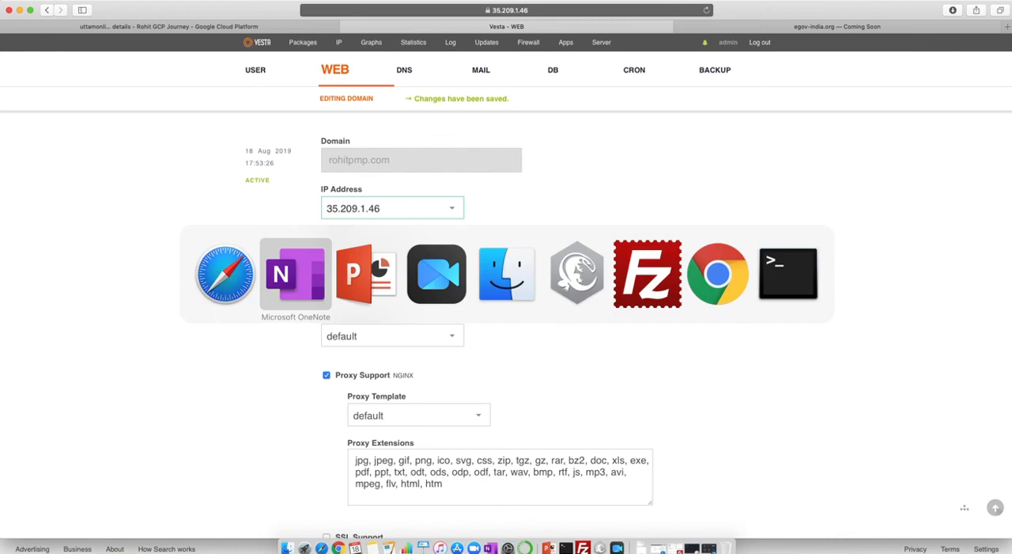
key("super+Tab")
key("super+Tab")
key("super+Tab")
key("super+Tab")
key("super+Tab")
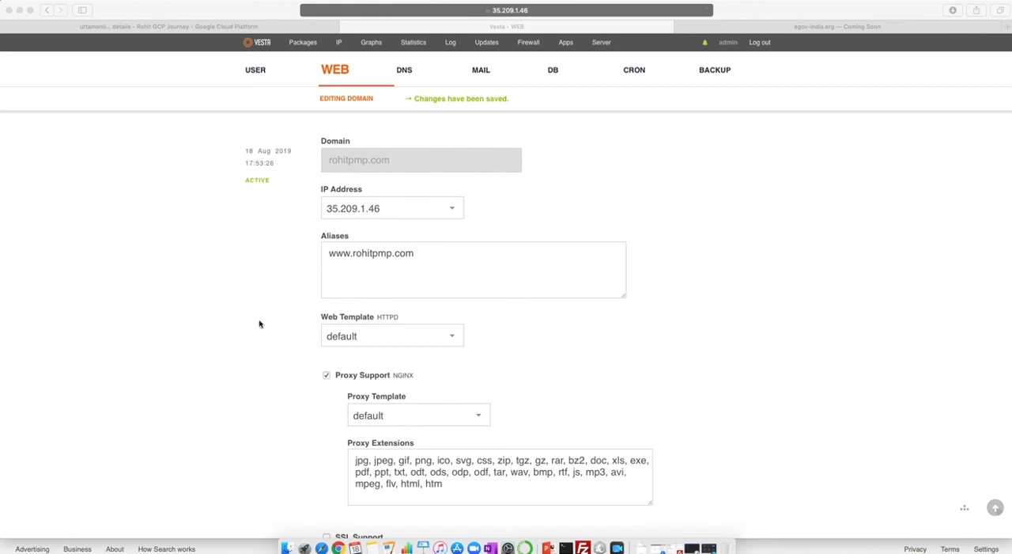
left_click(583, 546)
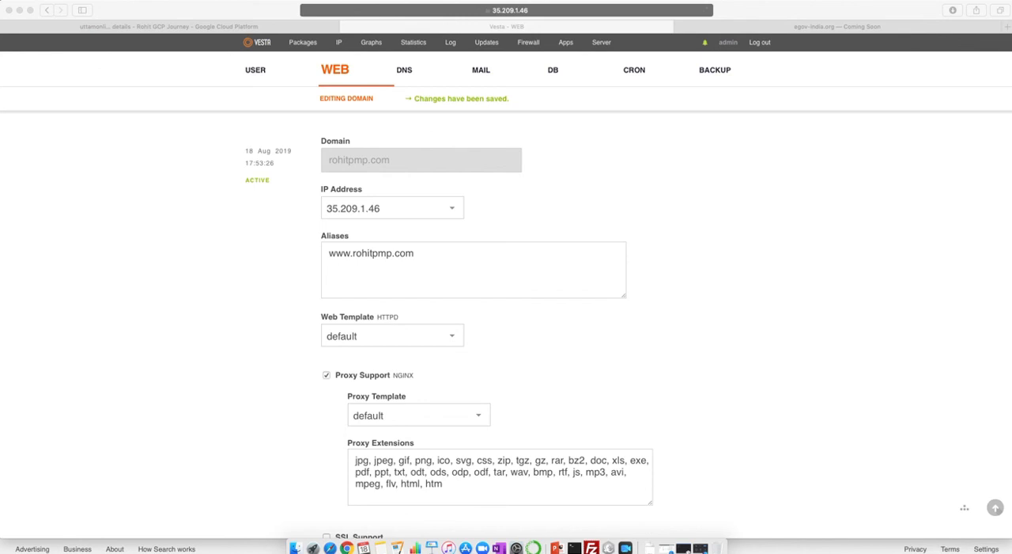
key("super+m")
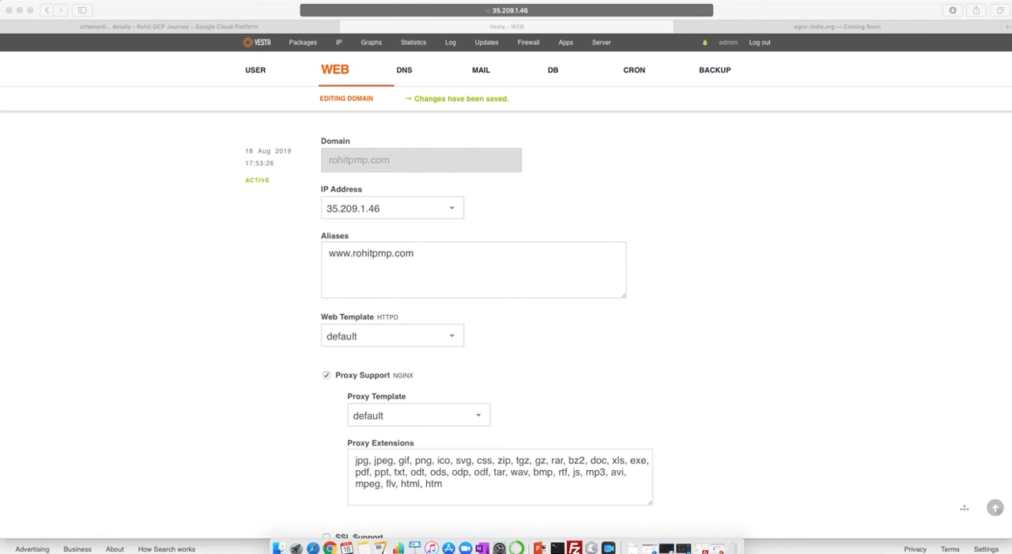
key("super+Tab")
key("super+Tab")
left_click(582, 548)
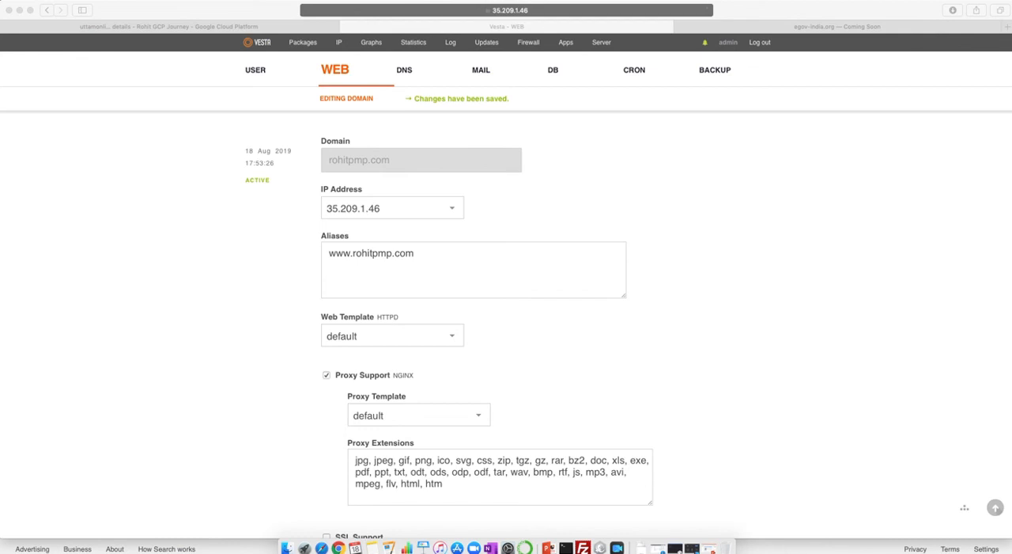
left_click_drag(2, 21, 395, 63)
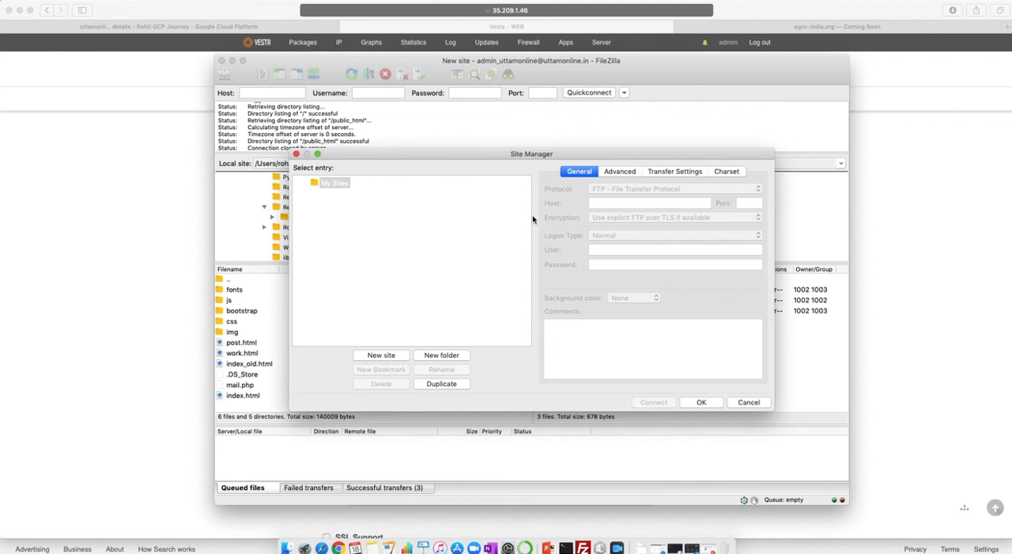
left_click(381, 355)
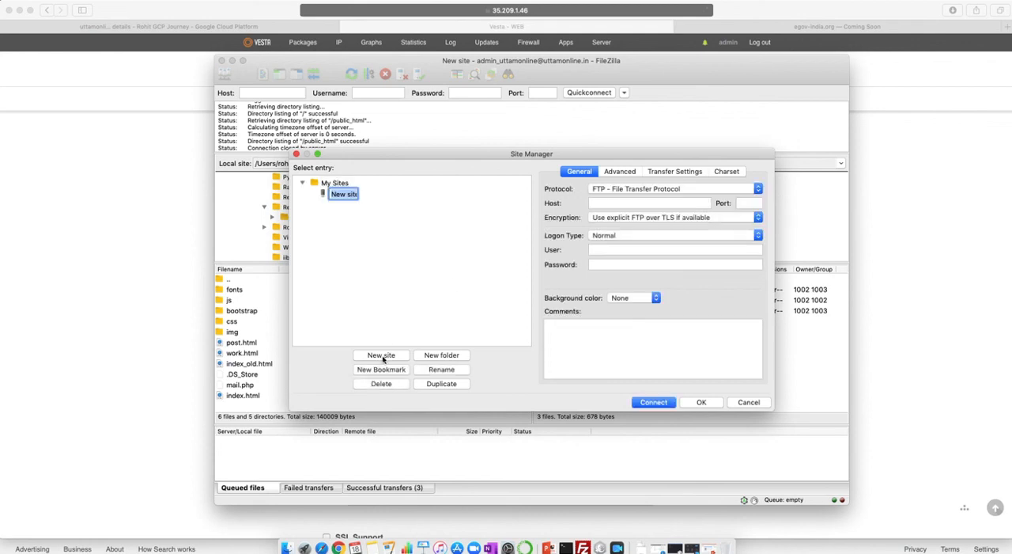
left_click(749, 402)
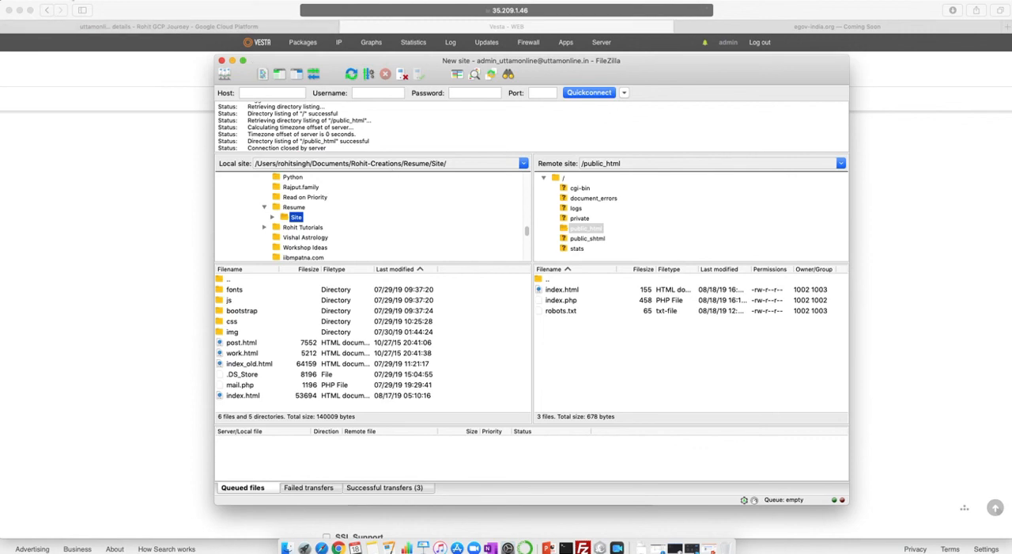
- Open FileZilla's Site Manager and add a second site entry with the host rohitpmp.com
left_click(79, 2)
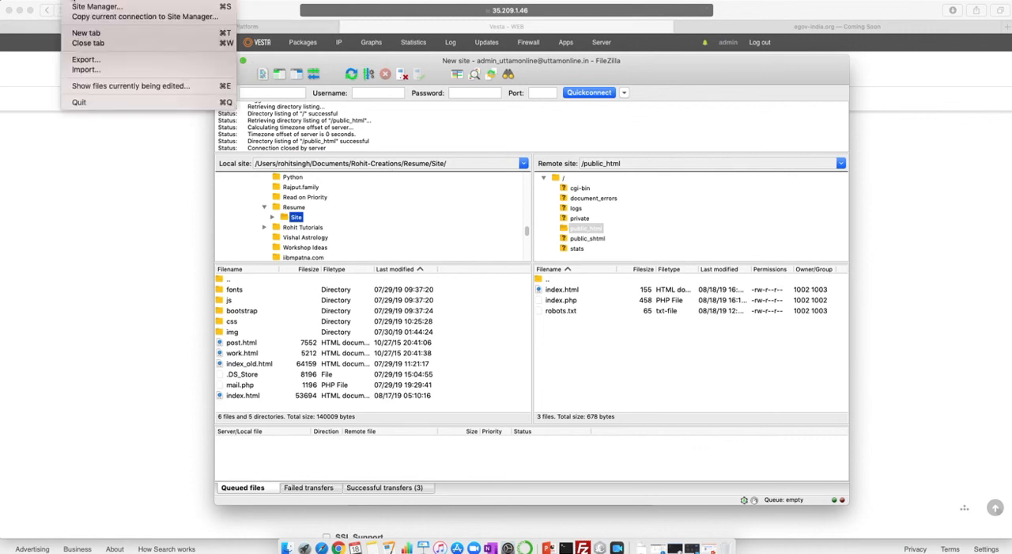
left_click(82, 8)
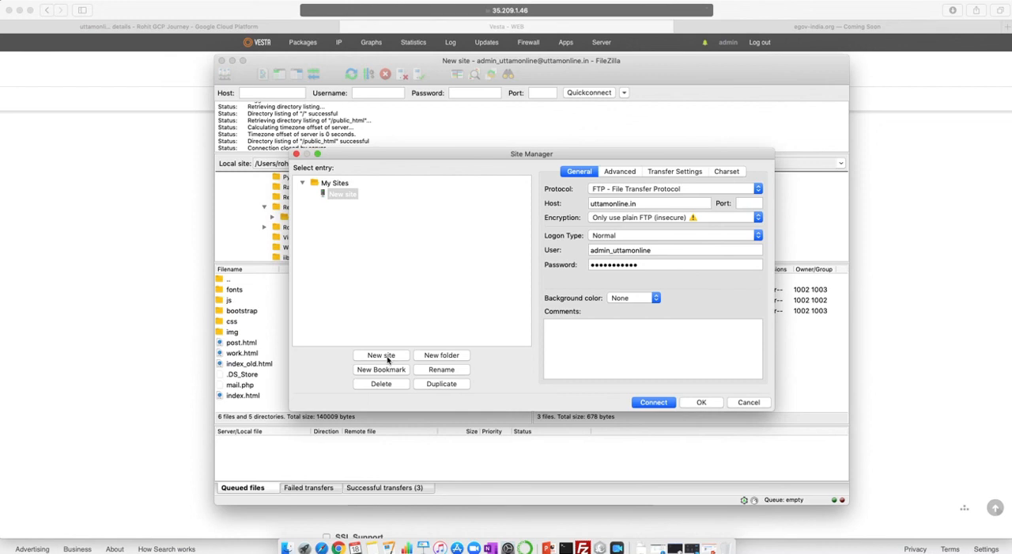
left_click(388, 357)
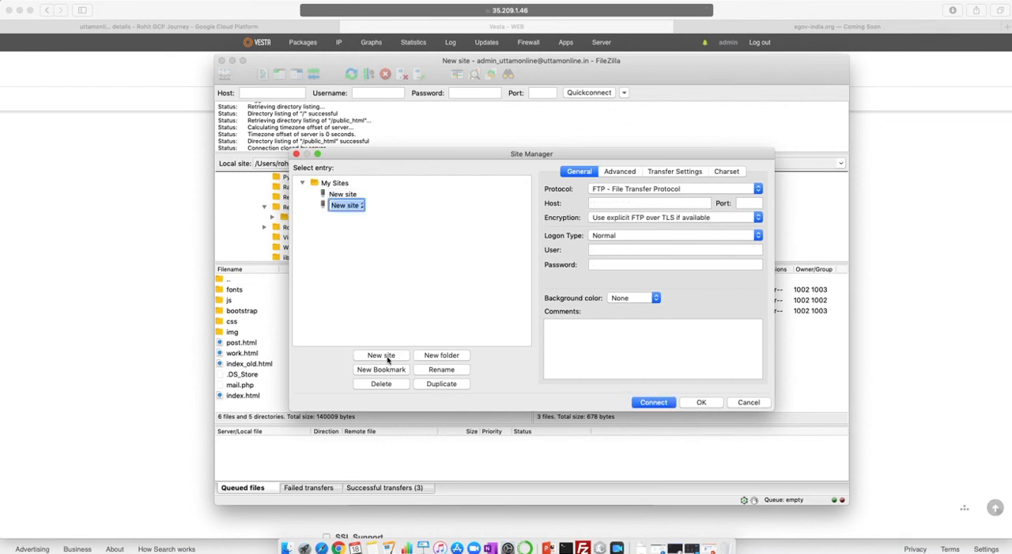
left_click(609, 203)
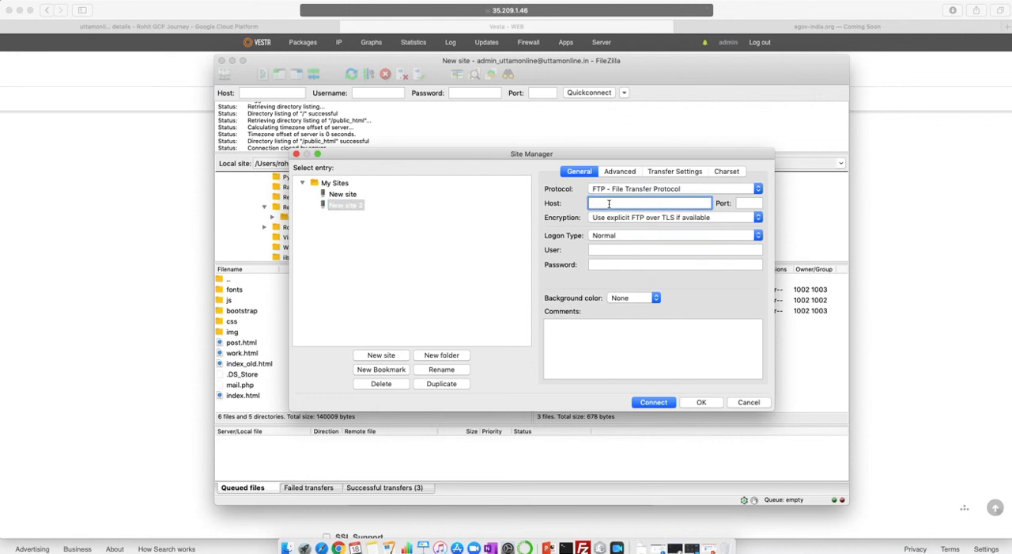
type("rohitpmp.com")
key("Tab")
- Set the new site's encryption to "Only use plain FTP (insecure)"
left_click(627, 220)
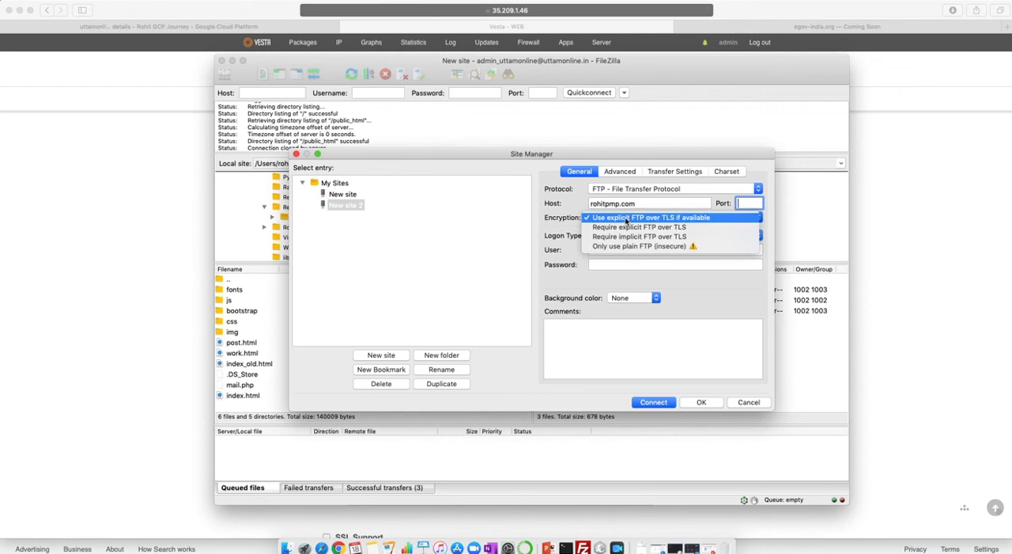
left_click(626, 220)
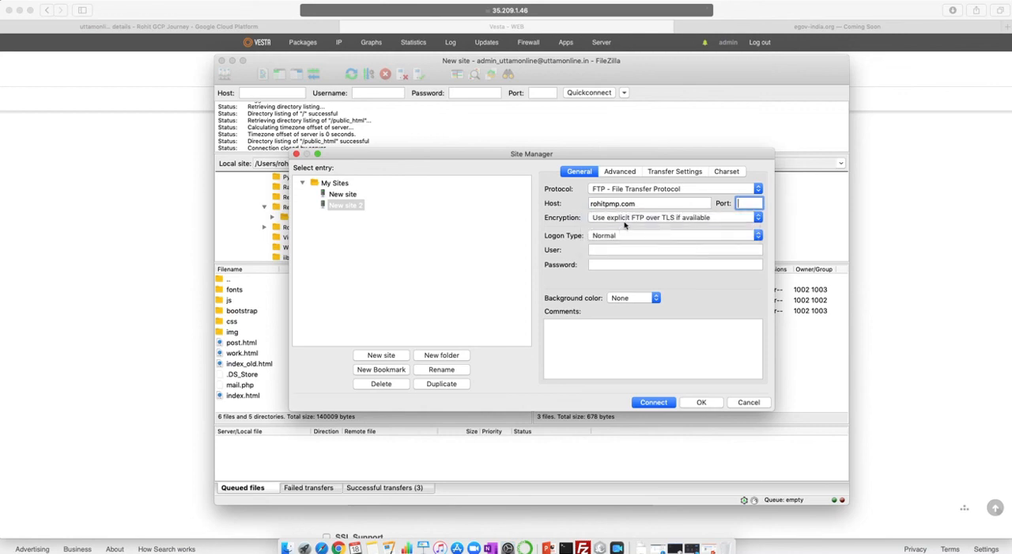
left_click(625, 221)
left_click(629, 246)
- Enter admin_rohitpmp as the new site's user and fill in the FTP account password
left_click(618, 250)
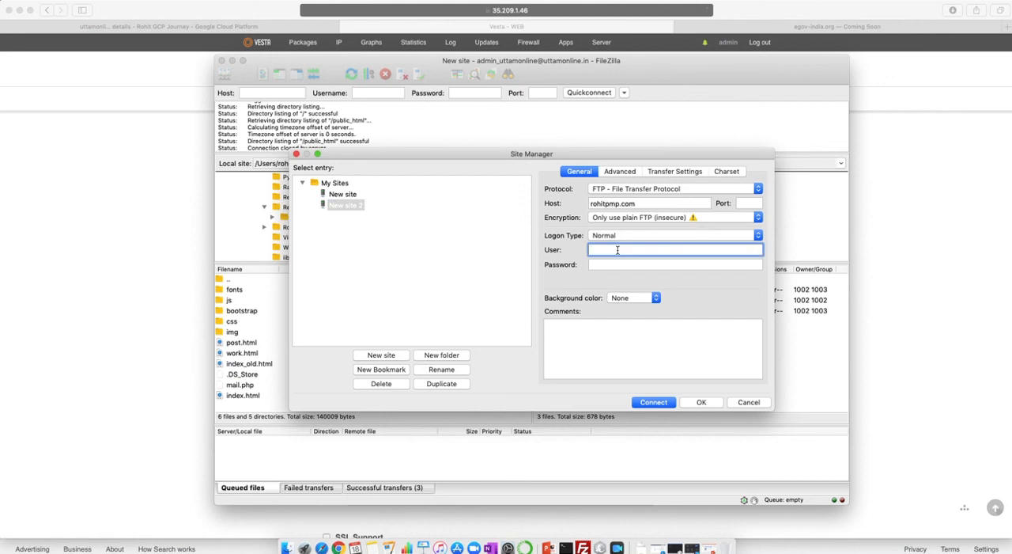
type("admin_rohitpmp")
key("Tab")
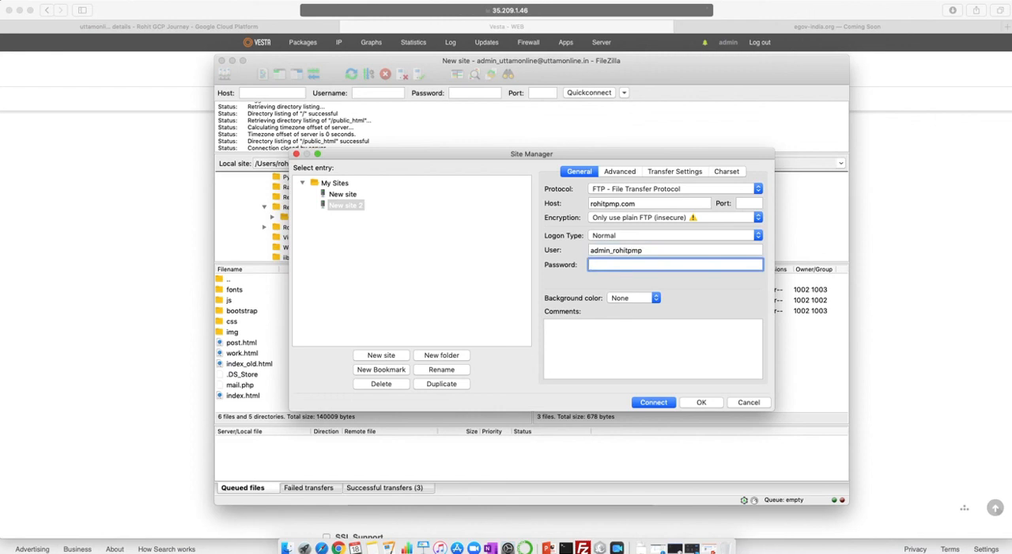
type("************")
- Set the new site's transfer mode to Active and return to its general settings
left_click(670, 173)
left_click(587, 201)
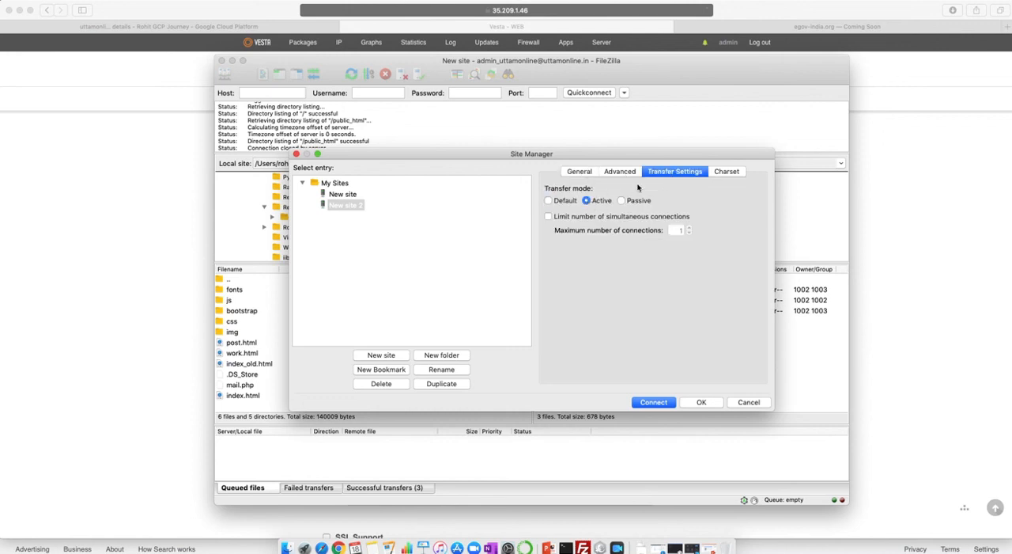
left_click(582, 173)
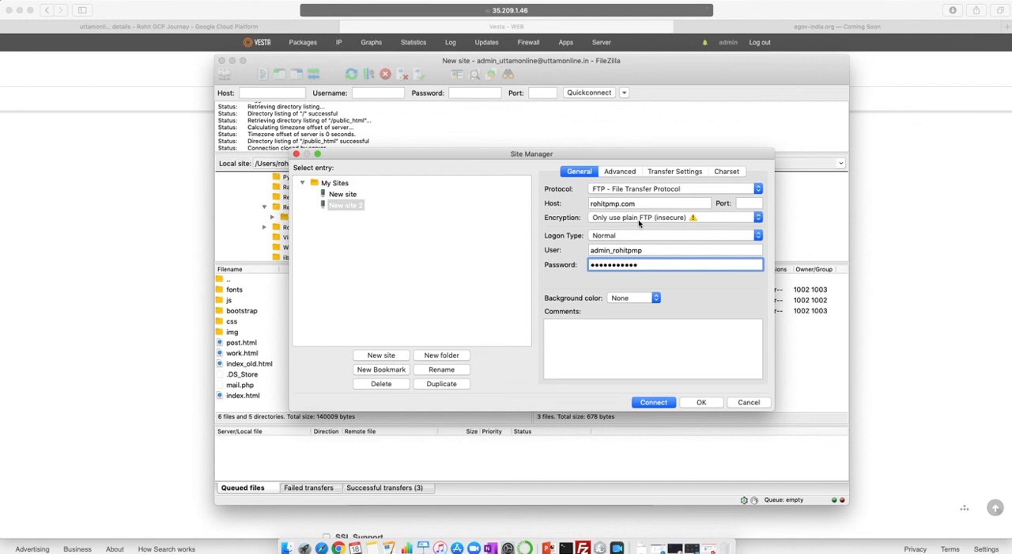
- Connect to rohitpmp.com in the current tab, aborting the previous connection and accepting the insecure plain FTP connection
left_click(658, 404)
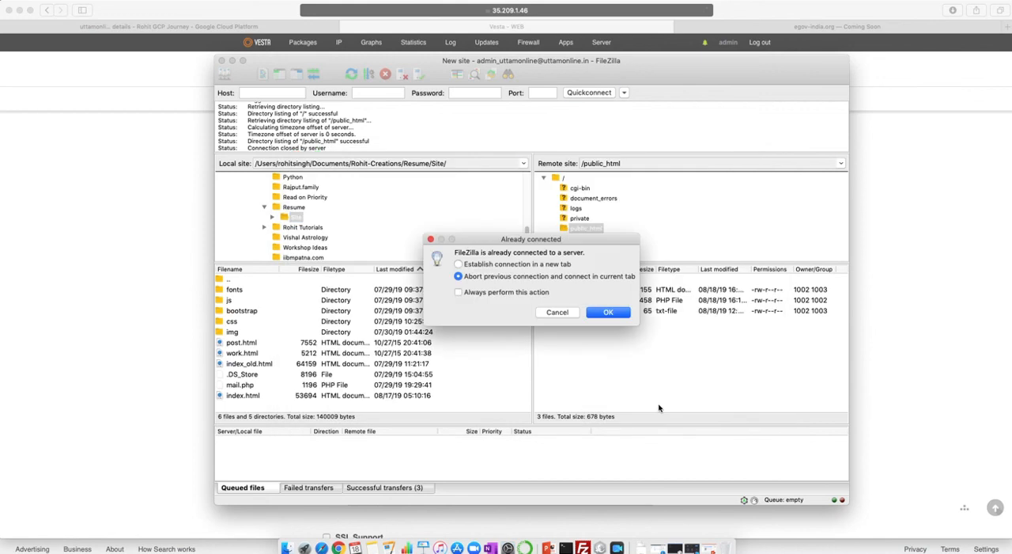
left_click(619, 314)
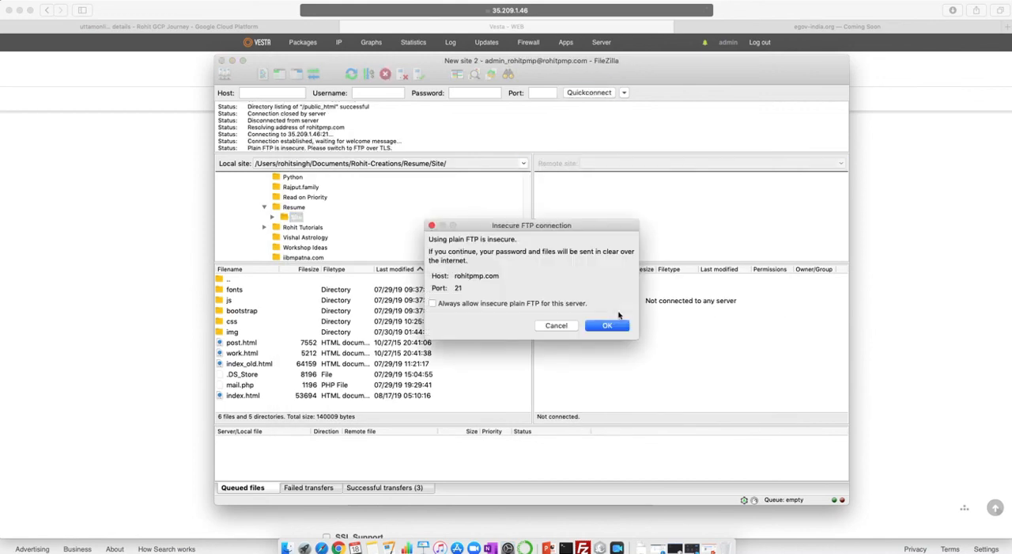
left_click(609, 327)
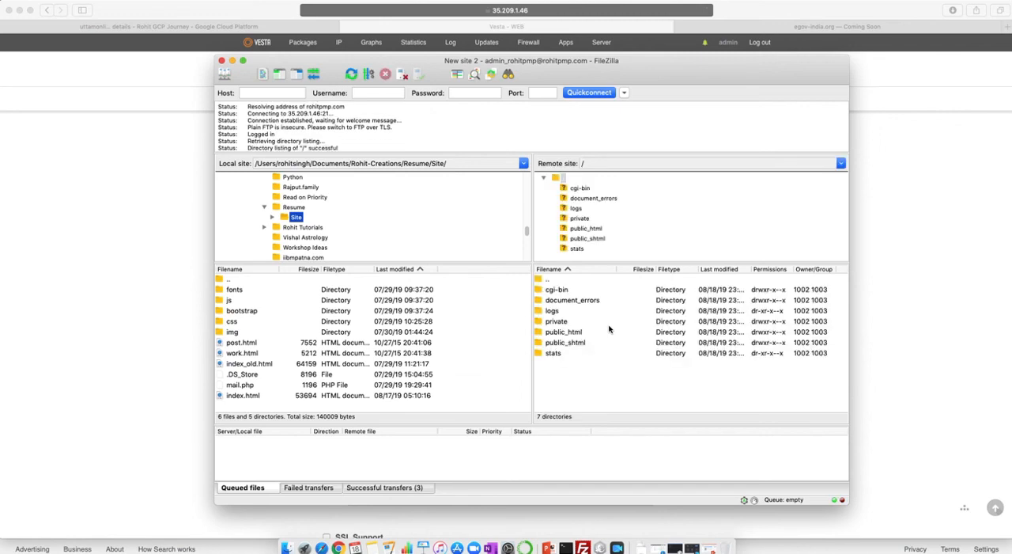
- Open the public_html folder on the rohitpmp.com remote site
scroll(450, 239, "down", 1)
scroll(450, 238, "down", 5)
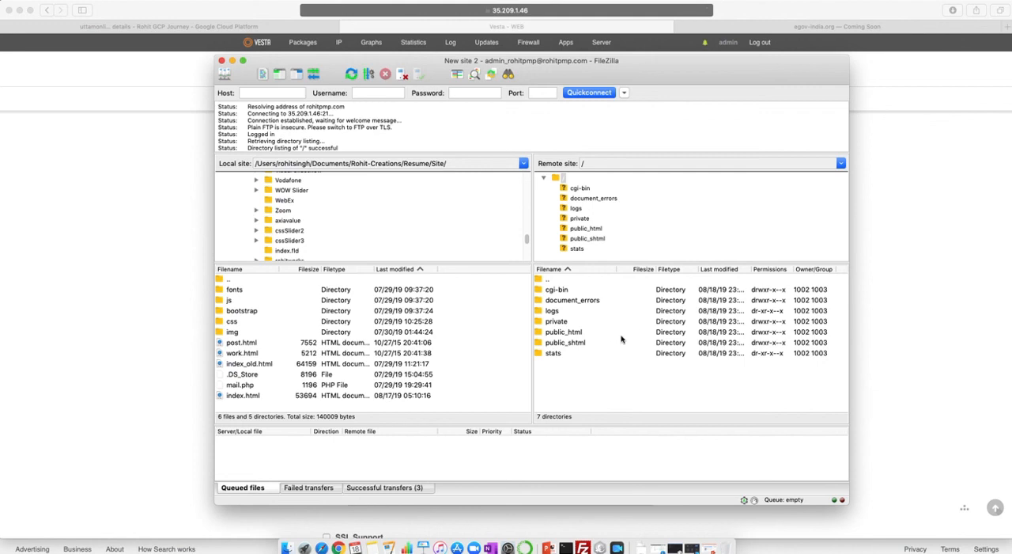
double_click(563, 336)
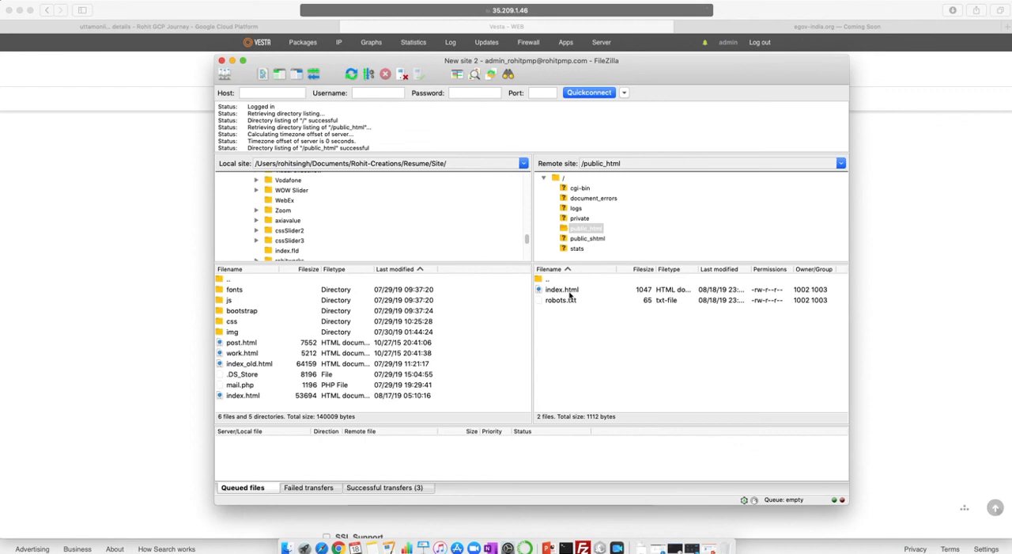
- Switch to Safari and load rohitpmp.com in the tab showing egov-india.org
left_click(816, 28)
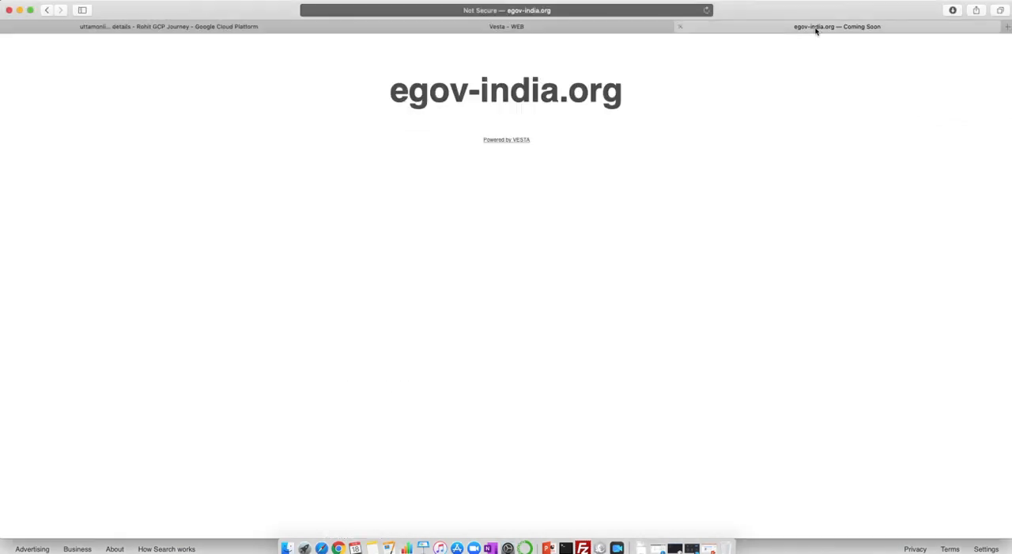
left_click(587, 11)
type("ro")
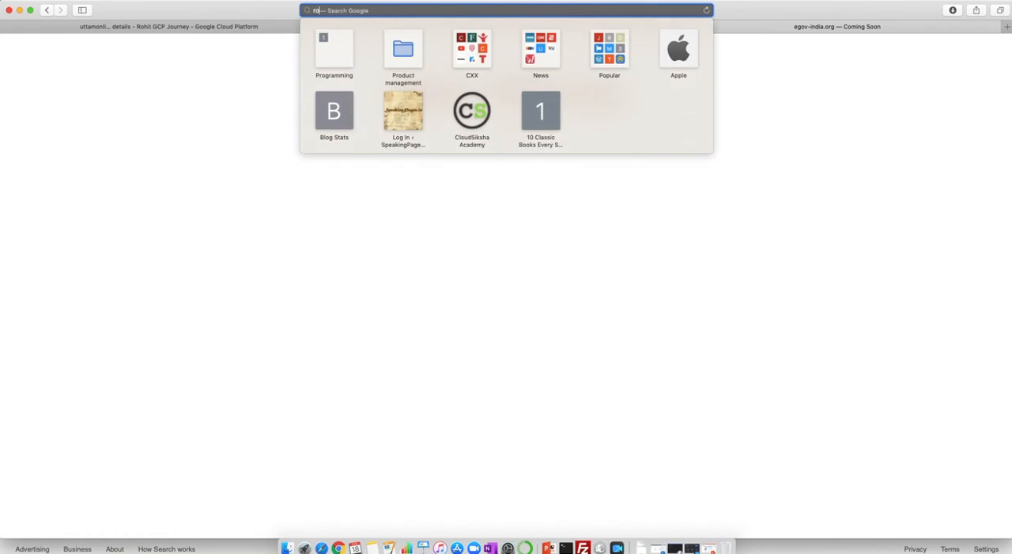
type("hitpmp")
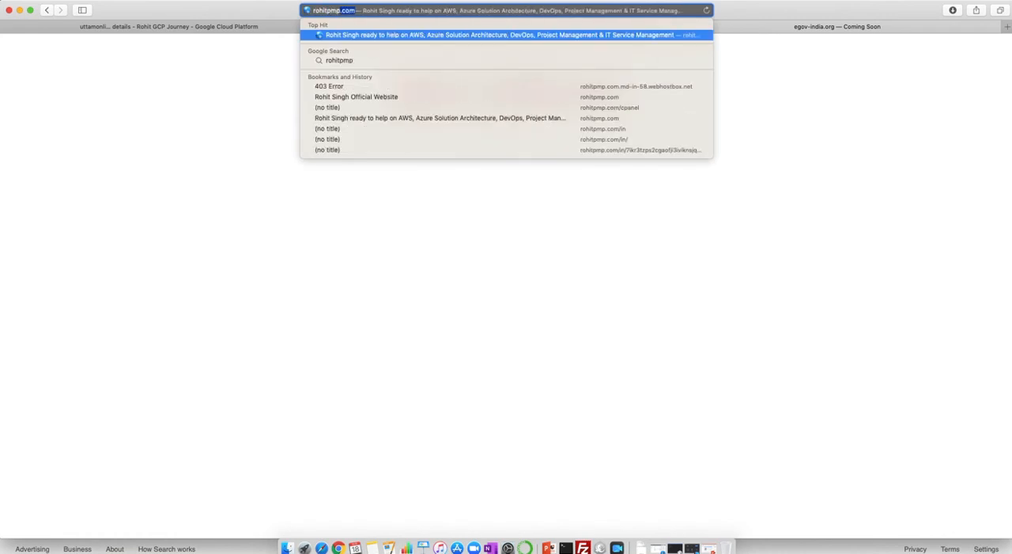
key("Return")
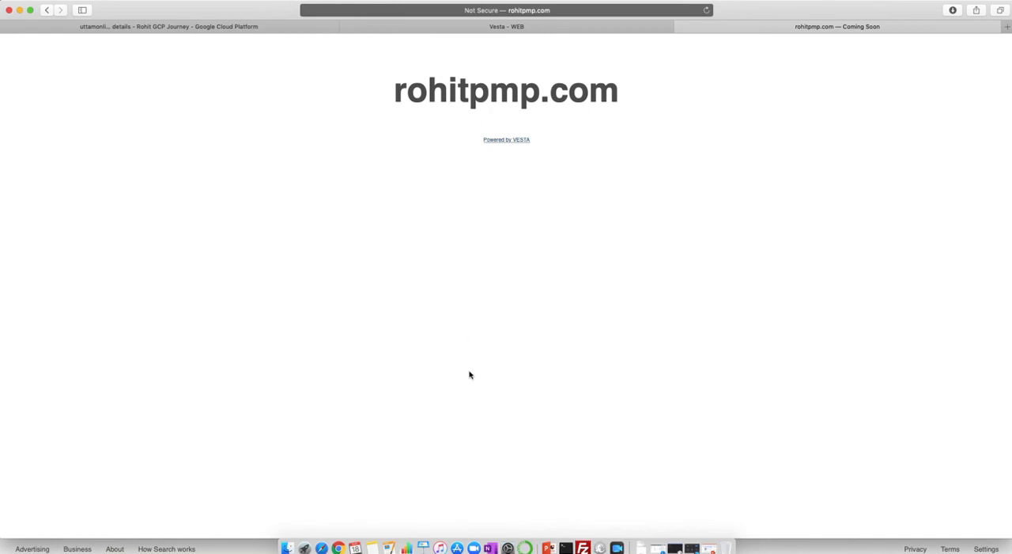
- Switch to FileZilla and upload the fonts, js, bootstrap, css and img folders plus mail.php and index.html to public_html, overwriting the existing index.html
left_click(583, 548)
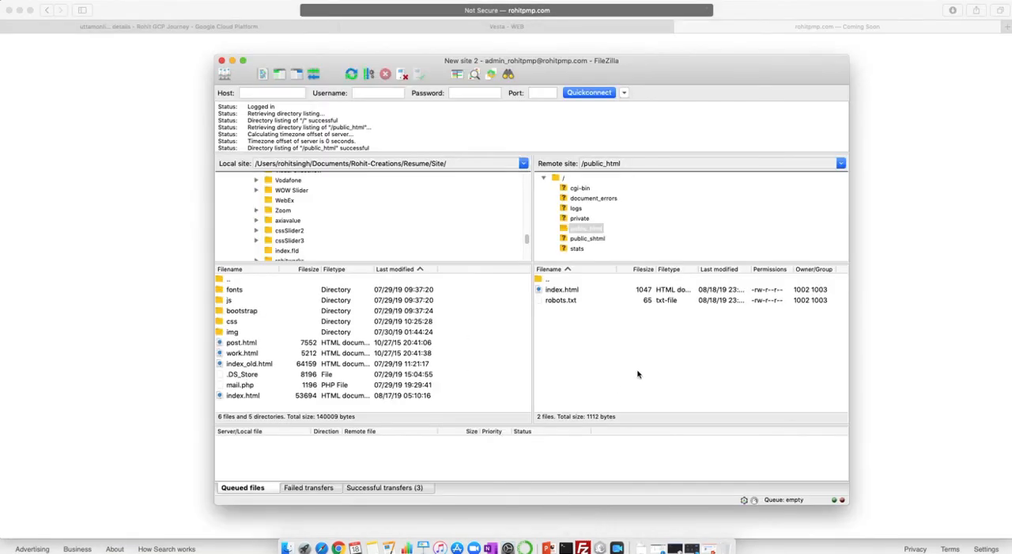
left_click(238, 291)
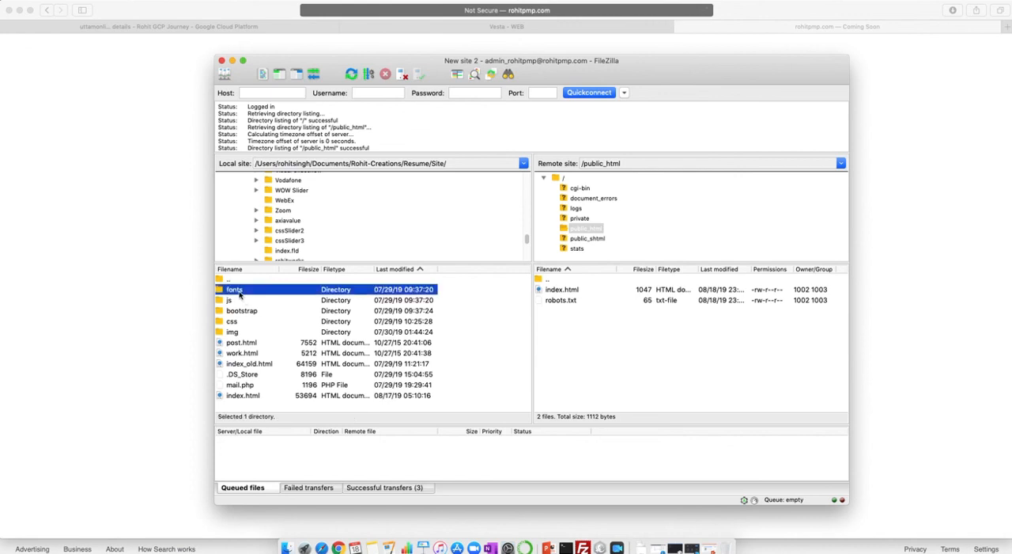
left_click(251, 398, "shift")
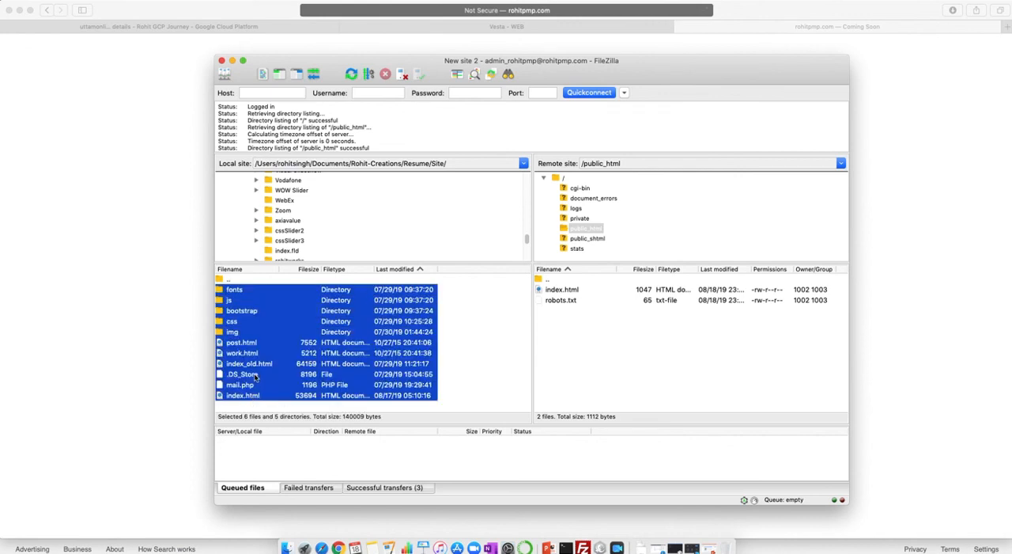
left_click(254, 375, "super")
left_click(262, 364, "super")
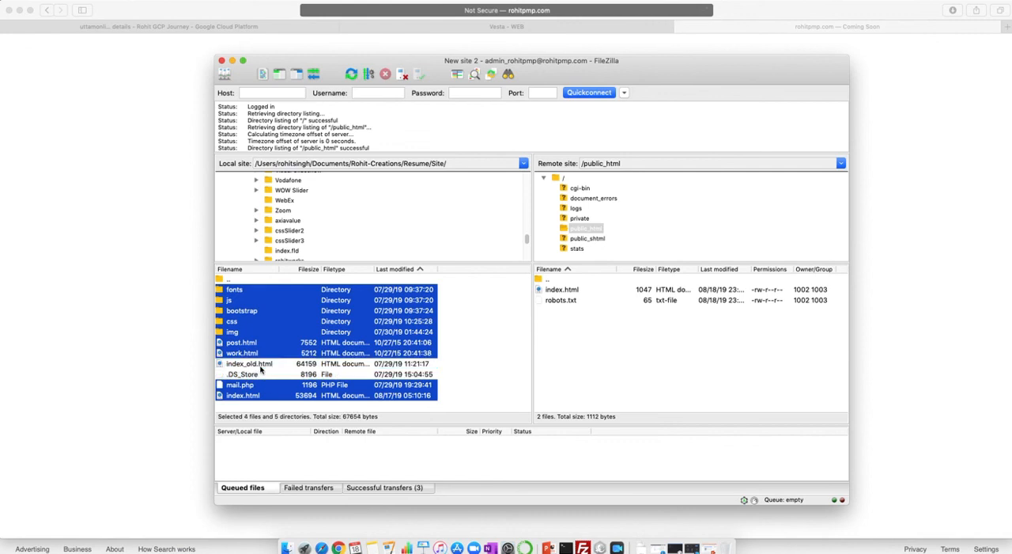
left_click(250, 354, "super")
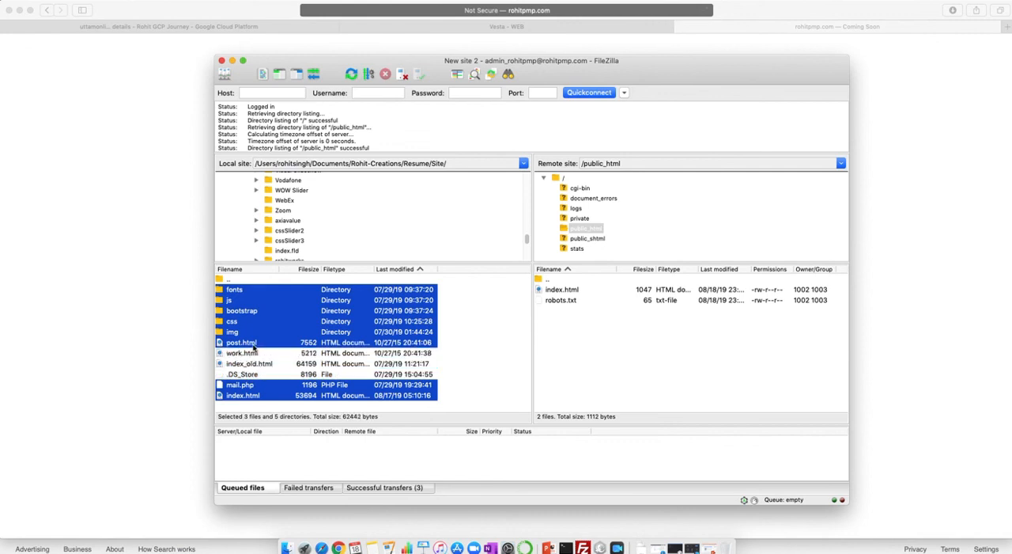
left_click(255, 344, "super")
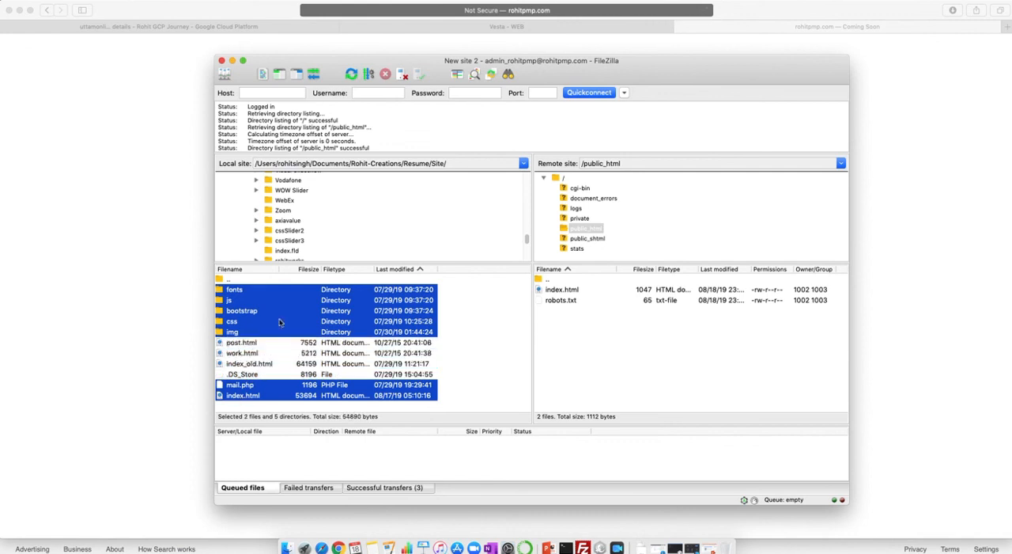
left_click_drag(299, 320, 611, 341)
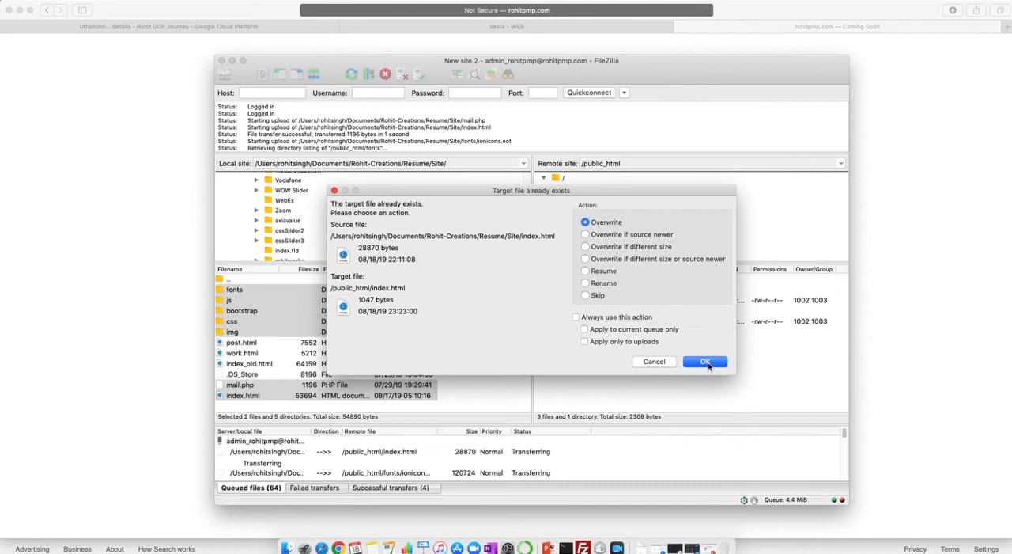
left_click(708, 364)
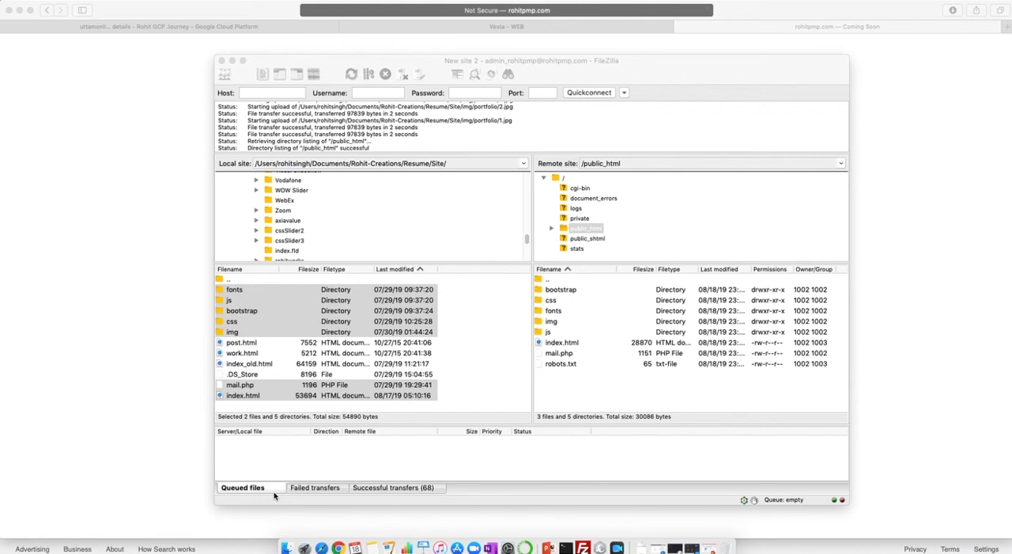
- Return to Safari, reload rohitpmp.com and look through its About Me section, closing it when done
left_click(984, 212)
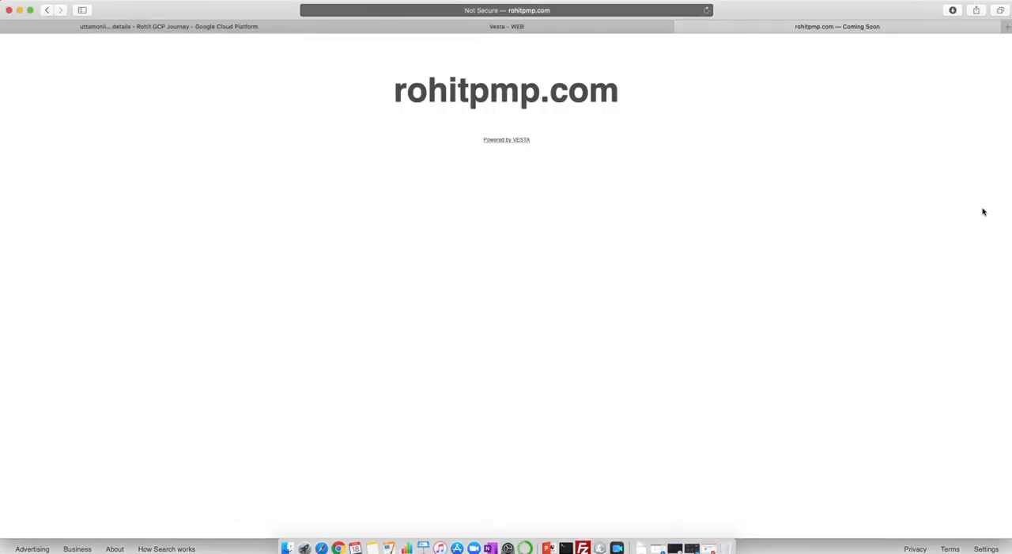
left_click(707, 10)
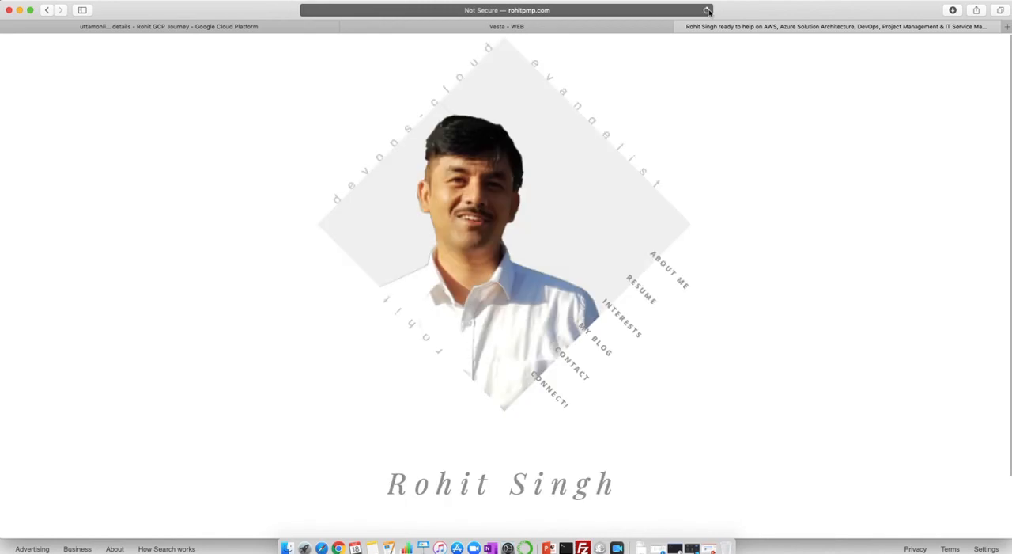
left_click(673, 281)
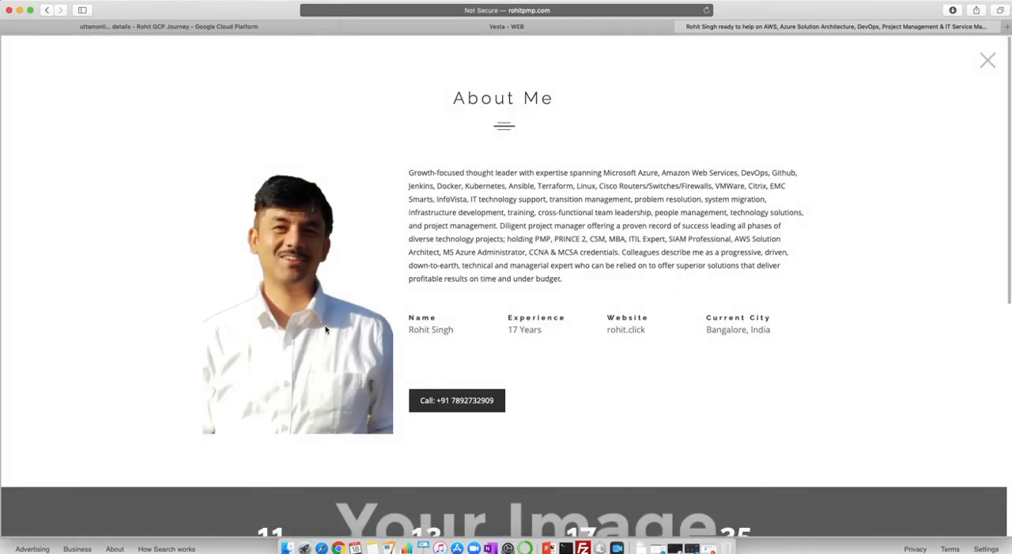
scroll(326, 329, "down", 5)
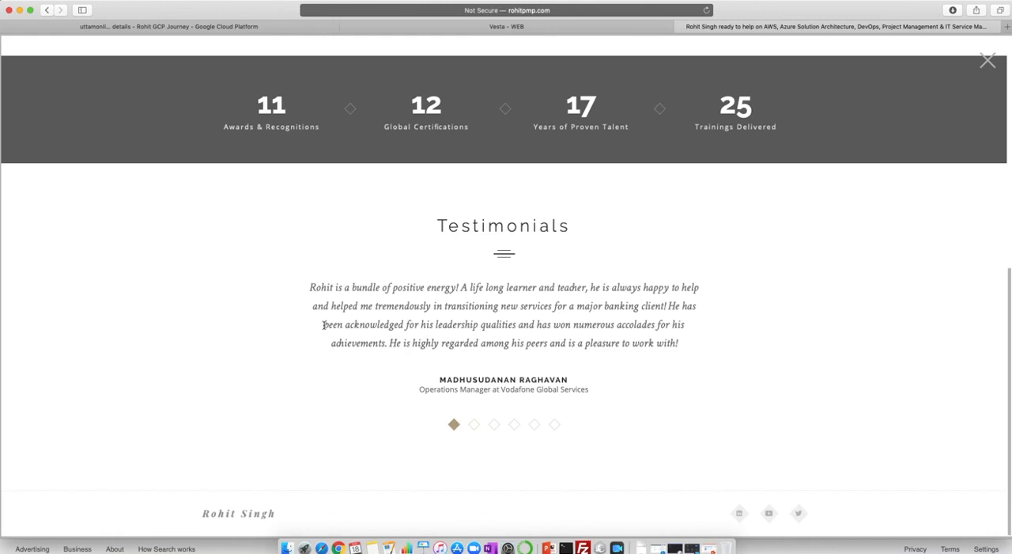
scroll(323, 325, "up", 5)
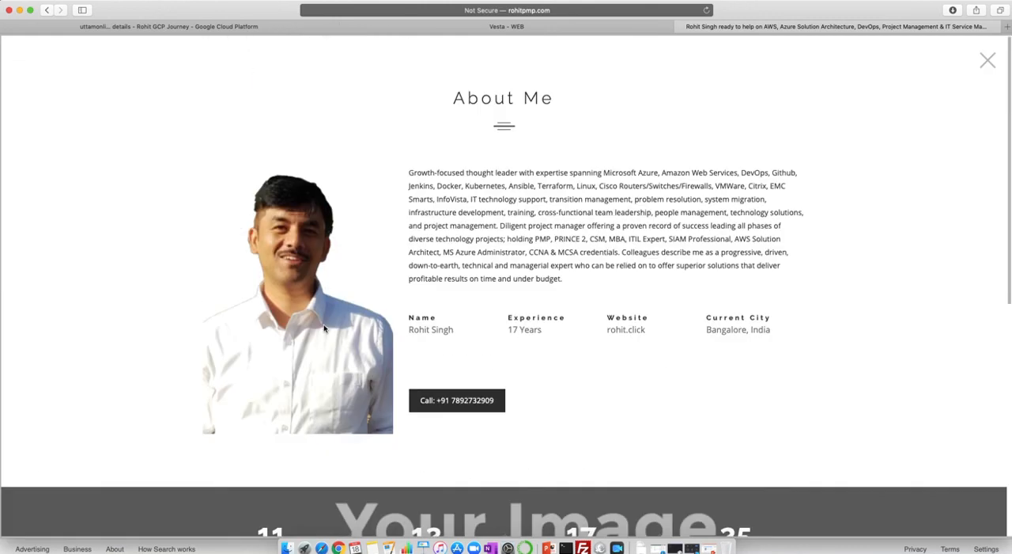
left_click(988, 63)
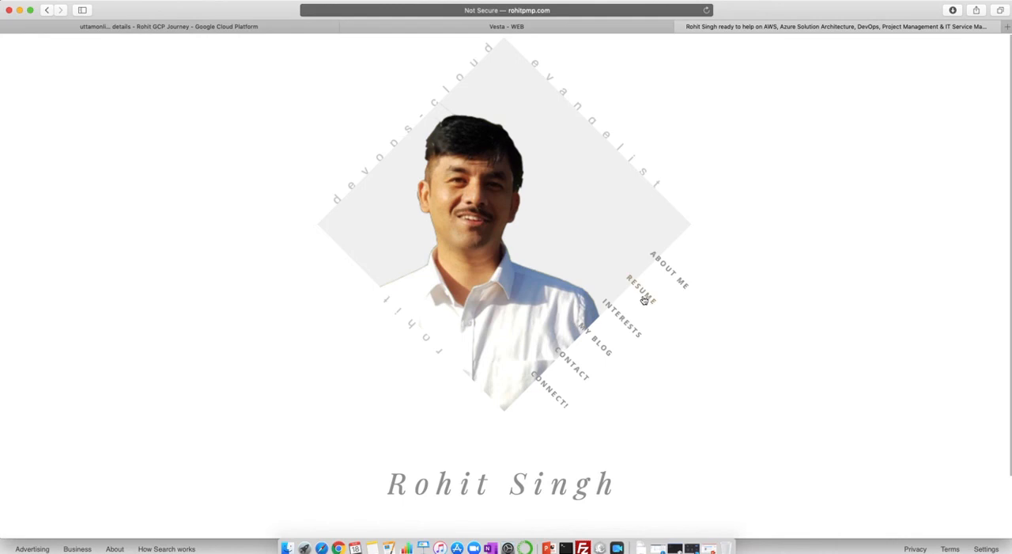
- Check the Resume and Interests sections of the rohitpmp.com site, closing each one after viewing
left_click(645, 300)
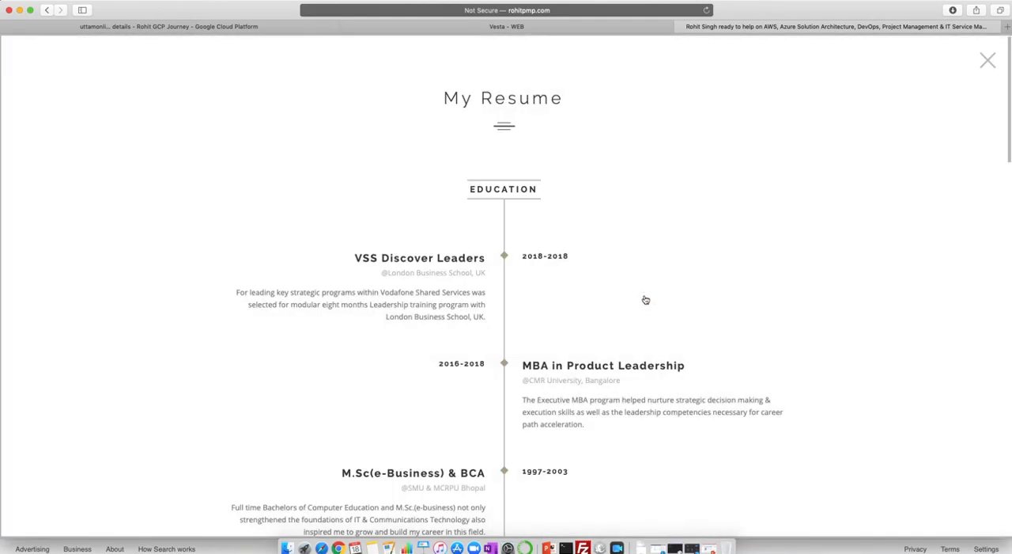
scroll(787, 372, "down", 15)
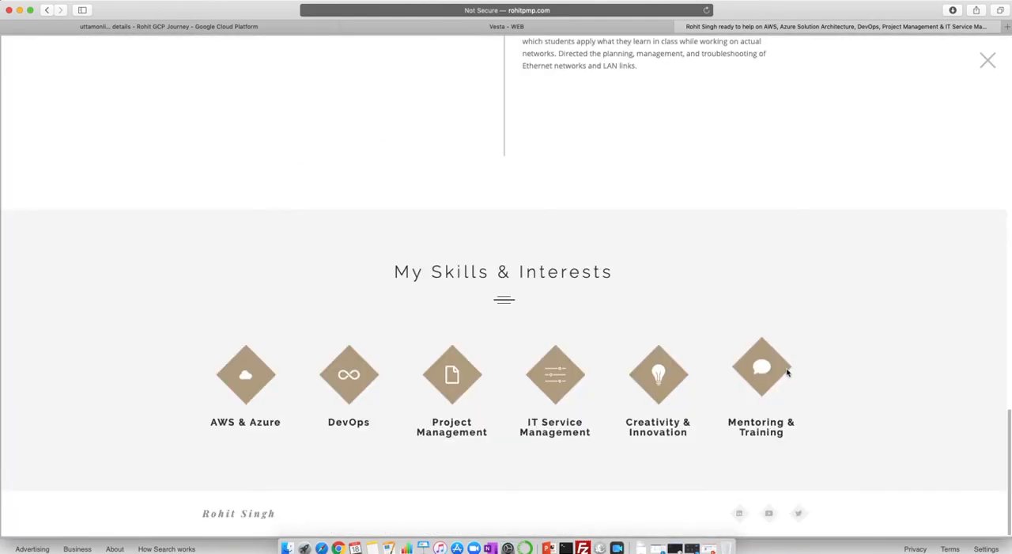
scroll(787, 372, "up", 15)
left_click(979, 69)
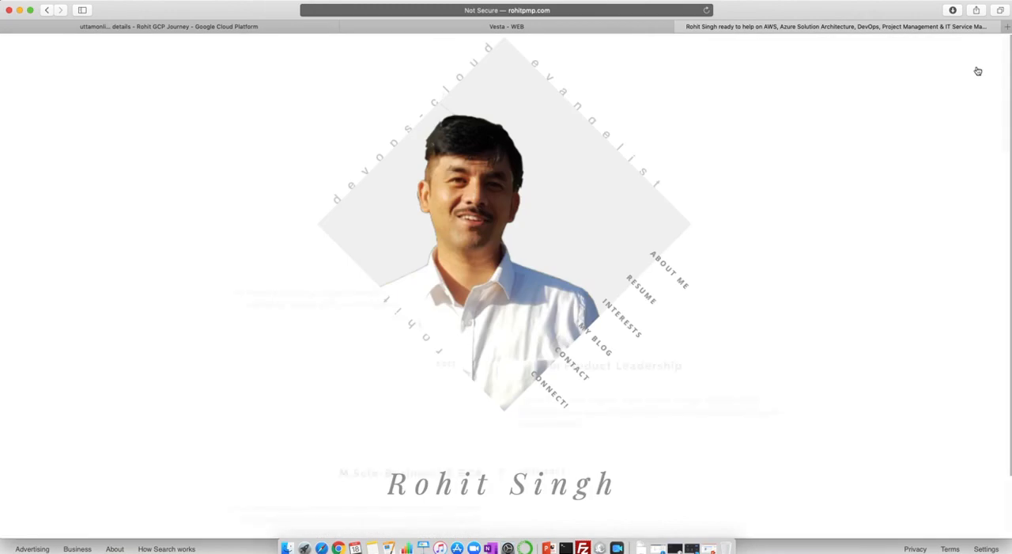
left_click(610, 320)
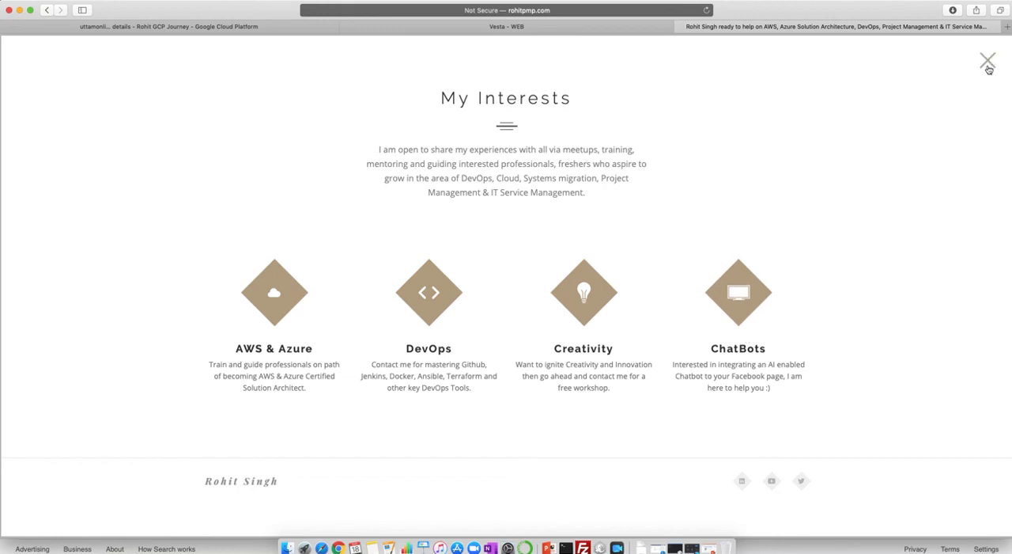
left_click(988, 66)
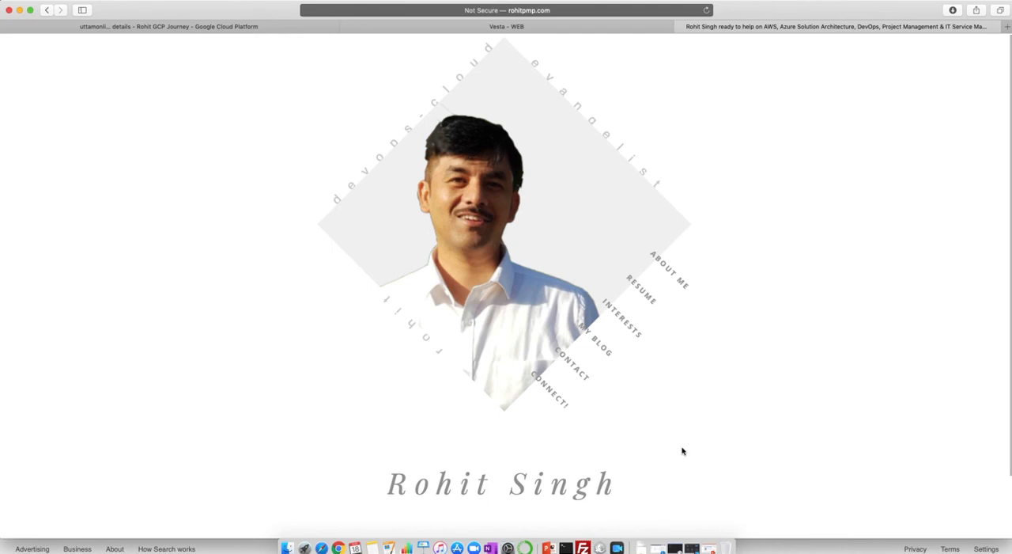
- Close the rohitpmp.com site tab and log out of the Vesta control panel
left_click(681, 27)
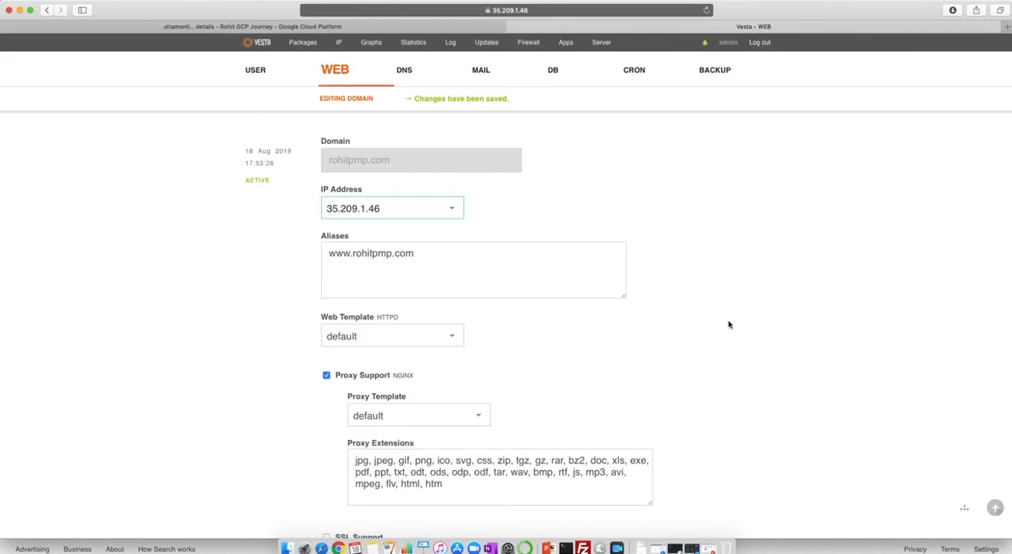
scroll(730, 325, "down", 5)
scroll(729, 324, "up", 8)
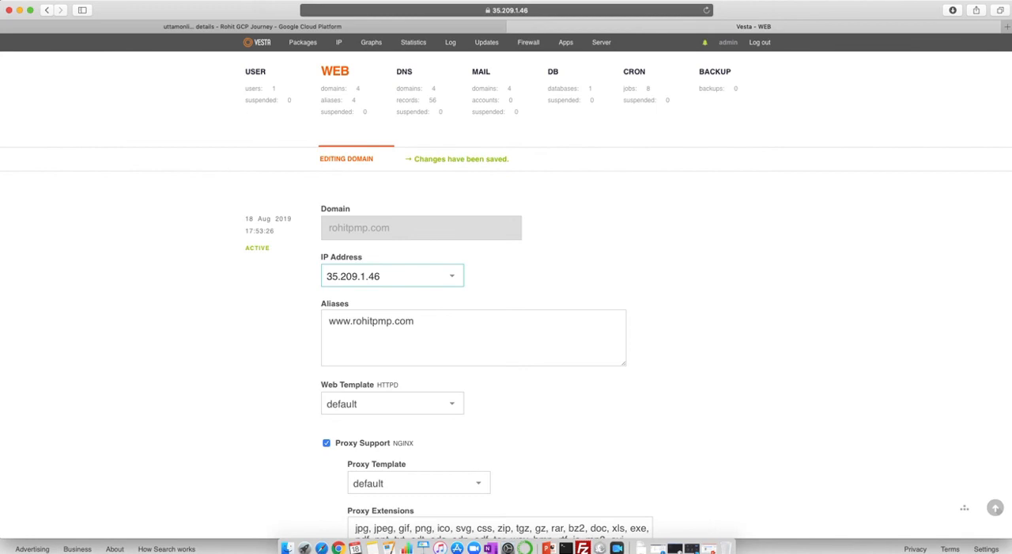
left_click(182, 0)
mouse_move(225, 0)
left_click(241, 142)
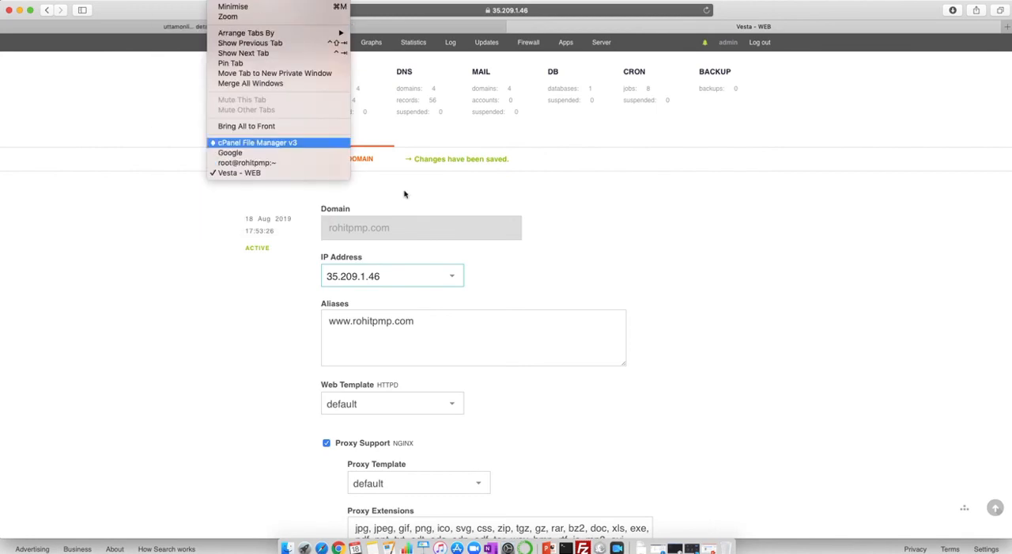
left_click(760, 43)
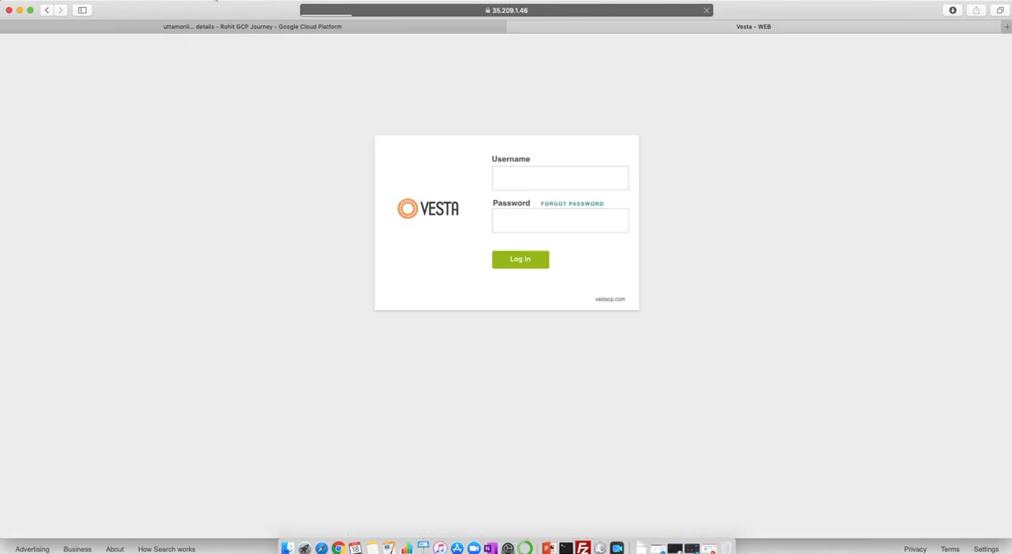
- Bring the root@rohitpmp SSH session window to the front
left_click(226, 0)
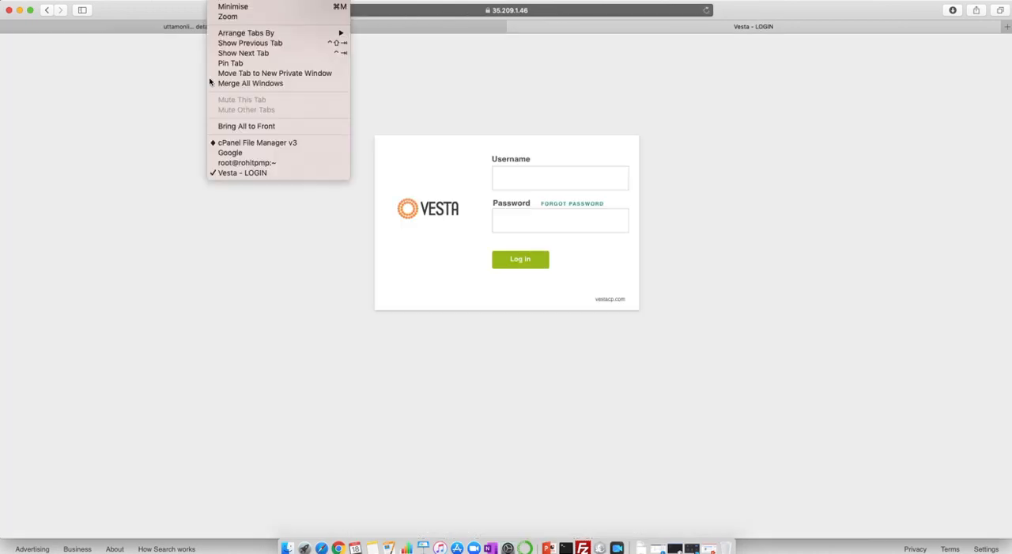
left_click(231, 163)
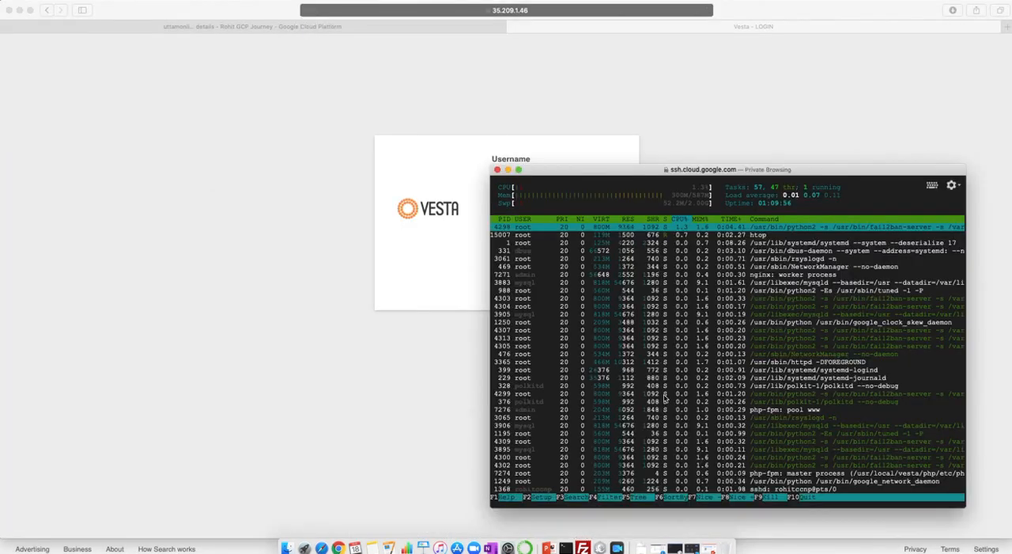